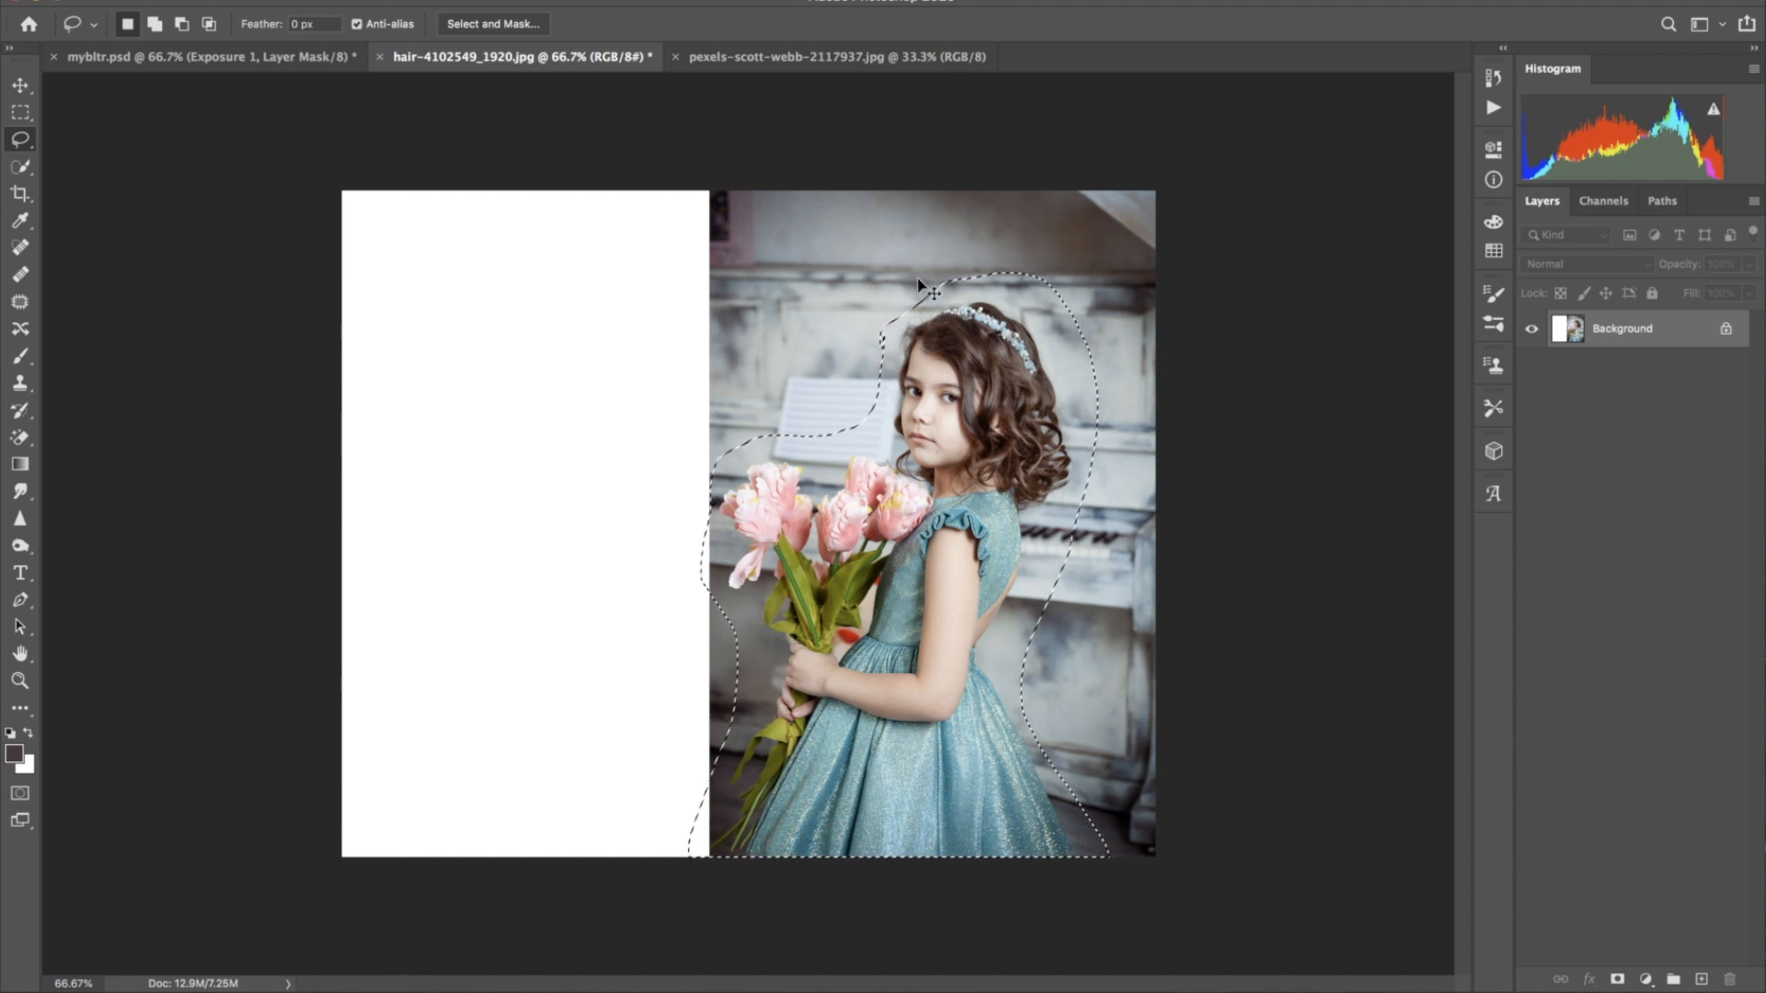
Copy the selected girl onto her own layer and rotate it with Free Transform by -6.89° so she stands straight
key(super+j)
click(23, 86)
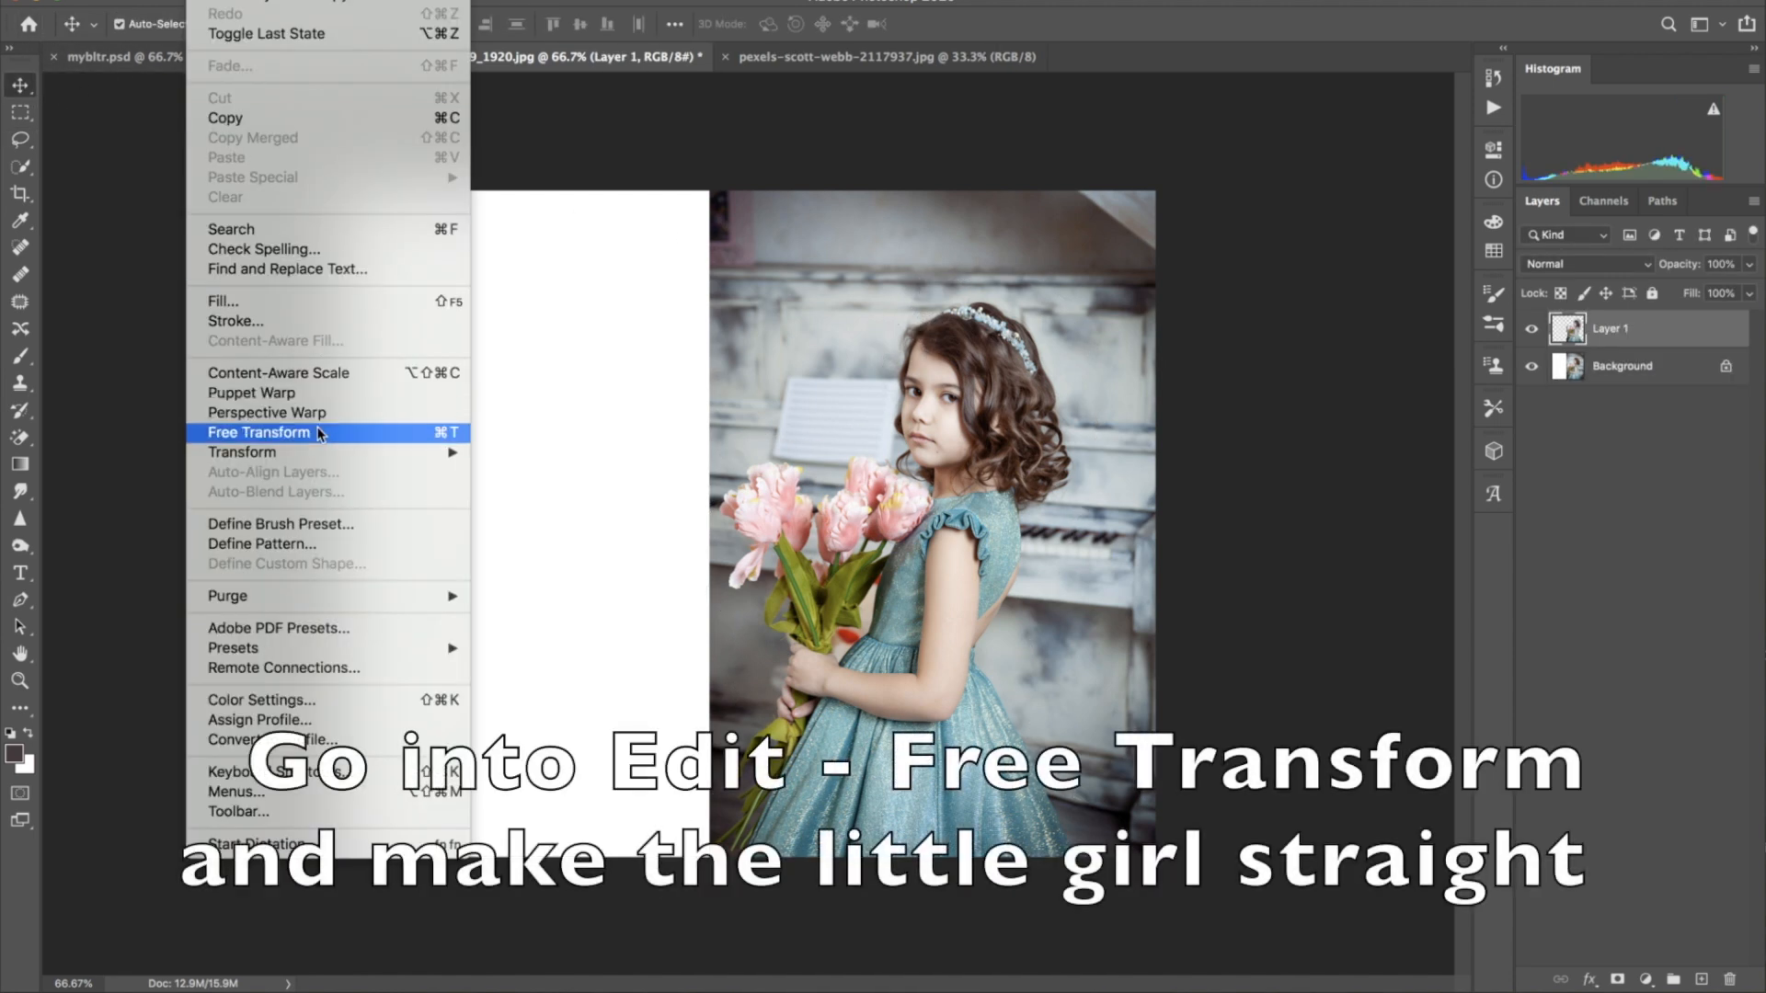
click(258, 432)
drag(666, 267, 647, 302)
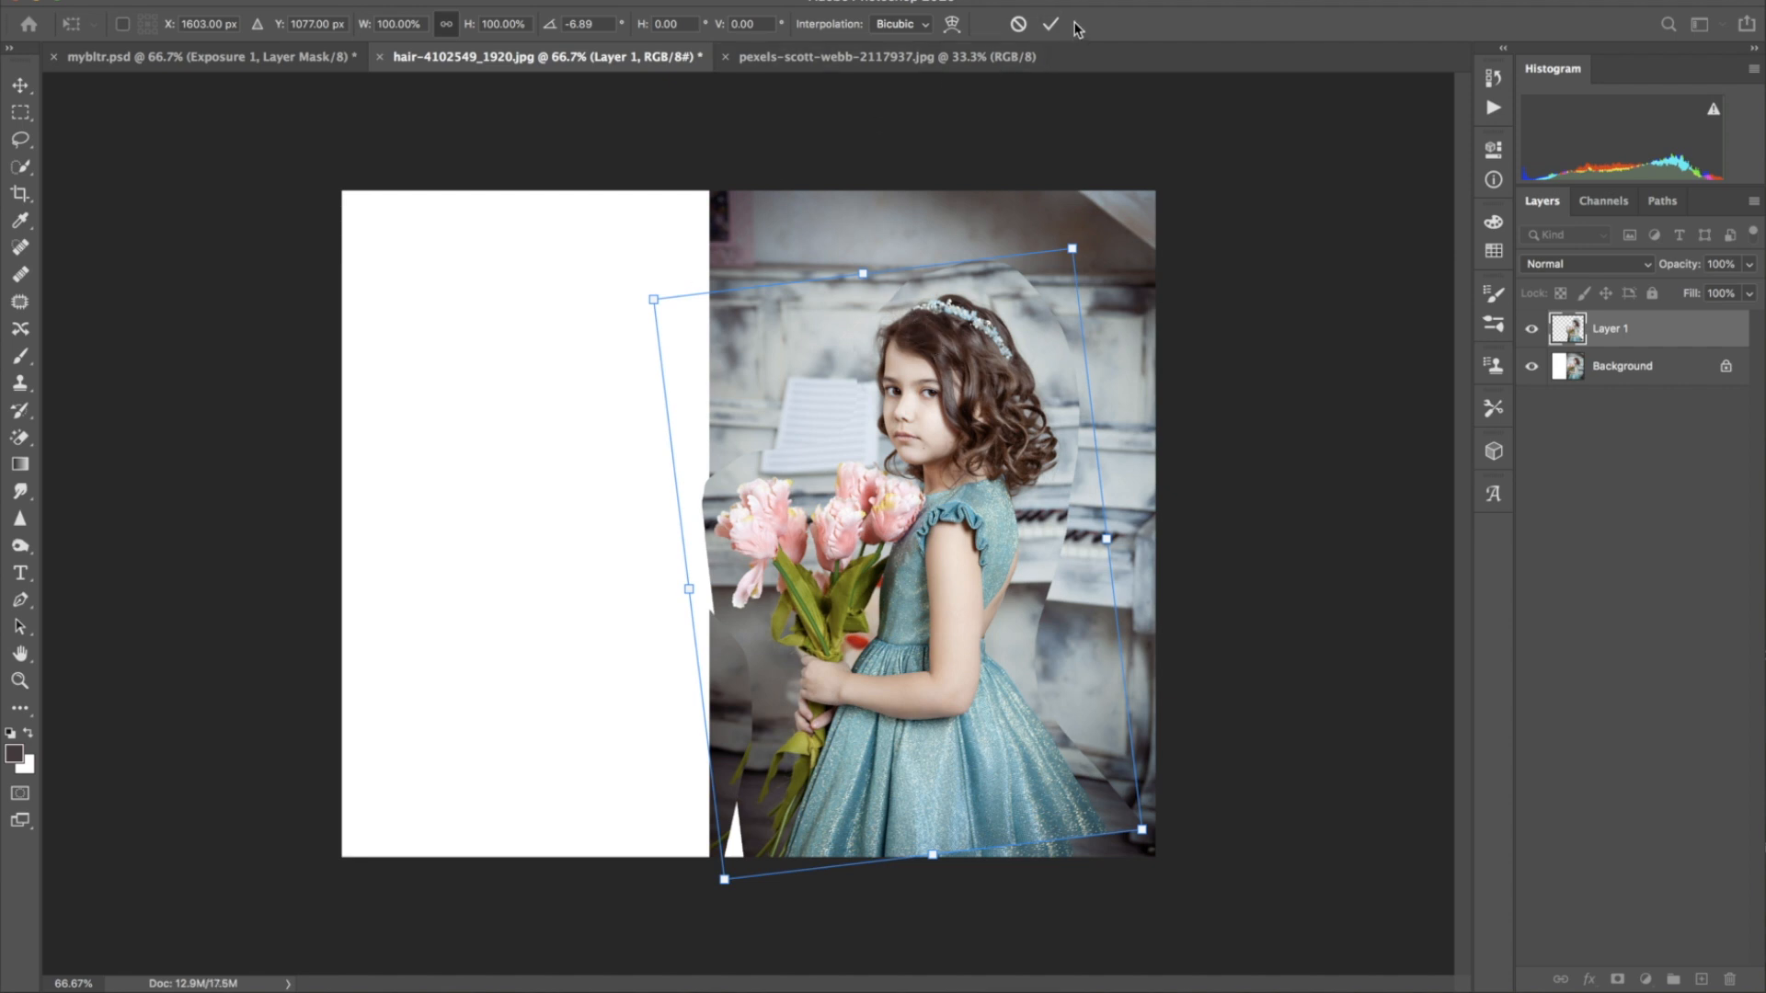
key(Return)
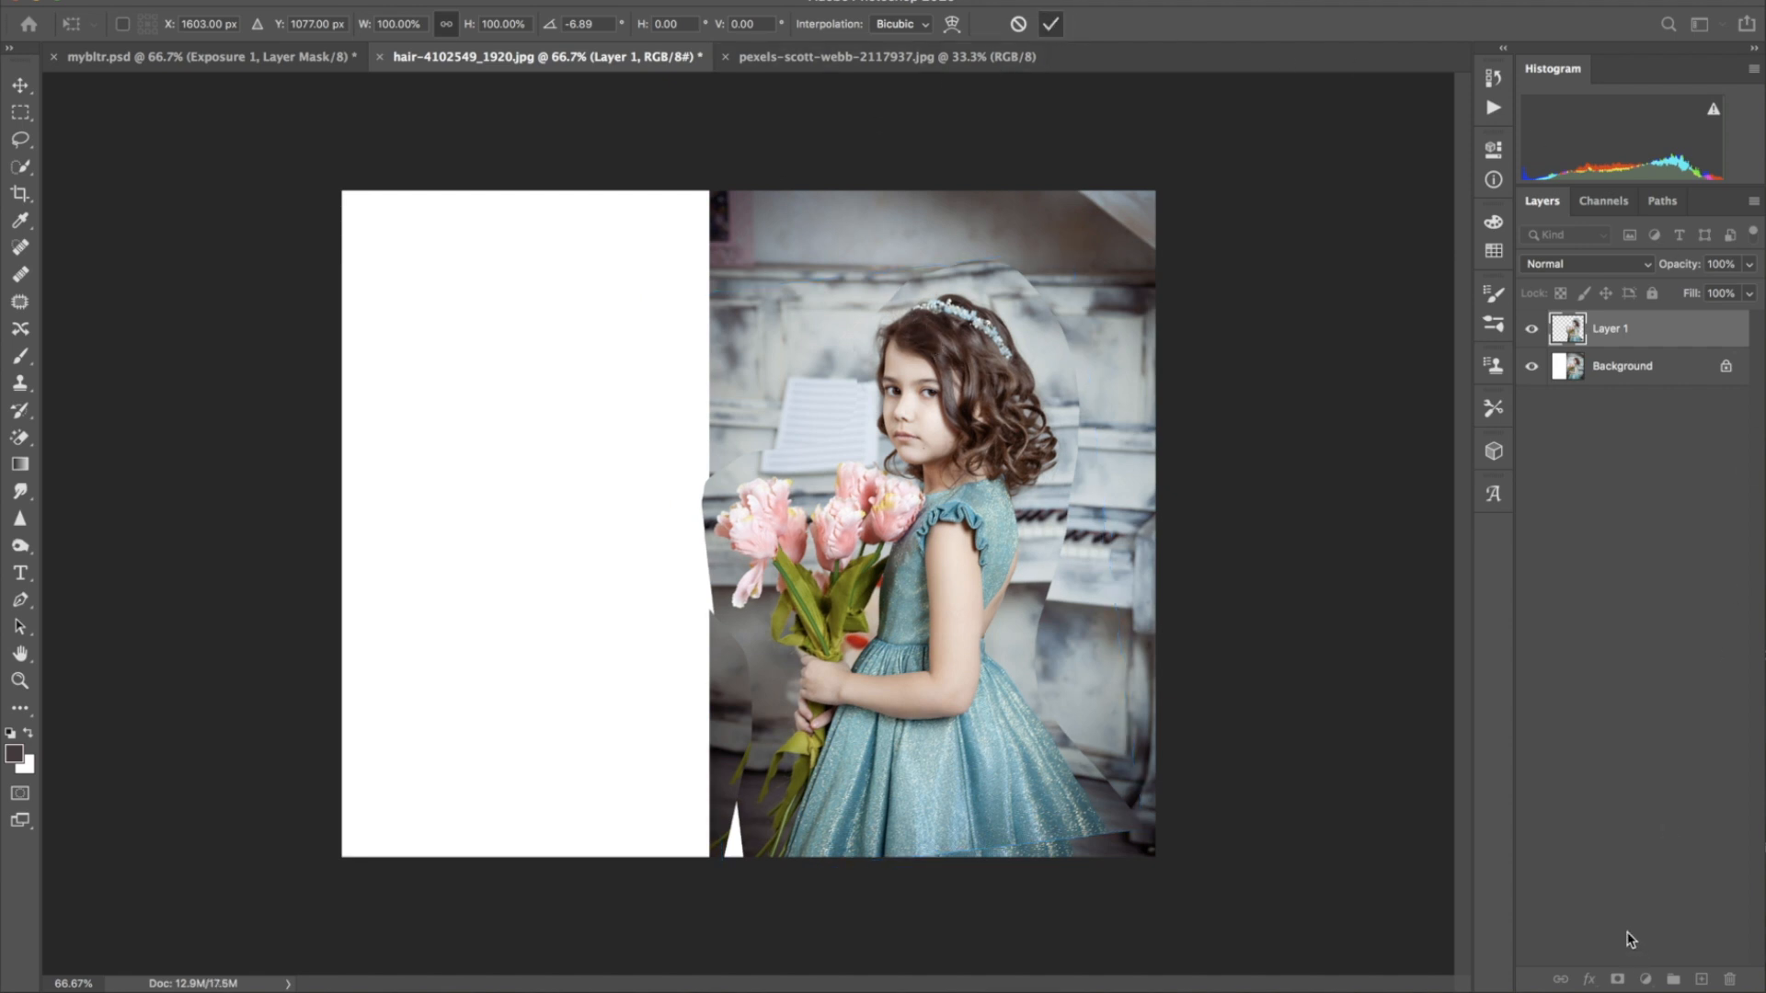
Add a layer mask to the rotated girl layer and brush away the mismatched edge beside her skirt in black
click(1617, 979)
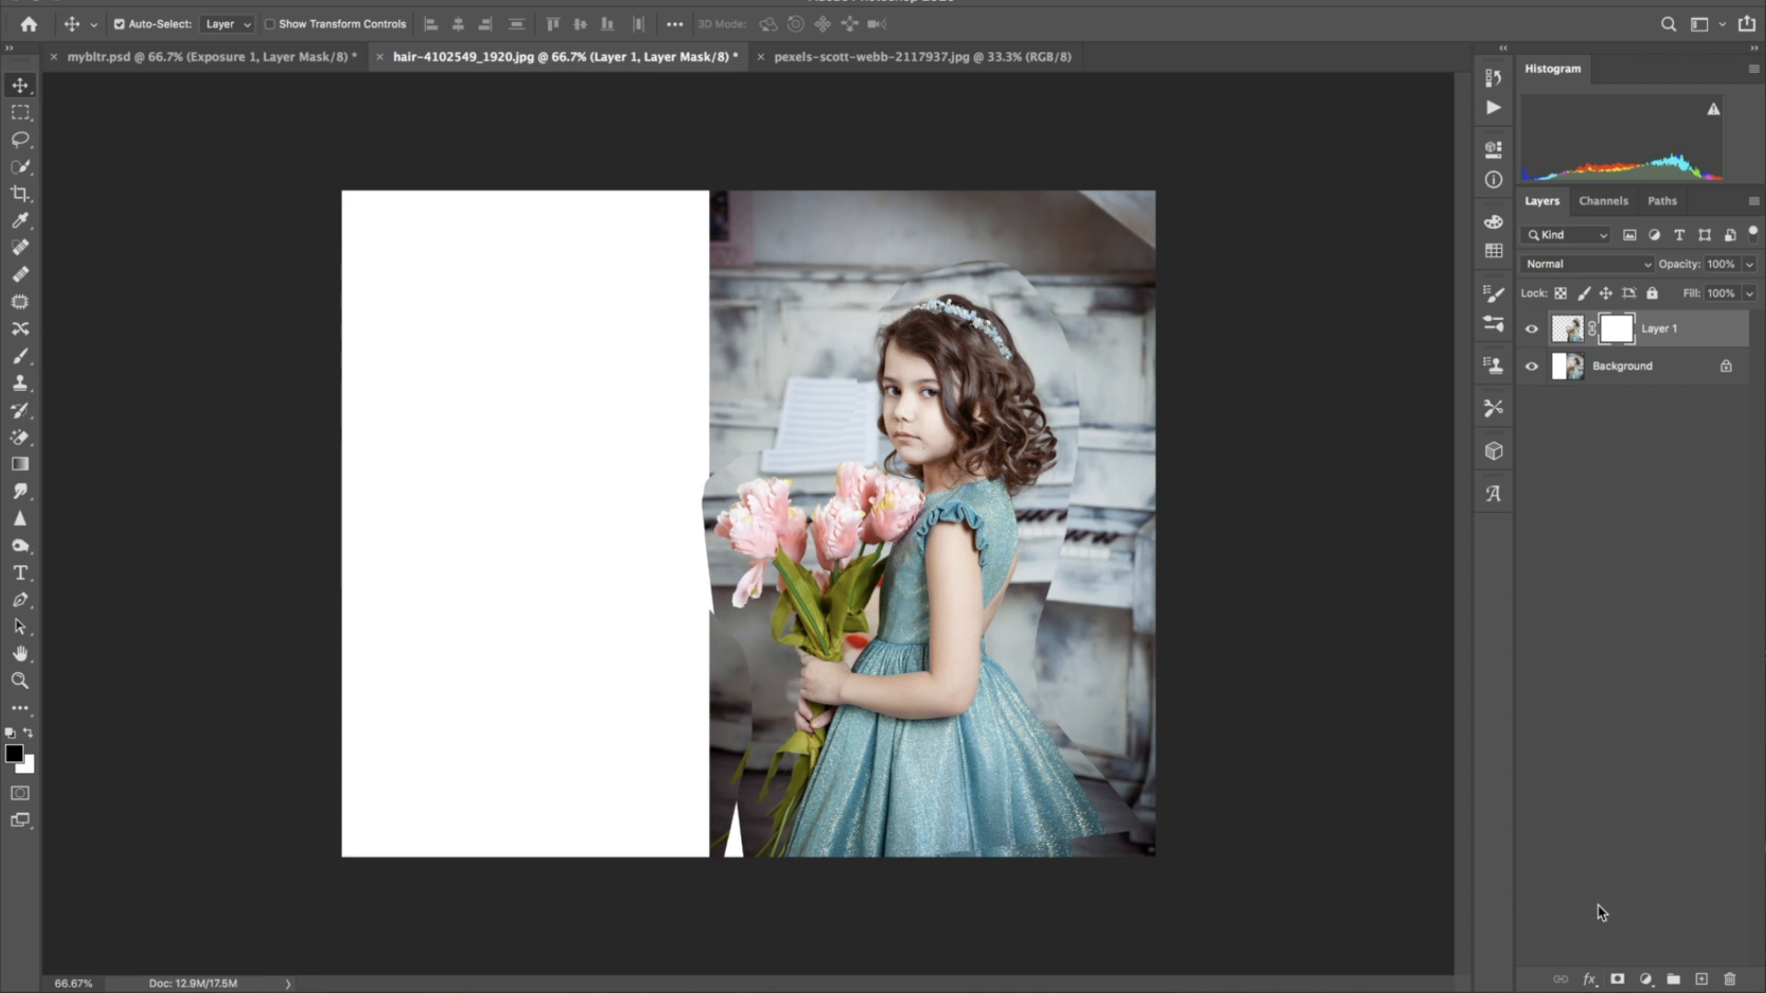
click(20, 357)
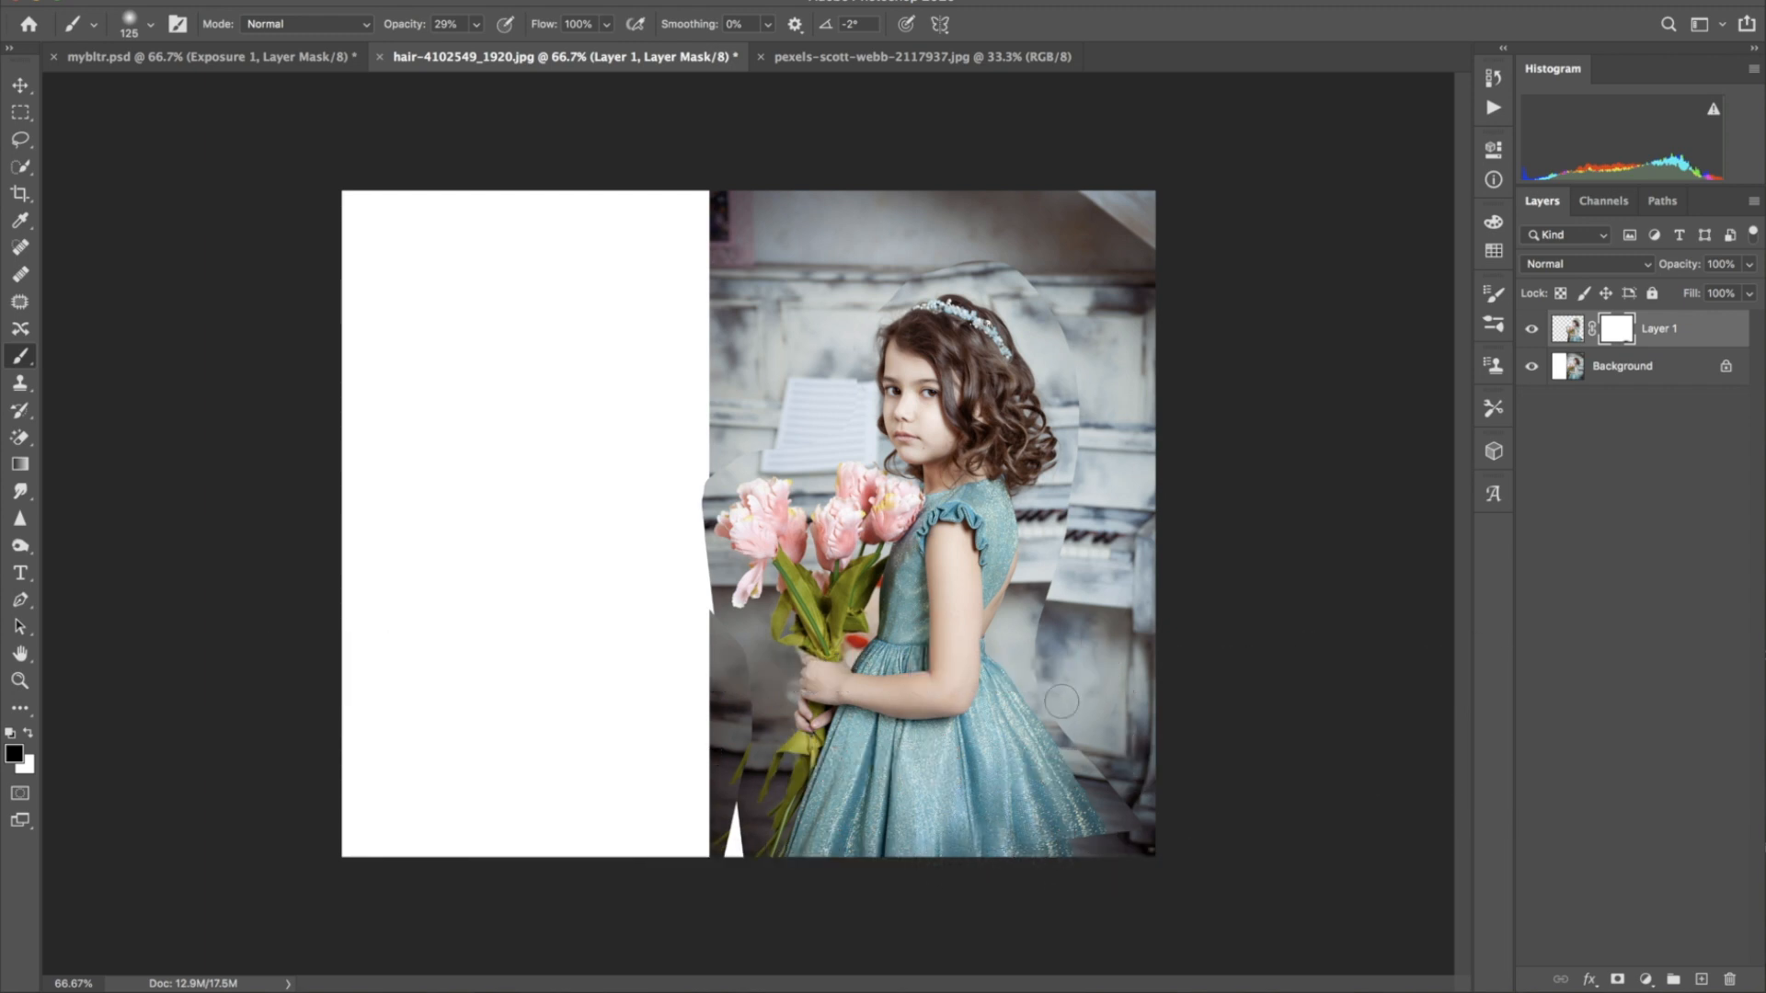
mouse_move(1077, 818)
mouse_down()
mouse_move(1103, 873)
mouse_move(1079, 811)
mouse_move(1095, 843)
mouse_move(1077, 796)
mouse_up()
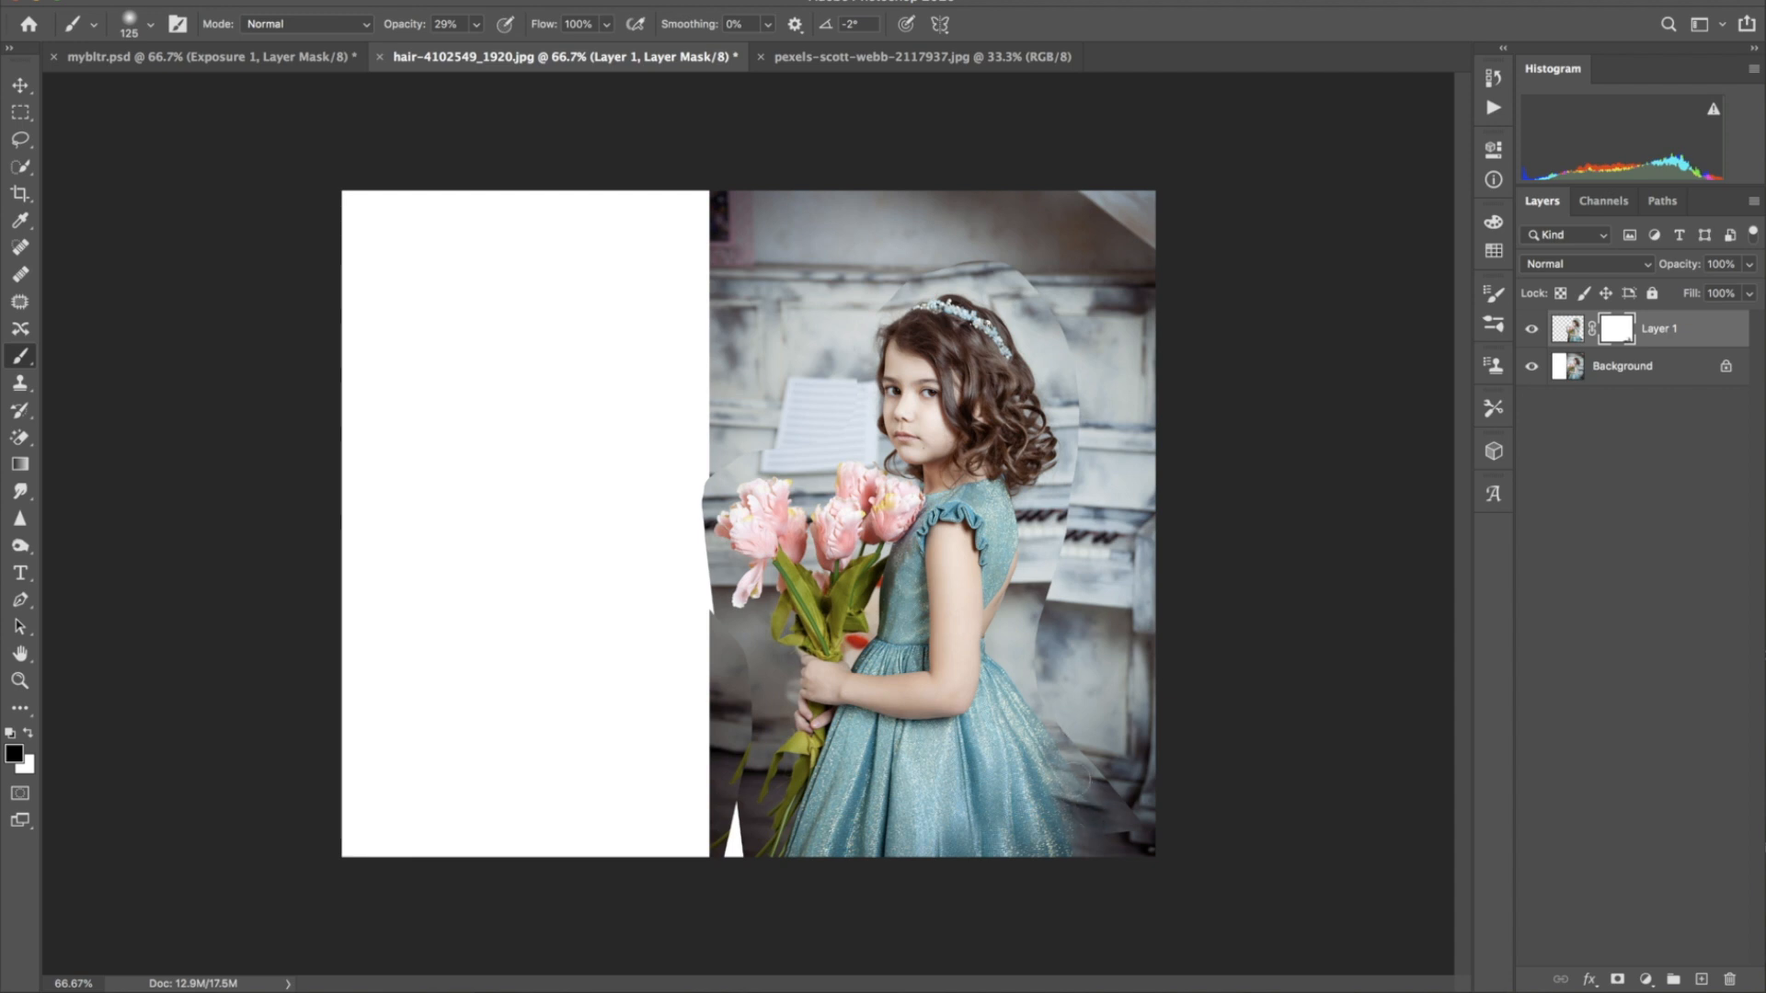
key(bracketleft)
key(bracketleft)
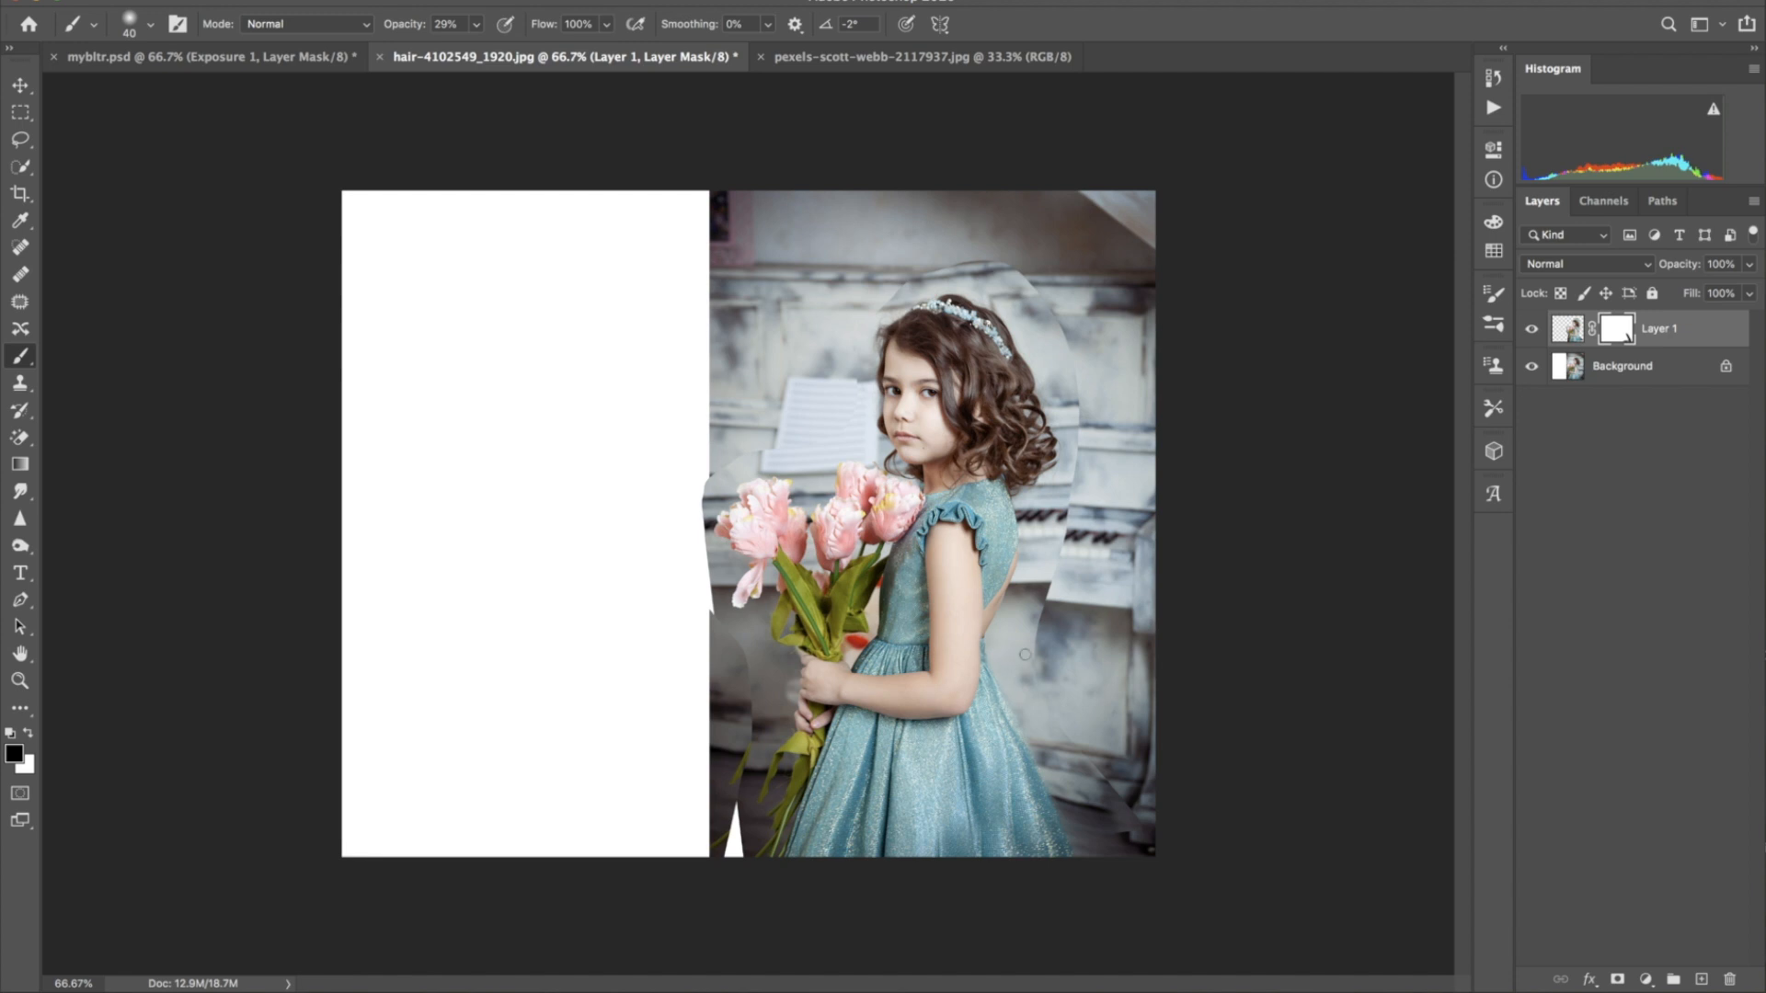
Bring the stone texture from pexels-scott-webb-2117937.jpg into the girl image as a new top layer
click(20, 84)
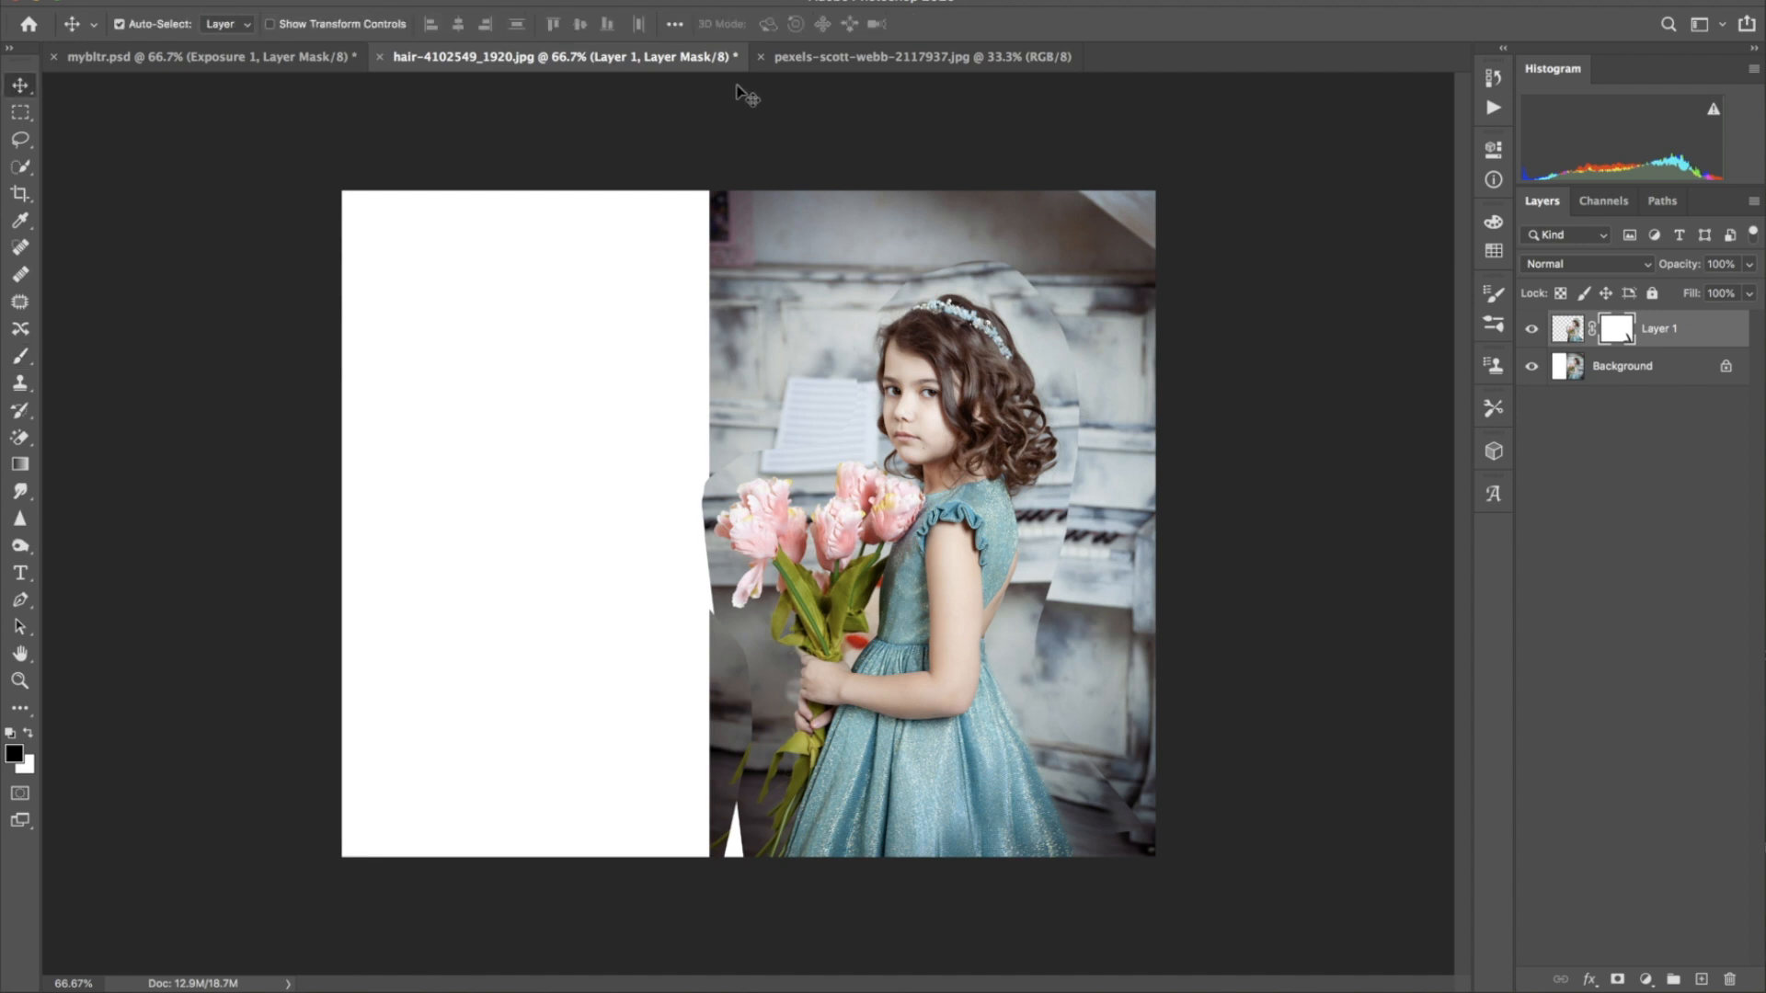
click(887, 59)
drag(845, 343, 621, 435)
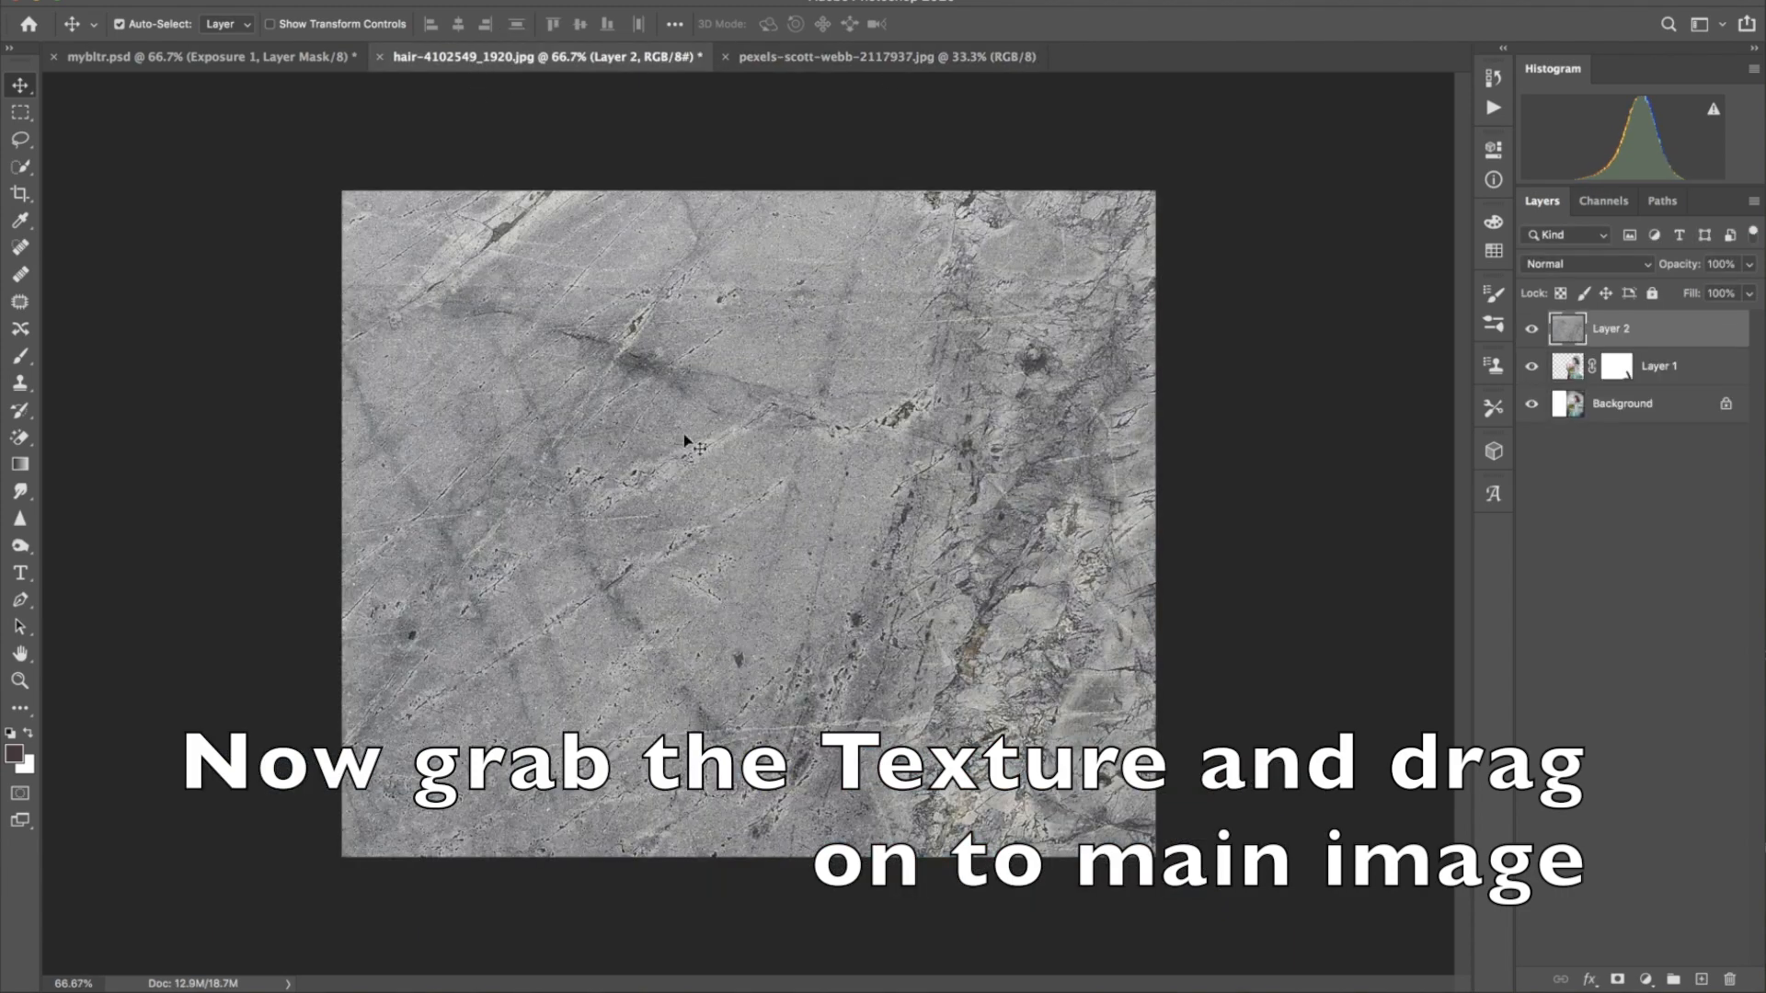
Scale the texture layer to 57.34% with Free Transform and position it to cover the whole canvas
click(206, 1)
click(259, 434)
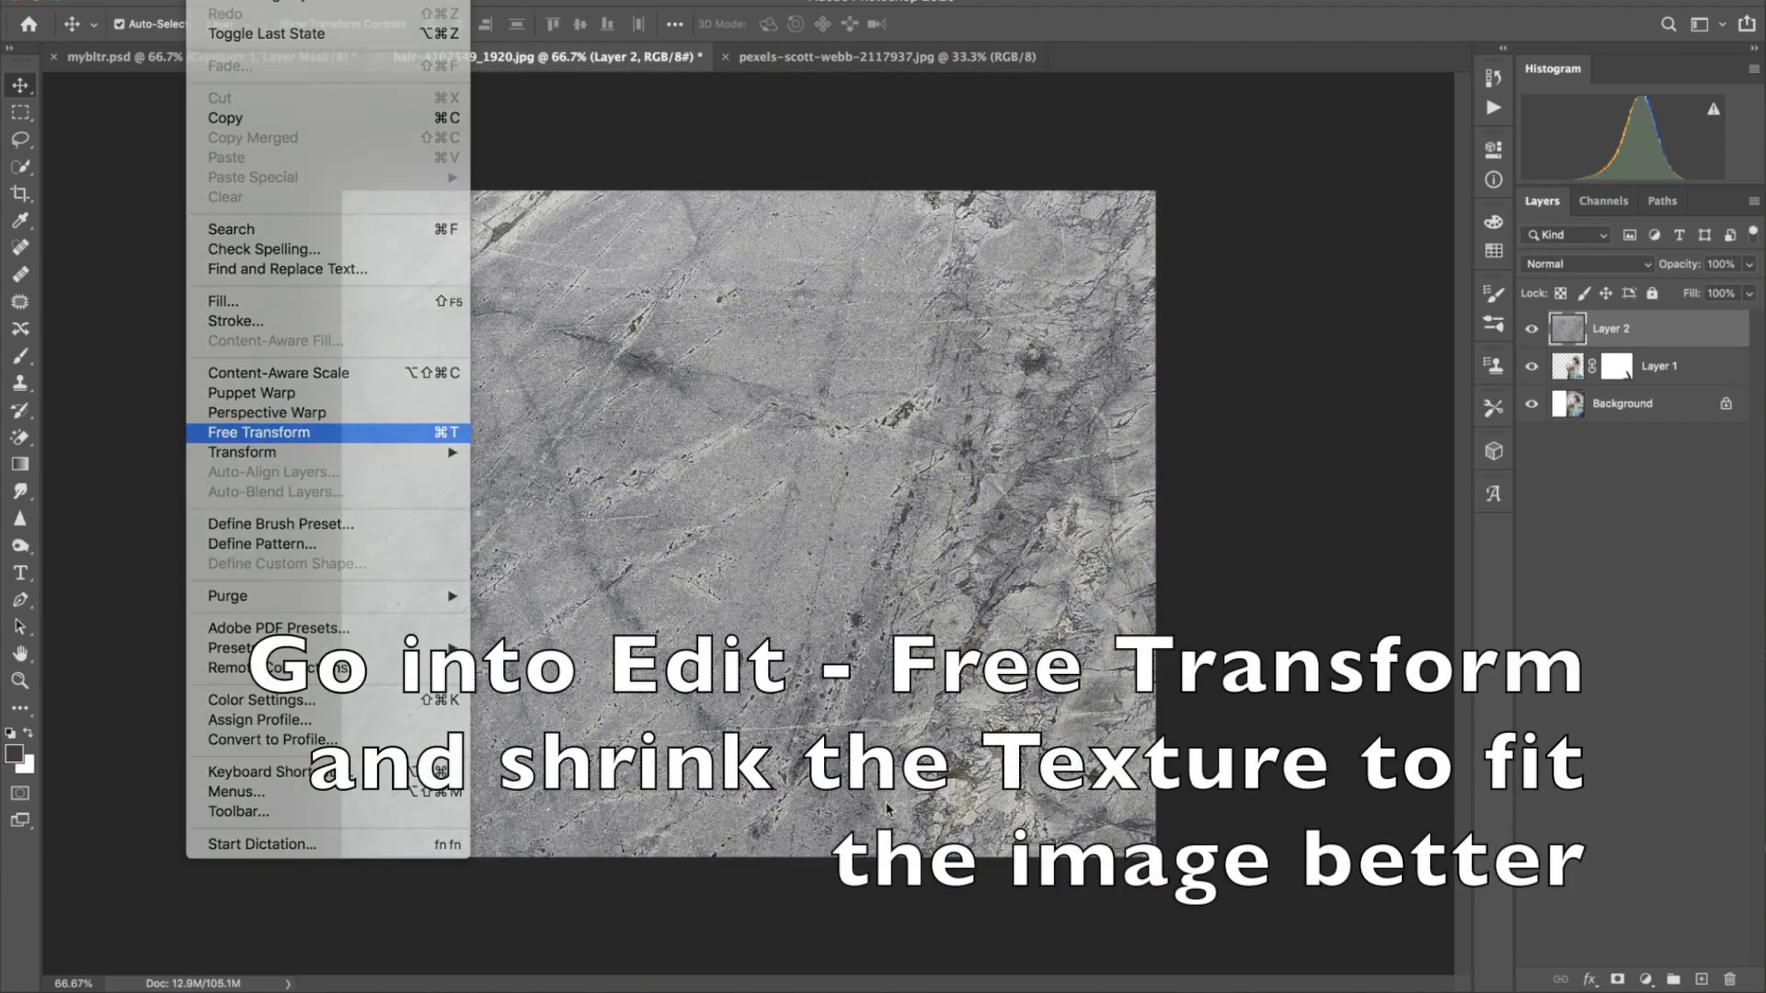
drag(760, 547, 1137, 710)
drag(53, 130, 613, 414)
drag(687, 584, 175, 154)
drag(104, 92, 635, 374)
drag(690, 527, 187, 196)
click(1052, 23)
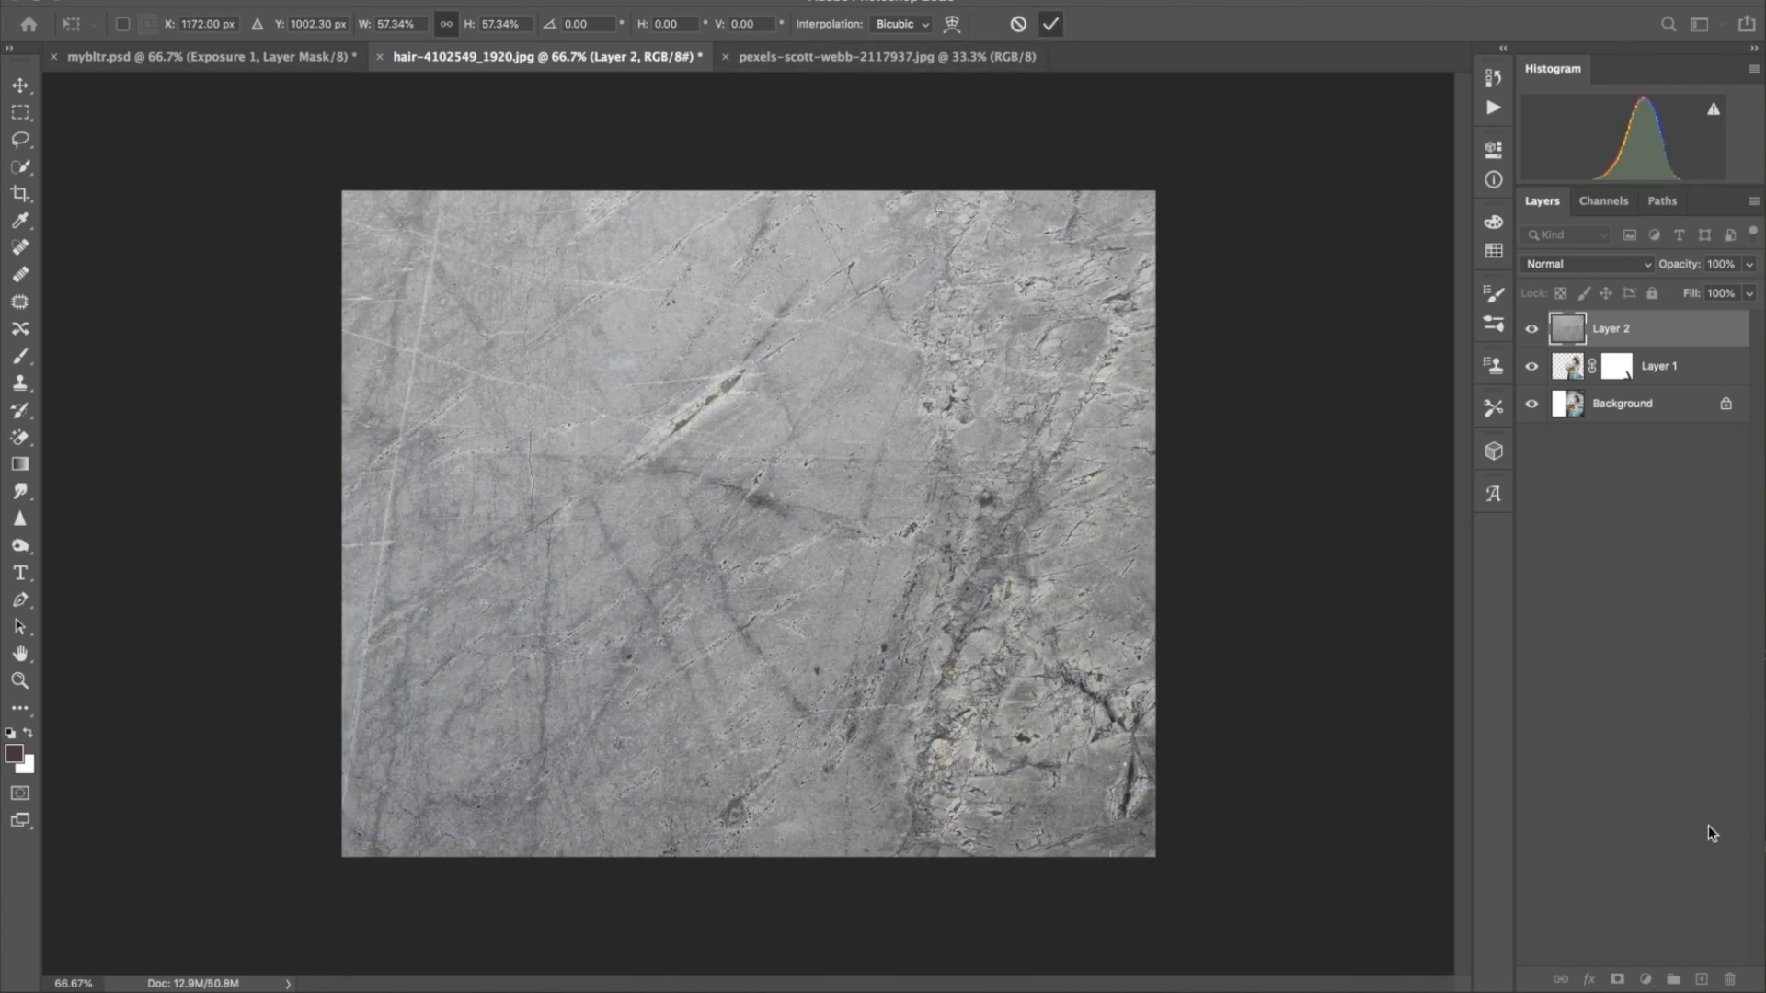
Add a layer mask to the texture layer and lower its opacity to 39% to reveal the girl underneath
click(1616, 981)
drag(1686, 262, 1612, 268)
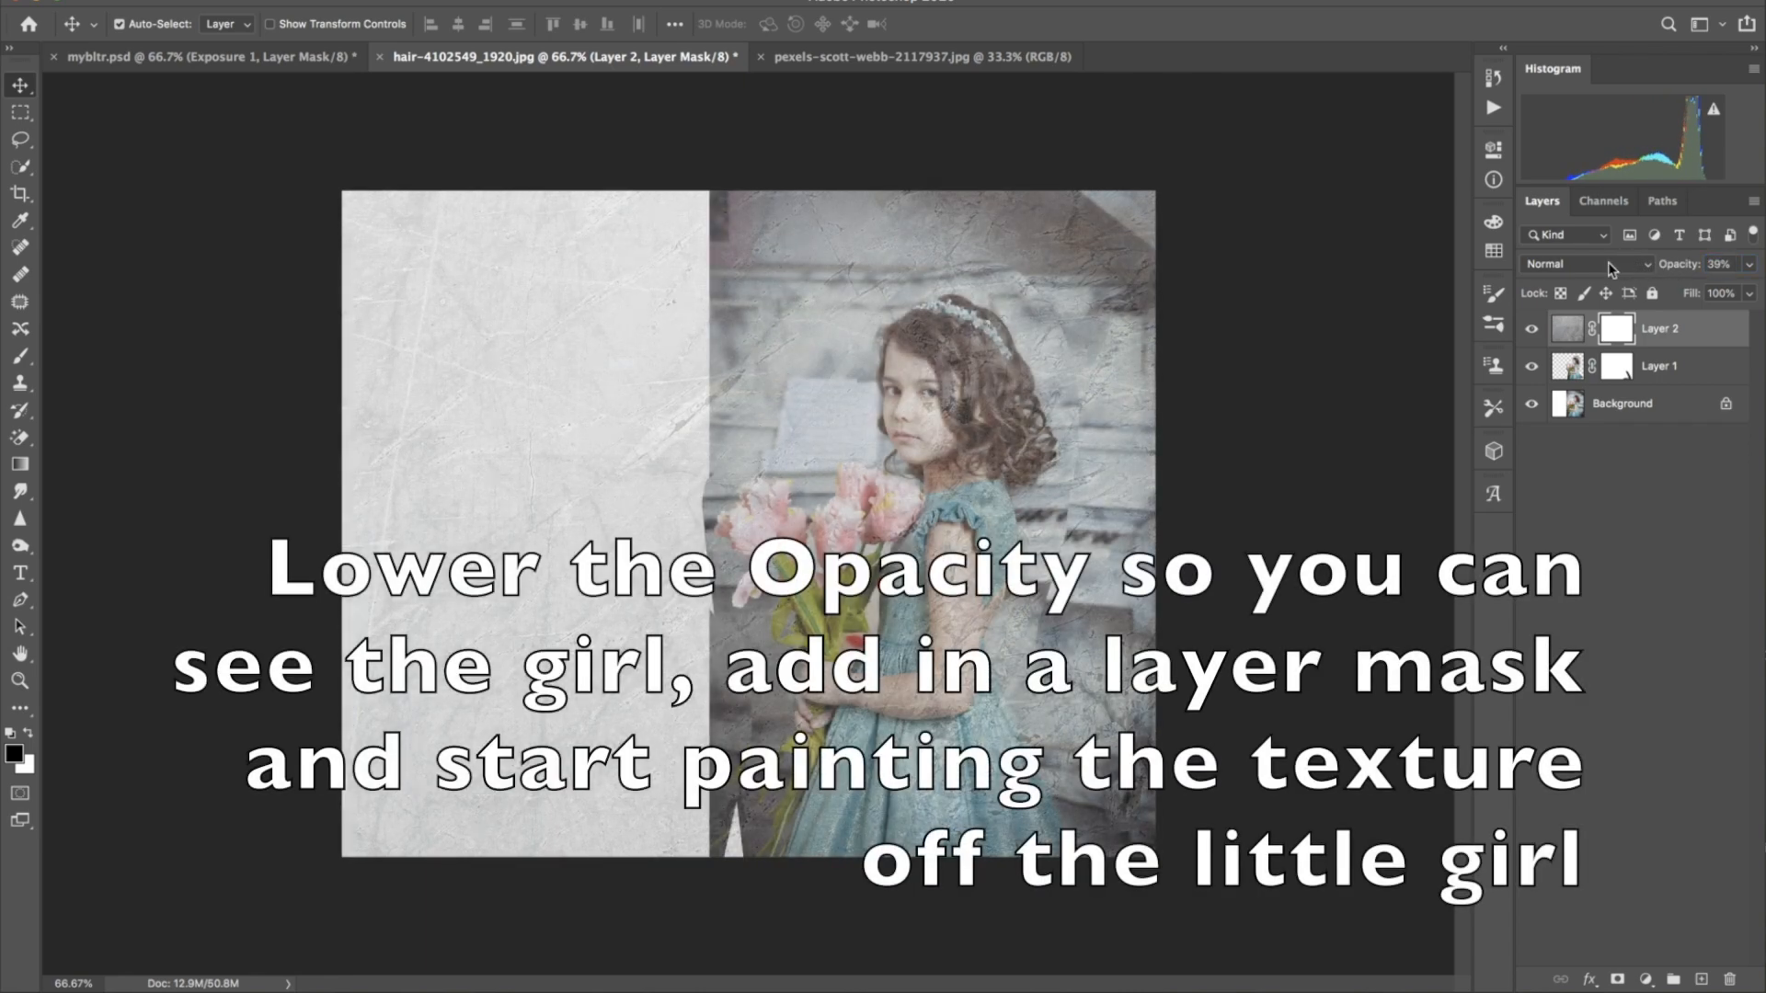
Mask the texture off the girl's hair, face and upper arm with a black brush at 68% opacity
click(20, 356)
click(438, 27)
drag(435, 35, 437, 35)
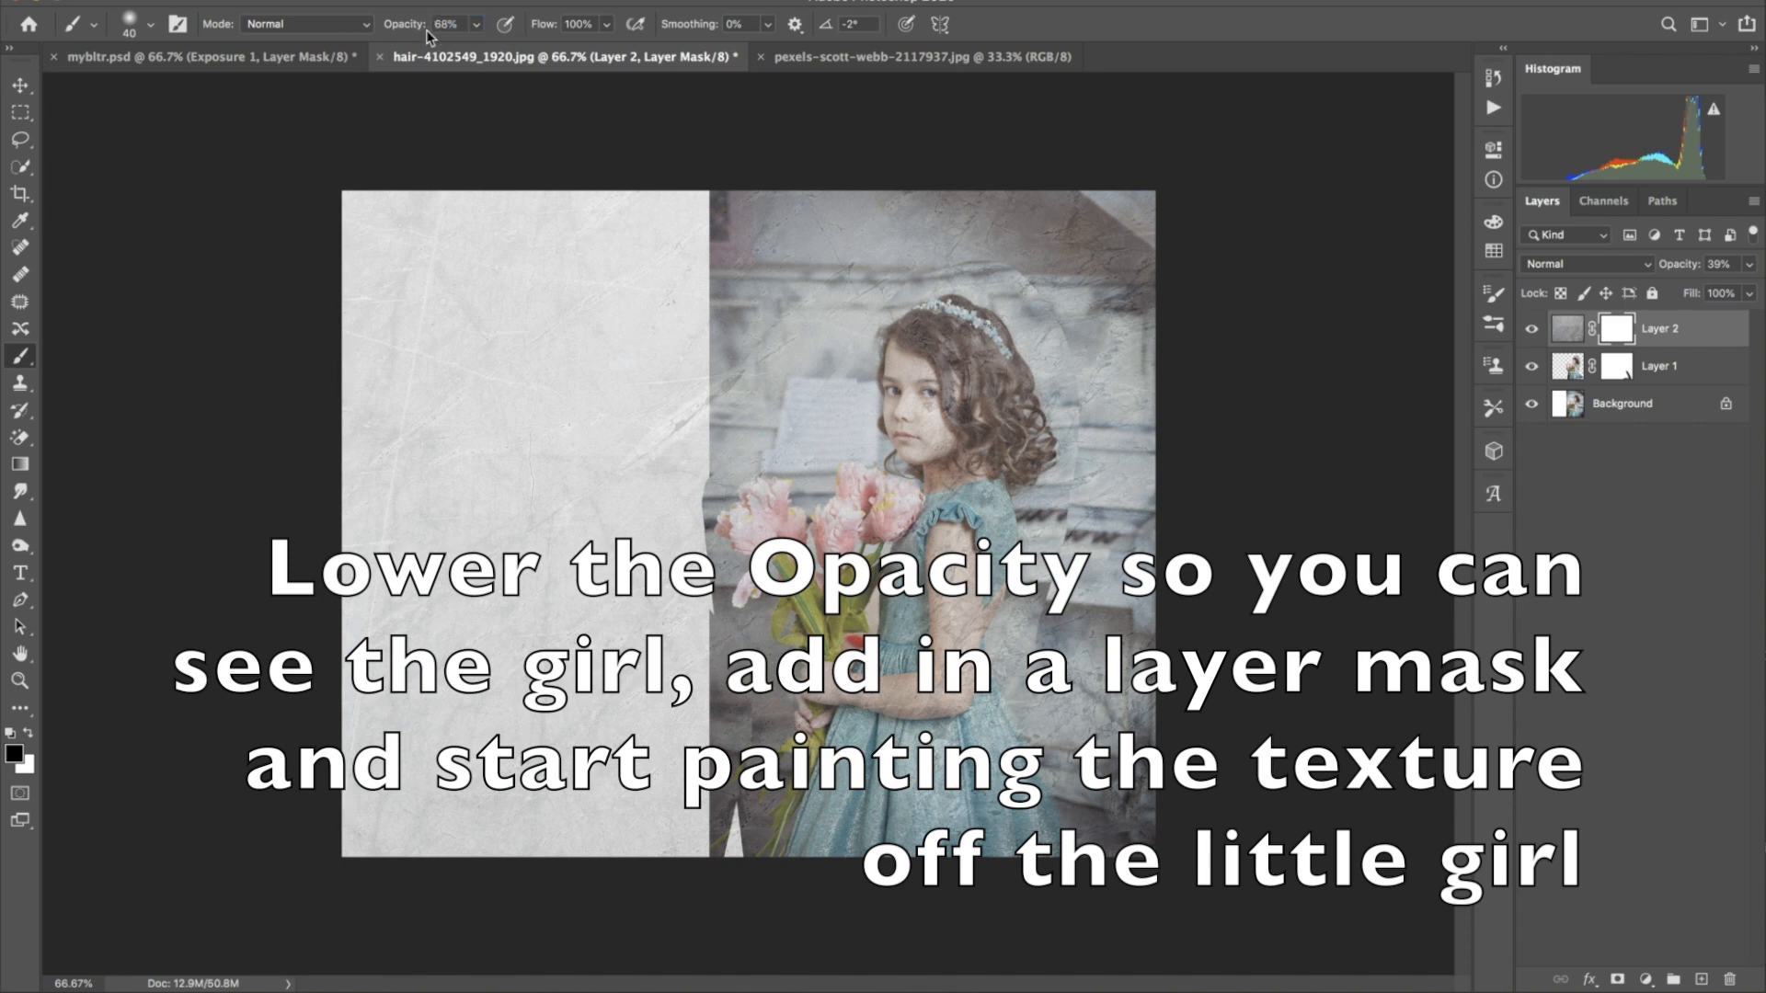
click(149, 26)
click(173, 135)
key(super+plus)
scroll(1199, 624, right, 5)
drag(835, 268, 857, 418)
drag(832, 538, 846, 792)
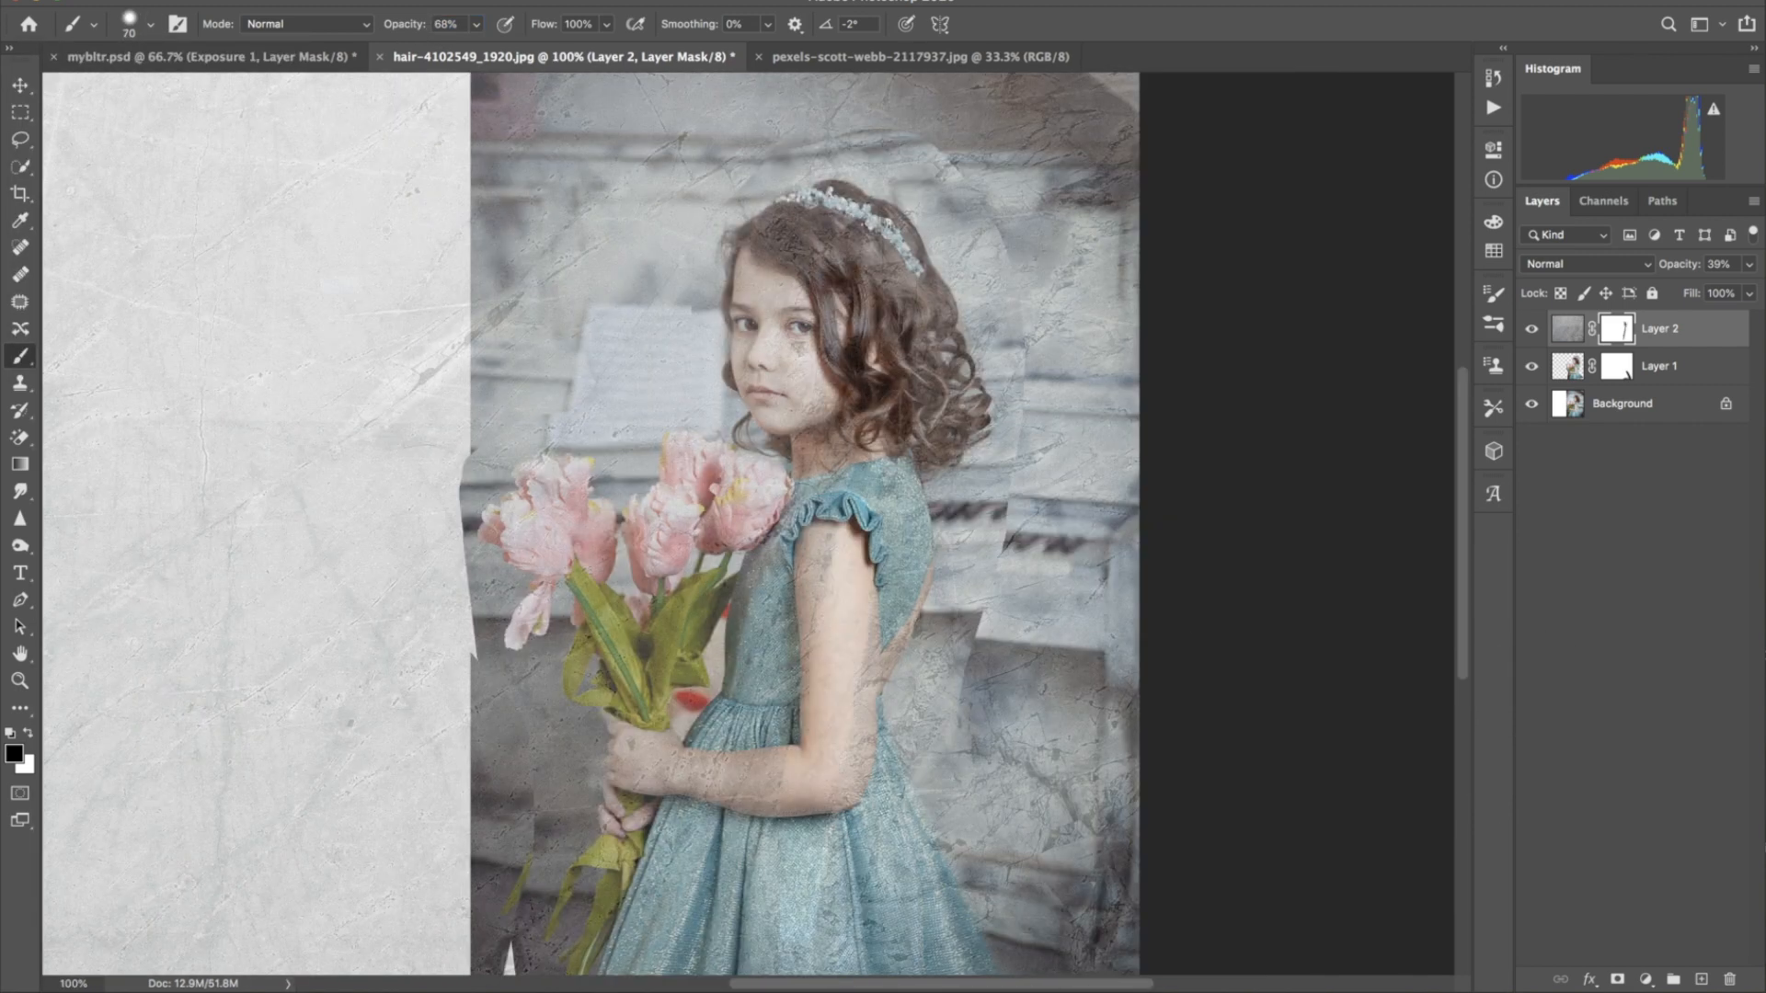
drag(799, 326, 810, 404)
key(bracketright)
drag(782, 235, 885, 285)
Mask the texture off the dress, forearm, hands and middle of the bouquet
scroll(809, 644, down, 5)
mouse_move(738, 694)
mouse_down()
mouse_move(726, 793)
mouse_move(672, 618)
mouse_up()
mouse_move(722, 581)
mouse_down()
mouse_move(664, 563)
mouse_move(722, 570)
mouse_up()
mouse_move(763, 703)
mouse_down()
mouse_move(796, 823)
mouse_move(906, 607)
mouse_up()
mouse_move(885, 588)
mouse_down()
mouse_move(849, 601)
mouse_move(901, 493)
mouse_up()
drag(801, 561, 750, 589)
mouse_move(788, 436)
mouse_down()
mouse_move(784, 368)
mouse_move(764, 473)
mouse_up()
drag(925, 579, 1026, 832)
Mask the texture off the skirt's front edge, the hands and the nearby stems with a smaller brush of about 15 px
key(super+plus)
key(bracketleft)
key(bracketleft)
drag(614, 966, 705, 765)
key(bracketleft)
key(bracketleft)
key(bracketleft)
mouse_move(556, 809)
mouse_down()
mouse_move(615, 649)
mouse_move(635, 451)
mouse_up()
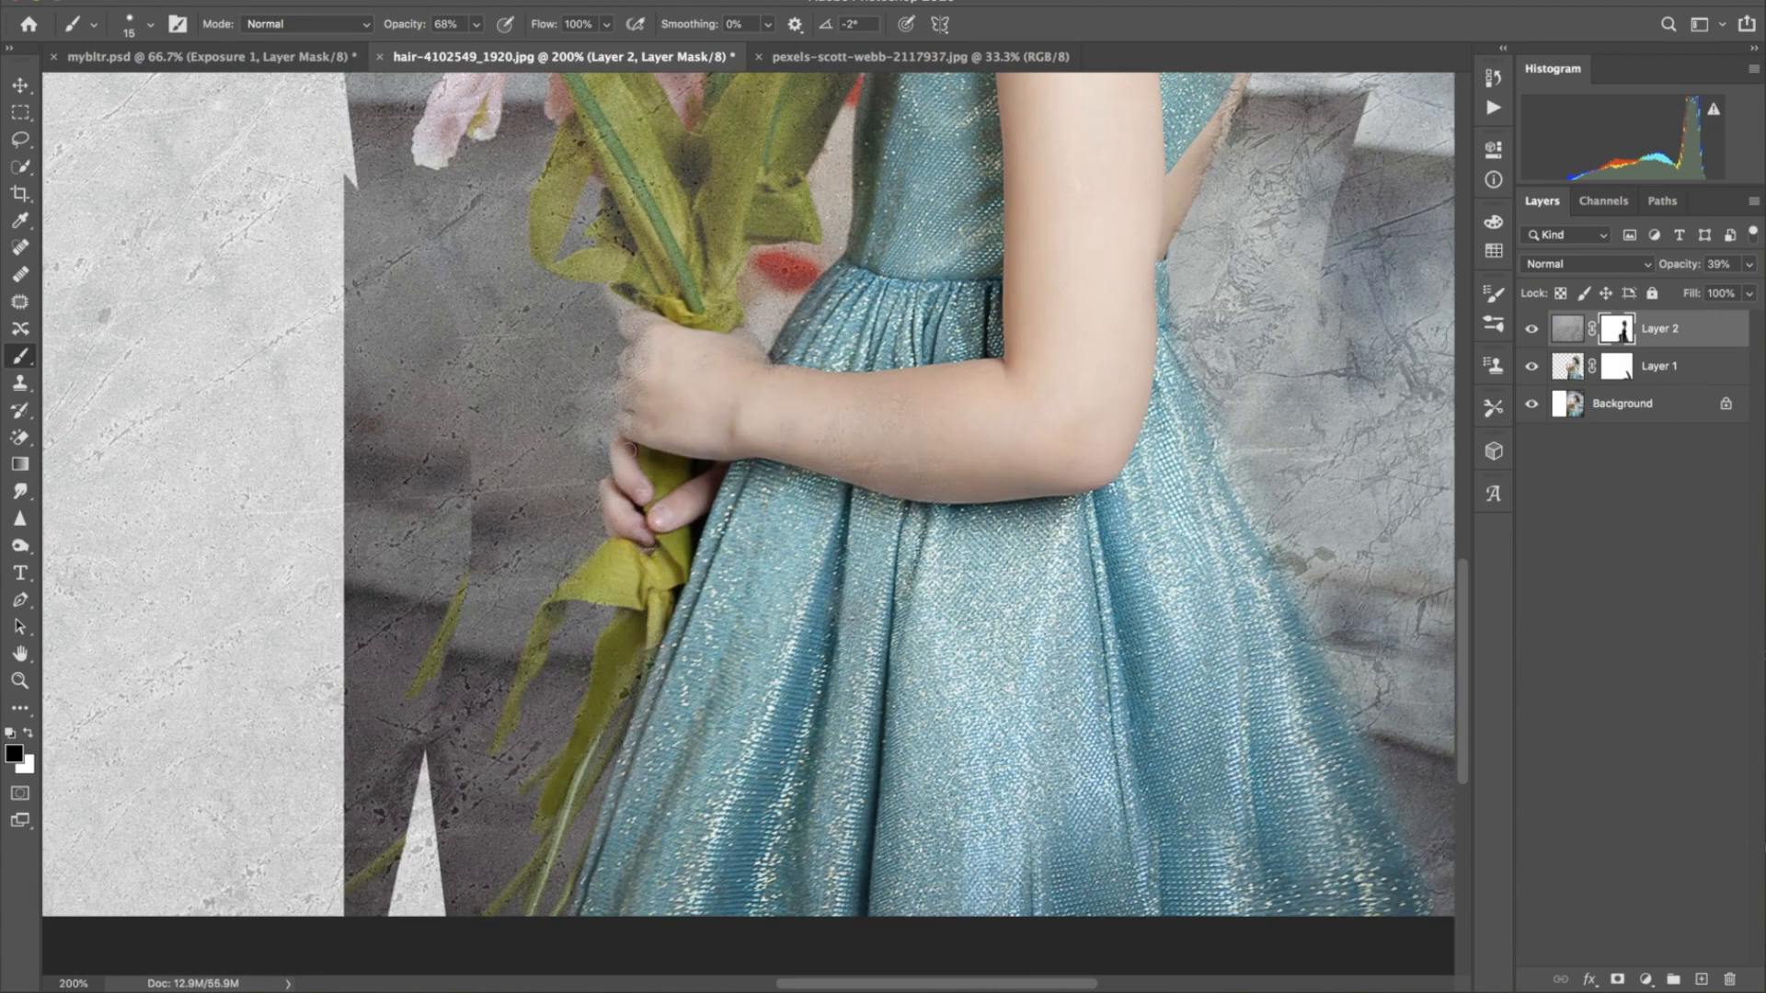
drag(662, 330, 663, 219)
Mask the texture off the leaves and stems below the hands with a fine brush at 84% opacity
key(bracketleft)
key(bracketleft)
key(bracketleft)
key(bracketleft)
key(bracketleft)
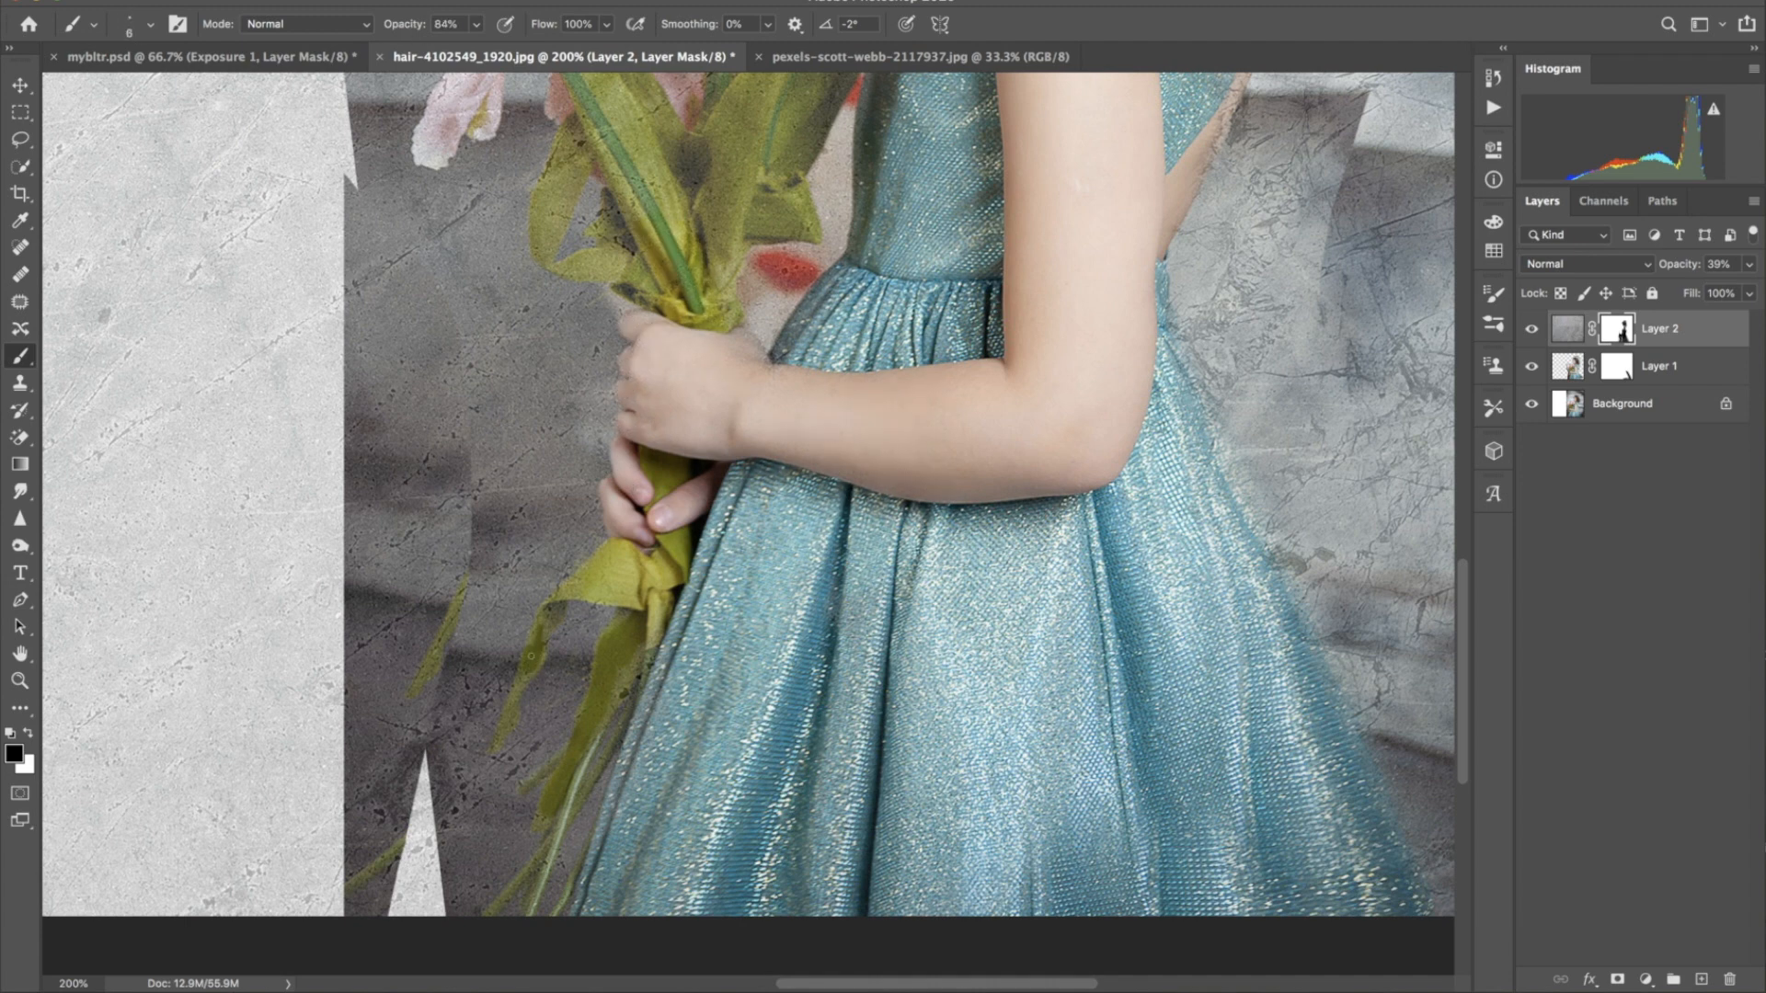
key(bracketright)
drag(556, 607, 498, 740)
drag(547, 813, 488, 914)
drag(554, 837, 643, 644)
mouse_move(600, 725)
mouse_down()
mouse_move(631, 642)
mouse_move(661, 629)
mouse_up()
key(bracketright)
key(bracketright)
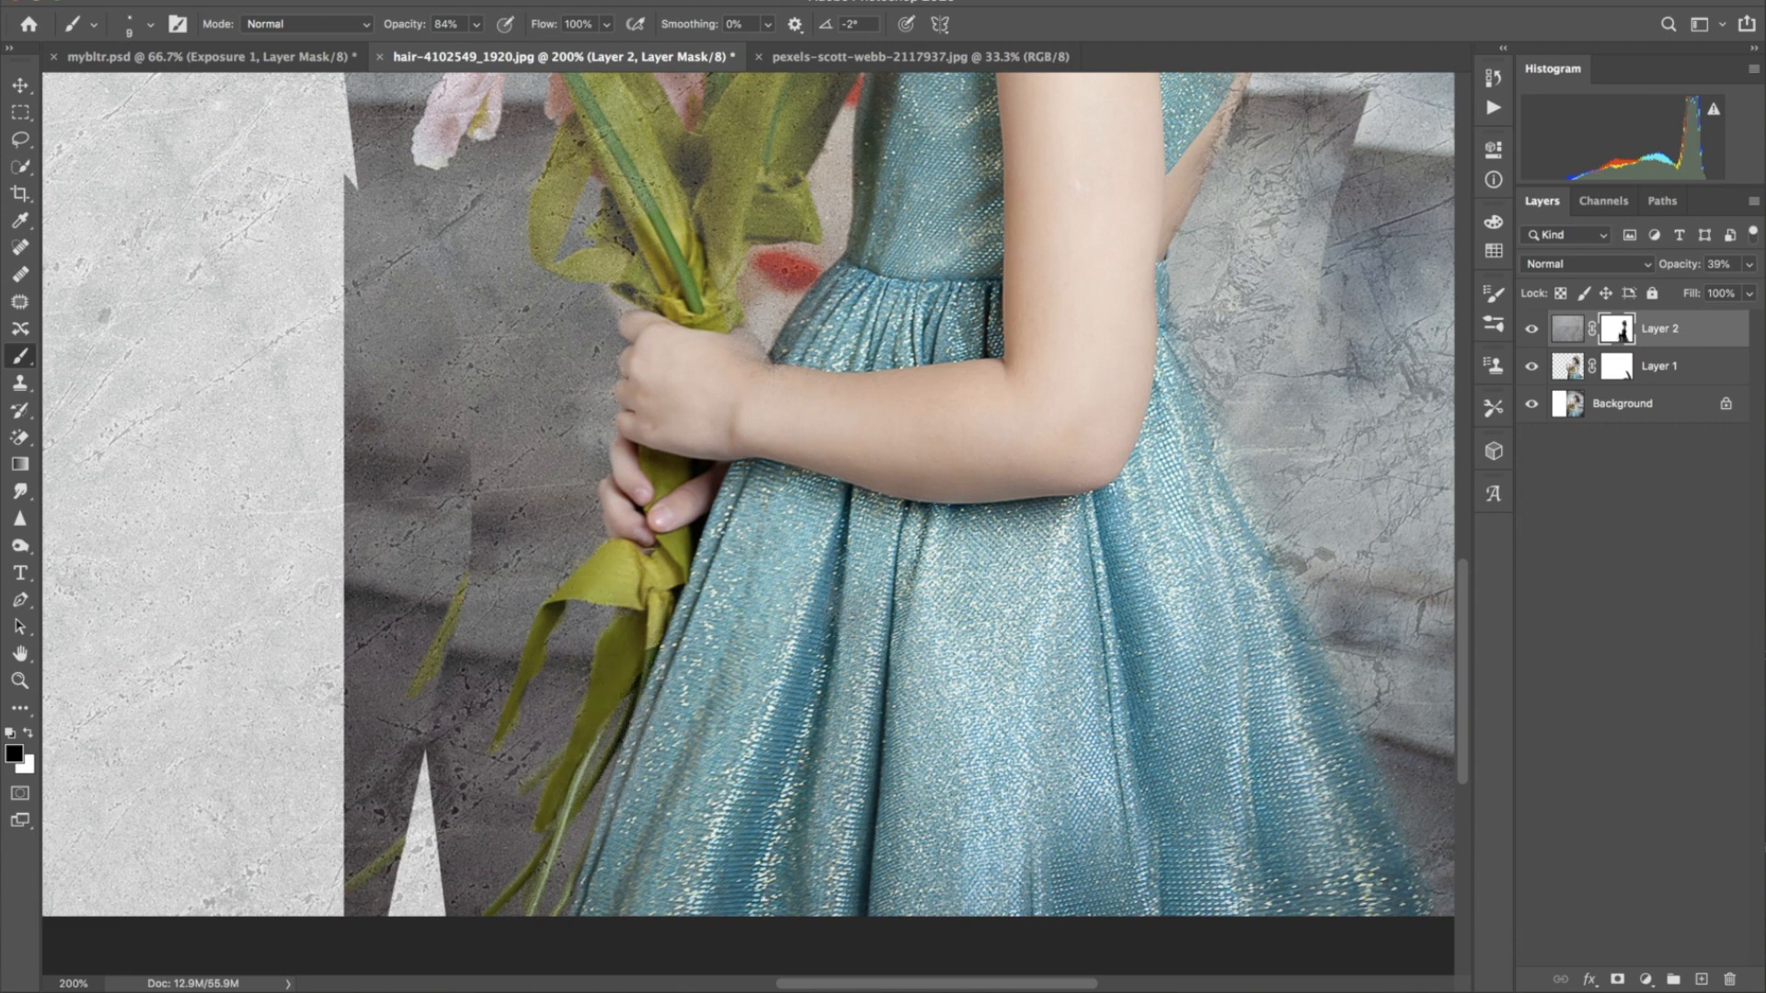
Enlarge the brush to about 25 px and mask the texture off the centres of the tulip blossoms
scroll(706, 357, up, 5)
key(bracketright)
key(bracketright)
key(bracketright)
key(bracketright)
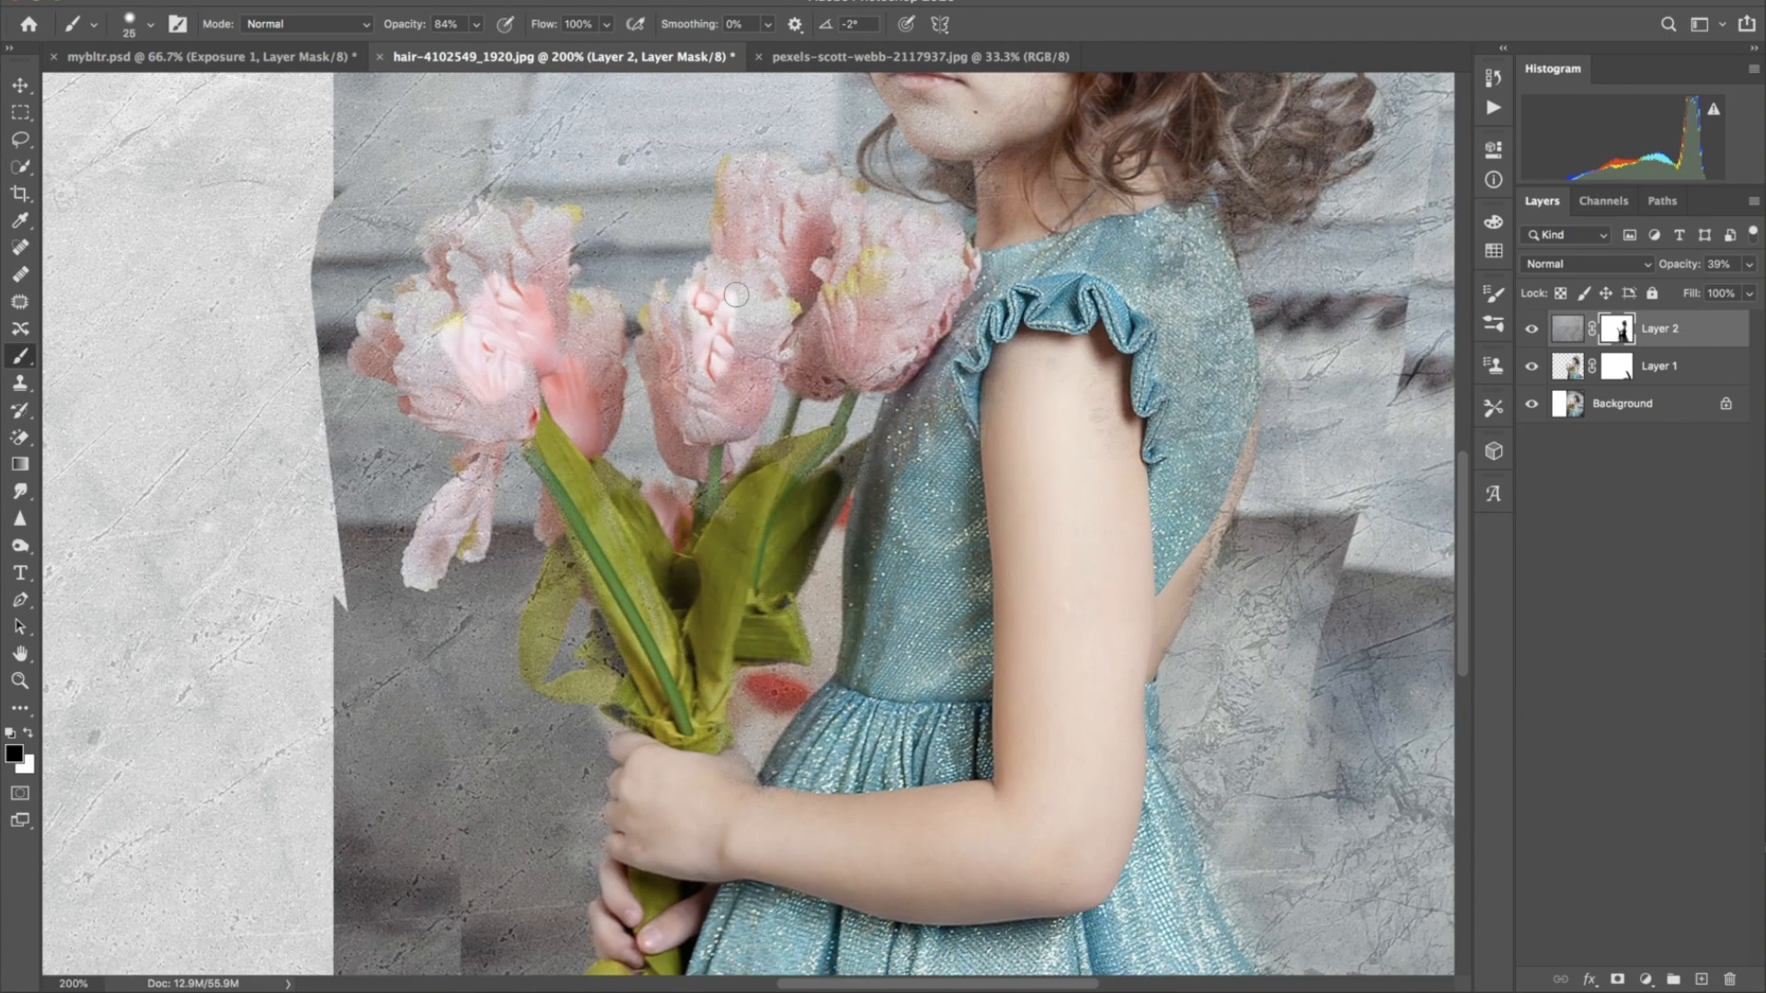
drag(706, 357, 933, 295)
Mask the texture off the looping leaf, the drooping petal and the tulips farthest from the girl with a smaller brush
key(bracketleft)
key(bracketleft)
key(bracketleft)
key(bracketright)
mouse_move(558, 568)
mouse_down()
mouse_move(552, 534)
mouse_move(546, 648)
mouse_move(607, 630)
mouse_move(615, 676)
mouse_up()
drag(594, 605, 589, 585)
drag(598, 466, 617, 492)
mouse_move(423, 580)
mouse_down()
mouse_move(425, 524)
mouse_move(467, 474)
mouse_move(468, 516)
mouse_move(426, 570)
mouse_move(438, 510)
mouse_move(480, 552)
mouse_up()
mouse_move(375, 307)
mouse_down()
mouse_move(442, 313)
mouse_move(419, 386)
mouse_move(535, 458)
mouse_up()
mouse_move(515, 396)
mouse_down()
mouse_move(455, 296)
mouse_move(451, 216)
mouse_move(570, 216)
mouse_move(521, 282)
mouse_move(452, 292)
mouse_move(612, 442)
mouse_move(572, 276)
mouse_move(570, 356)
mouse_up()
Mask the texture off the remaining tulip blossoms and stems nearest the dress with a 15 px brush
key(bracketright)
mouse_move(700, 487)
mouse_down()
mouse_move(661, 427)
mouse_move(732, 386)
mouse_move(705, 335)
mouse_move(768, 378)
mouse_up()
mouse_move(727, 516)
mouse_down()
mouse_move(856, 452)
mouse_move(786, 354)
mouse_move(887, 359)
mouse_move(801, 423)
mouse_move(846, 405)
mouse_up()
mouse_move(736, 170)
mouse_down()
mouse_move(801, 184)
mouse_move(725, 238)
mouse_move(856, 198)
mouse_move(957, 266)
mouse_up()
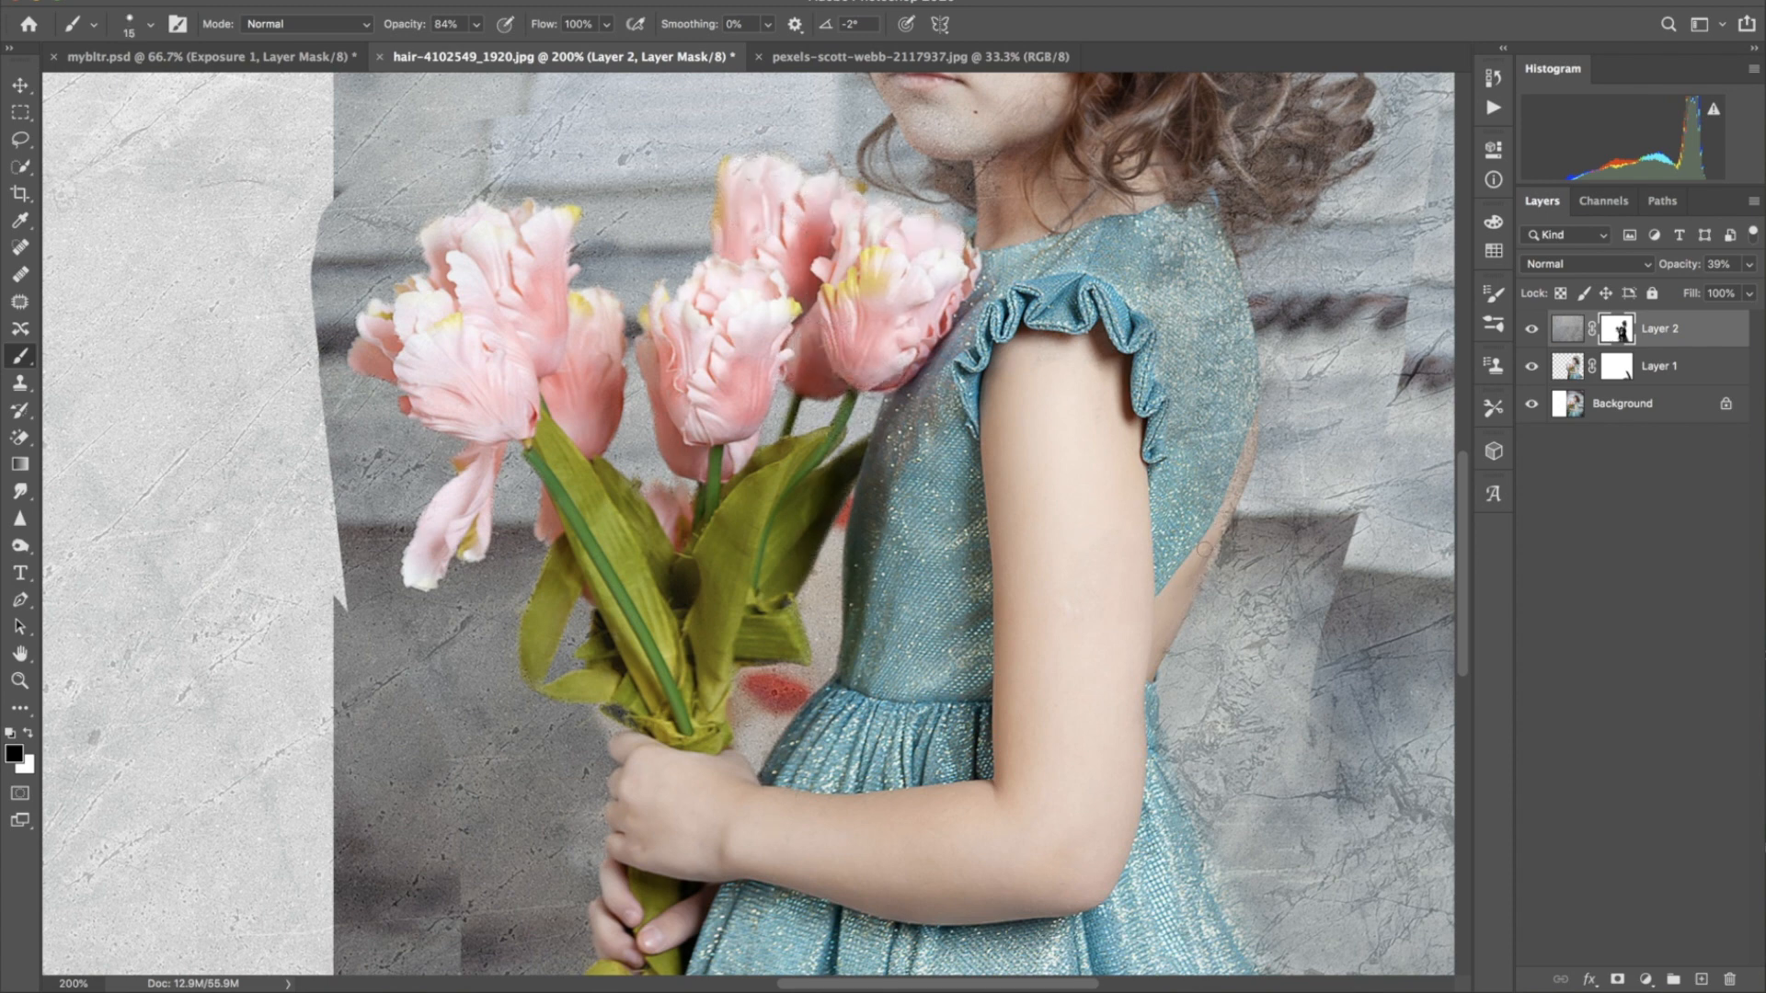
Mask the texture off the girl's back, the dress bodice and the neckline, adjusting the brush size as needed
drag(1204, 550, 1245, 446)
drag(1228, 432, 1177, 201)
drag(1113, 143, 984, 197)
key(bracketright)
key(bracketright)
key(bracketright)
key(bracketright)
key(bracketleft)
key(bracketleft)
mouse_move(1189, 504)
mouse_down()
mouse_move(1219, 382)
mouse_move(1200, 248)
mouse_move(1251, 428)
mouse_up()
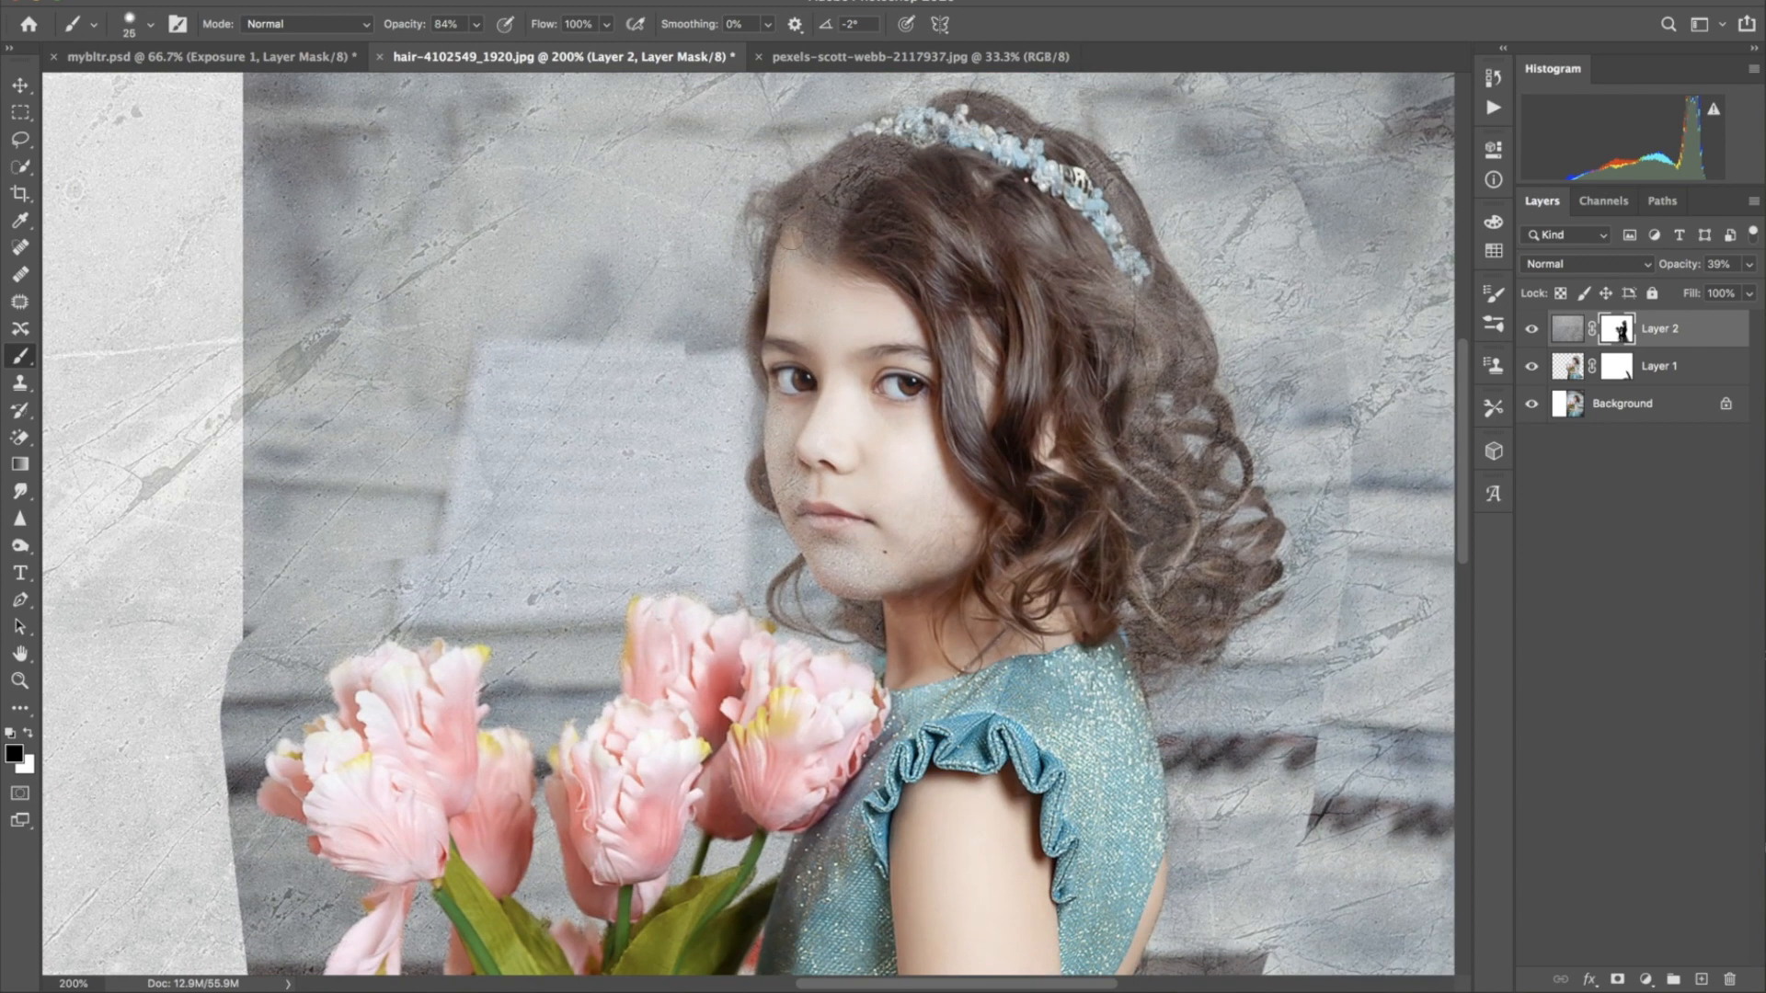
Mask the remaining texture off the front hairline, cheek, mouth, chin and neck
mouse_move(791, 241)
mouse_down()
mouse_move(784, 407)
mouse_move(782, 191)
mouse_move(899, 137)
mouse_up()
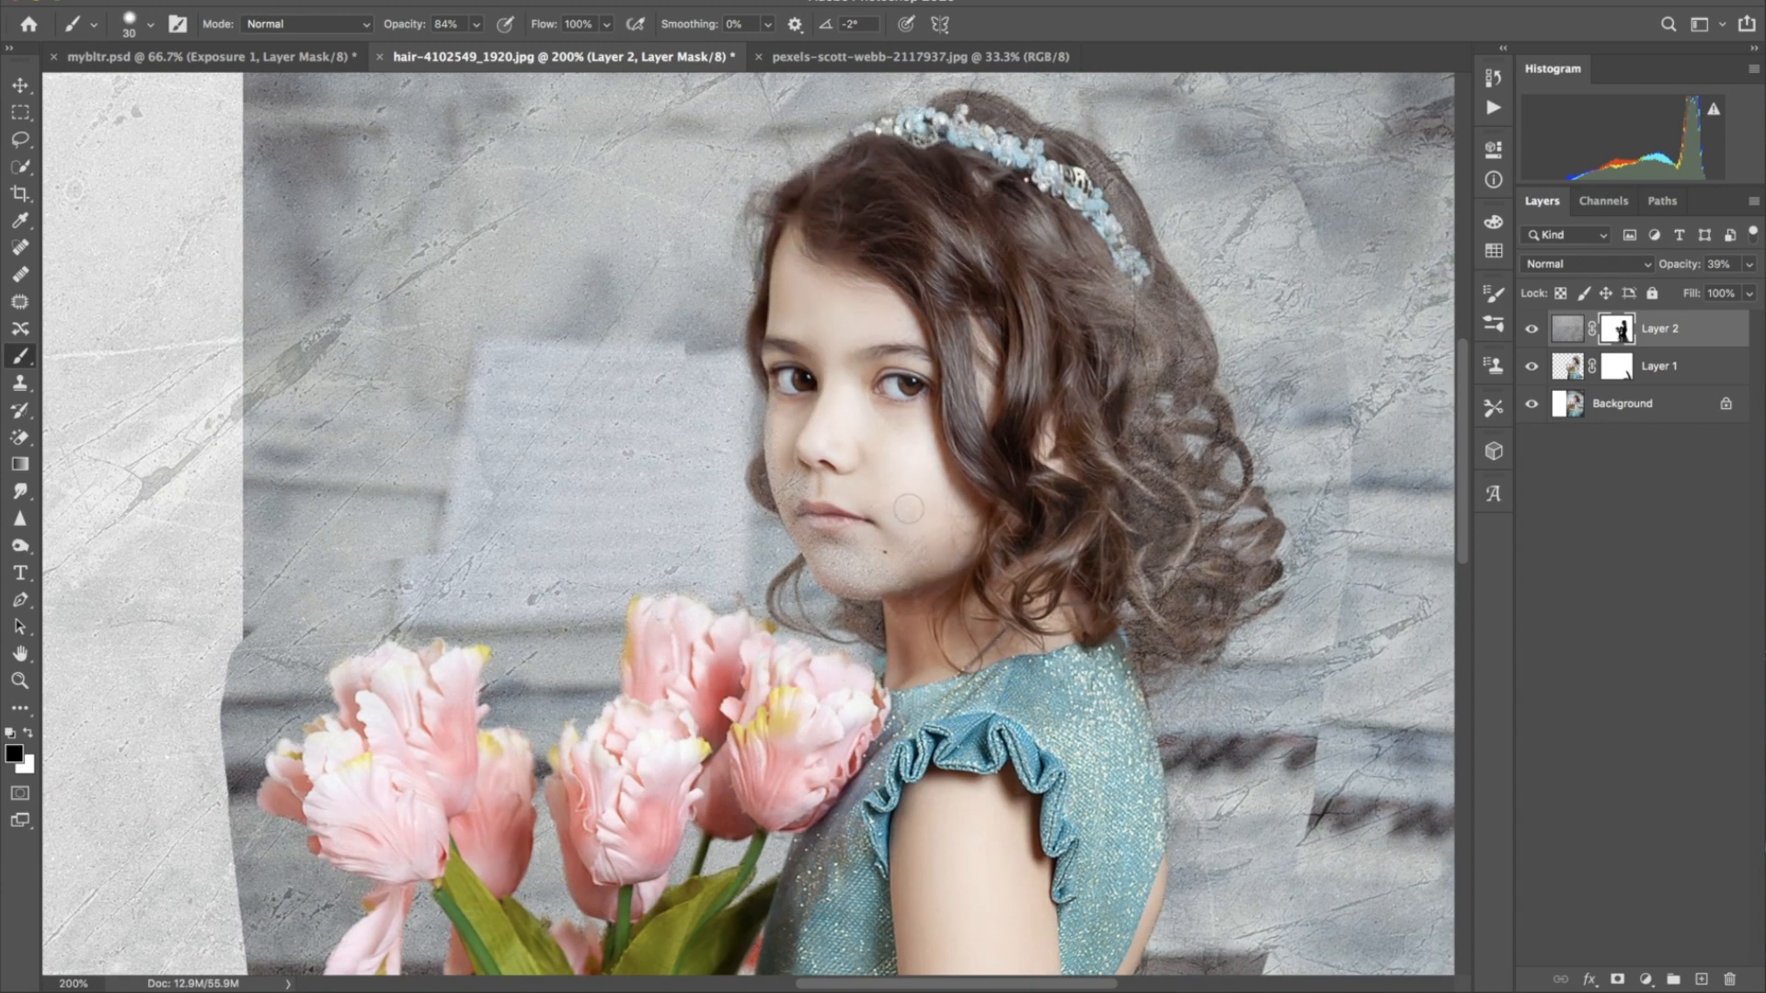
key(bracketleft)
drag(909, 510, 877, 570)
mouse_move(789, 506)
mouse_down()
mouse_move(778, 430)
mouse_move(805, 525)
mouse_move(887, 550)
mouse_up()
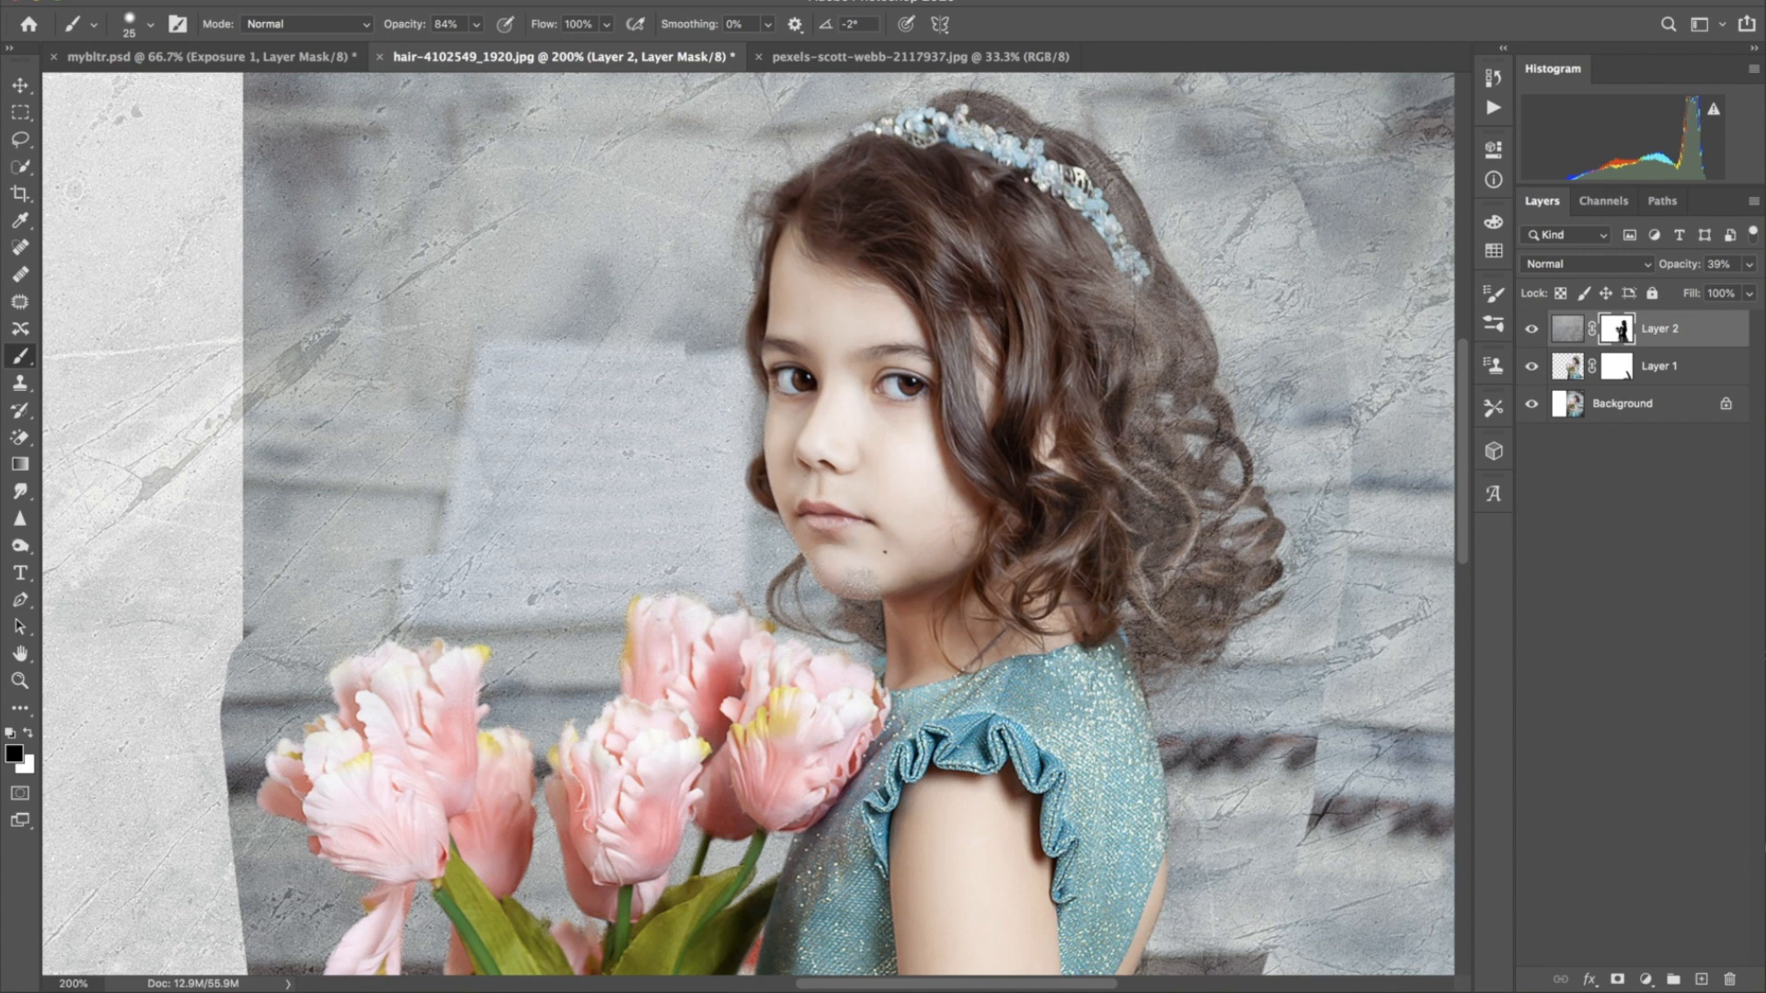
mouse_move(851, 607)
mouse_down()
mouse_move(879, 633)
mouse_move(829, 574)
mouse_move(772, 602)
mouse_move(880, 647)
mouse_up()
Mask the texture off the crown and the curls at the back of the hair with a small brush
key(bracketleft)
key(bracketleft)
key(bracketleft)
key(bracketleft)
key(bracketleft)
key(bracketleft)
key(bracketleft)
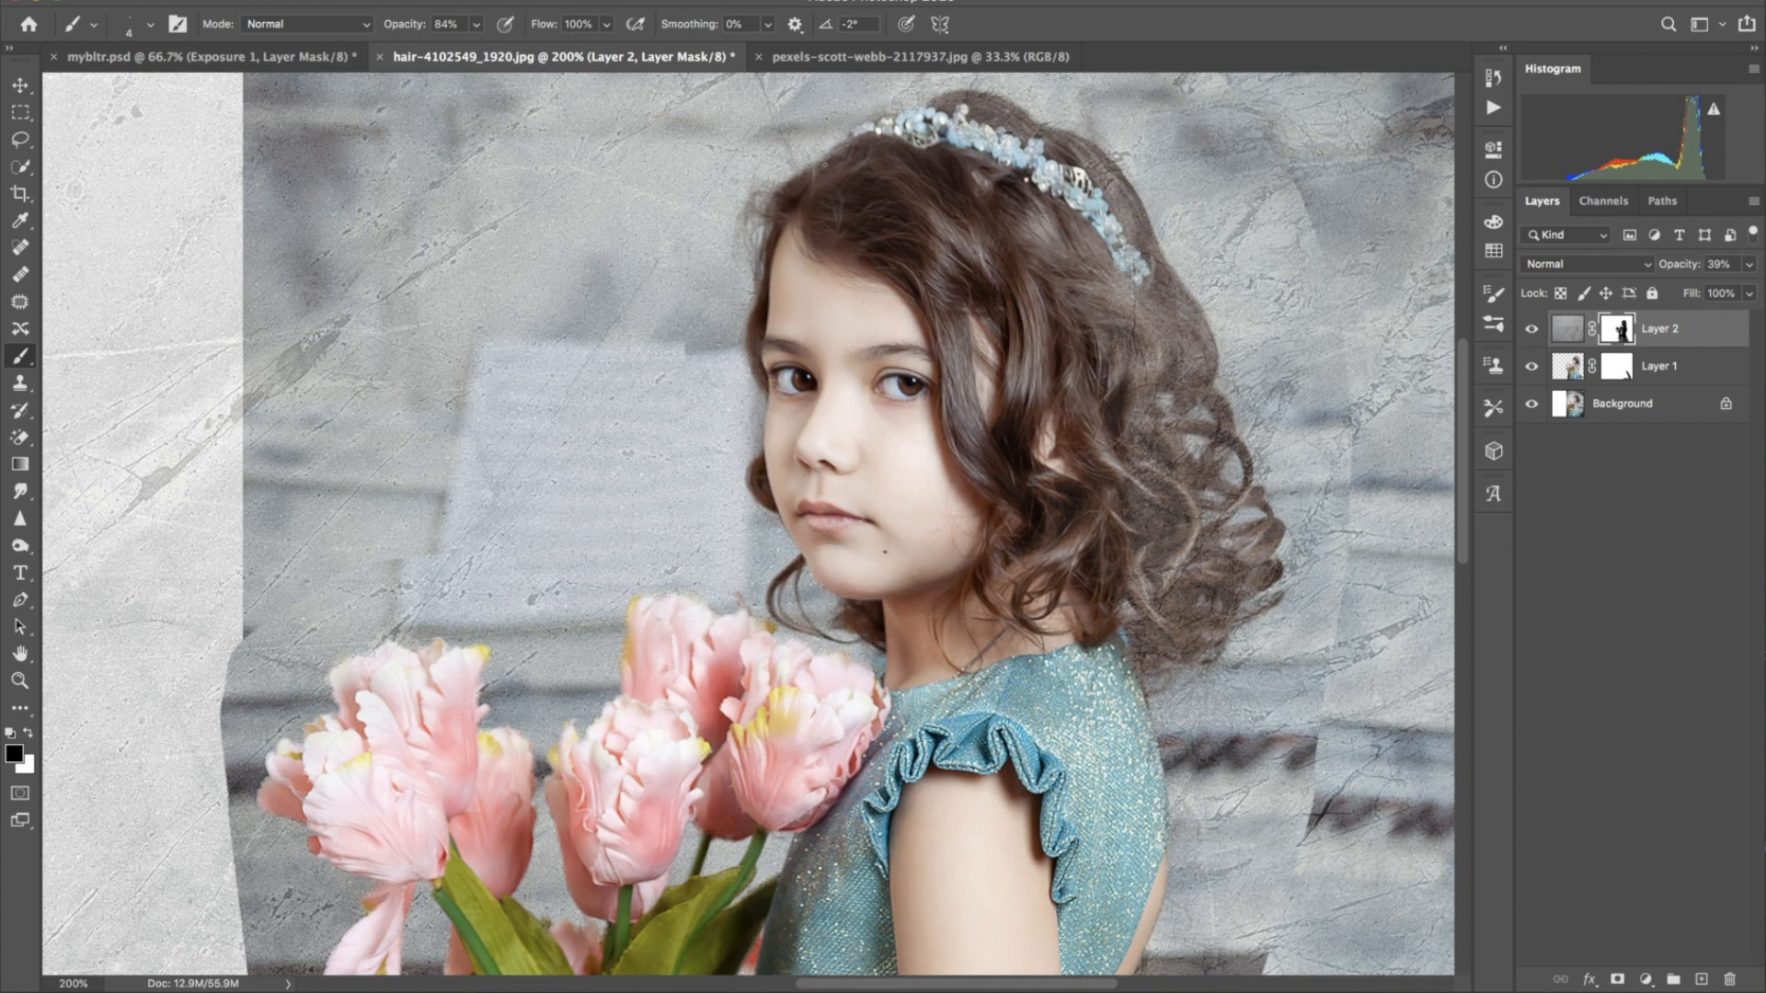
key(bracketright)
key(bracketright)
key(bracketright)
mouse_move(947, 103)
mouse_down()
mouse_move(1125, 195)
mouse_move(1111, 377)
mouse_move(1194, 350)
mouse_move(1233, 437)
mouse_move(1222, 406)
mouse_up()
drag(1187, 659, 962, 451)
mouse_move(929, 465)
mouse_down()
mouse_move(957, 354)
mouse_move(1037, 327)
mouse_up()
key(bracketleft)
key(bracketleft)
Raise the texture layer's opacity to 100%
key(super+minus)
key(super+minus)
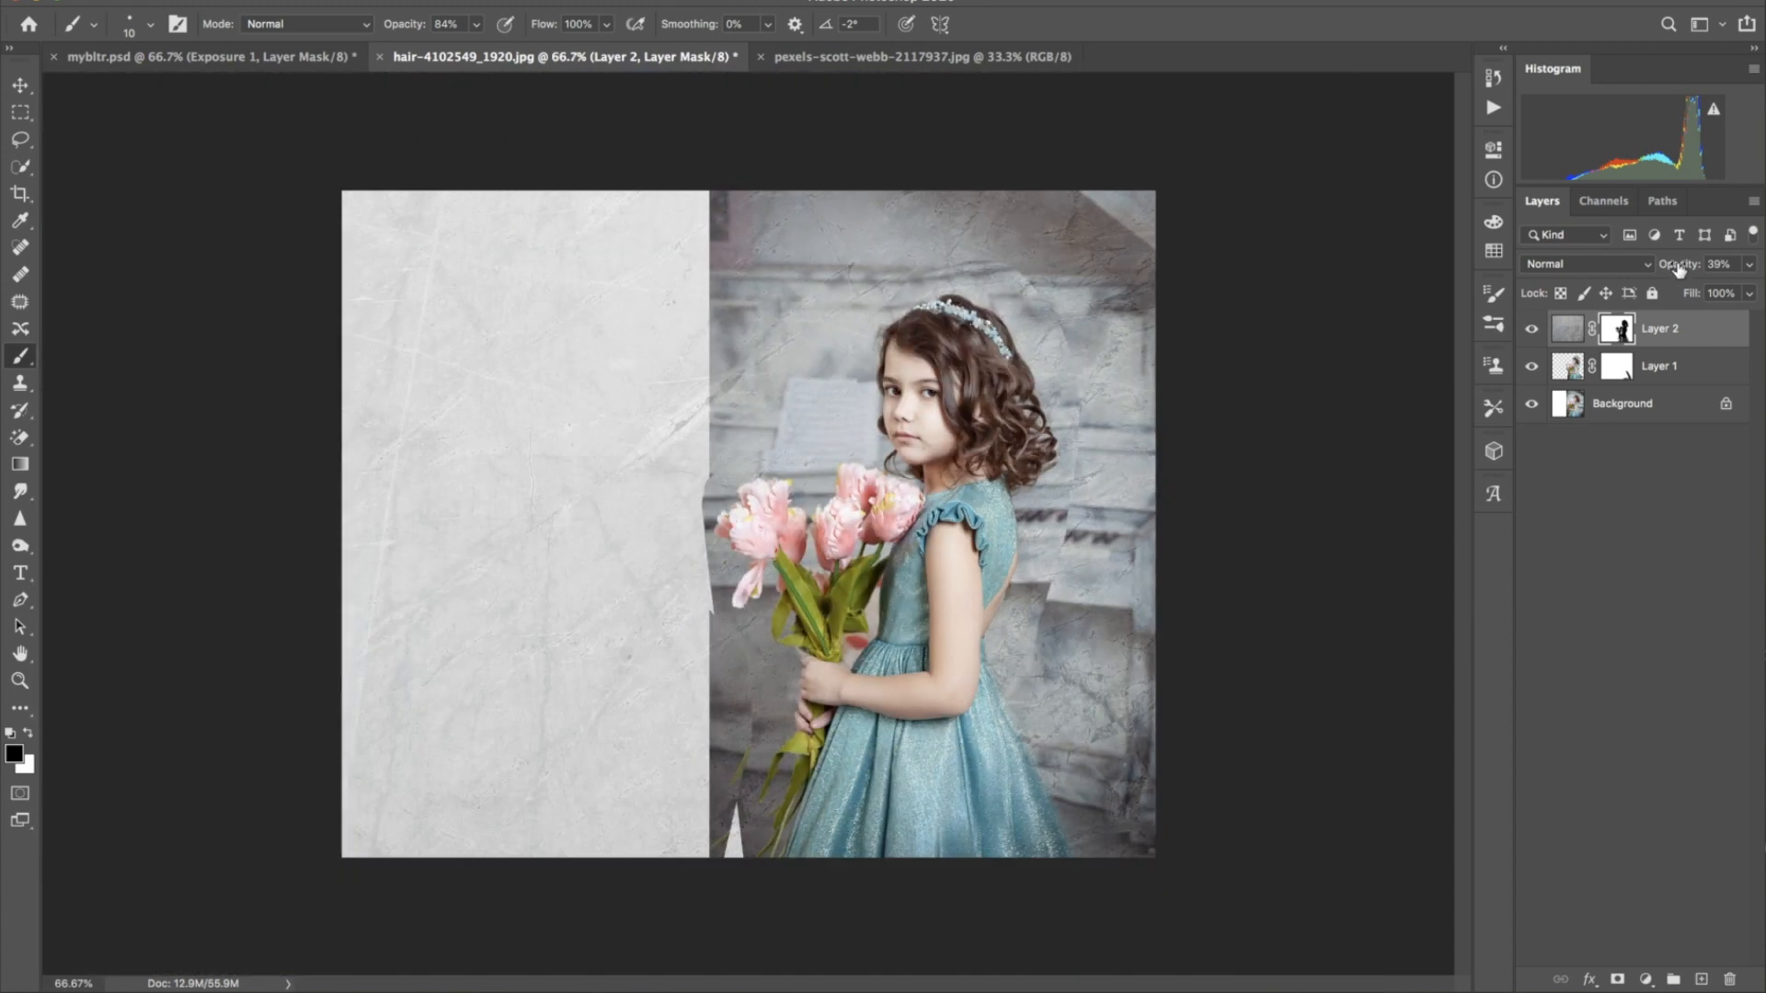
drag(1680, 266, 1759, 270)
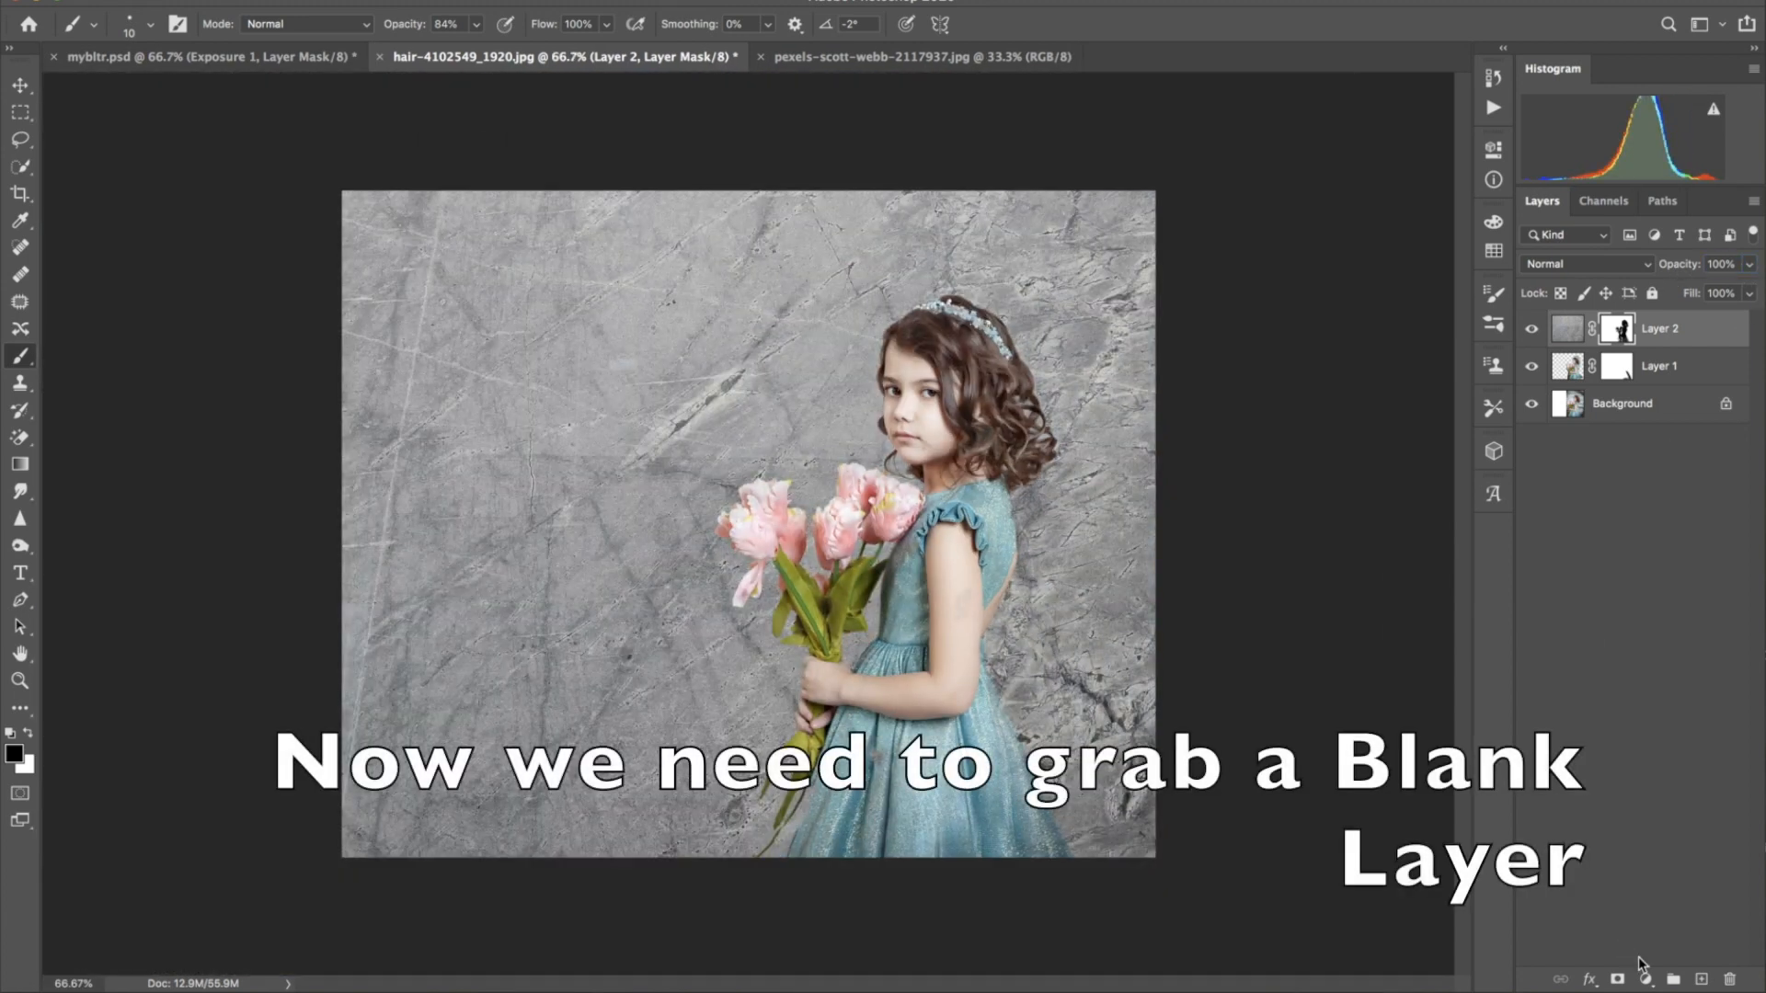
Create a blank layer above the texture and set up a soft black brush at 15% opacity
click(1701, 979)
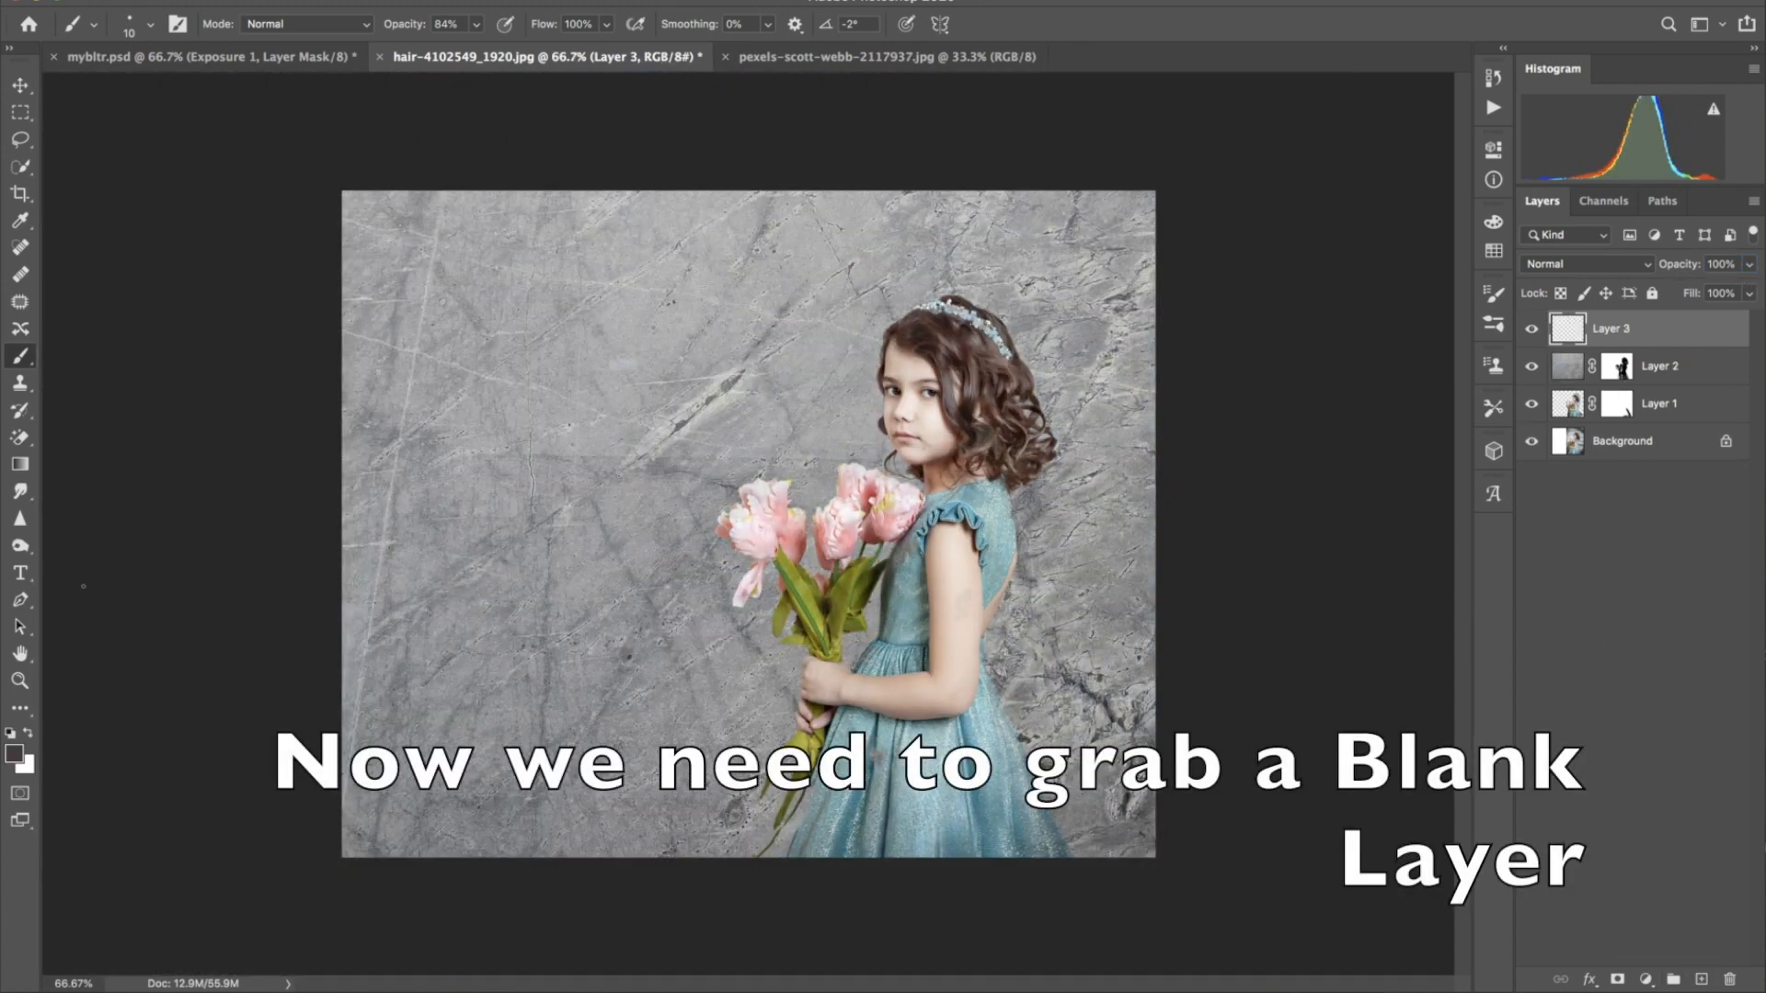
click(10, 732)
drag(405, 24, 359, 29)
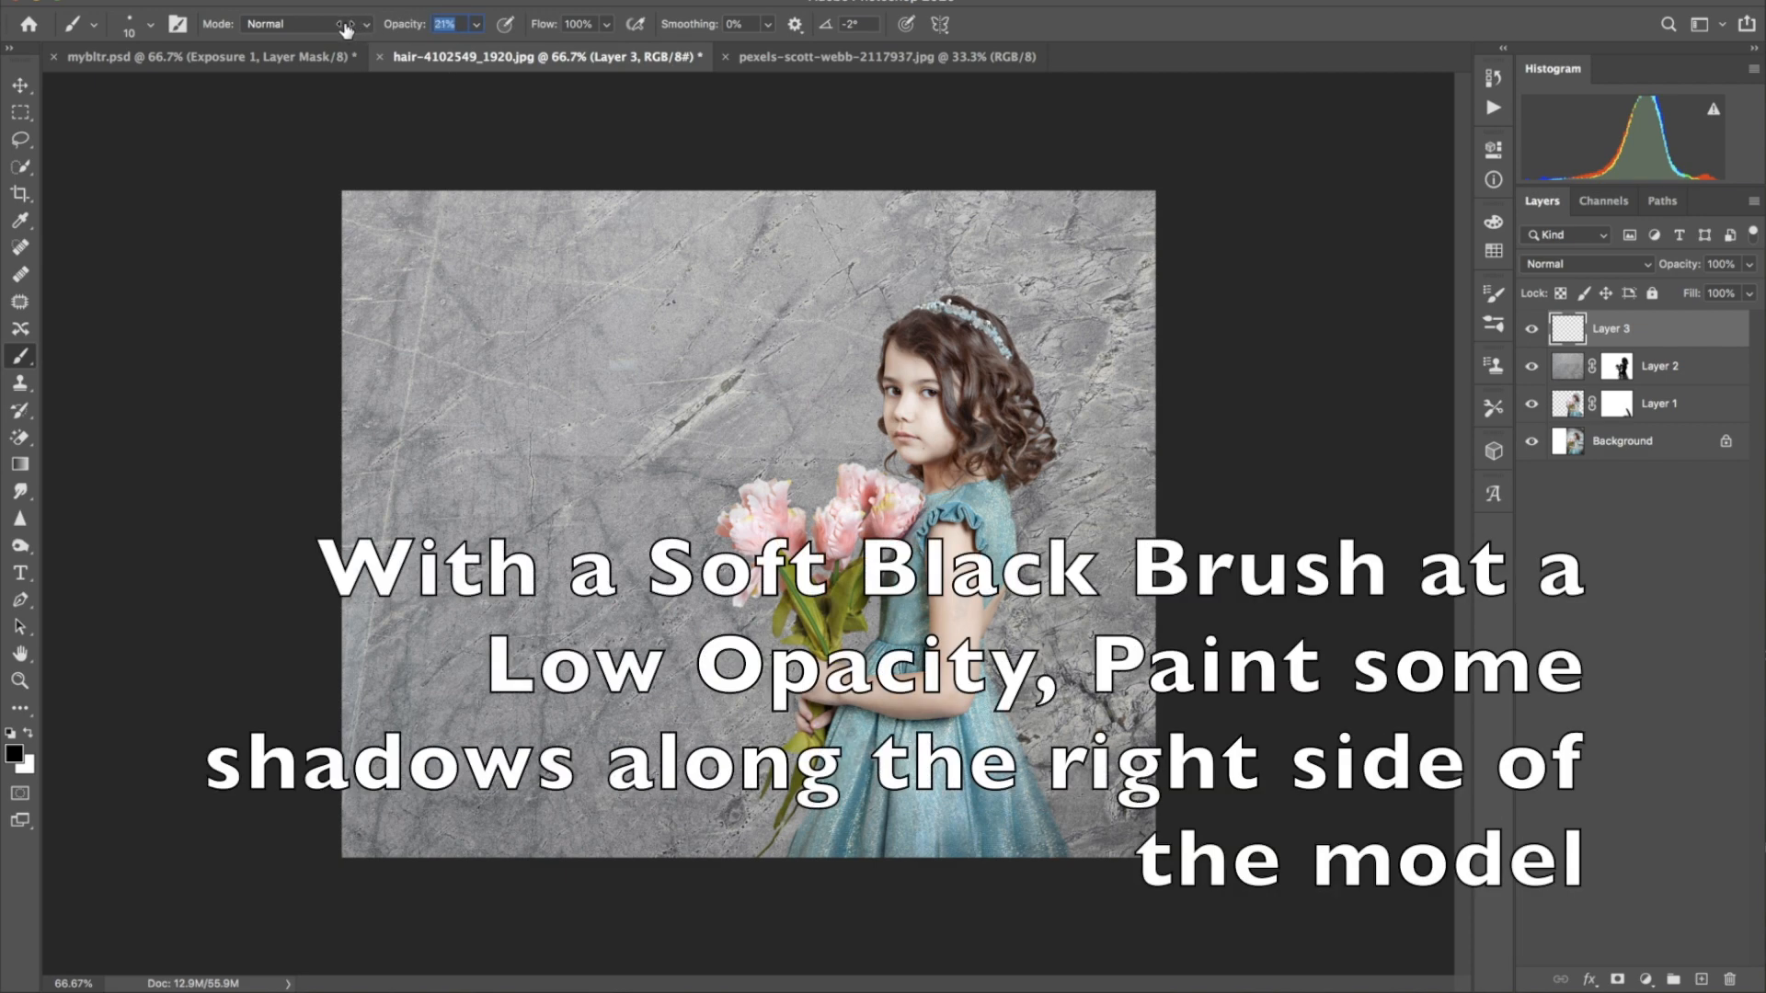
drag(340, 31, 339, 30)
click(153, 28)
click(176, 461)
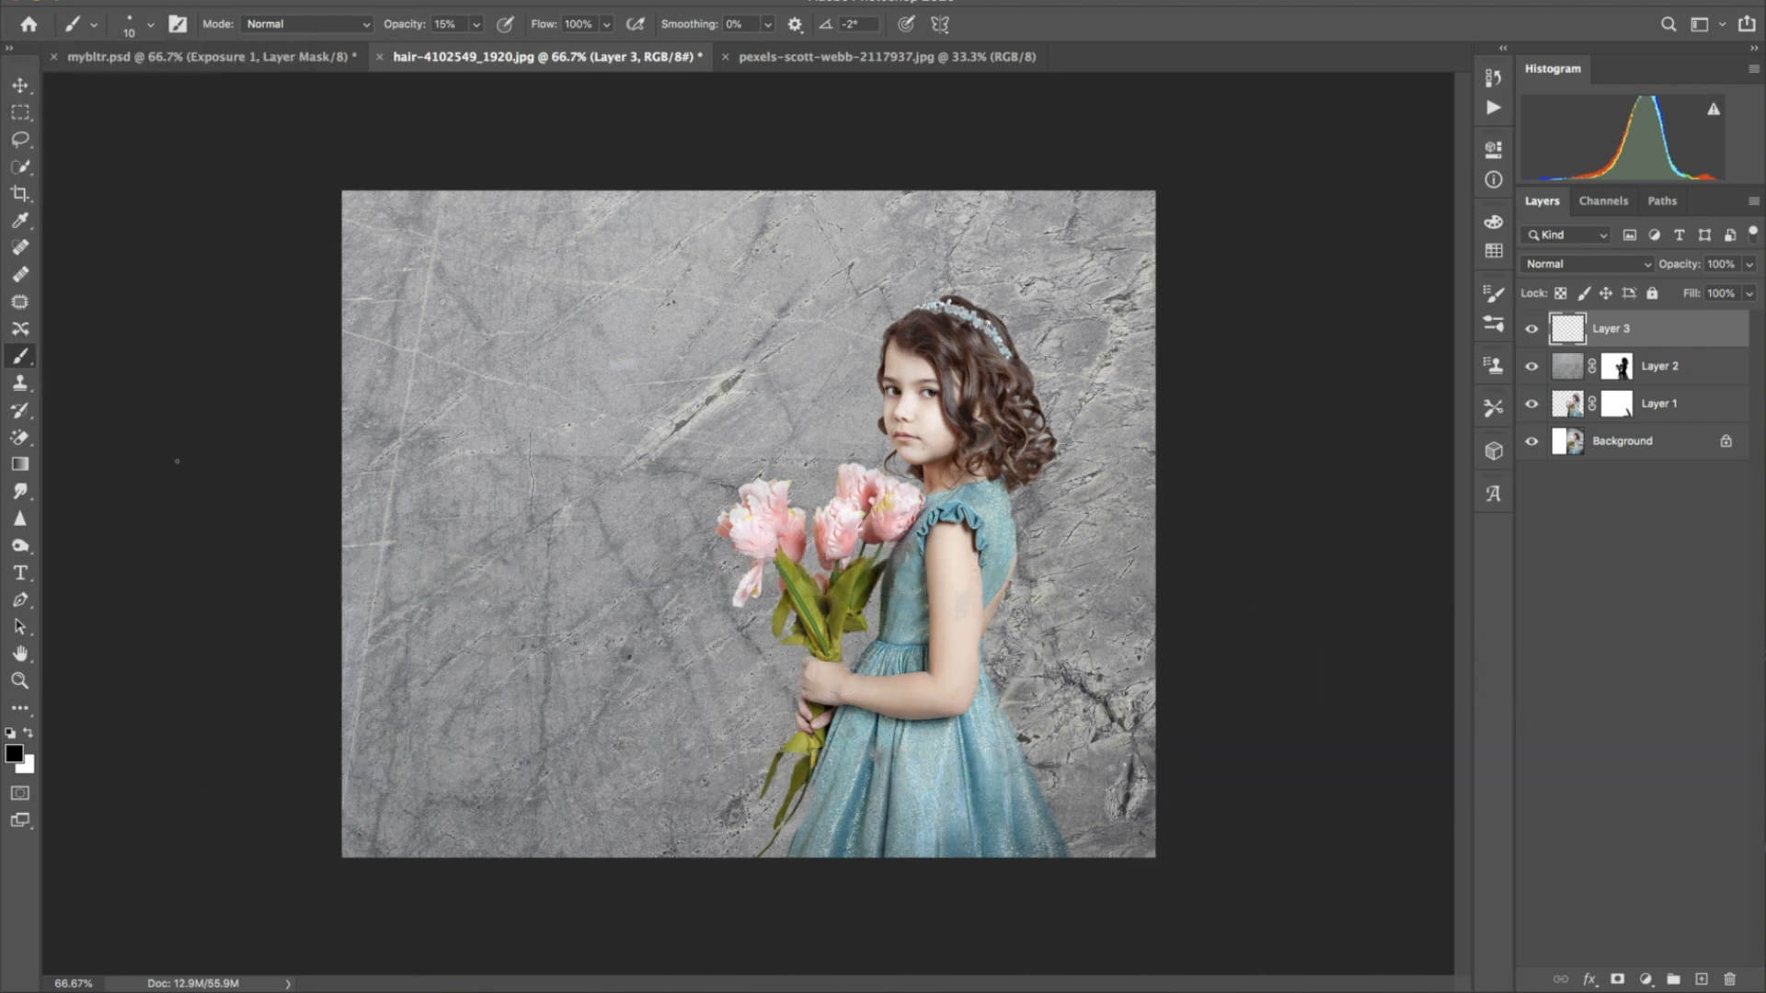
Paint soft shadows on the blank layer along the girl's hair, back and skirt edge with a 90 px brush
key(bracketright)
key(bracketright)
key(bracketright)
key(bracketright)
key(bracketright)
key(bracketright)
key(bracketright)
key(bracketright)
key(bracketright)
key(bracketright)
mouse_move(972, 316)
mouse_down()
mouse_move(1019, 364)
mouse_move(1053, 460)
mouse_move(1021, 506)
mouse_move(989, 655)
mouse_move(1070, 907)
mouse_up()
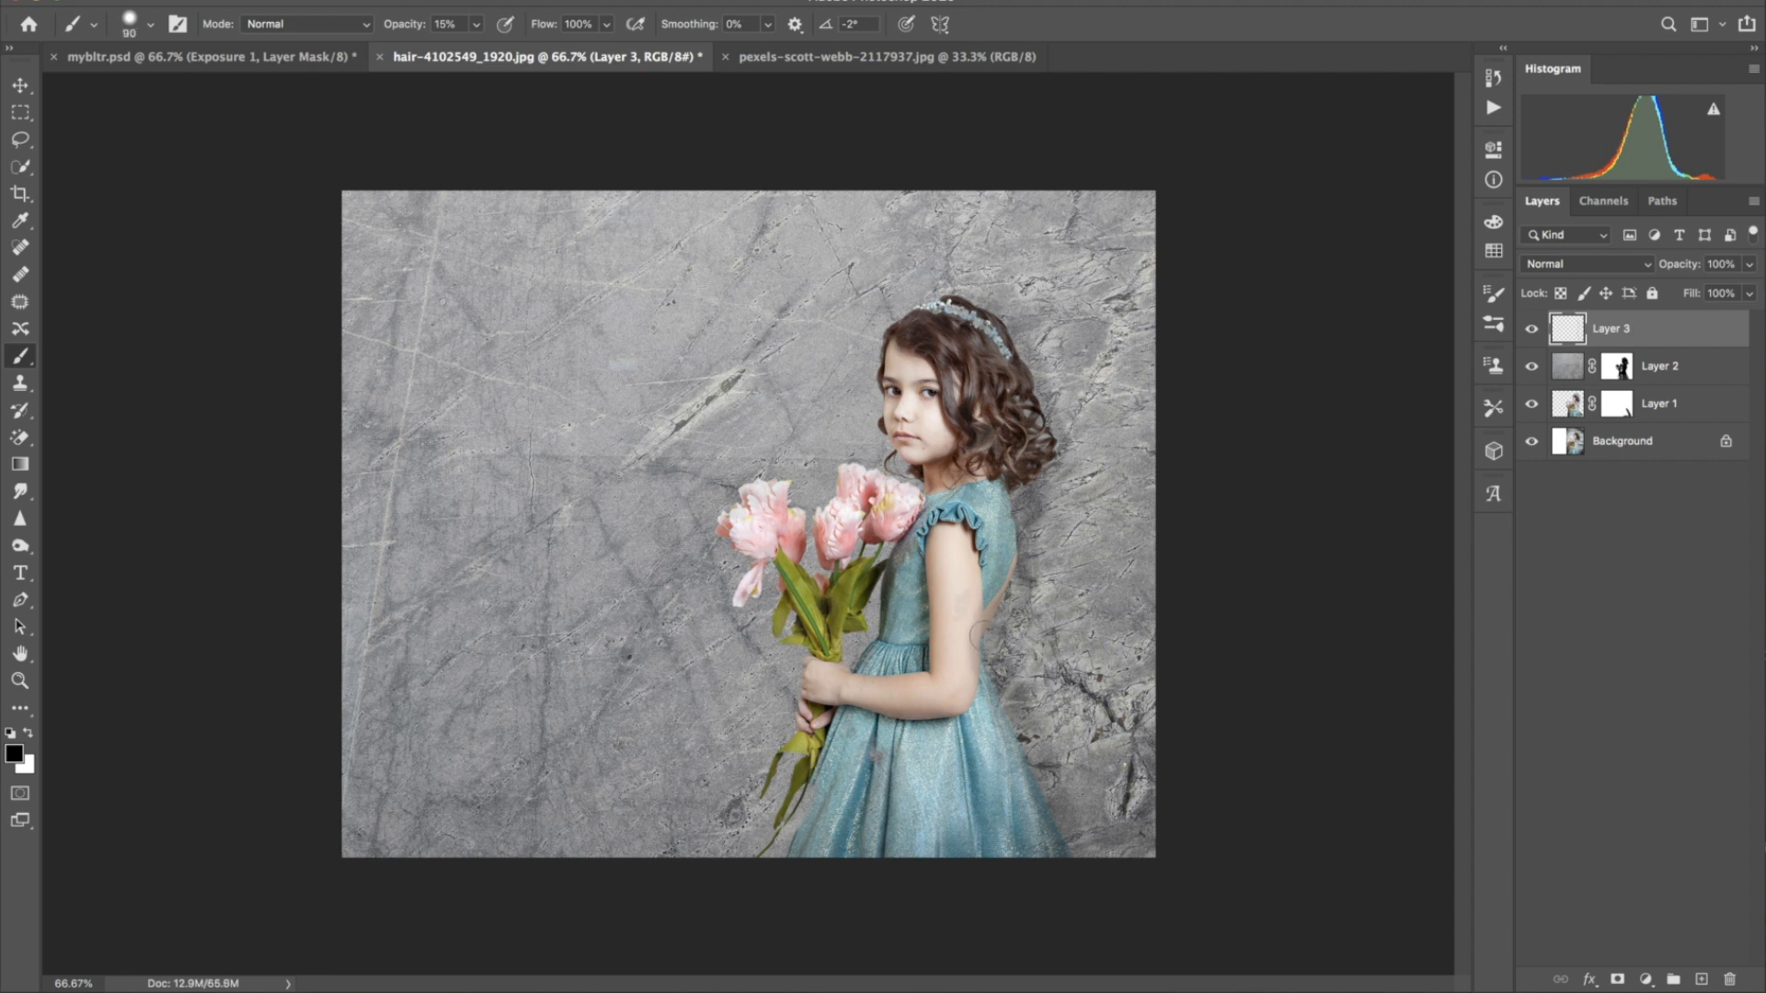
drag(979, 633, 1068, 878)
mouse_move(997, 621)
mouse_down()
mouse_move(1012, 483)
mouse_move(1045, 408)
mouse_move(989, 324)
mouse_move(935, 302)
mouse_move(918, 379)
mouse_up()
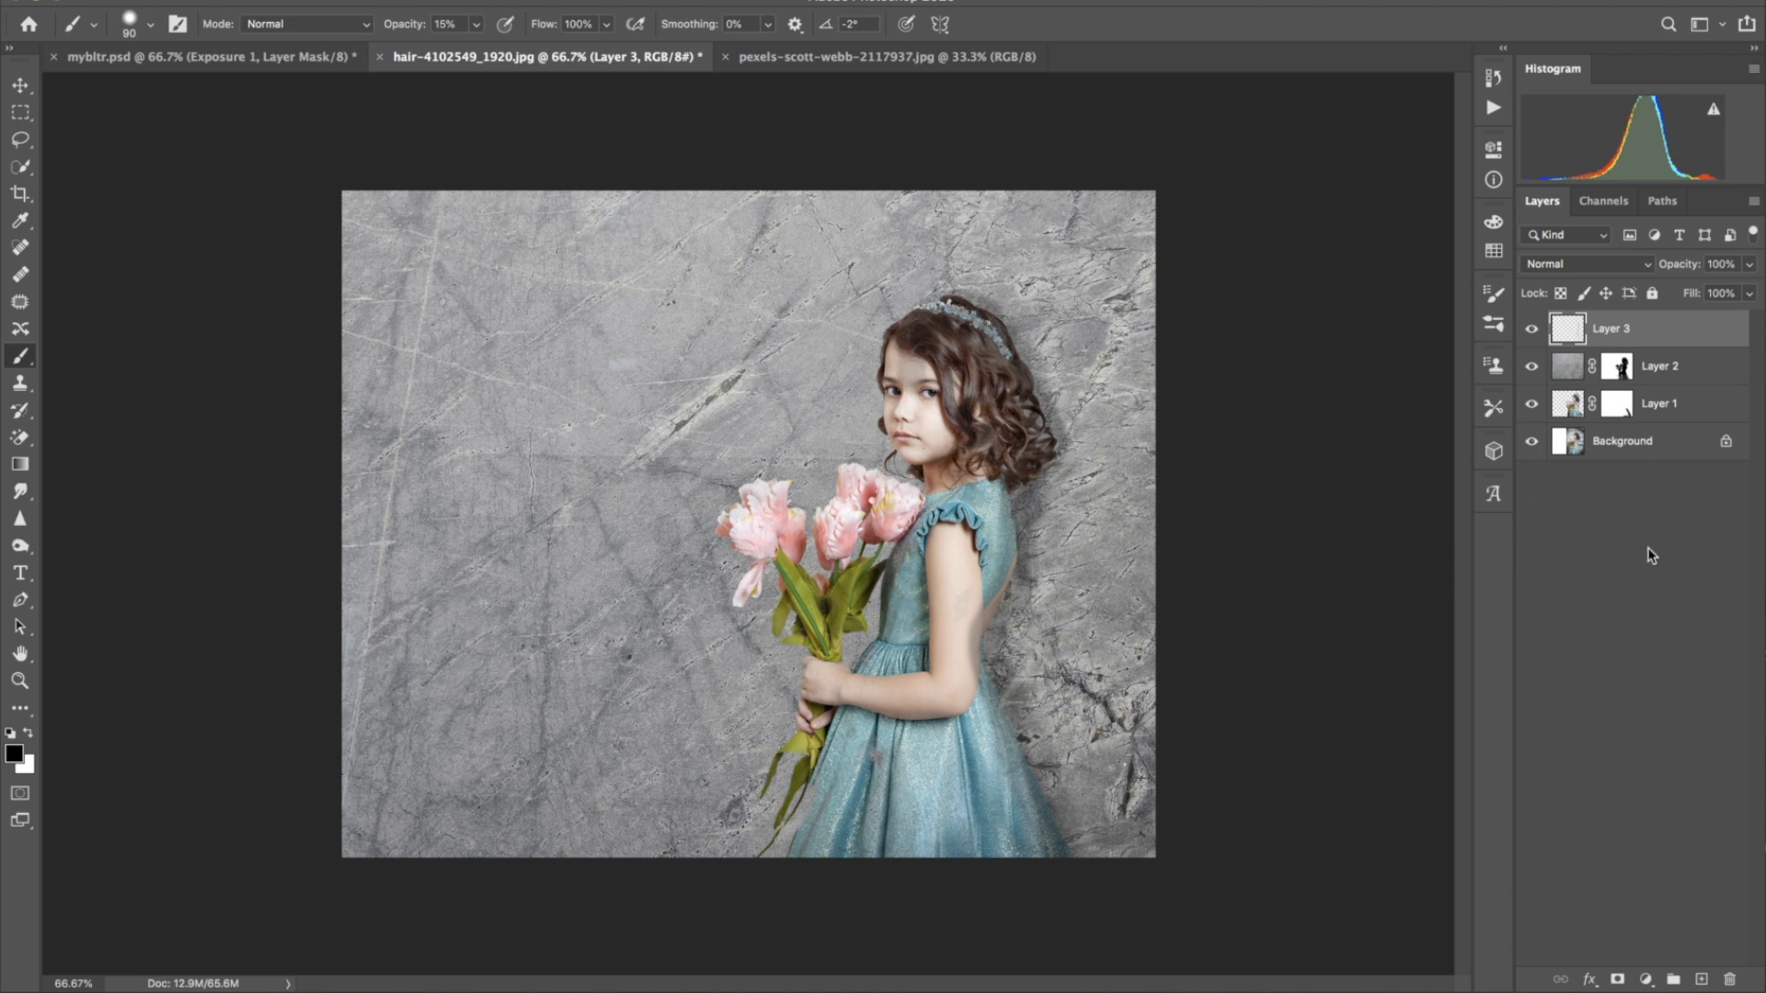
Add a layer mask to the shadow layer and reduce the brush size to 70 px
click(1618, 979)
key(bracketleft)
key(bracketleft)
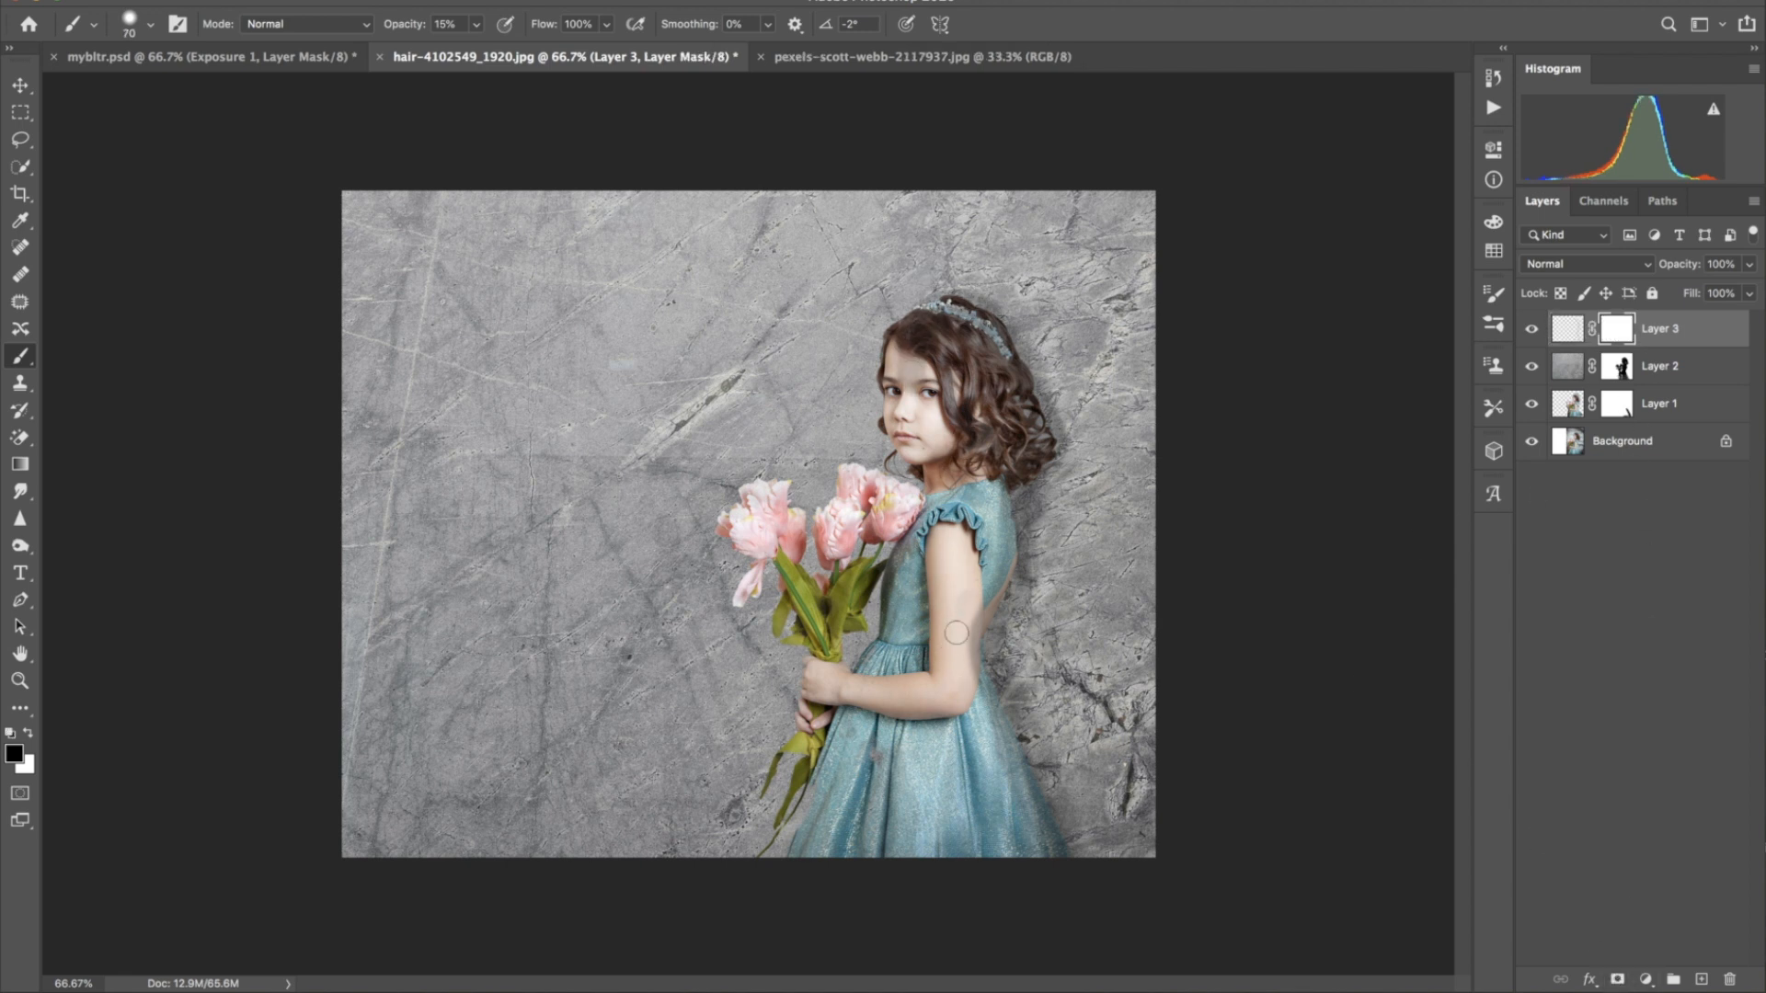
Brush the shadow off the girl's arm and back on the shadow layer's mask at 50% brush opacity
click(1618, 366)
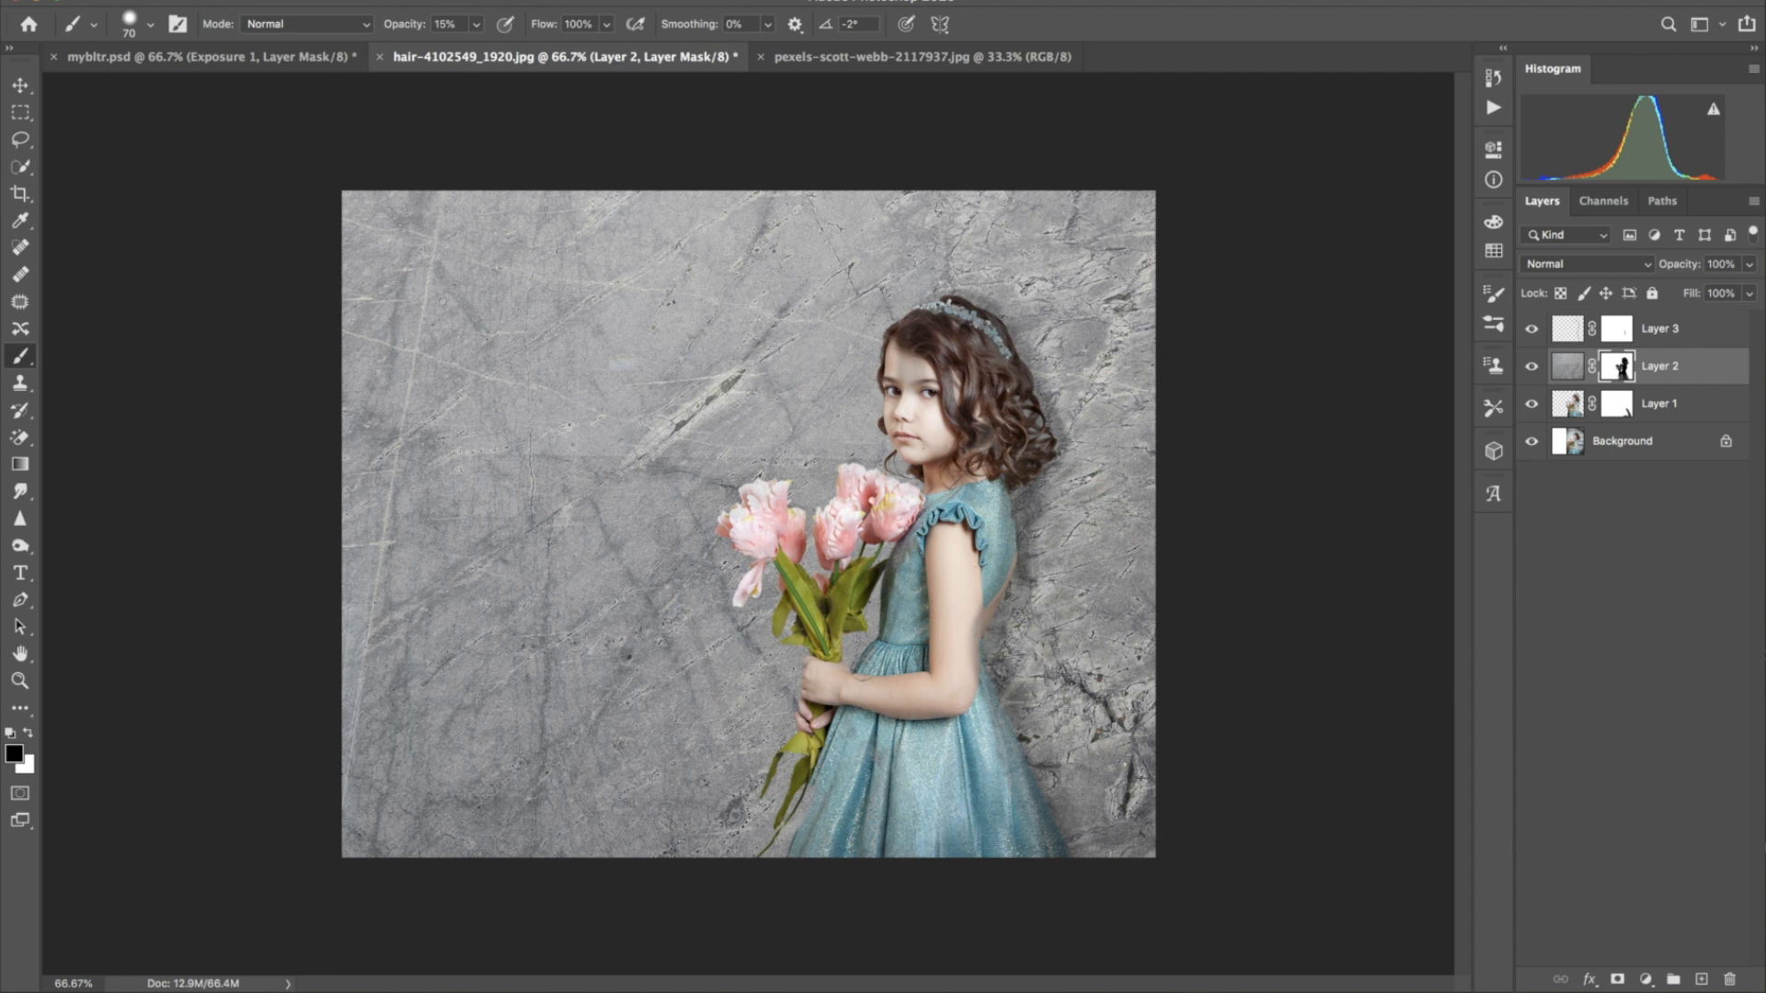
key(4)
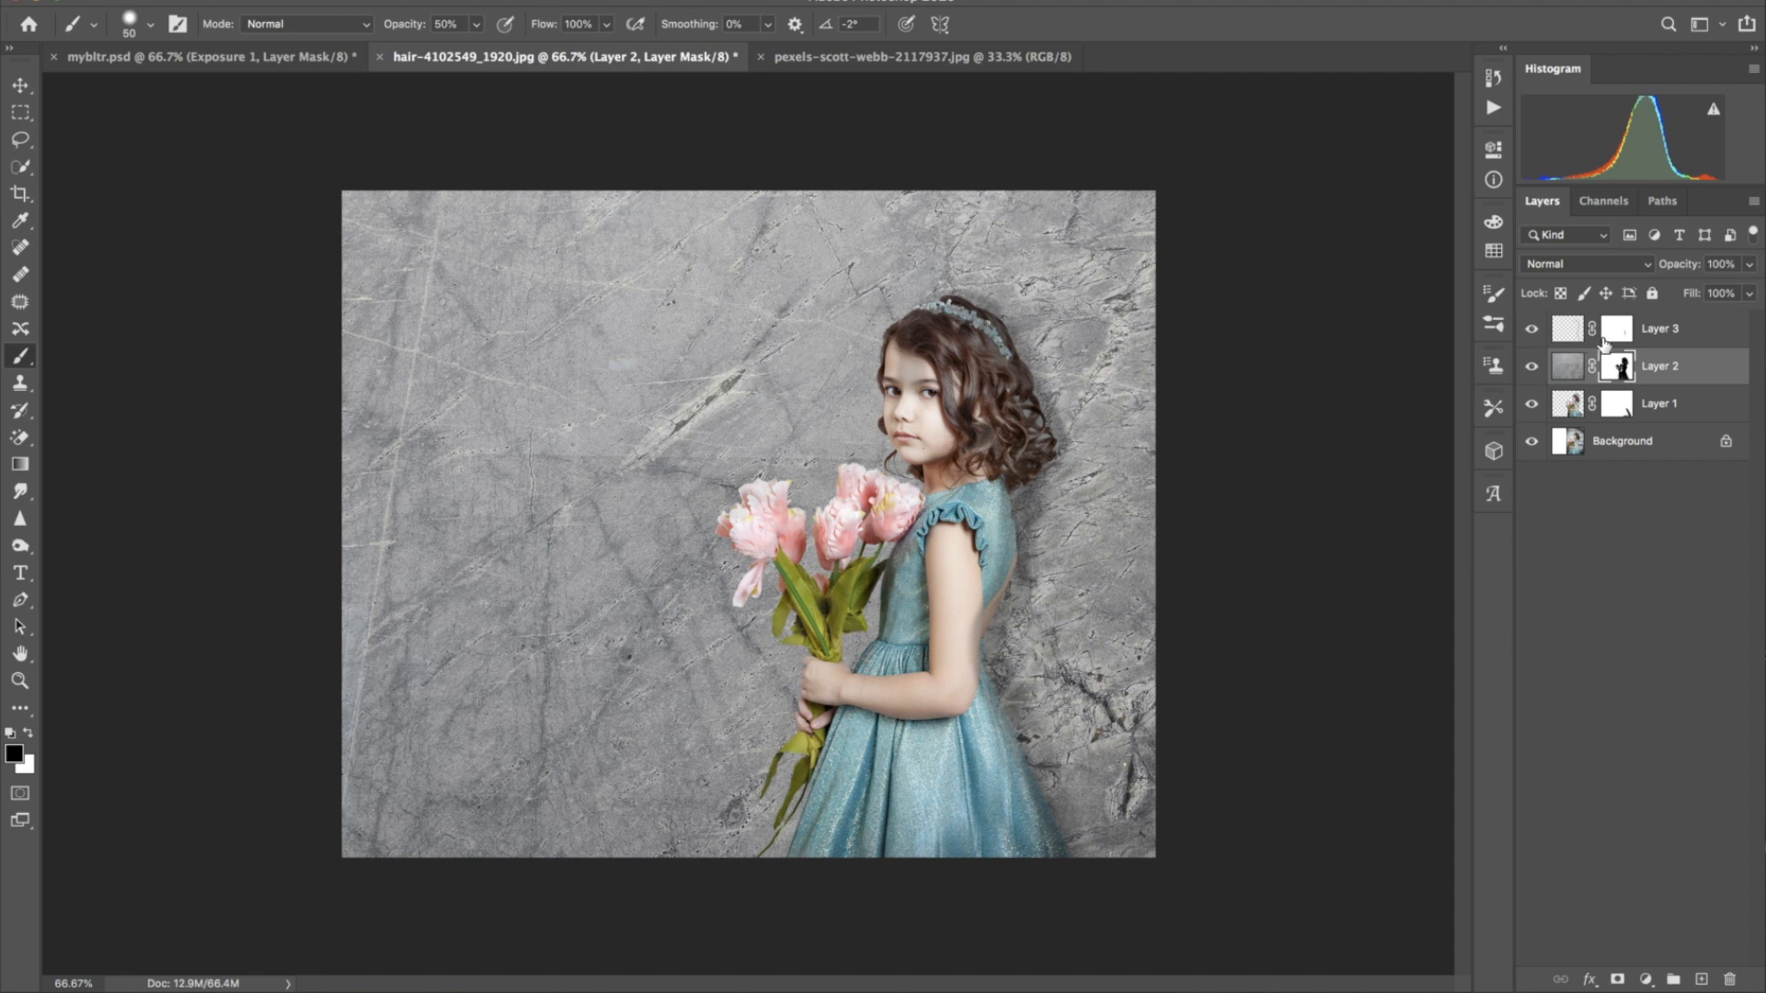
click(1609, 335)
drag(968, 627, 965, 702)
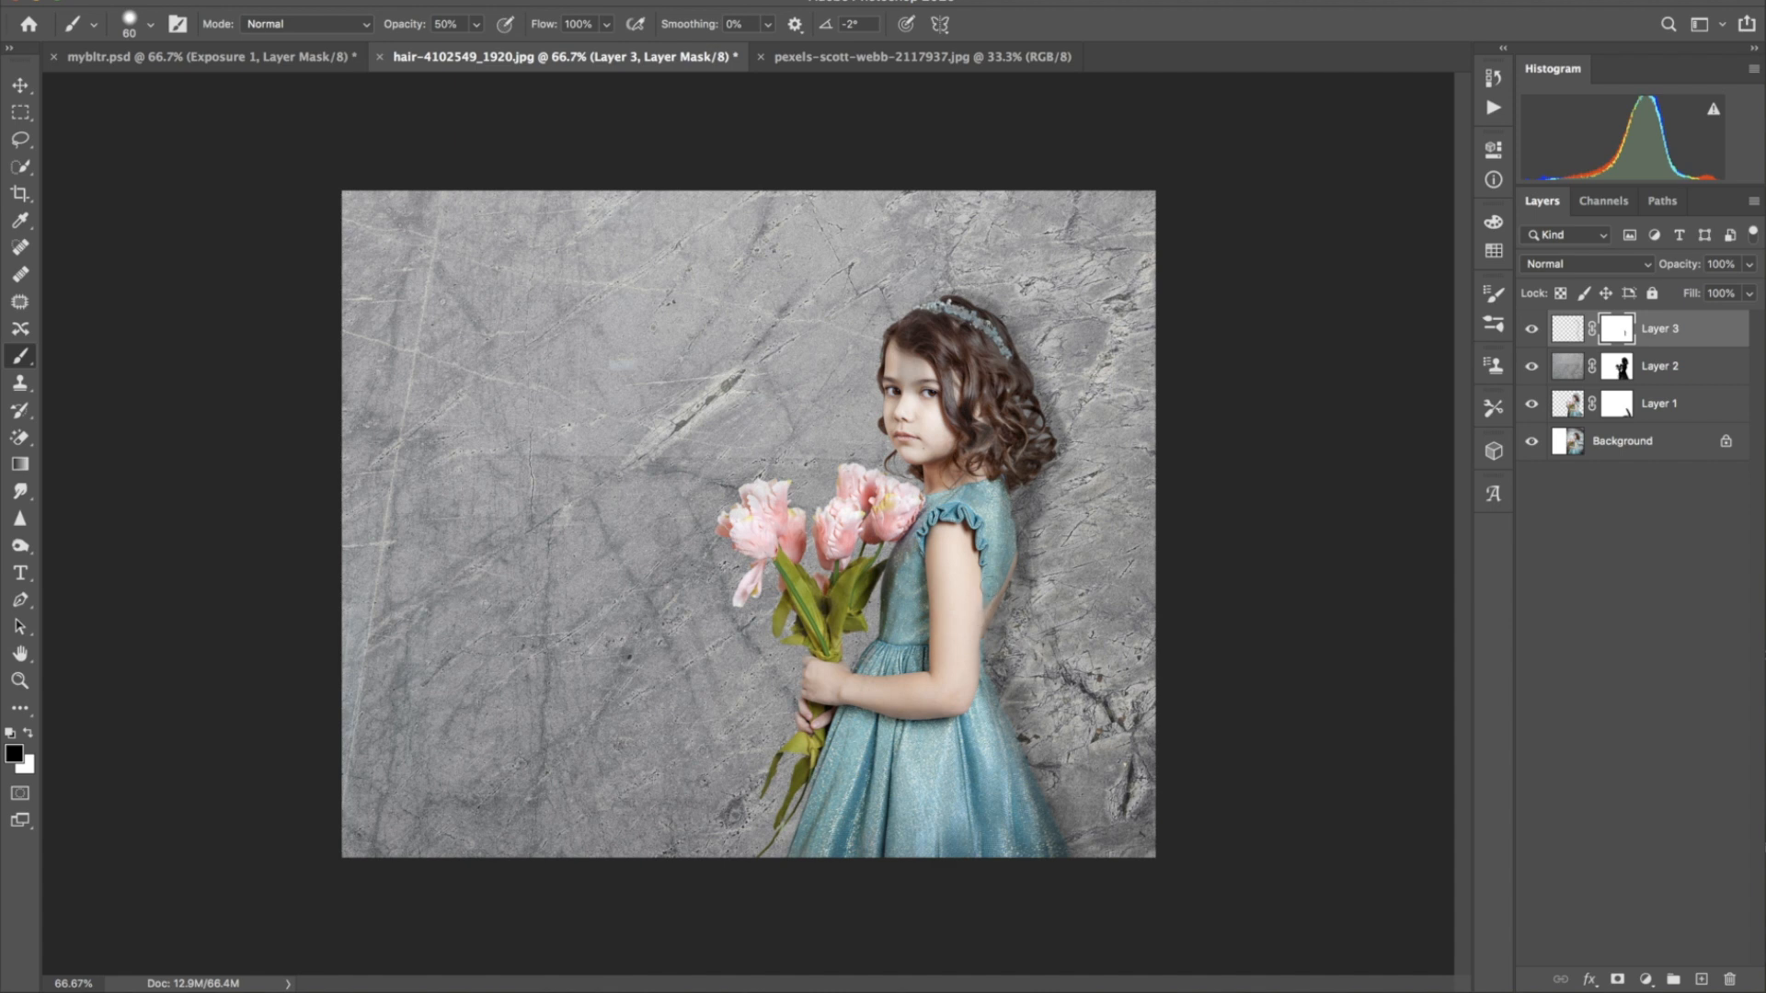
drag(995, 576, 995, 502)
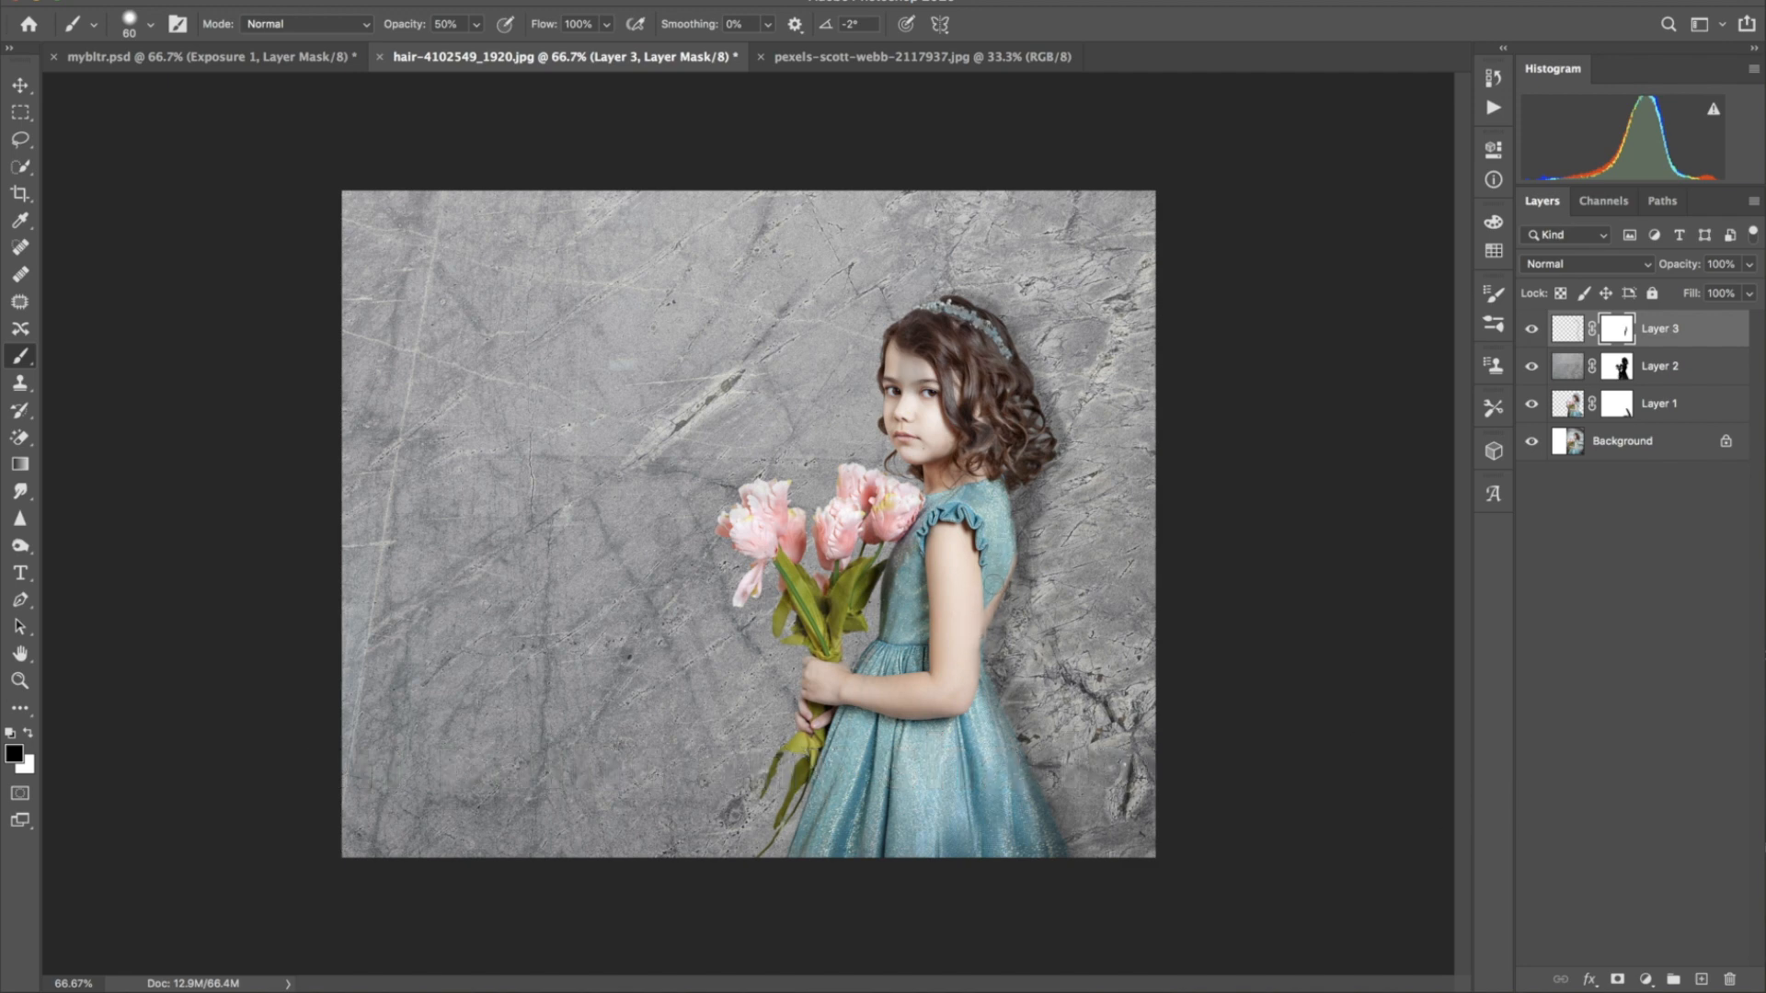
Mask the shadow off the girl's back and skirt and set the shadow layer's opacity to 40%
mouse_move(971, 662)
mouse_down()
mouse_move(1062, 886)
mouse_move(1046, 839)
mouse_up()
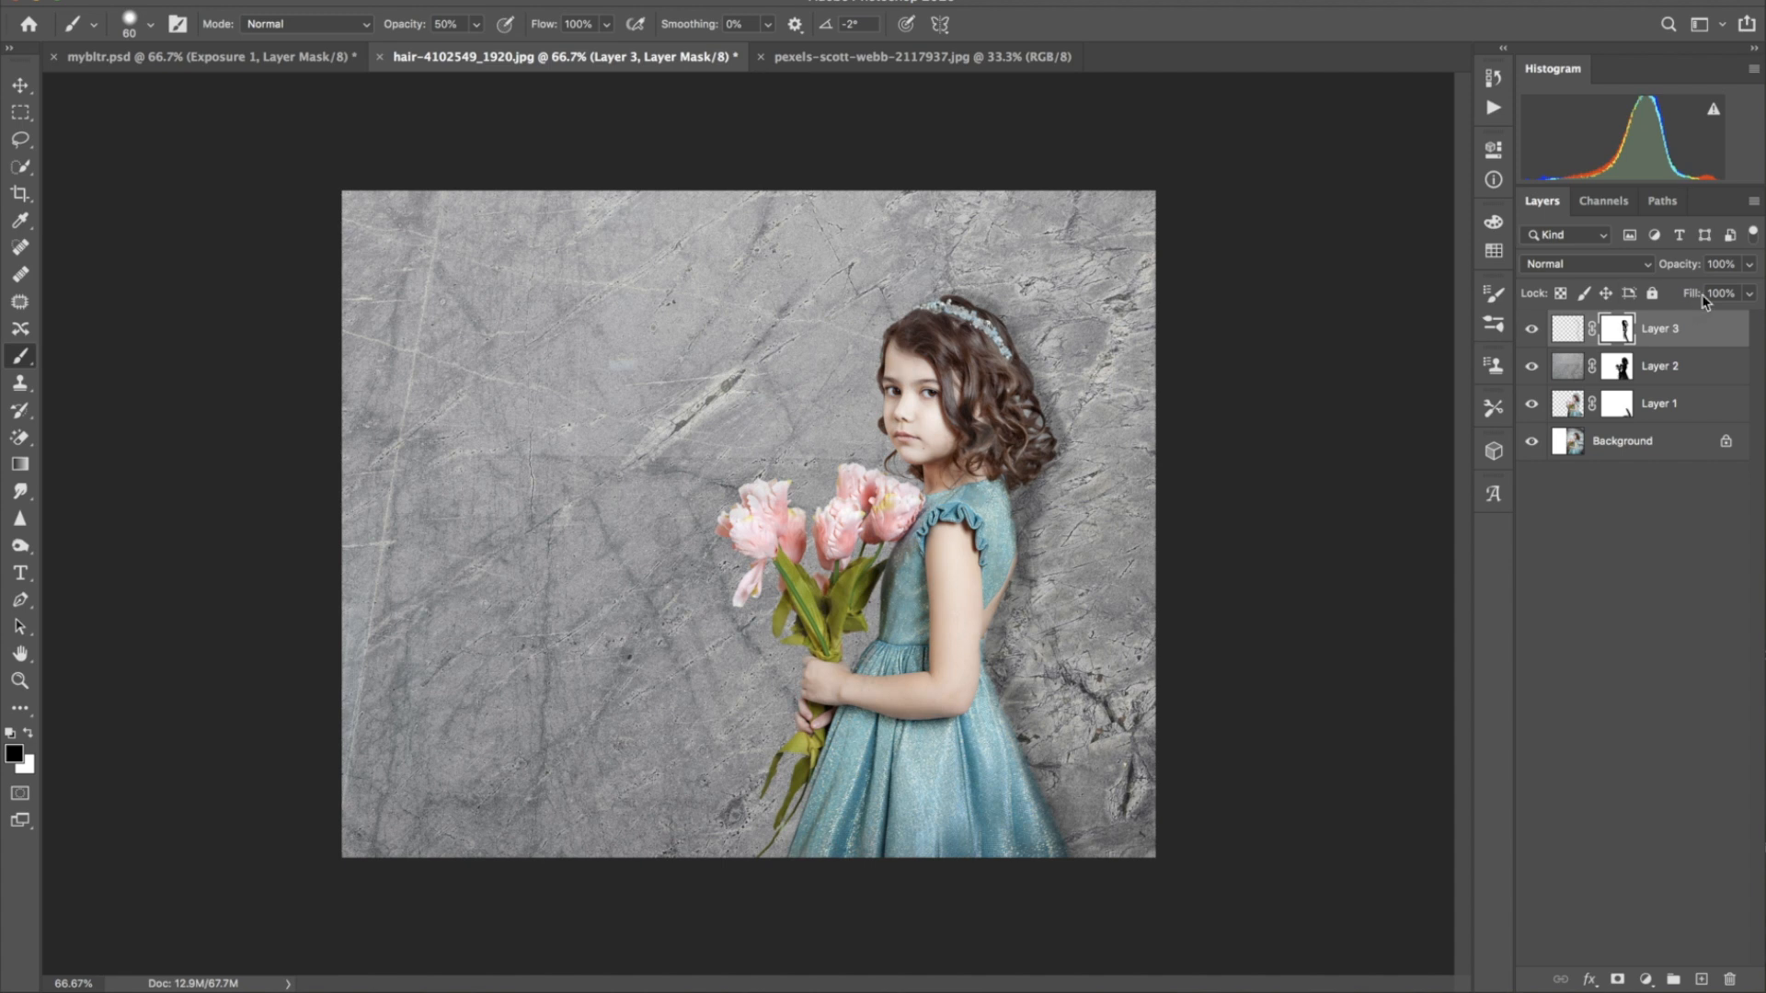
drag(1692, 276, 1626, 292)
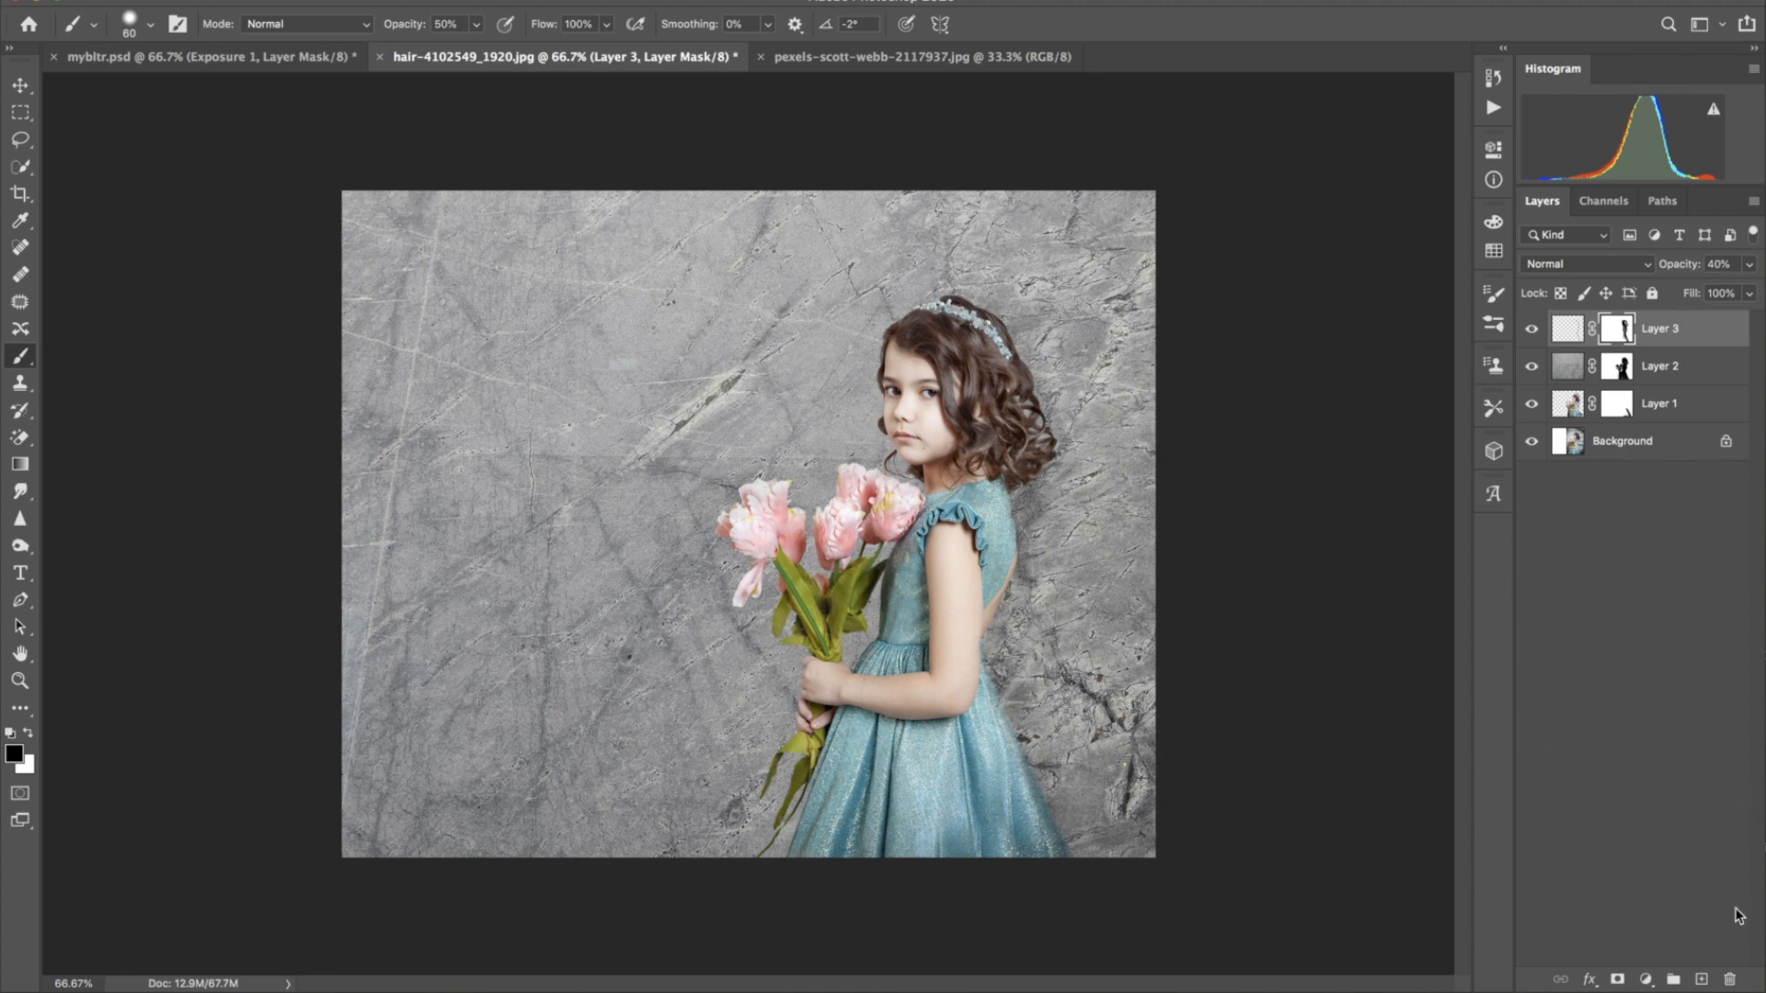
Create a blank layer above the shadow layer and sample a light brown from the girl's hair as the foreground color
click(1702, 979)
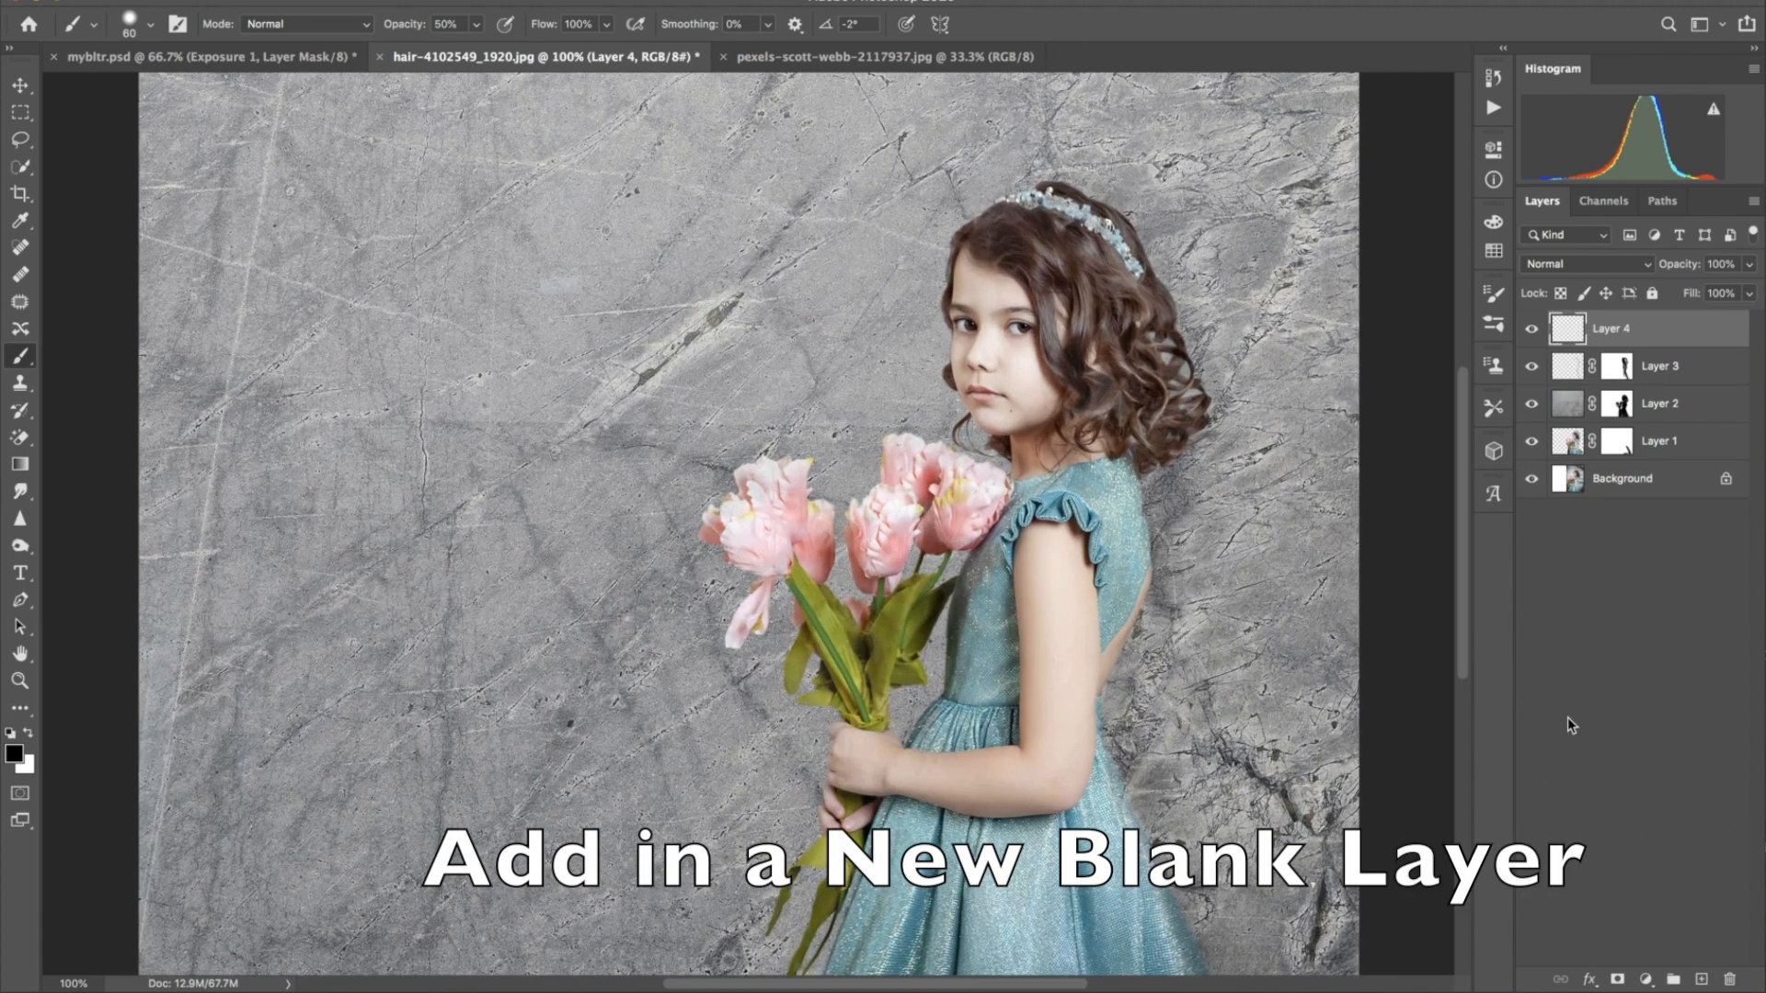
key(super+plus)
key(super+plus)
scroll(1109, 580, right, 3)
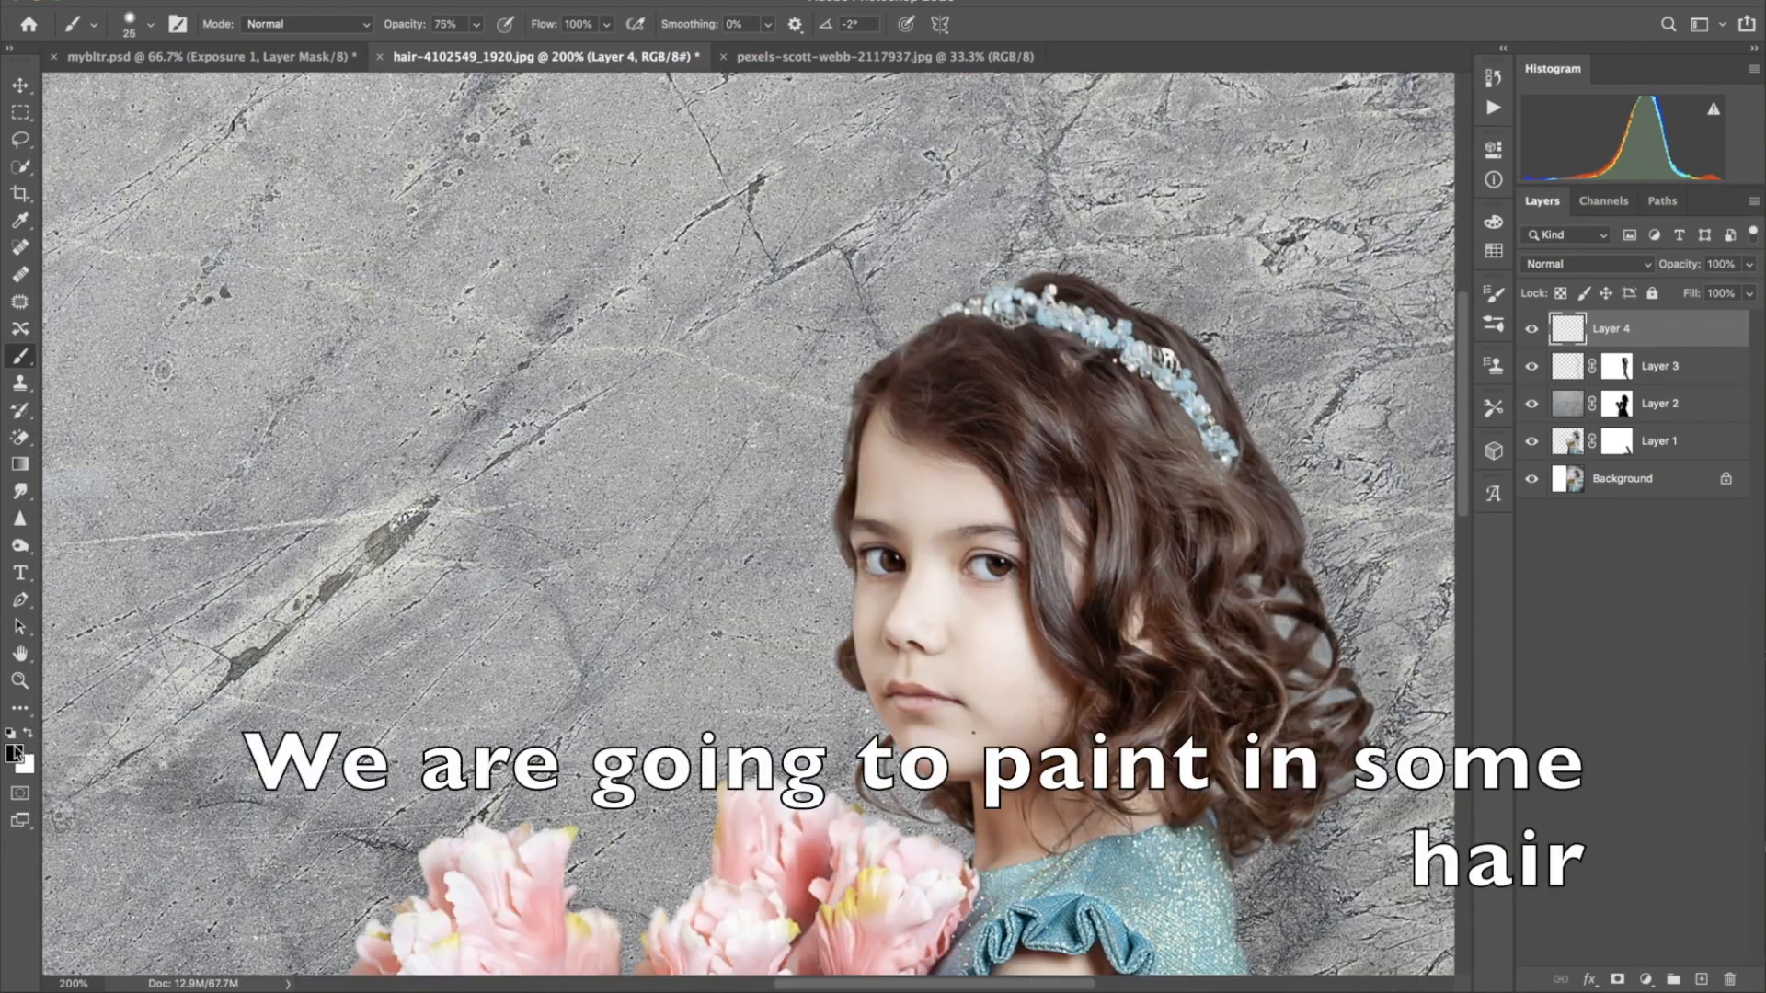
click(16, 752)
click(1139, 526)
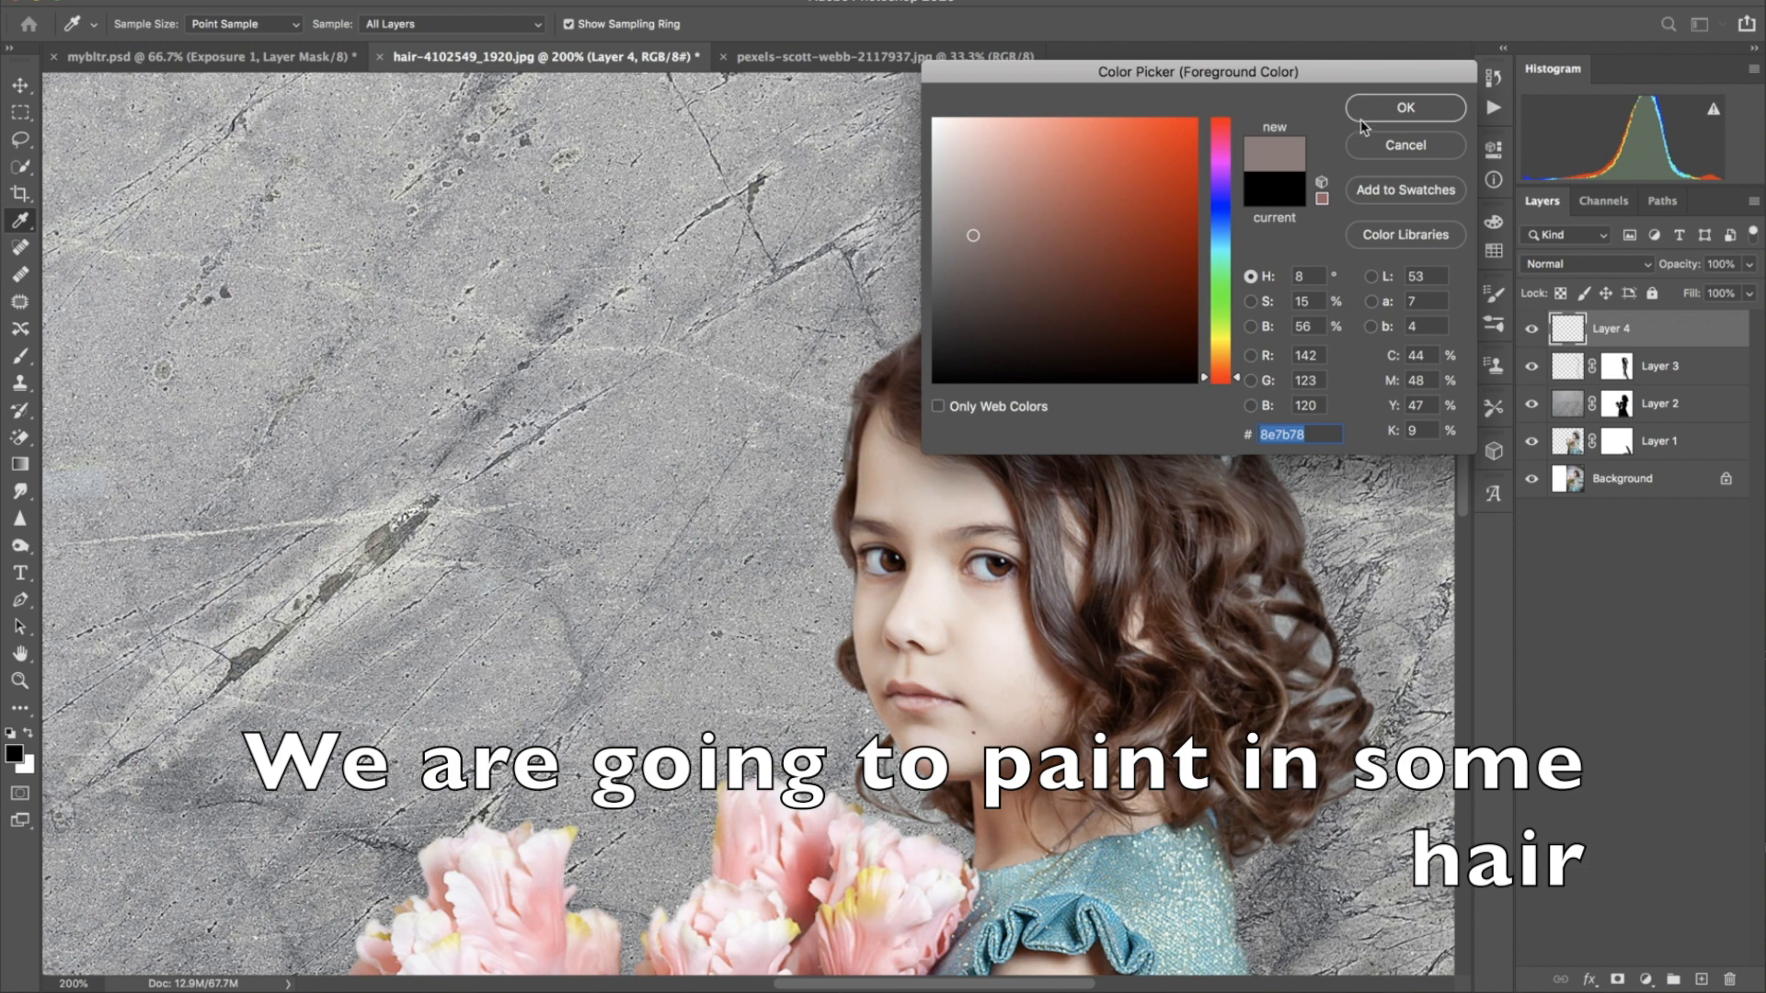
click(1249, 528)
click(1406, 107)
Set the brush to 1 px at 12% opacity for painting fine hair strands
key(bracketleft)
key(bracketleft)
key(bracketleft)
key(bracketleft)
key(bracketleft)
key(bracketleft)
key(bracketleft)
drag(419, 25, 389, 32)
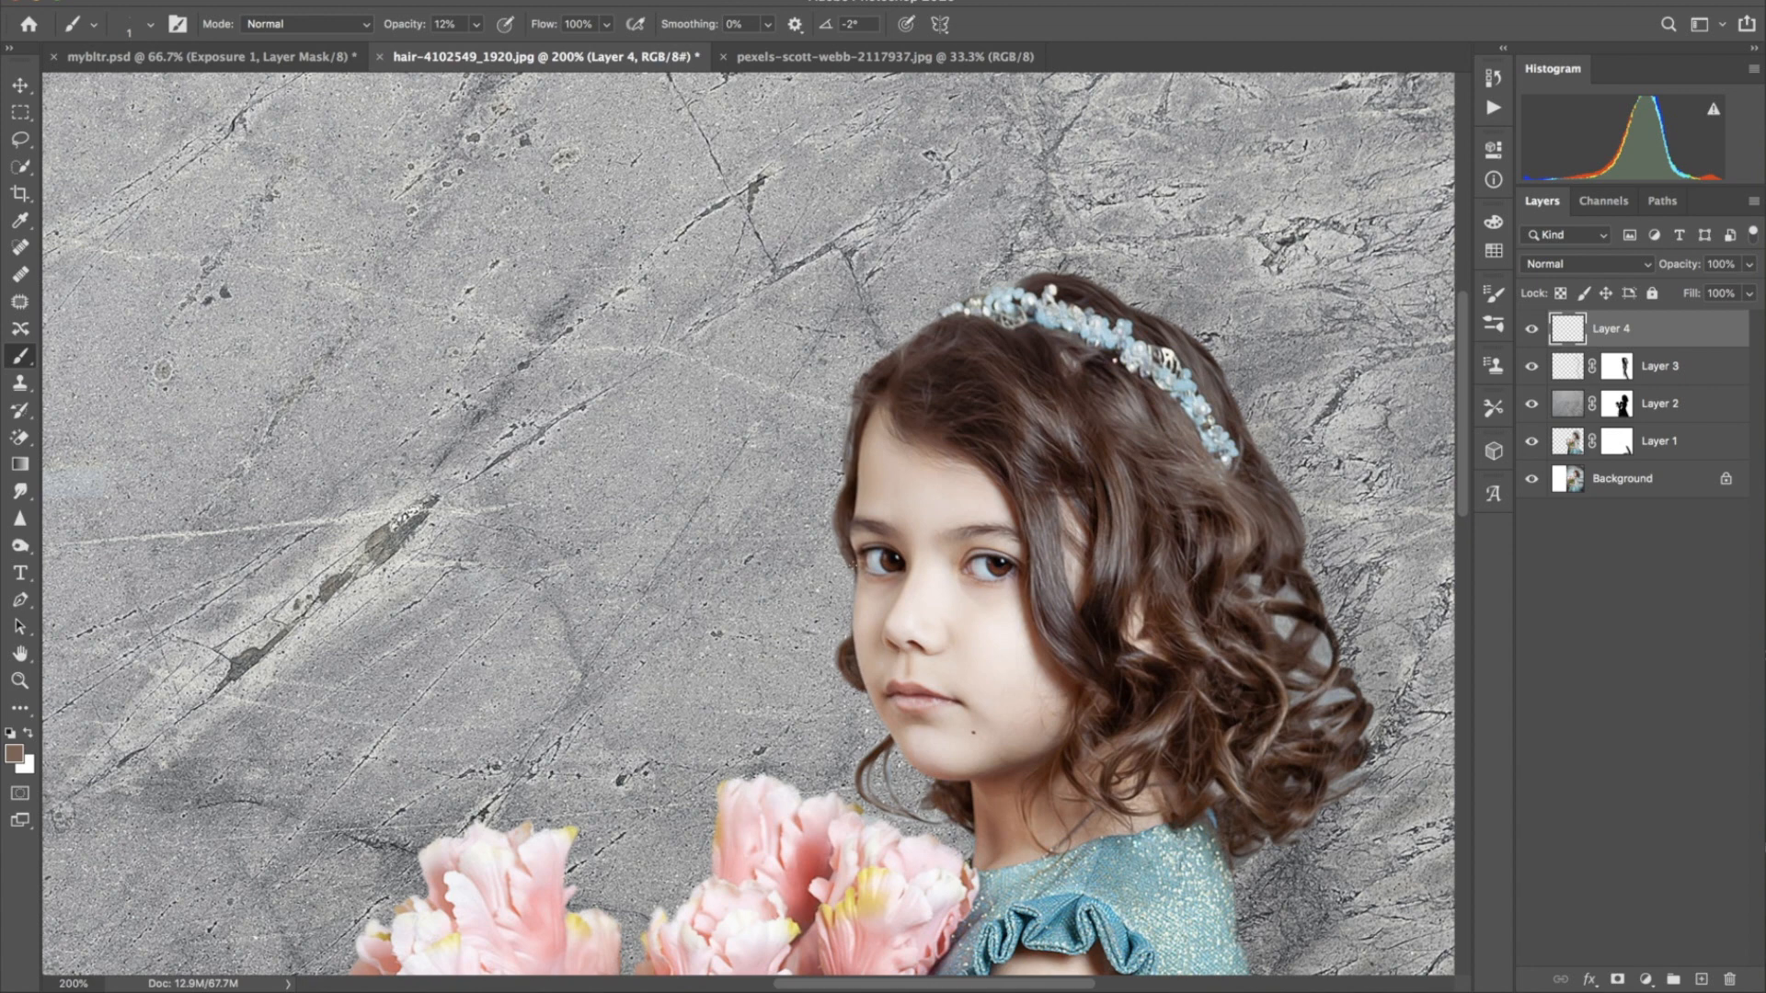
Sample a dark brown from the girl's hair as the foreground color and set the brush opacity to 23%
click(16, 753)
click(1179, 511)
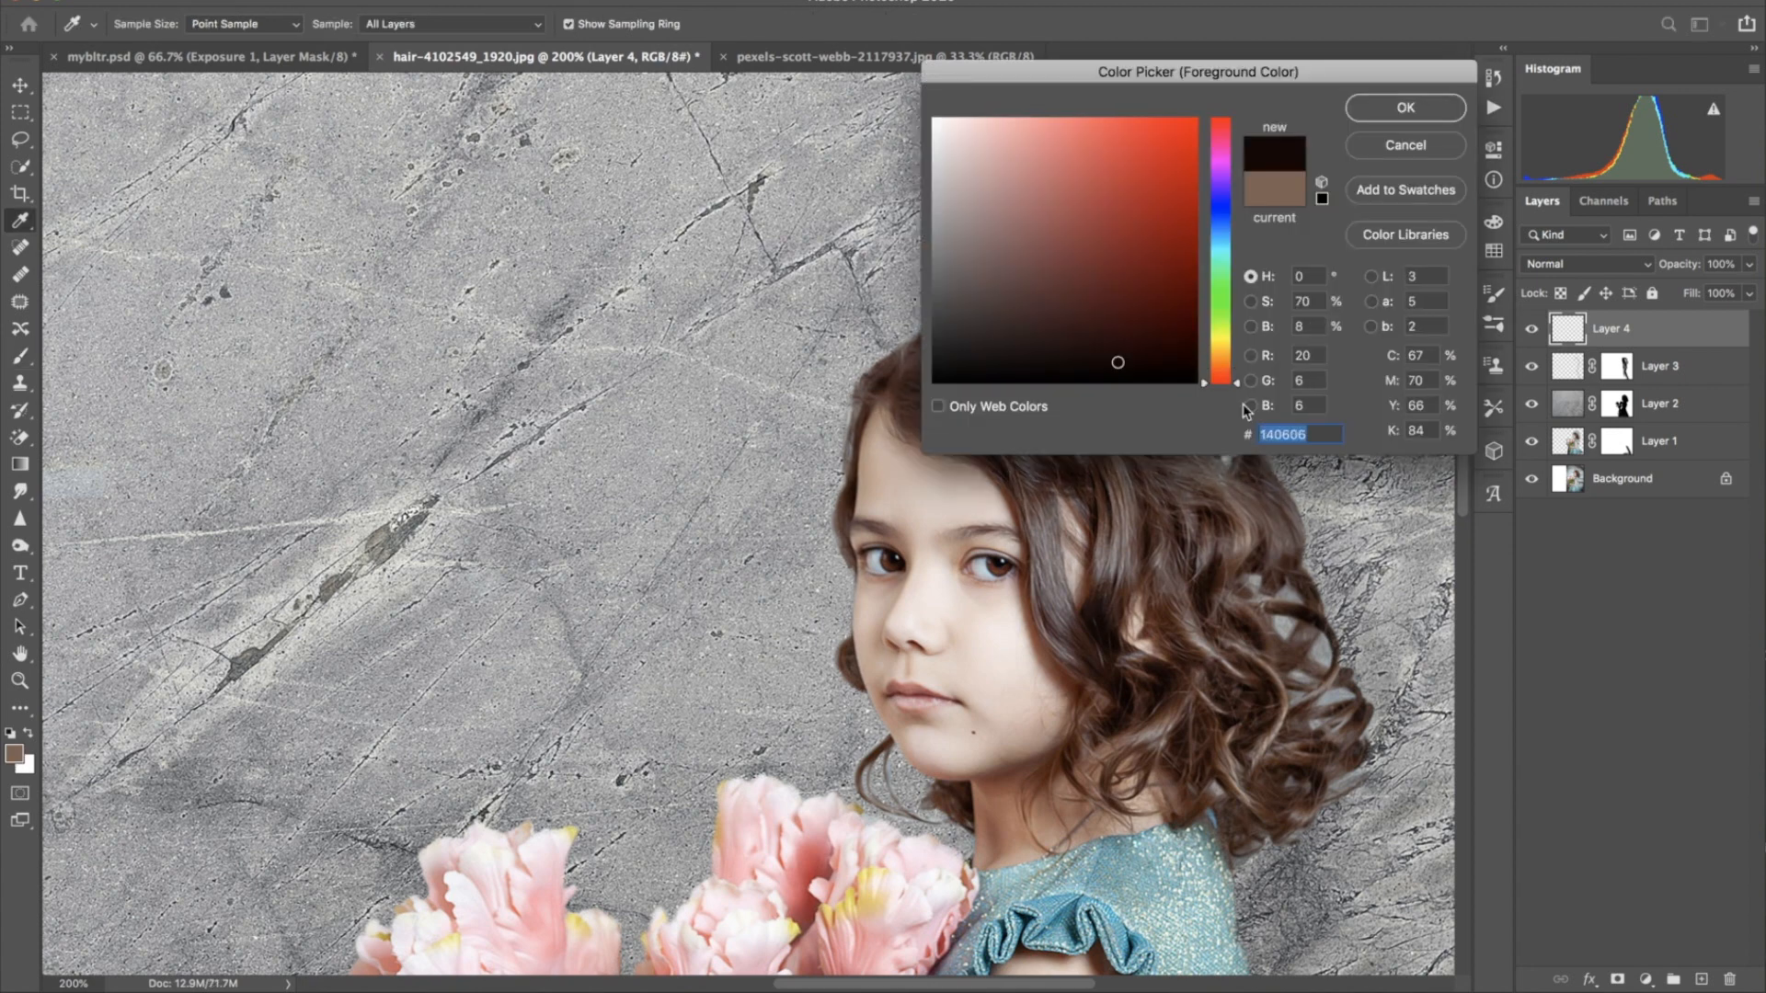
click(1068, 614)
click(1073, 635)
click(1398, 112)
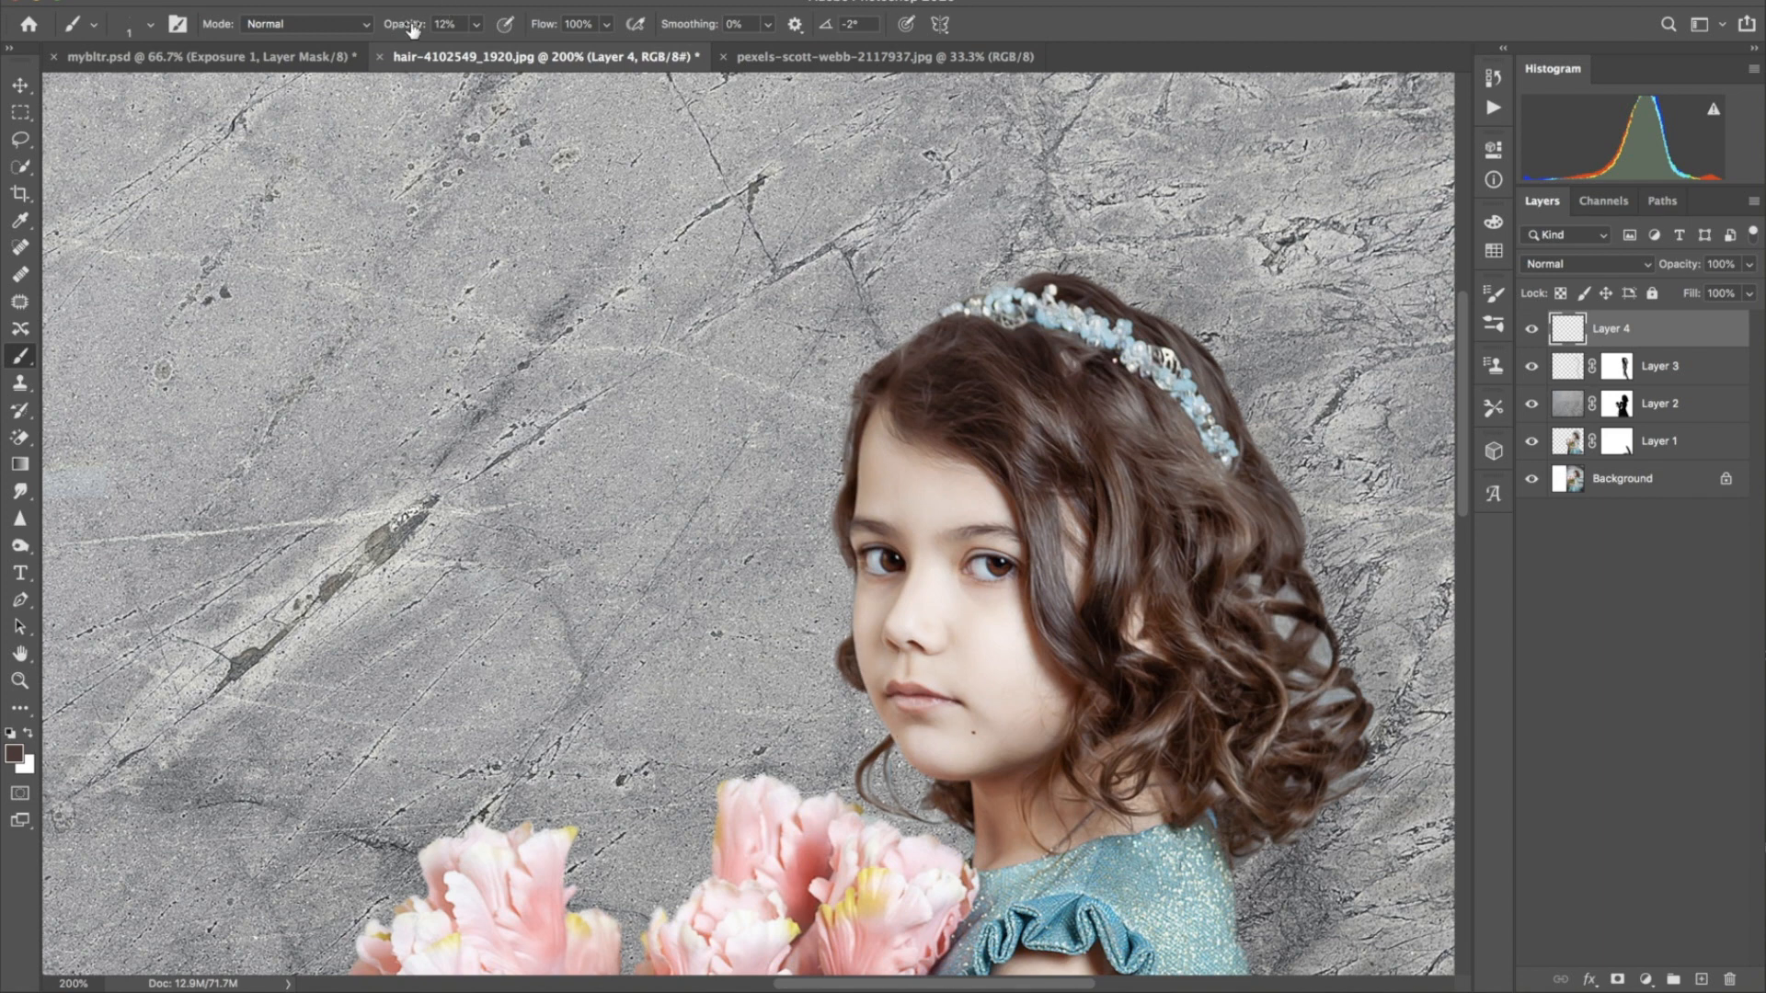
drag(412, 30, 421, 30)
key(super+minus)
key(super+minus)
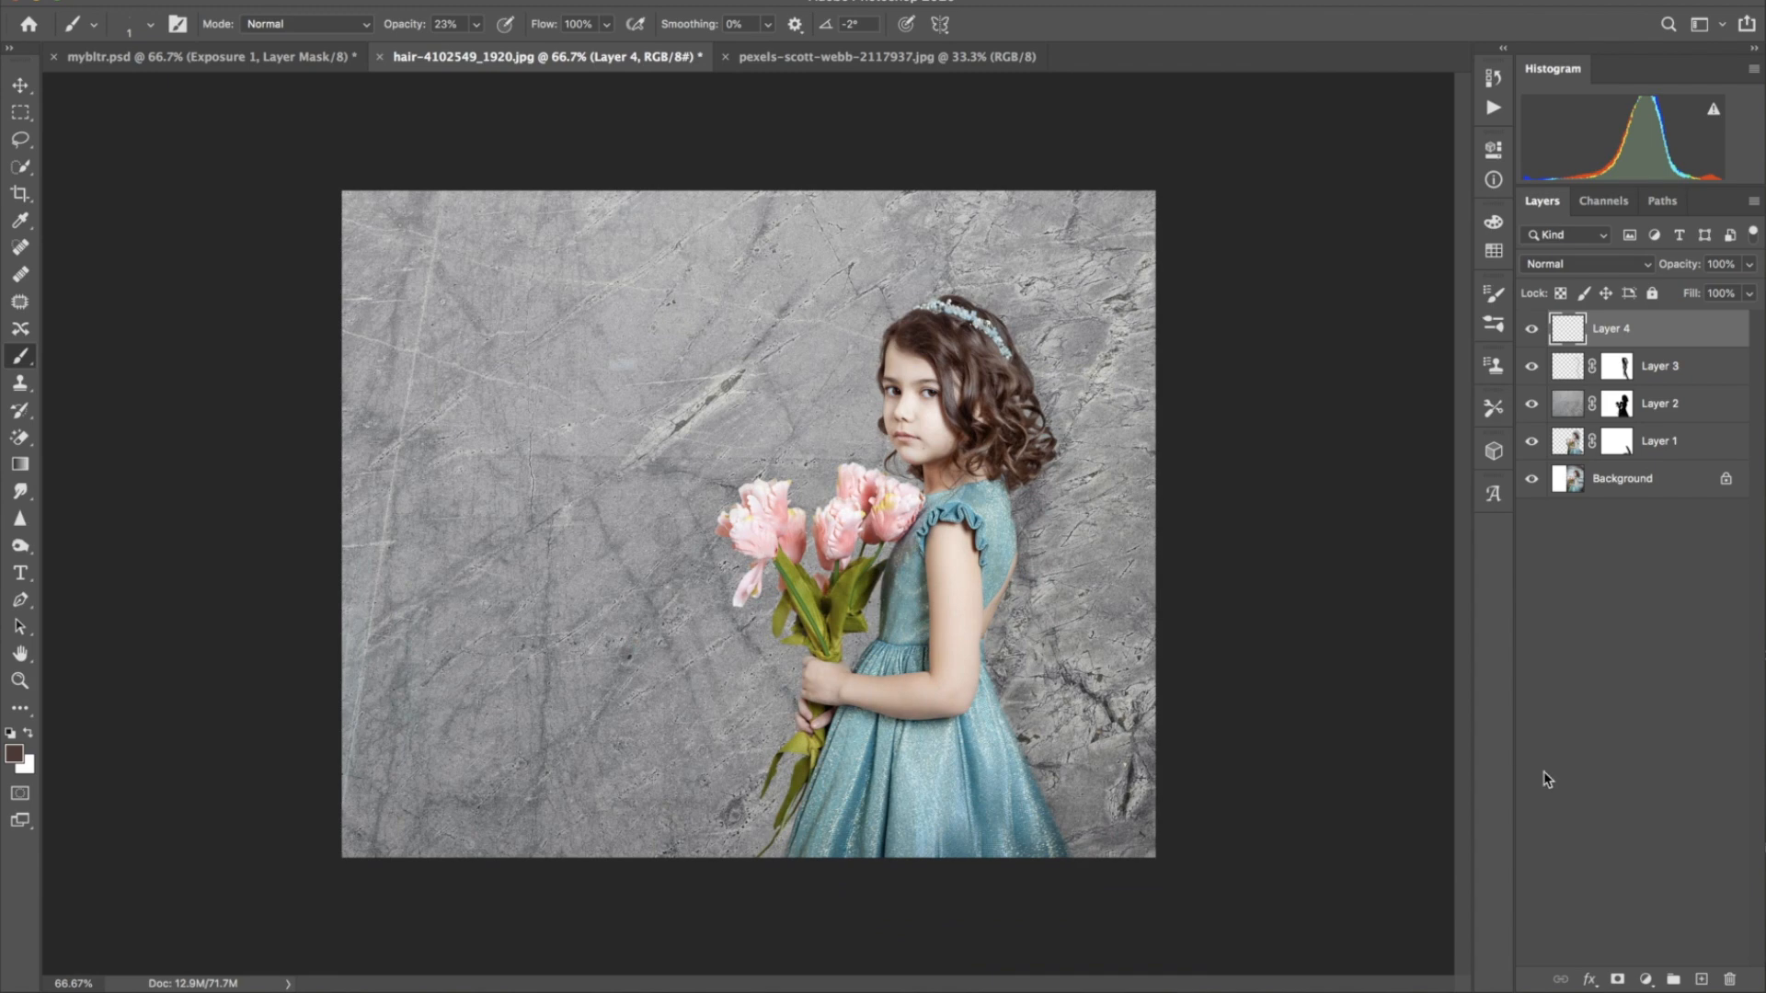
Add a black-to-transparent gradient fill layer with Radial style, Reverse enabled and an angle of 43.04°
key(d)
click(1646, 980)
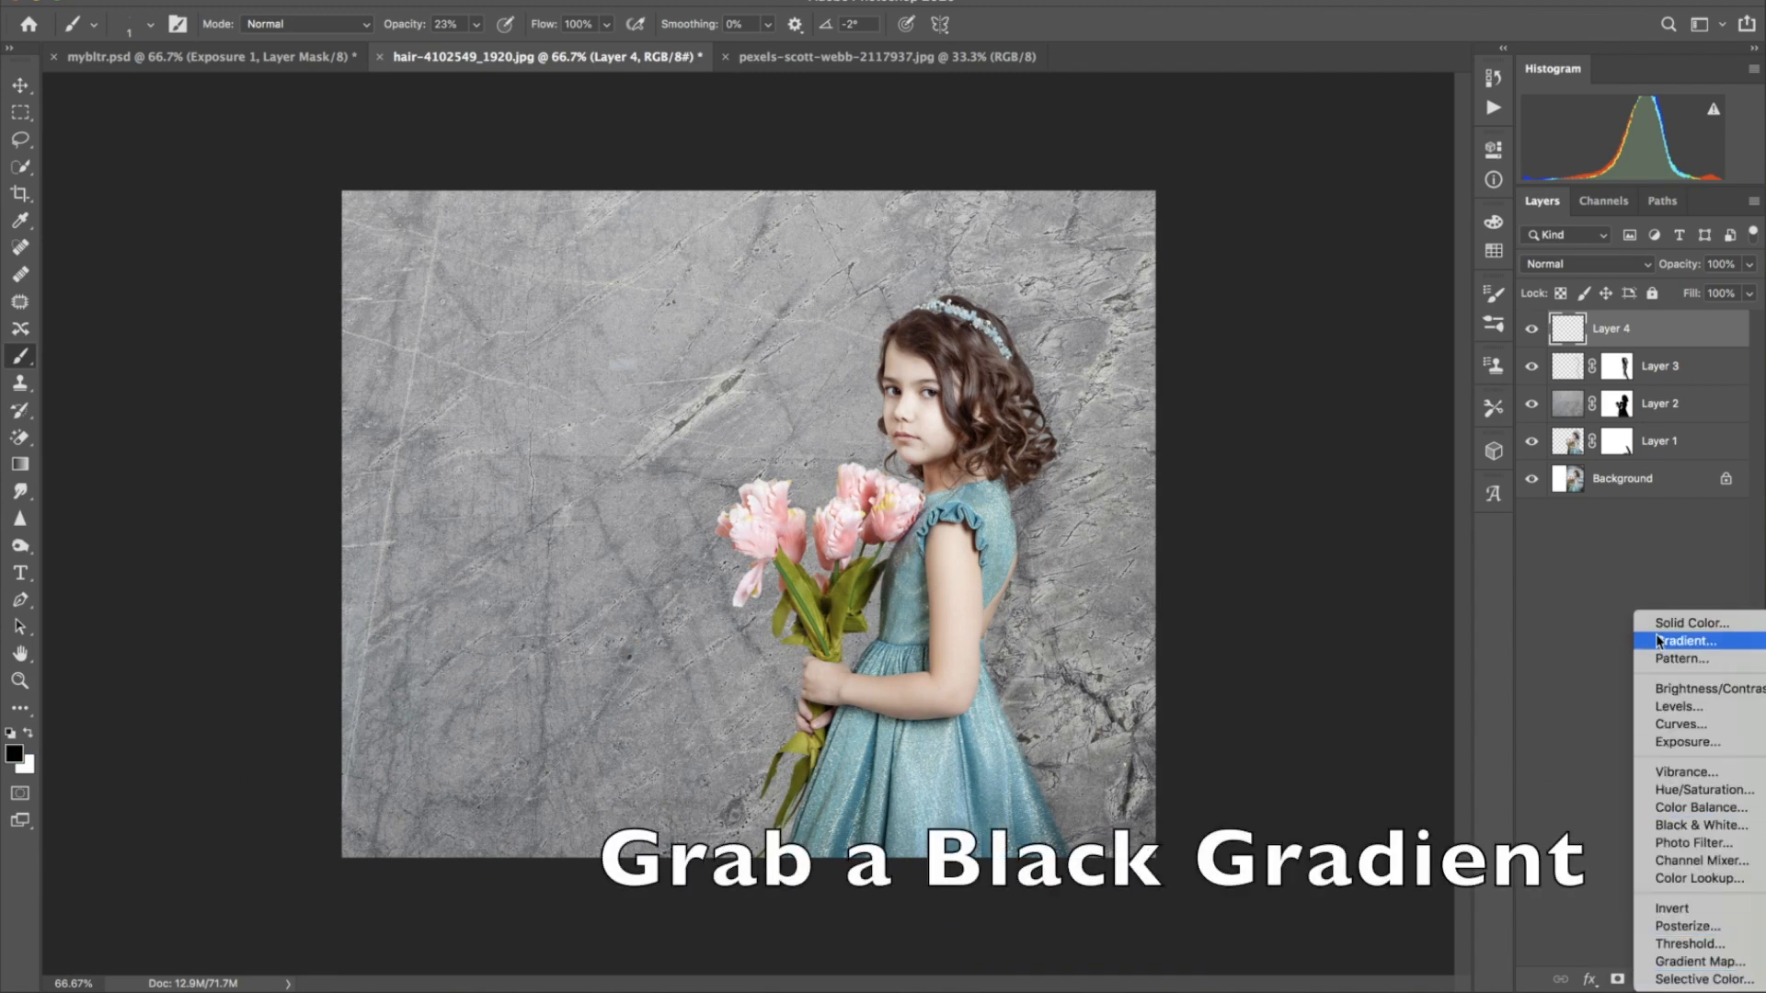
click(1685, 641)
click(1325, 201)
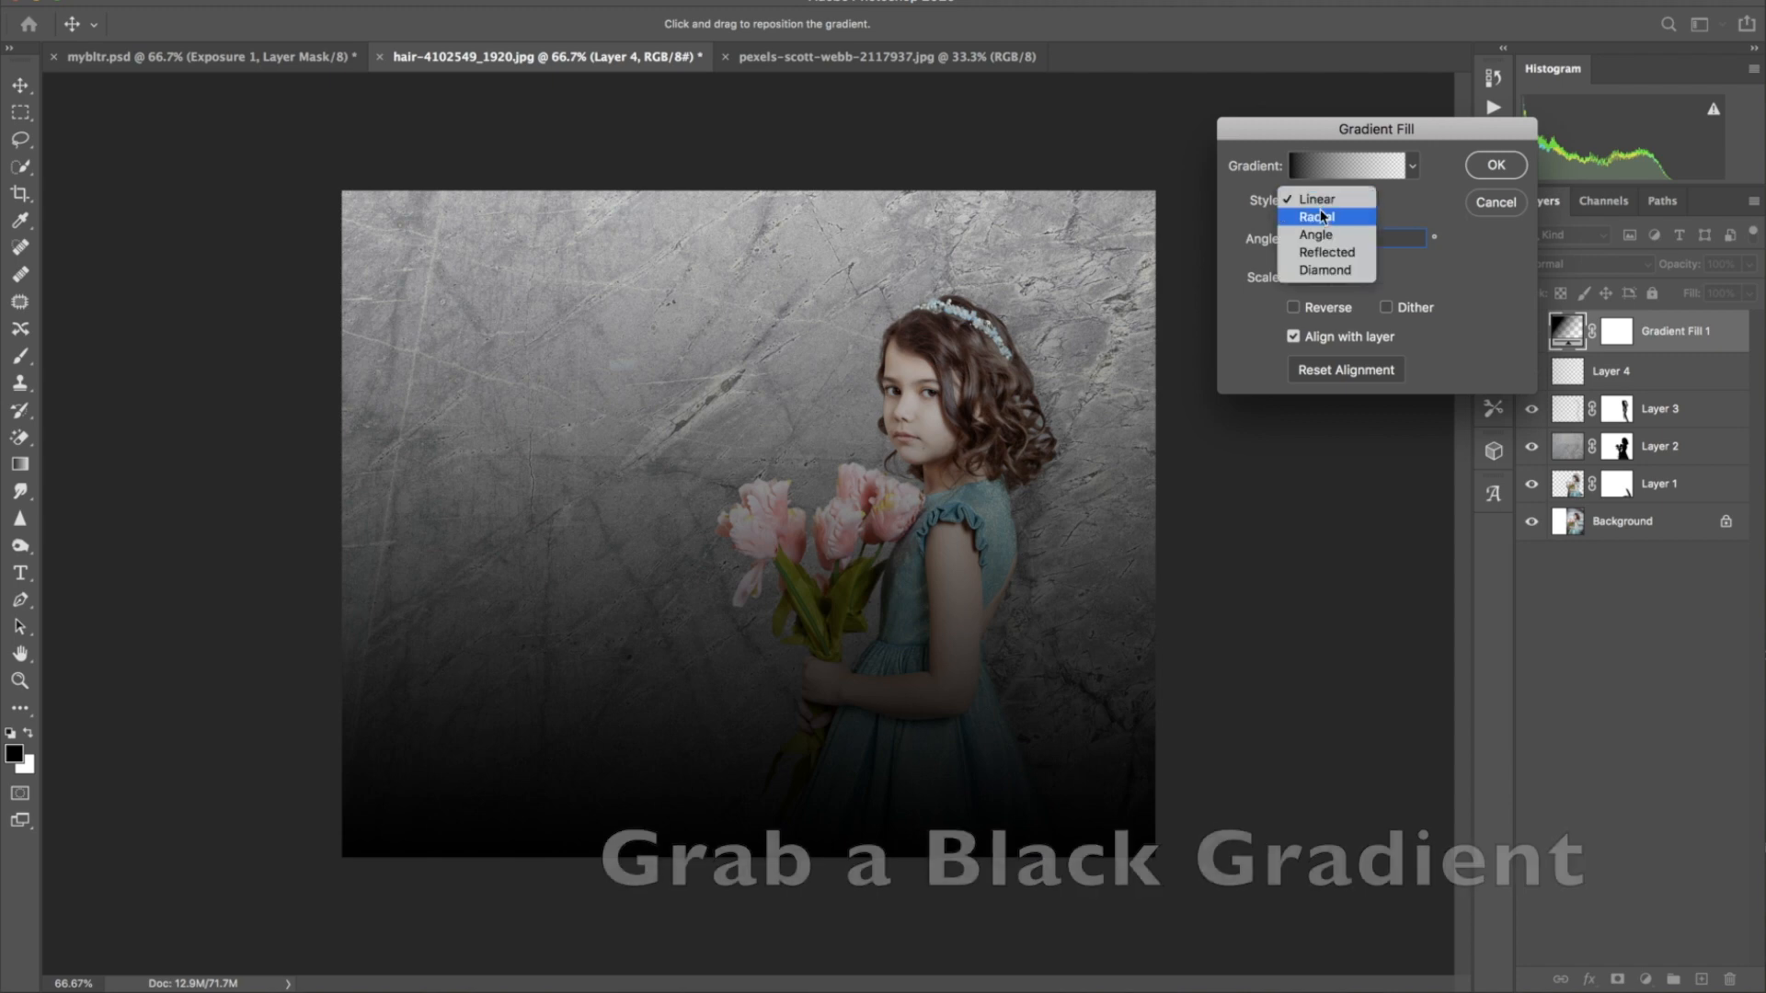
click(1315, 219)
click(1294, 307)
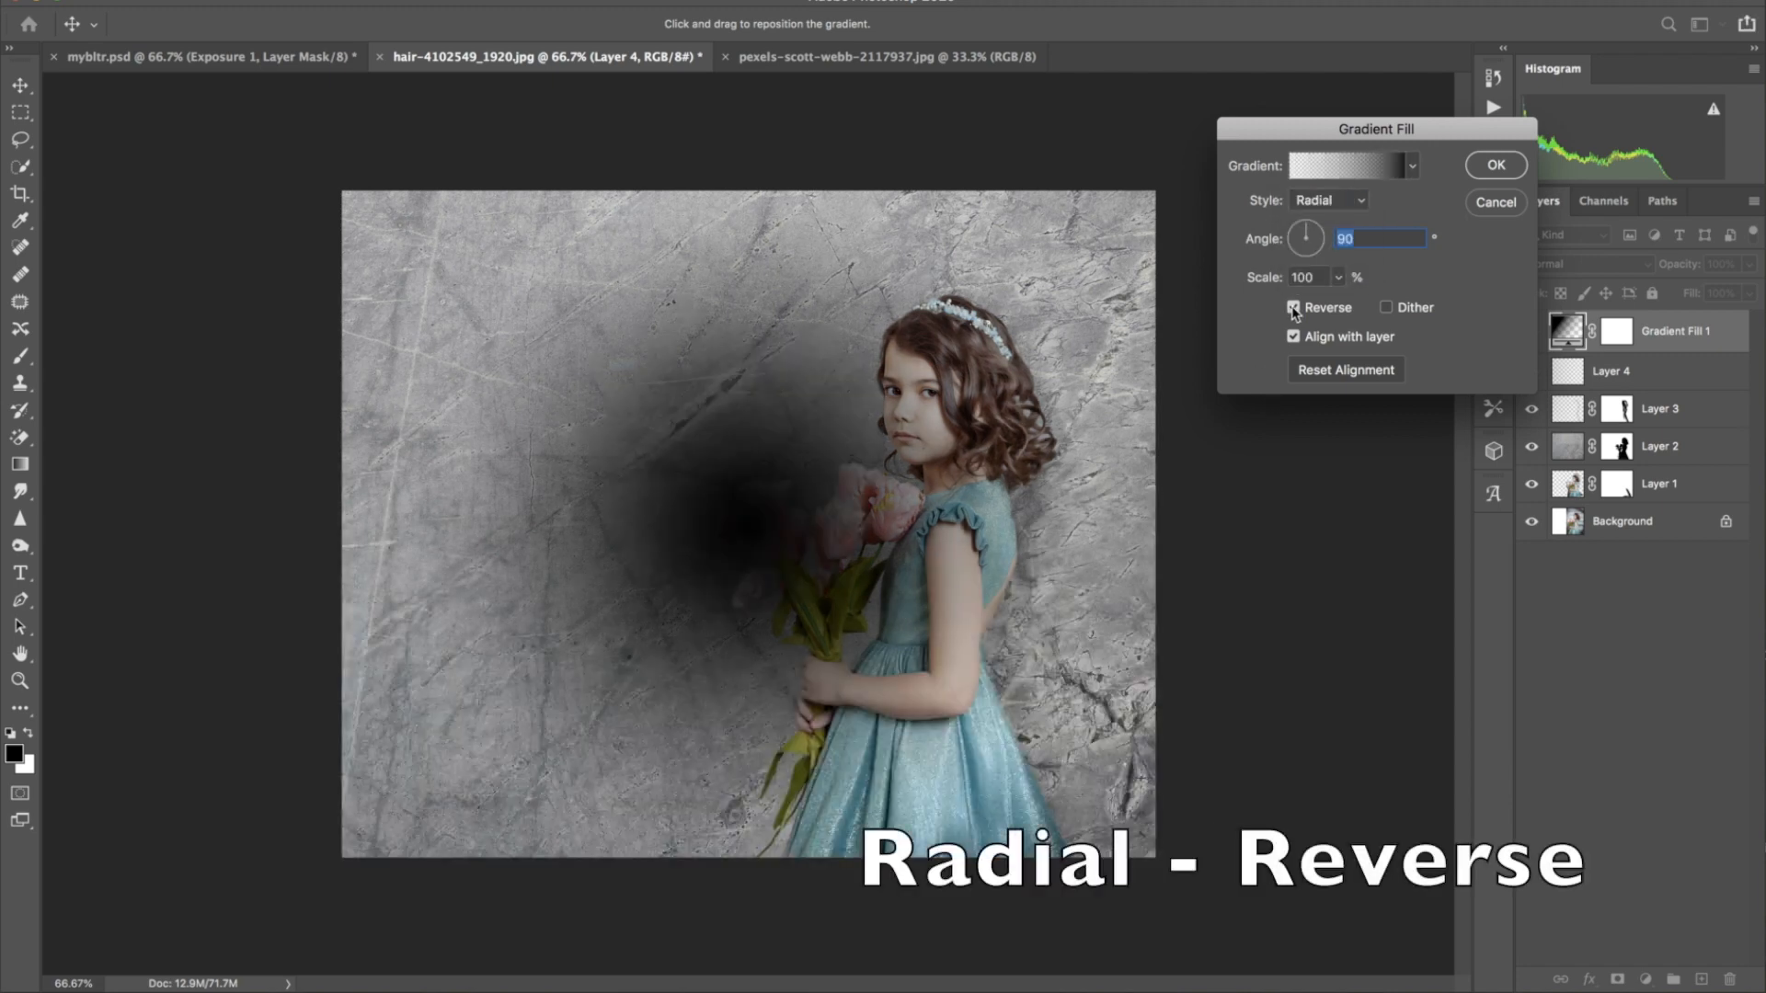
click(1316, 227)
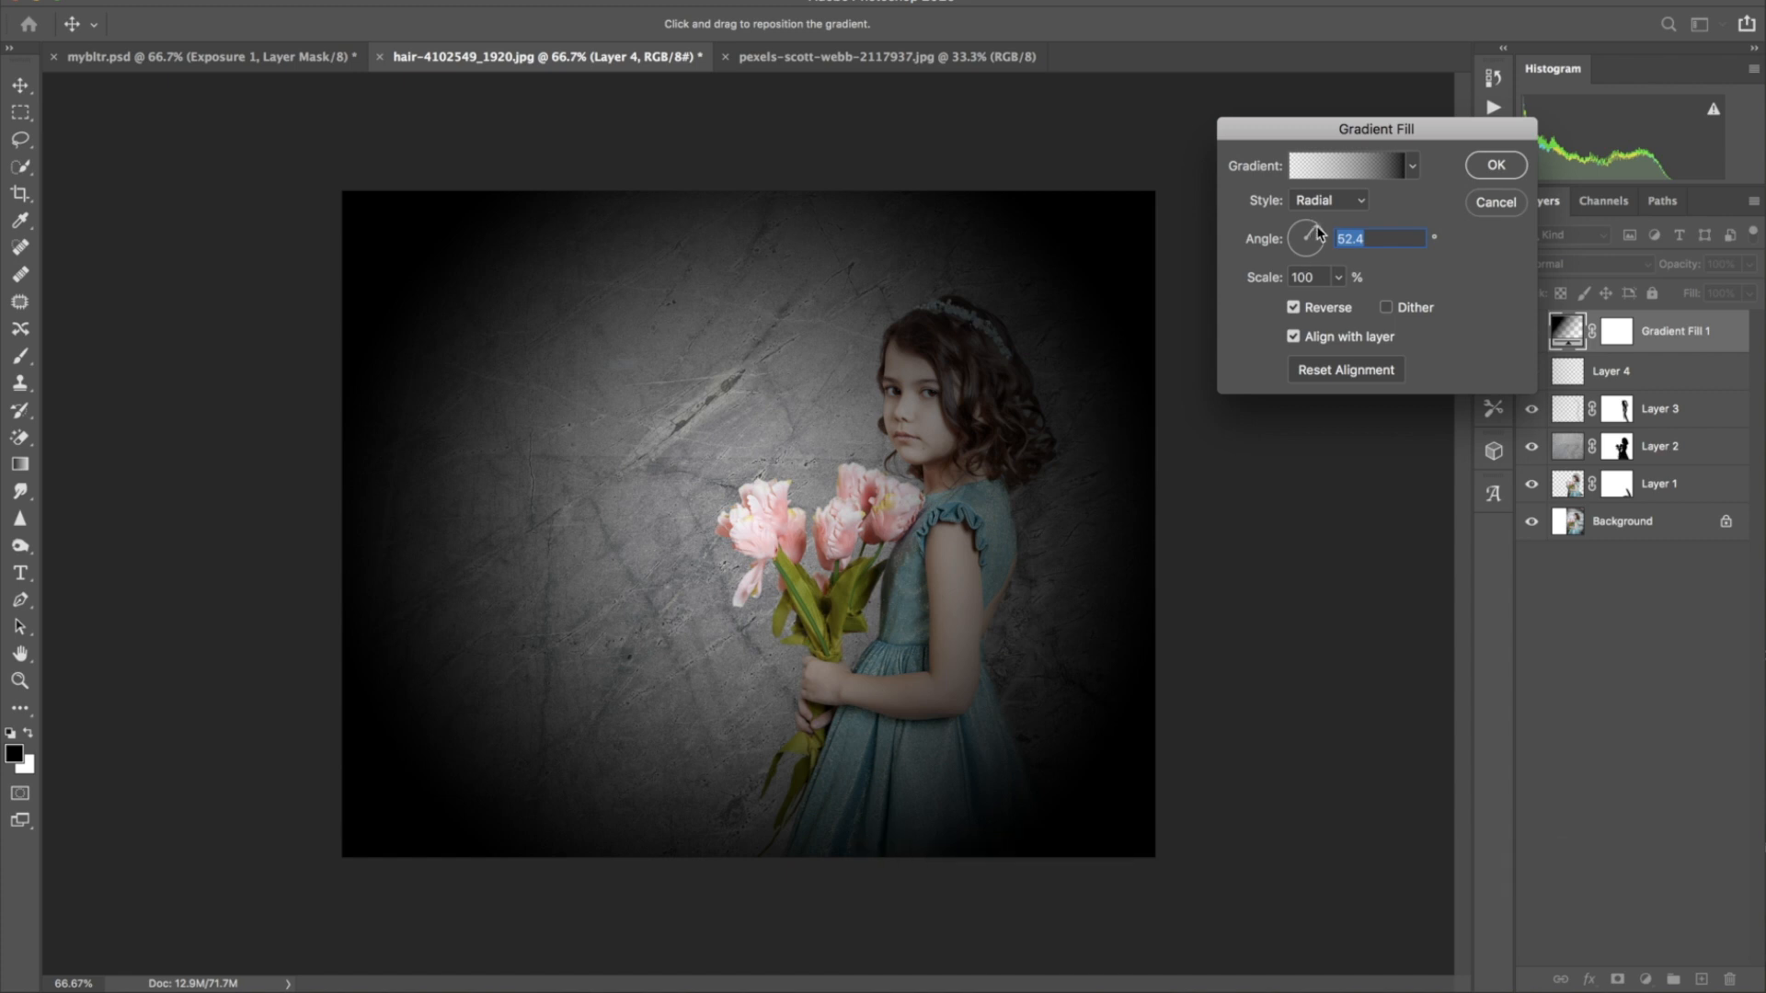
click(1320, 232)
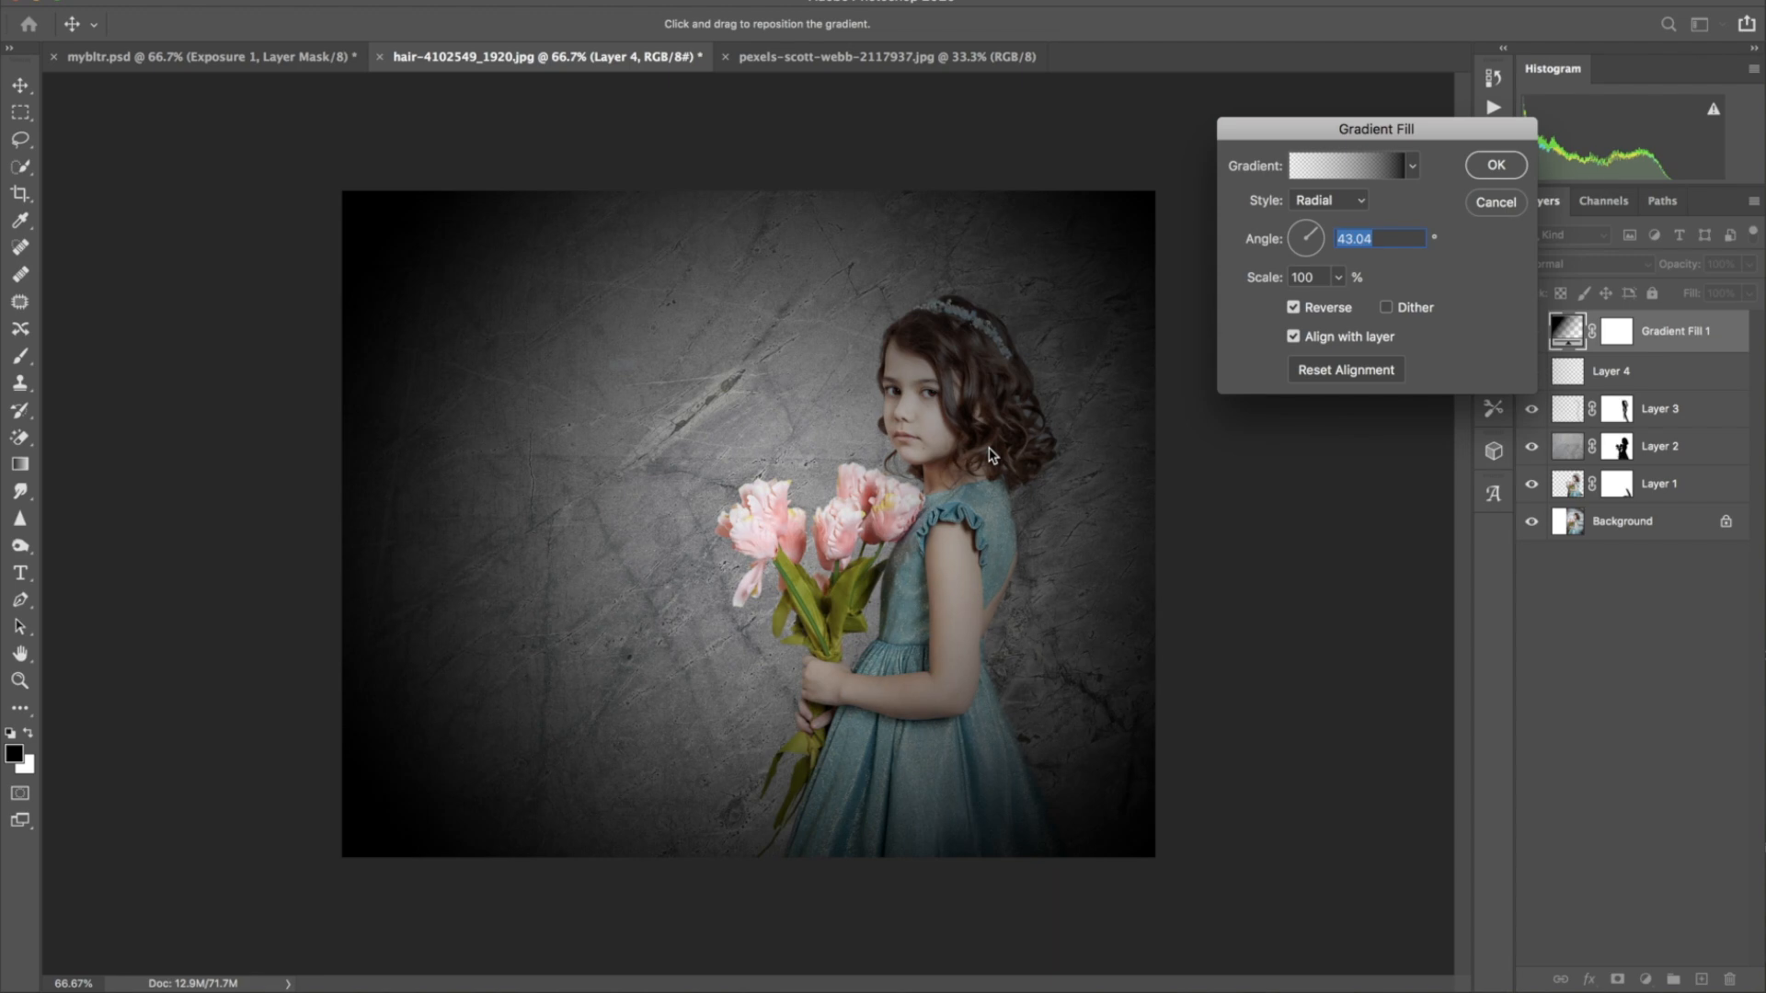
click(1497, 164)
Set the radial gradient fill layer's blending mode to Soft Light and its opacity to 60%
click(1575, 263)
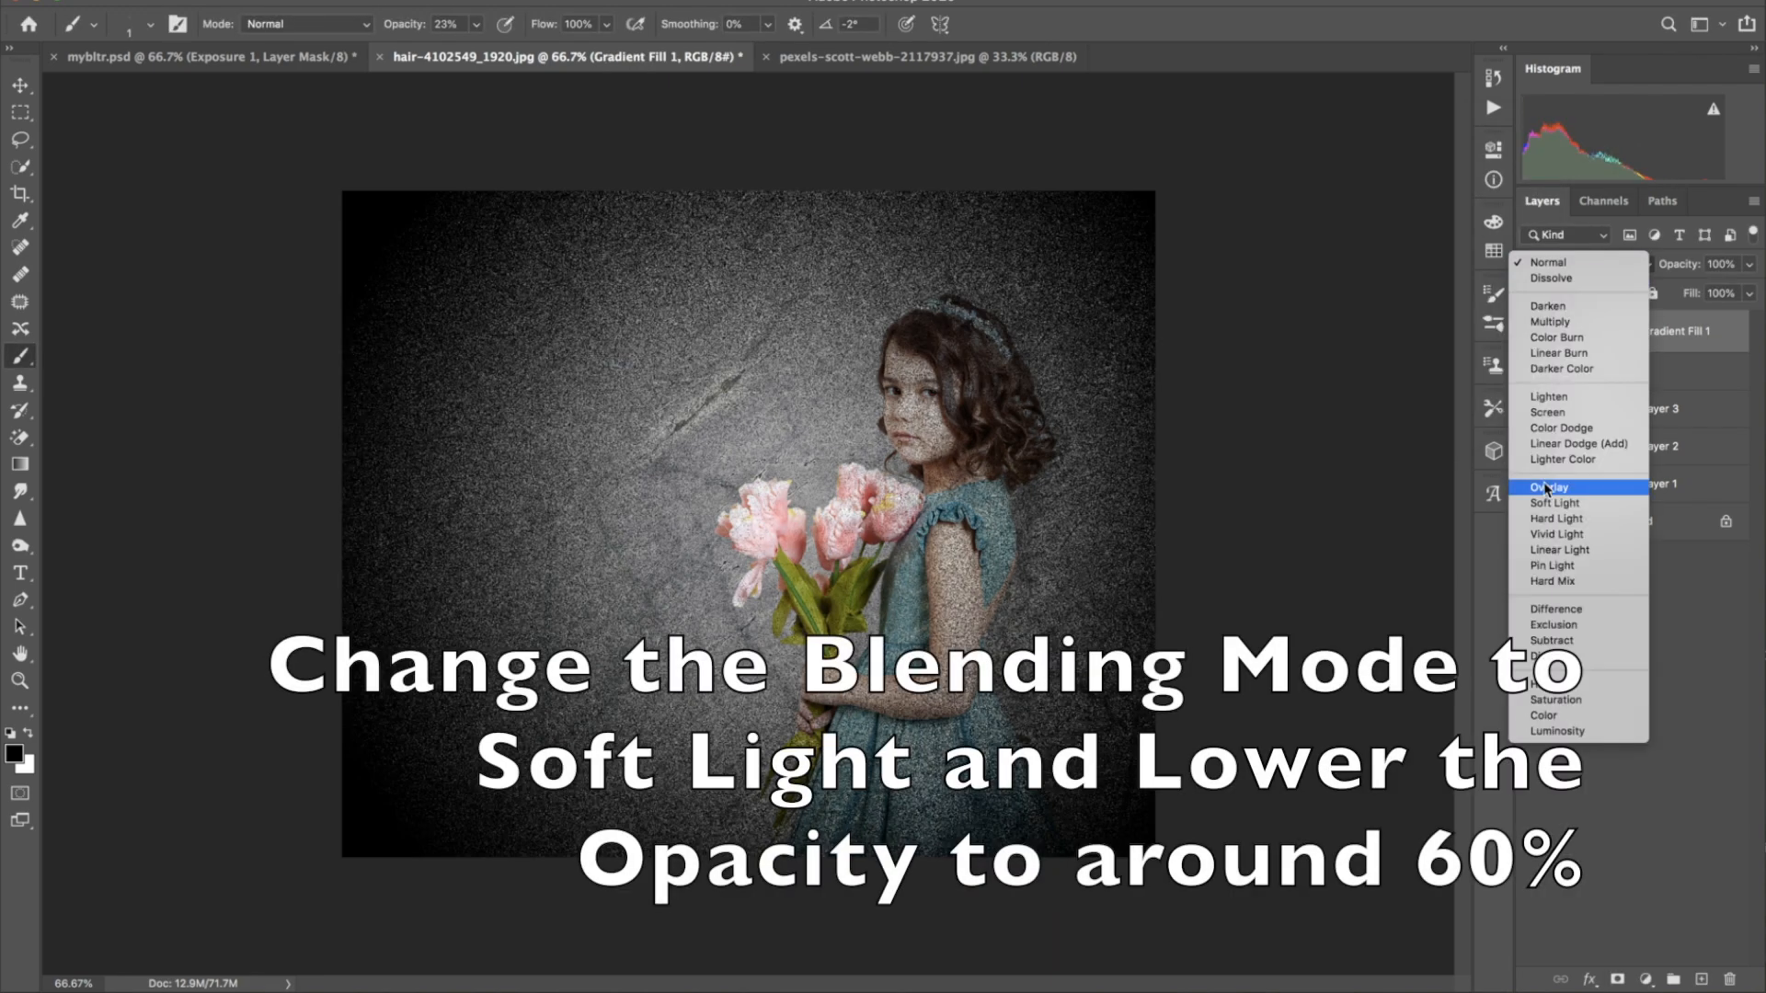
click(1549, 503)
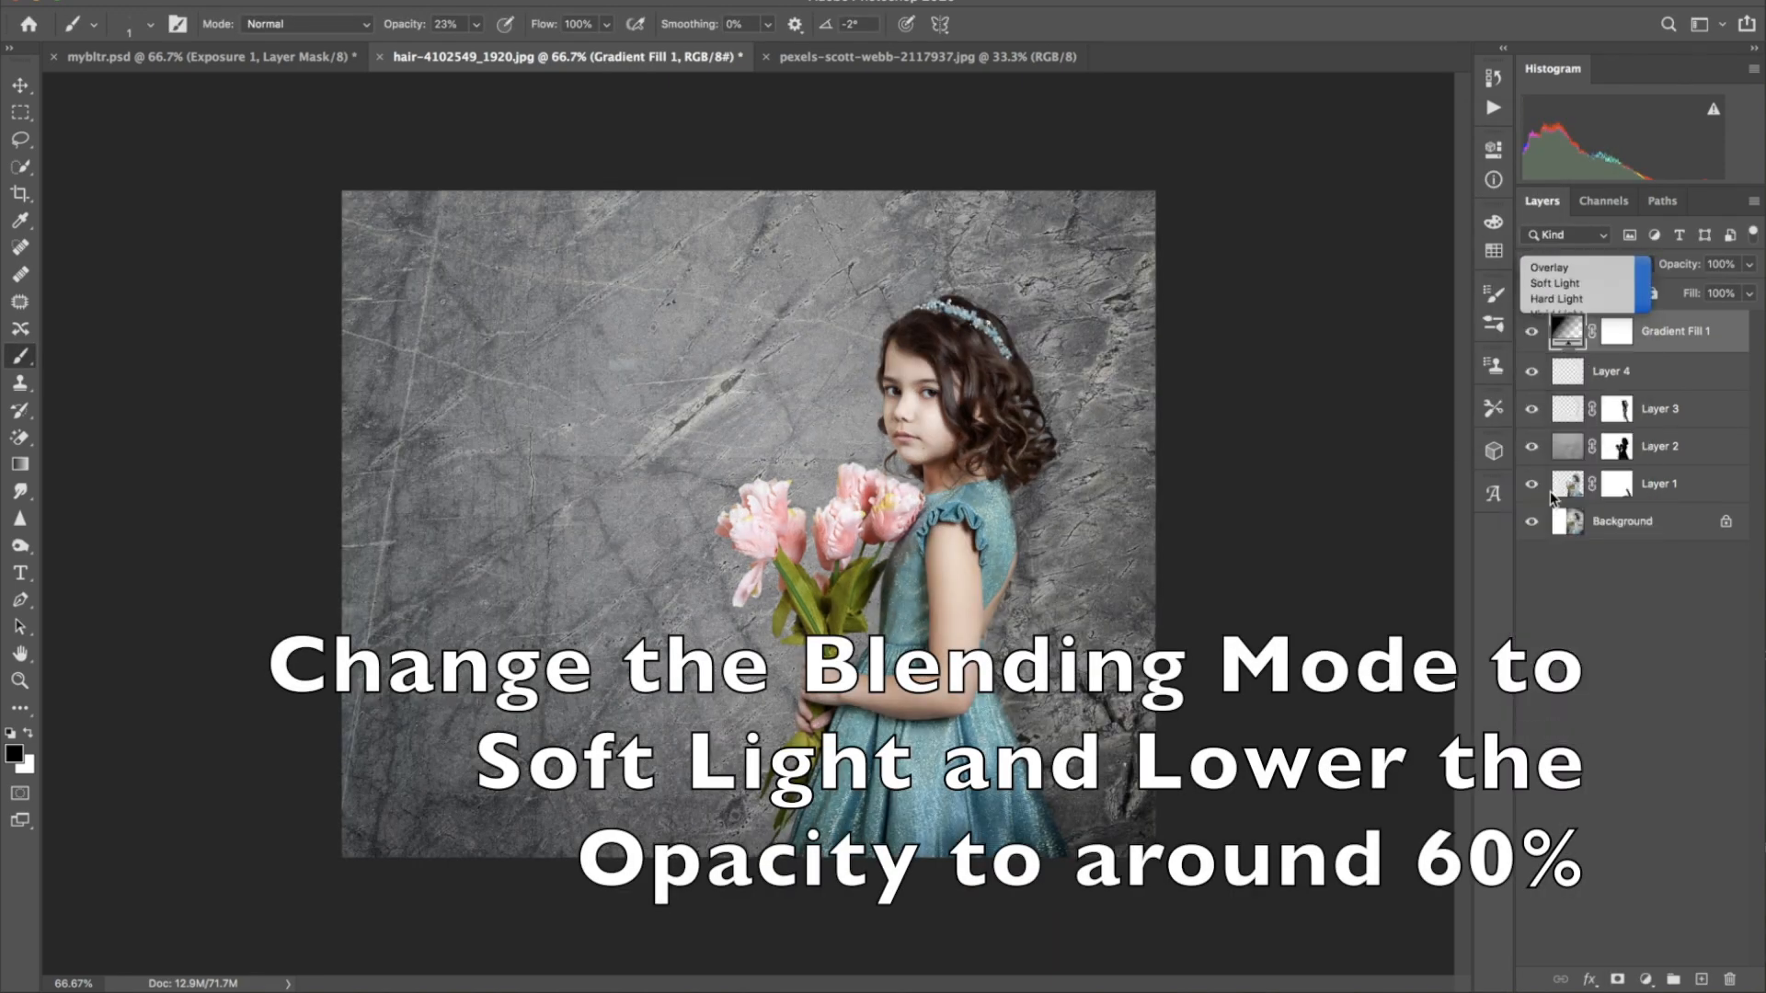
drag(1691, 270, 1646, 269)
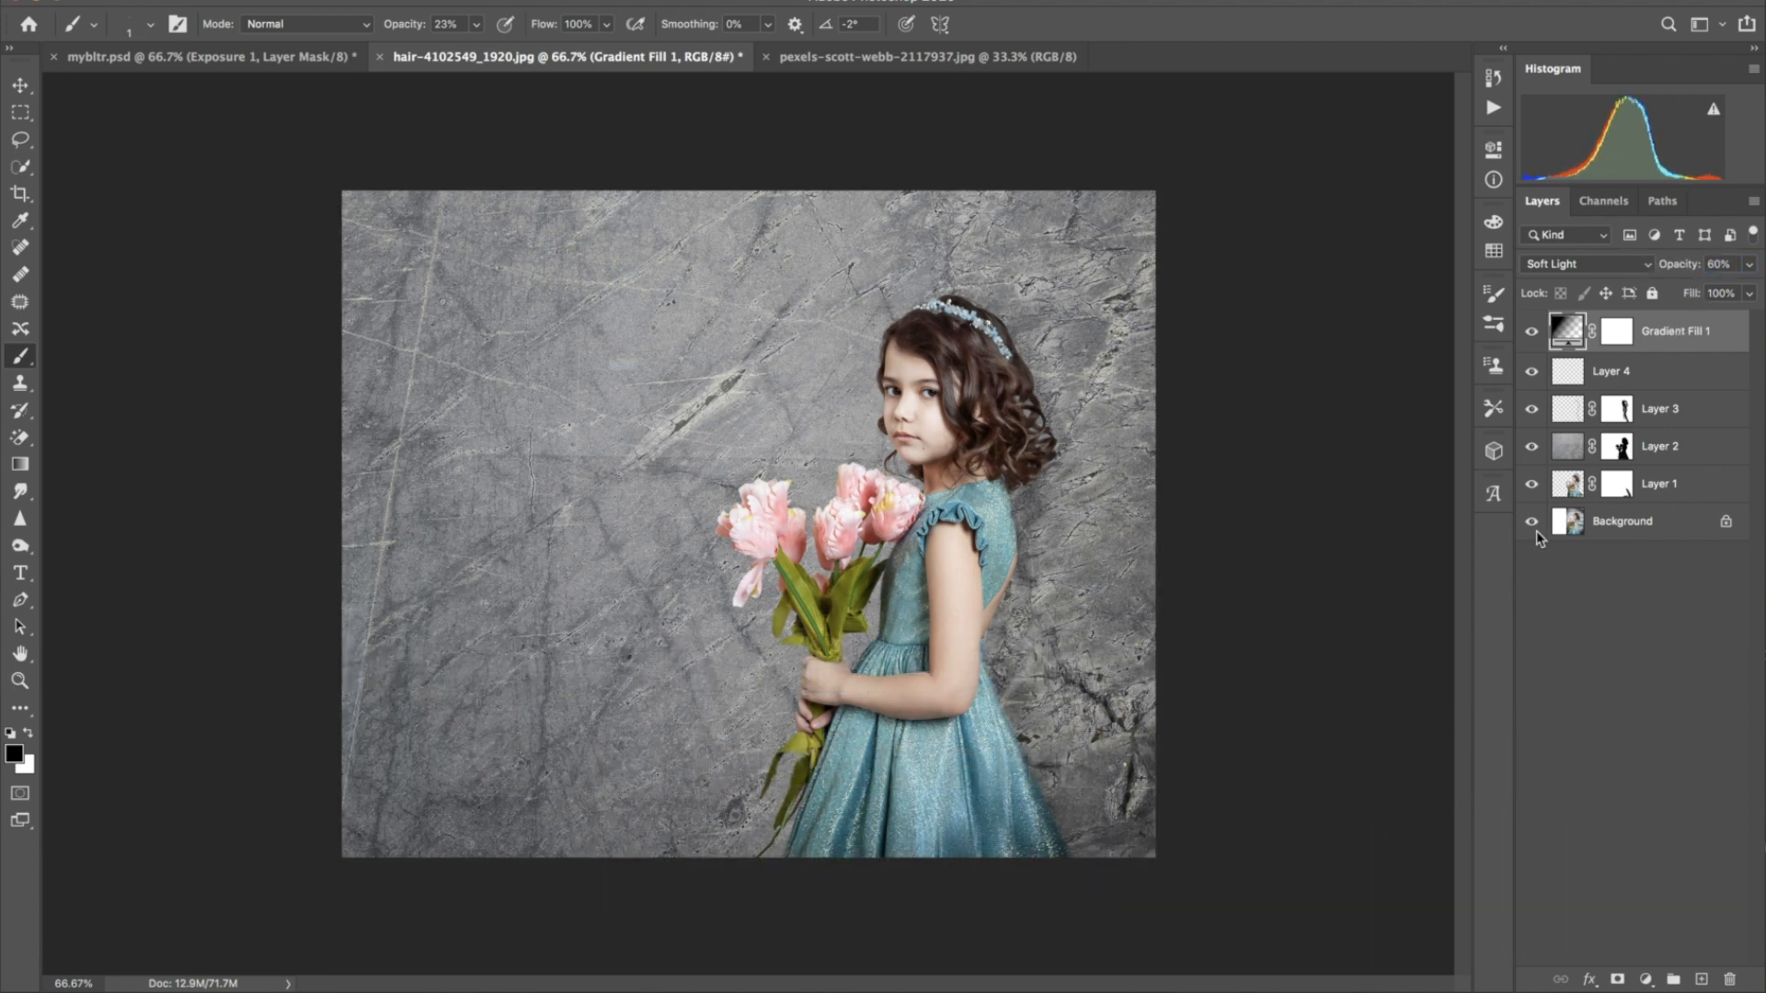
Add a solid color fill layer in gray #5d5d5d above the gradient
click(1646, 979)
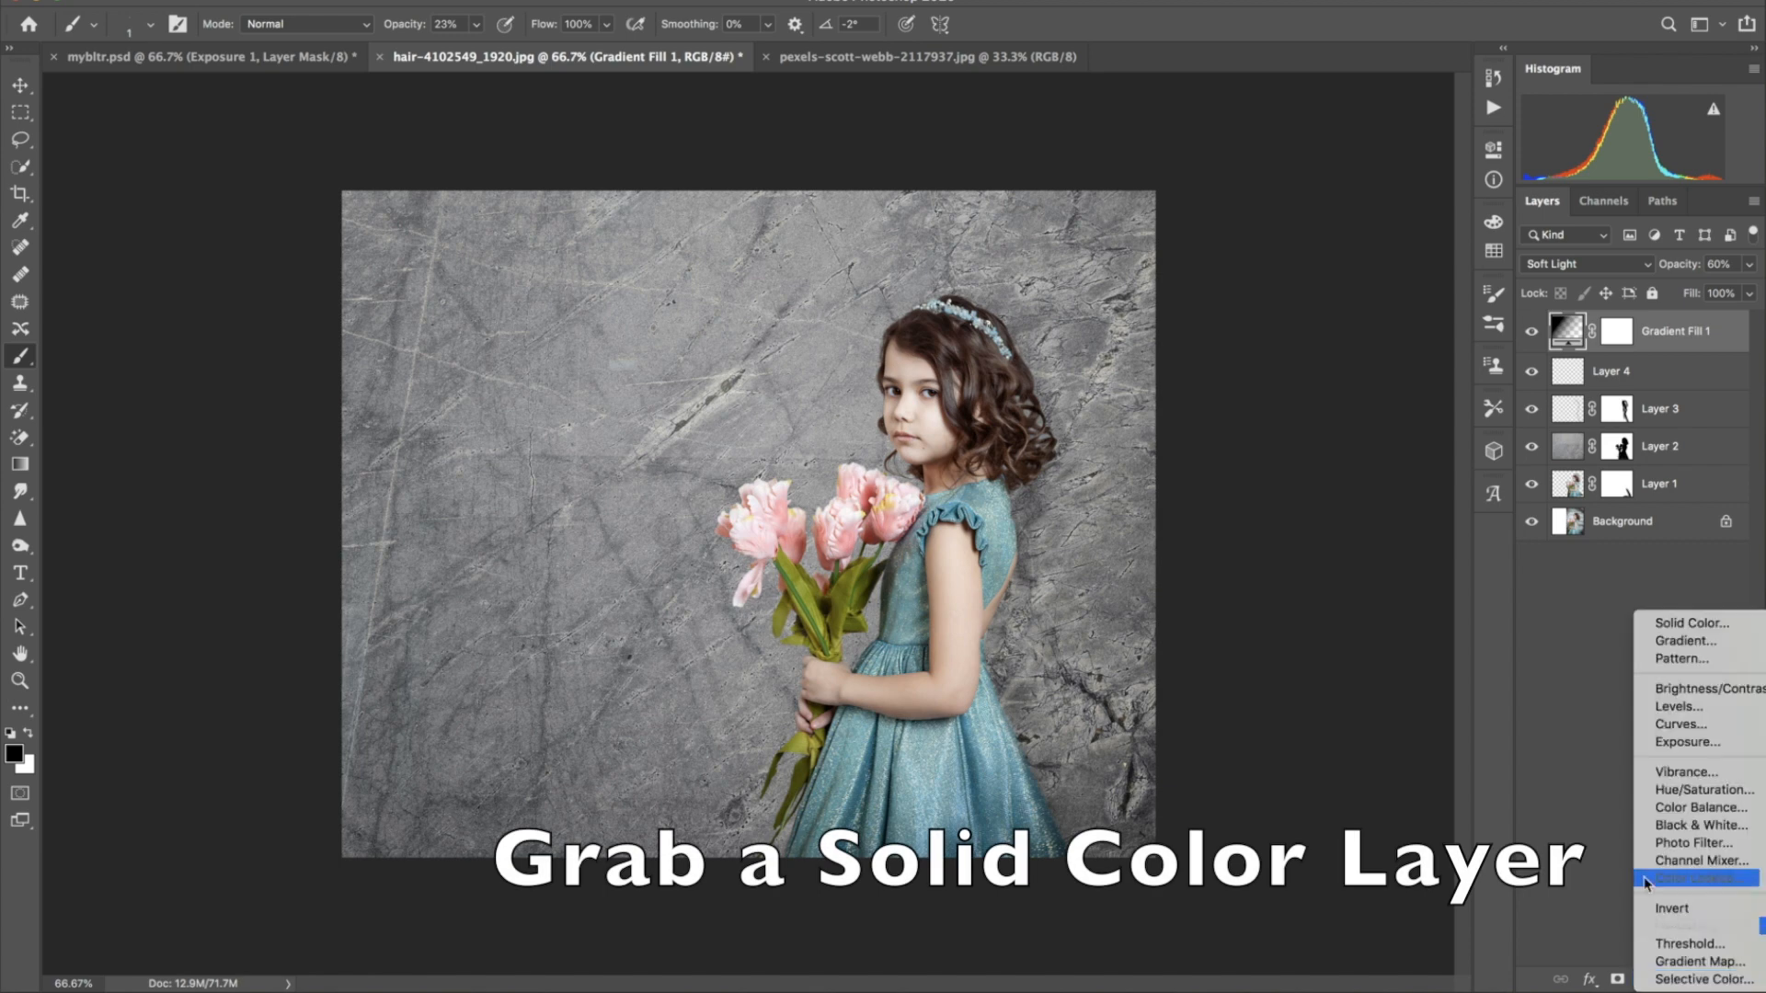
click(1648, 632)
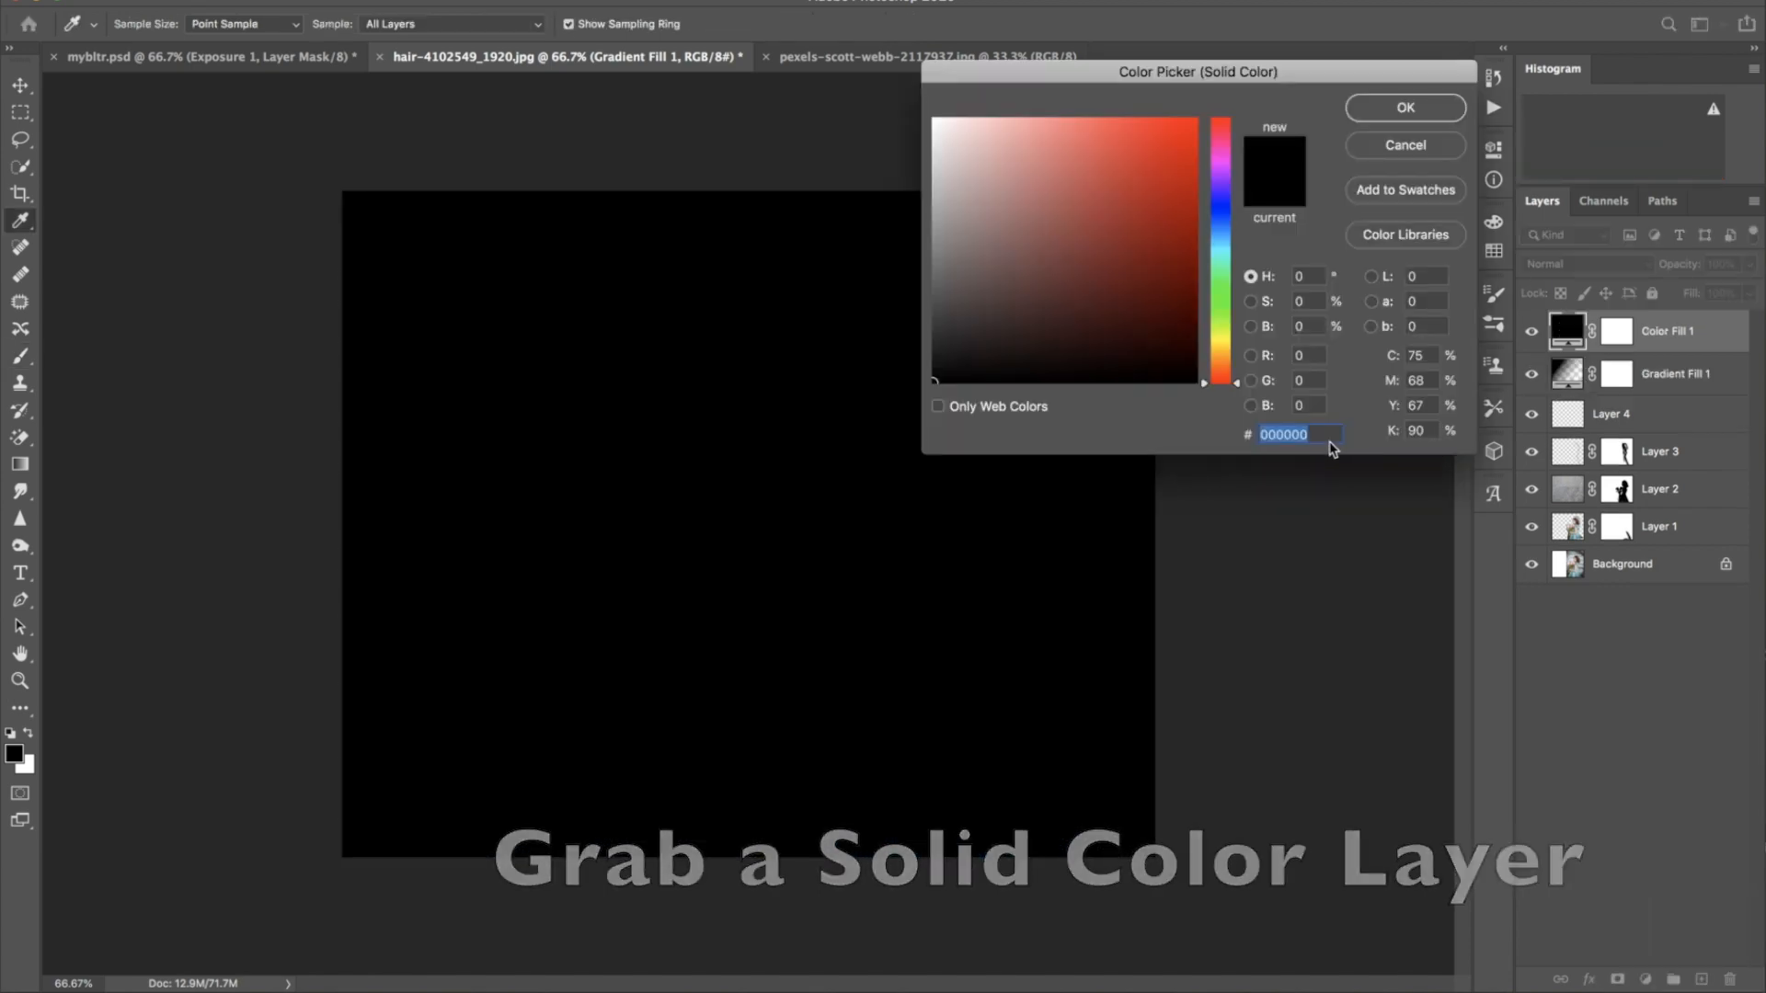
text(5d5d5d)
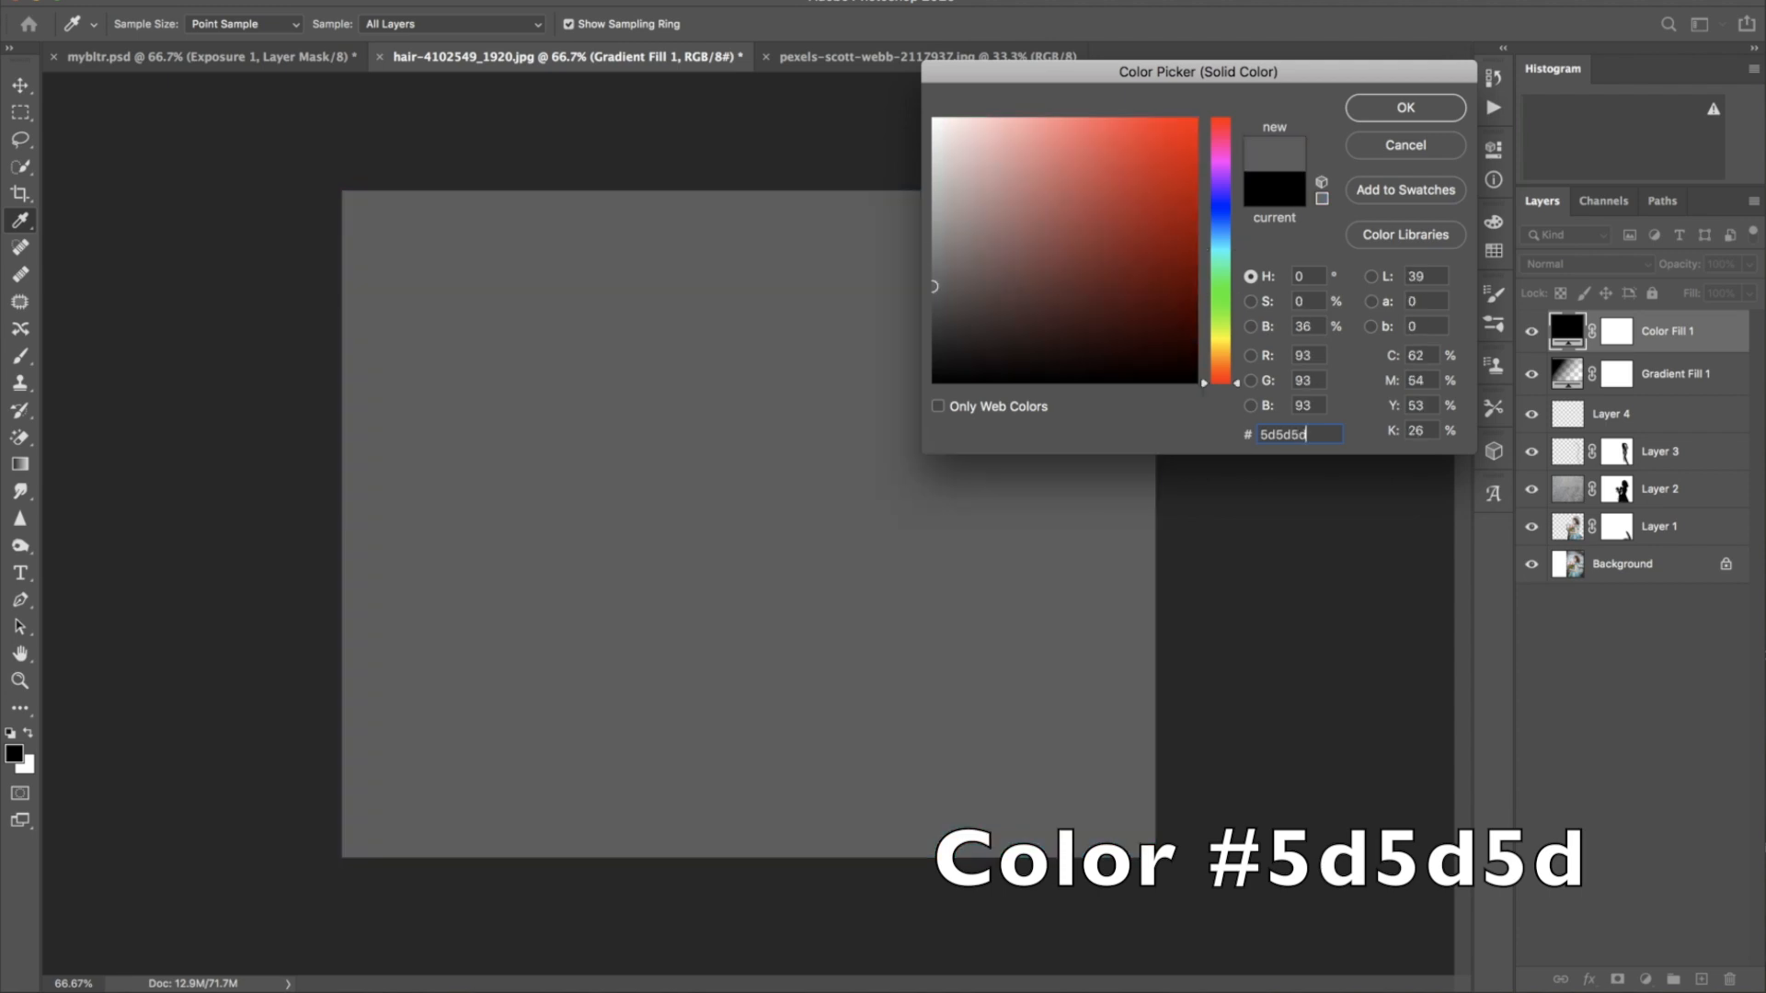
click(1406, 108)
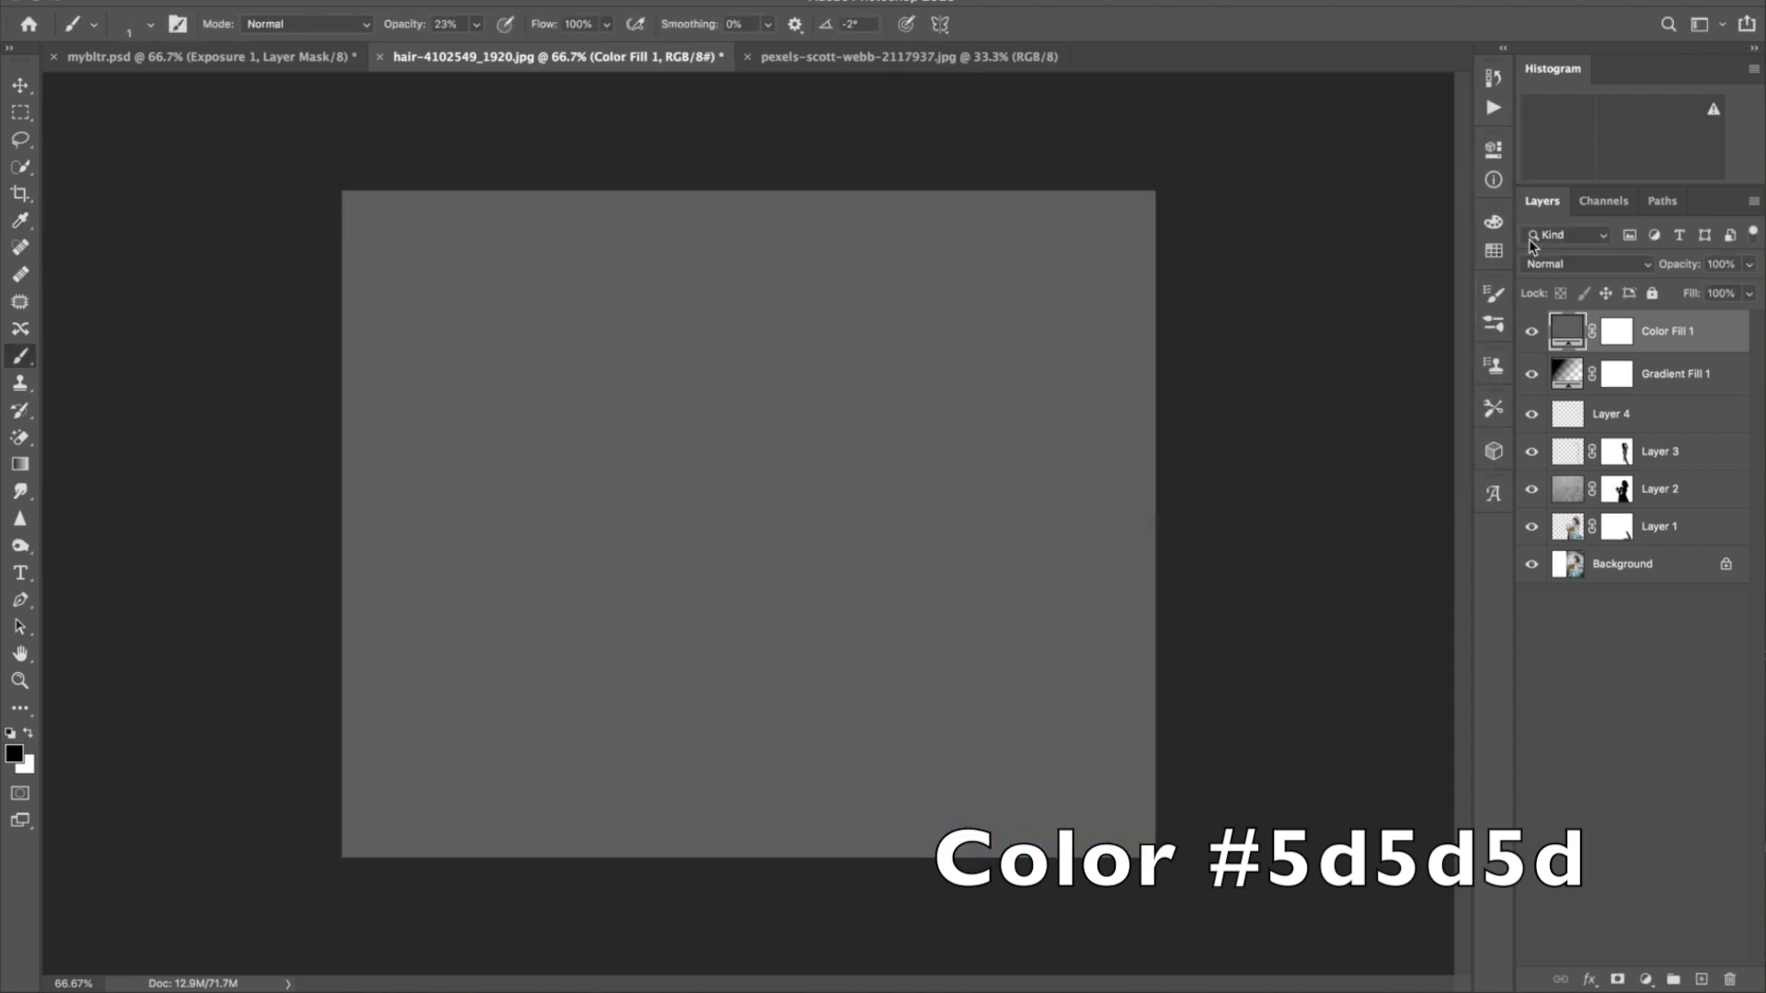
Set the gray fill layer's blending mode to Exclusion and its opacity to 28%
click(1550, 267)
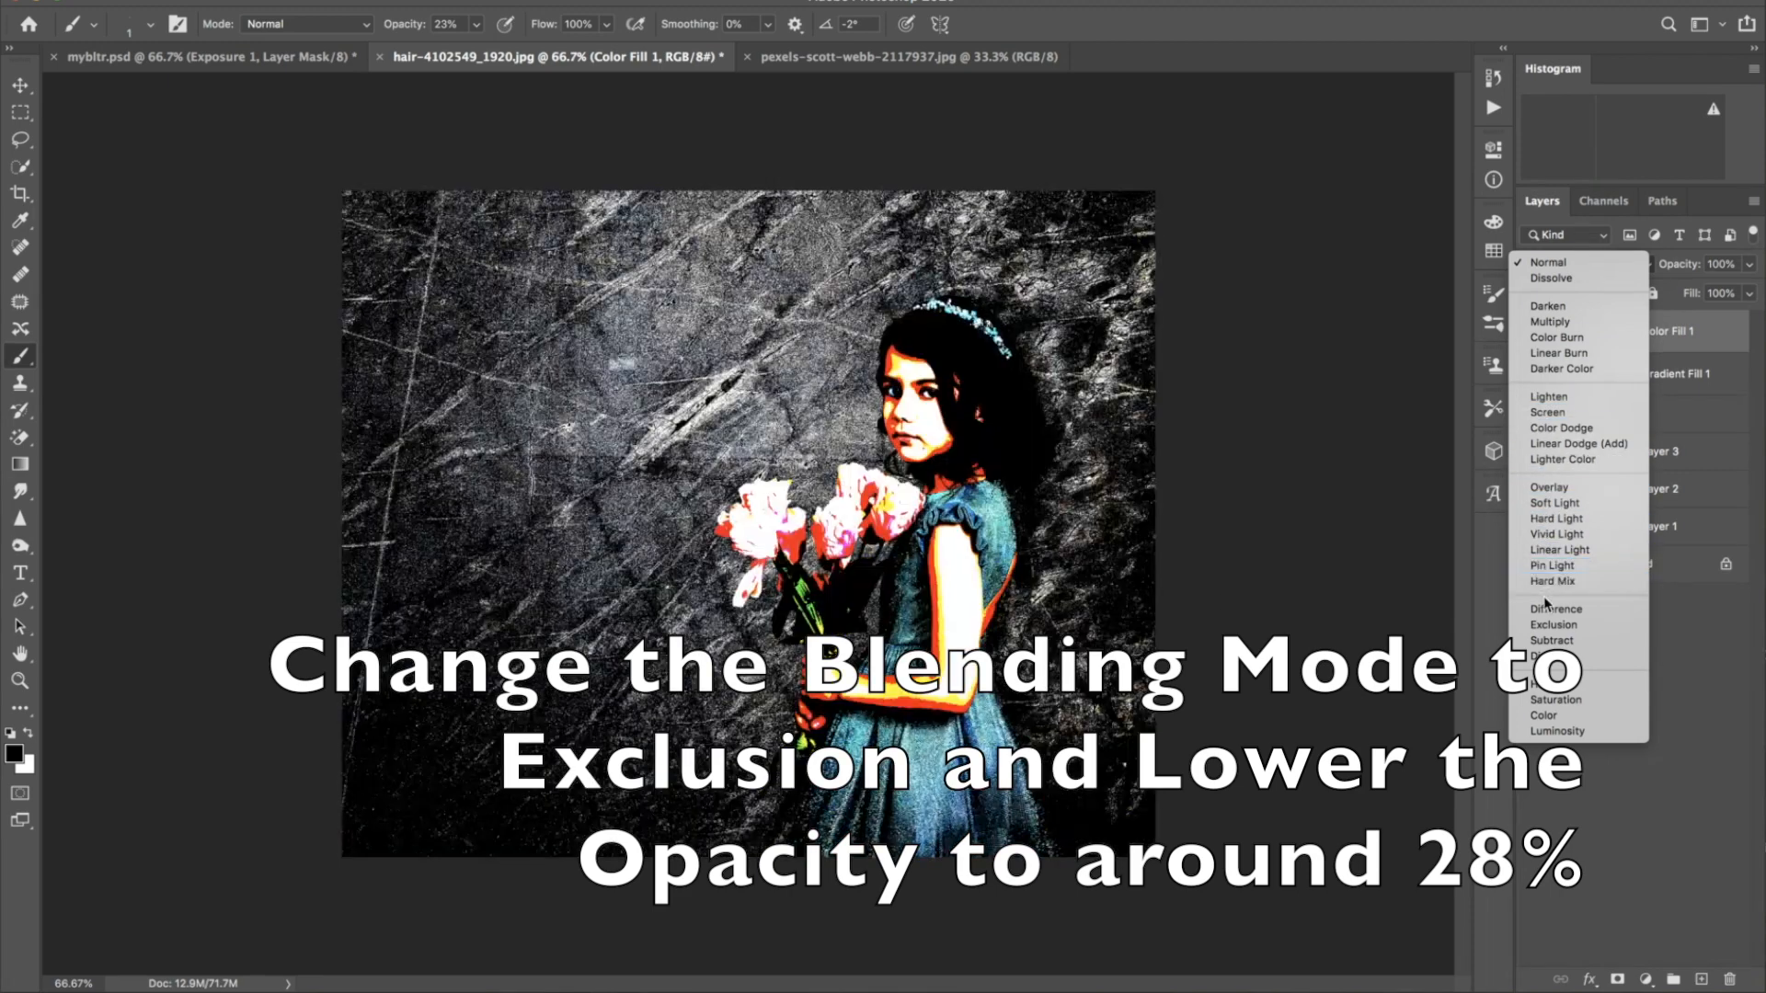
click(1548, 625)
drag(1688, 266, 1608, 266)
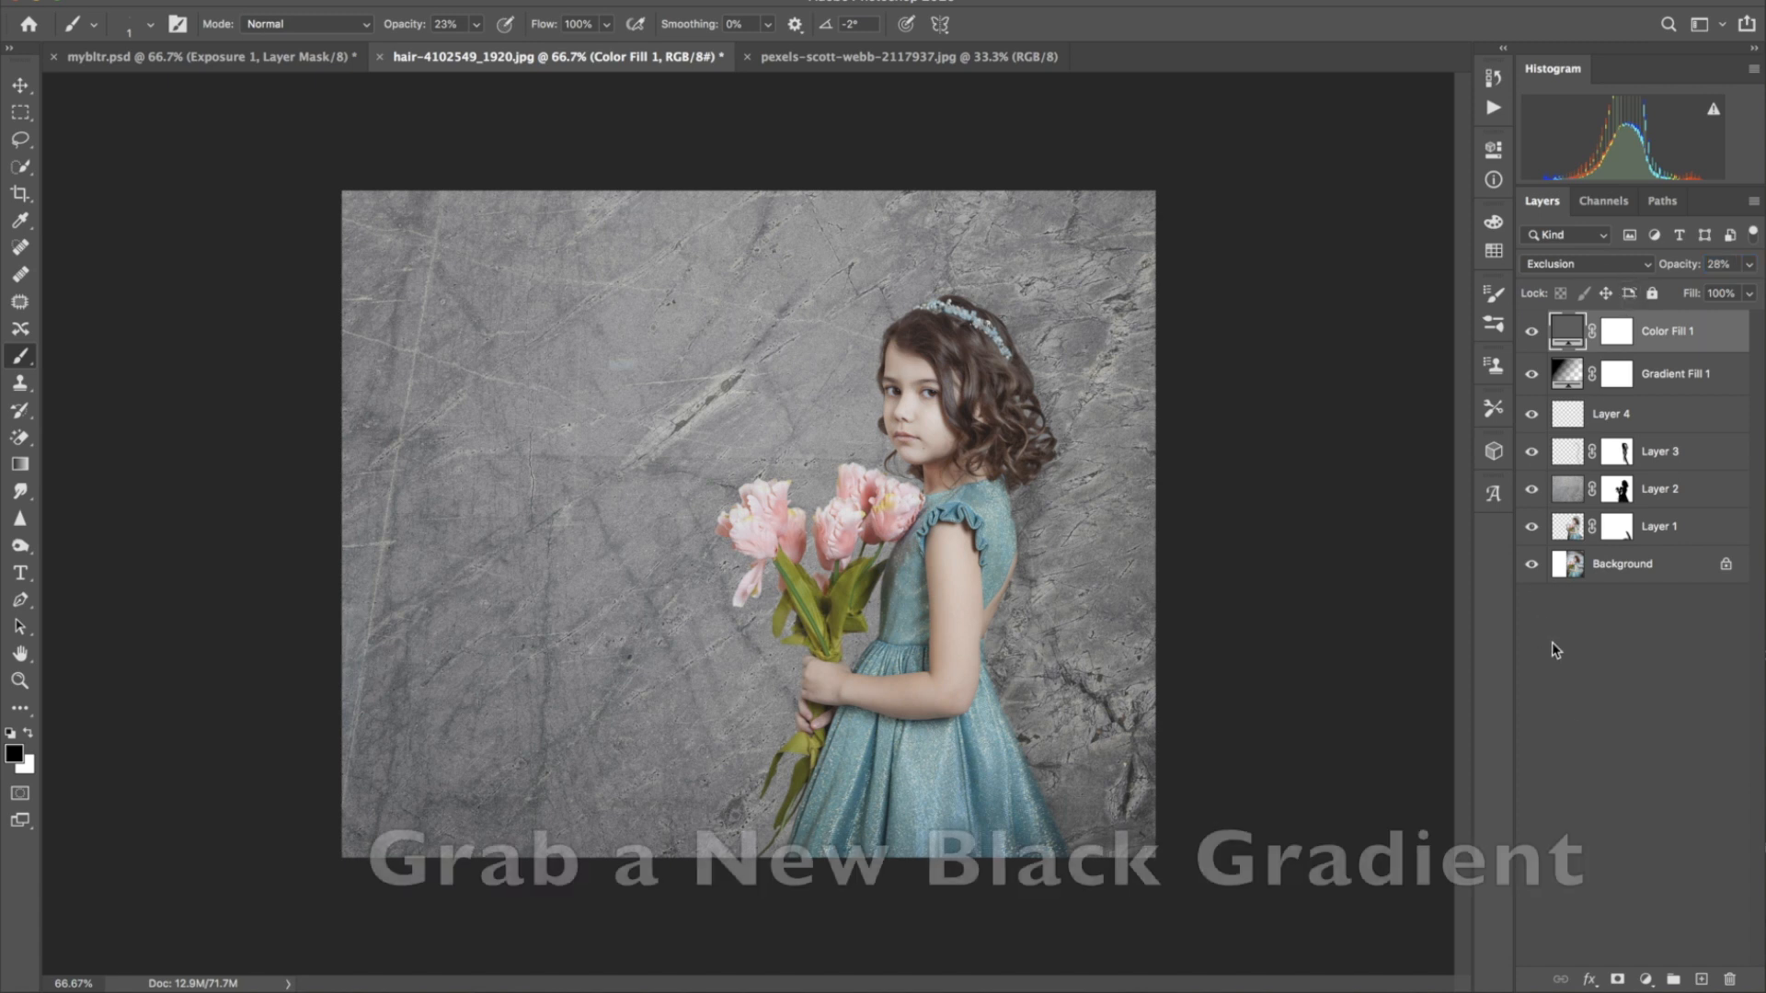
Add a linear black gradient fill rising from the image's lower edge, nudge it slightly upward, and set the layer opacity to 55%
click(1647, 980)
click(1664, 643)
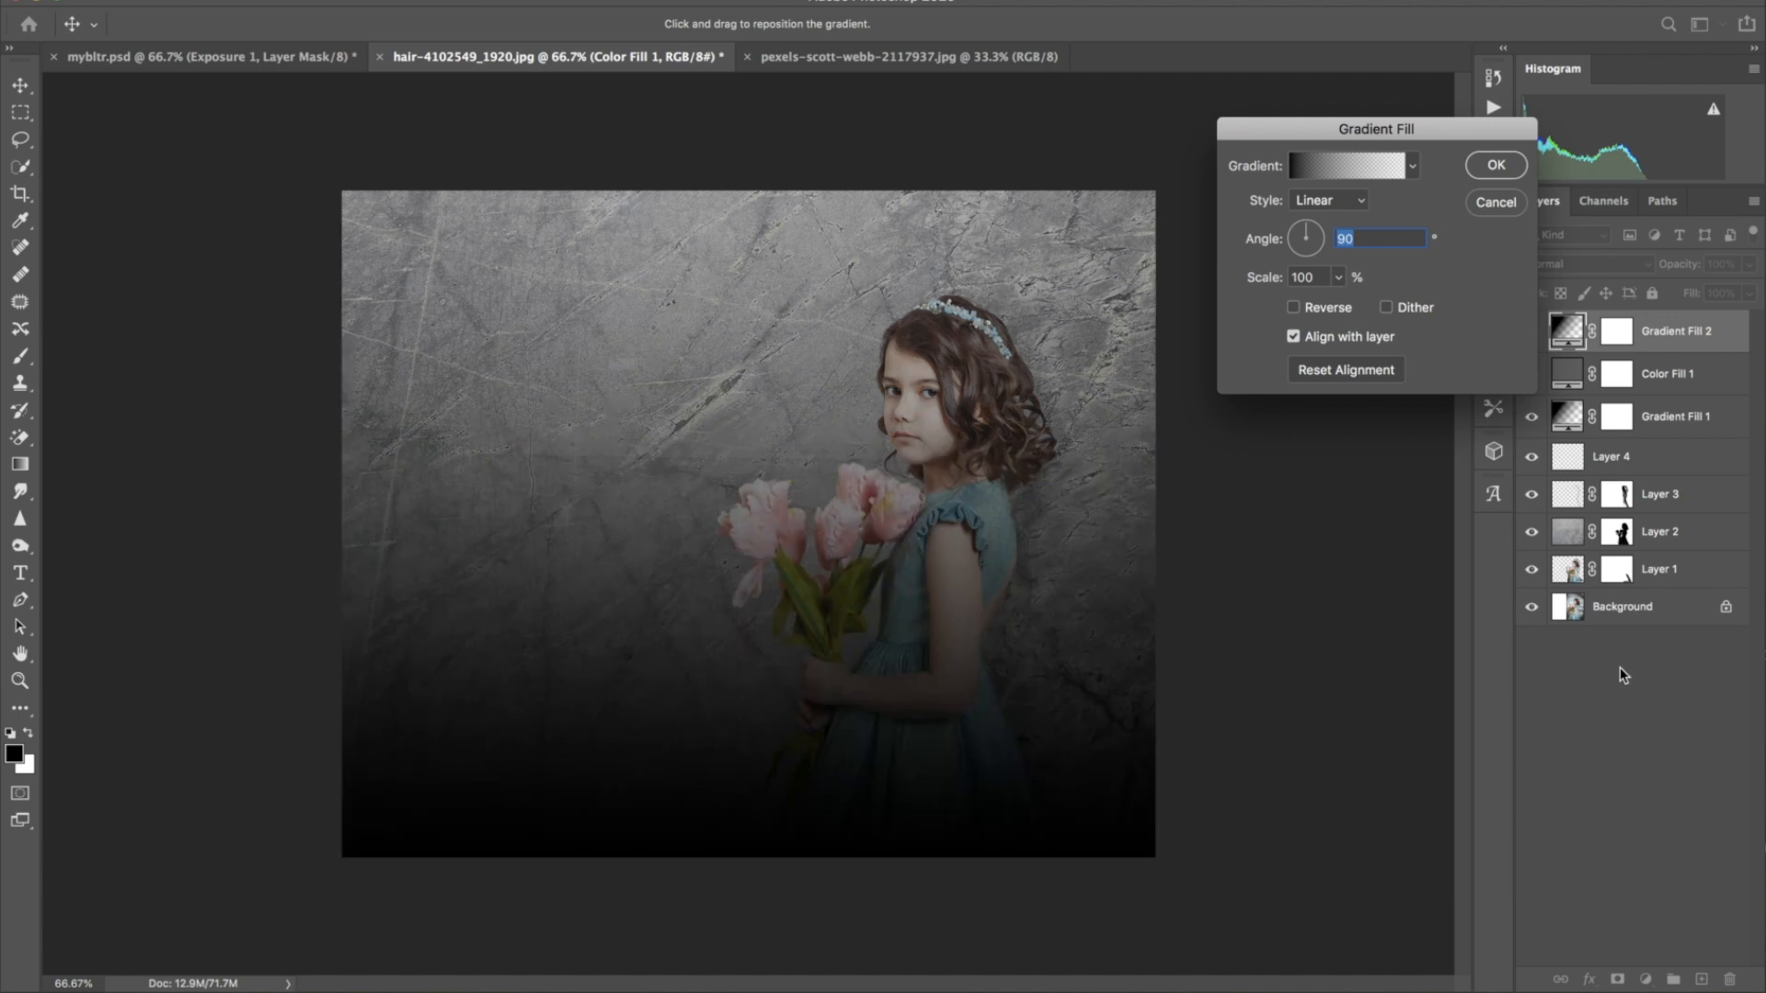
mouse_move(948, 741)
mouse_down()
mouse_move(942, 774)
mouse_move(967, 713)
mouse_up()
click(1497, 165)
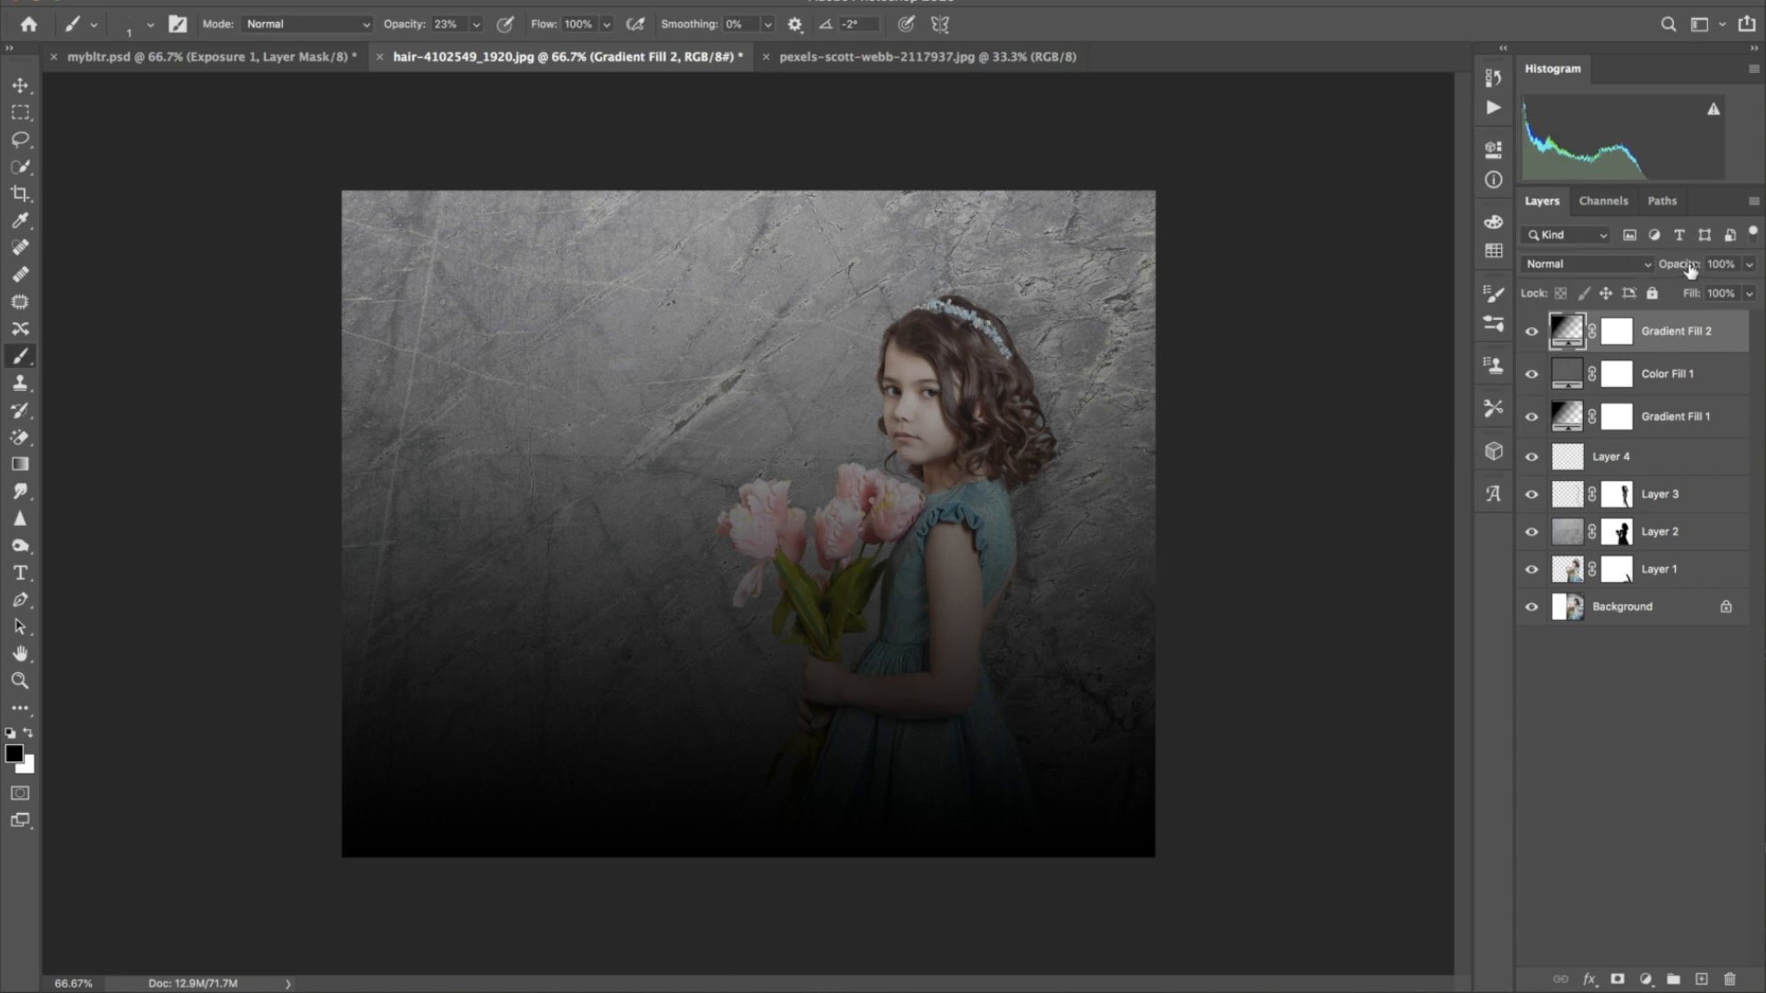
drag(1689, 268, 1643, 271)
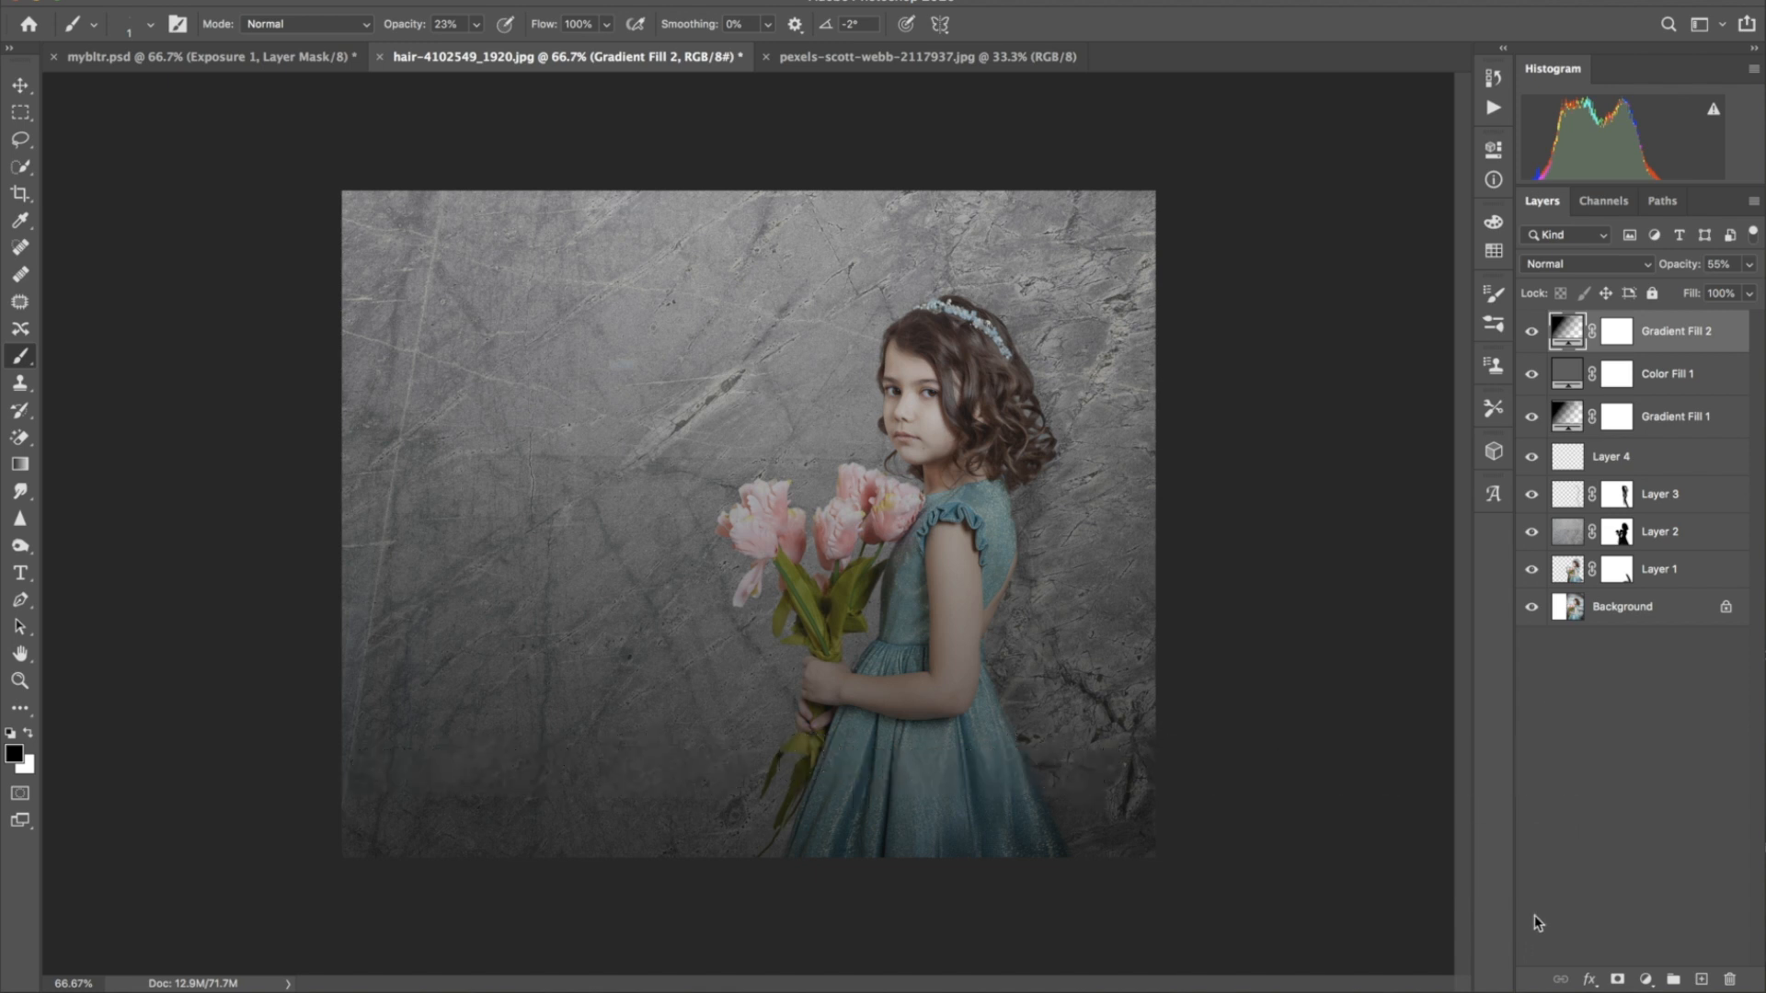
Add a darkening Curves layer for shadows with input 153 and output 52, and invert its mask
click(1645, 981)
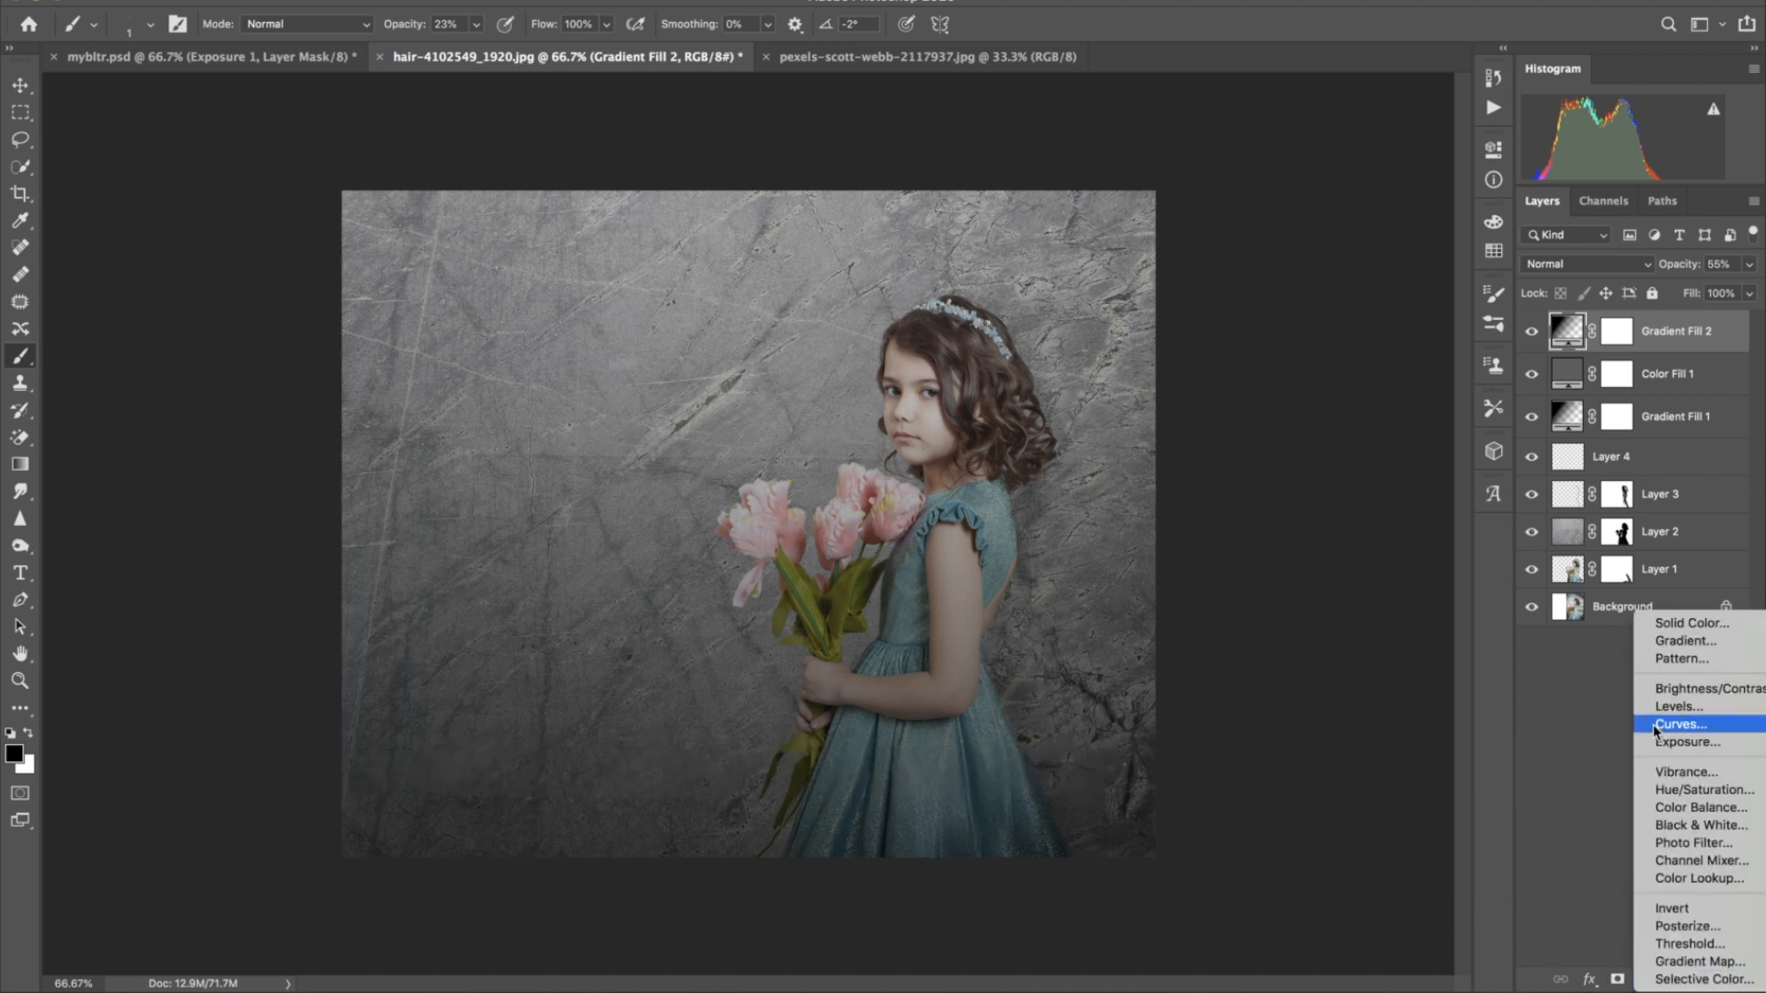
click(1654, 727)
drag(1345, 357, 1366, 399)
key(super+i)
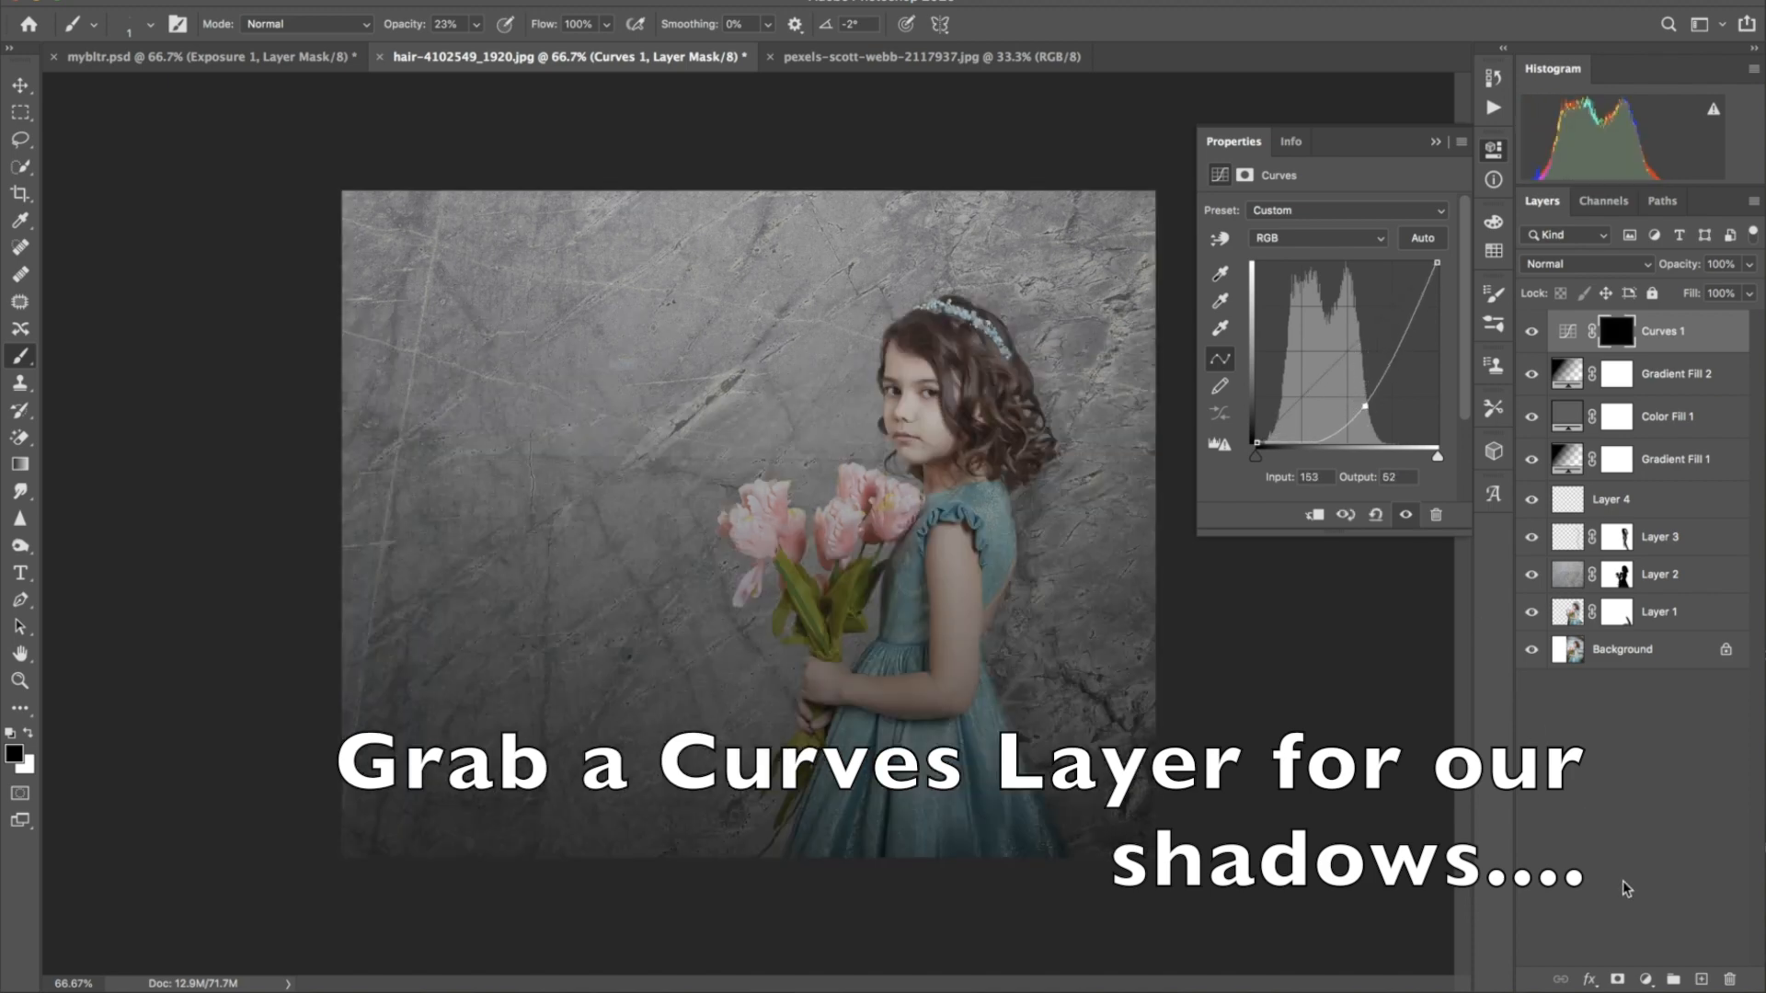
Add a brightening Curves layer for highlights with input 95 and output 181, and invert its mask
click(1643, 980)
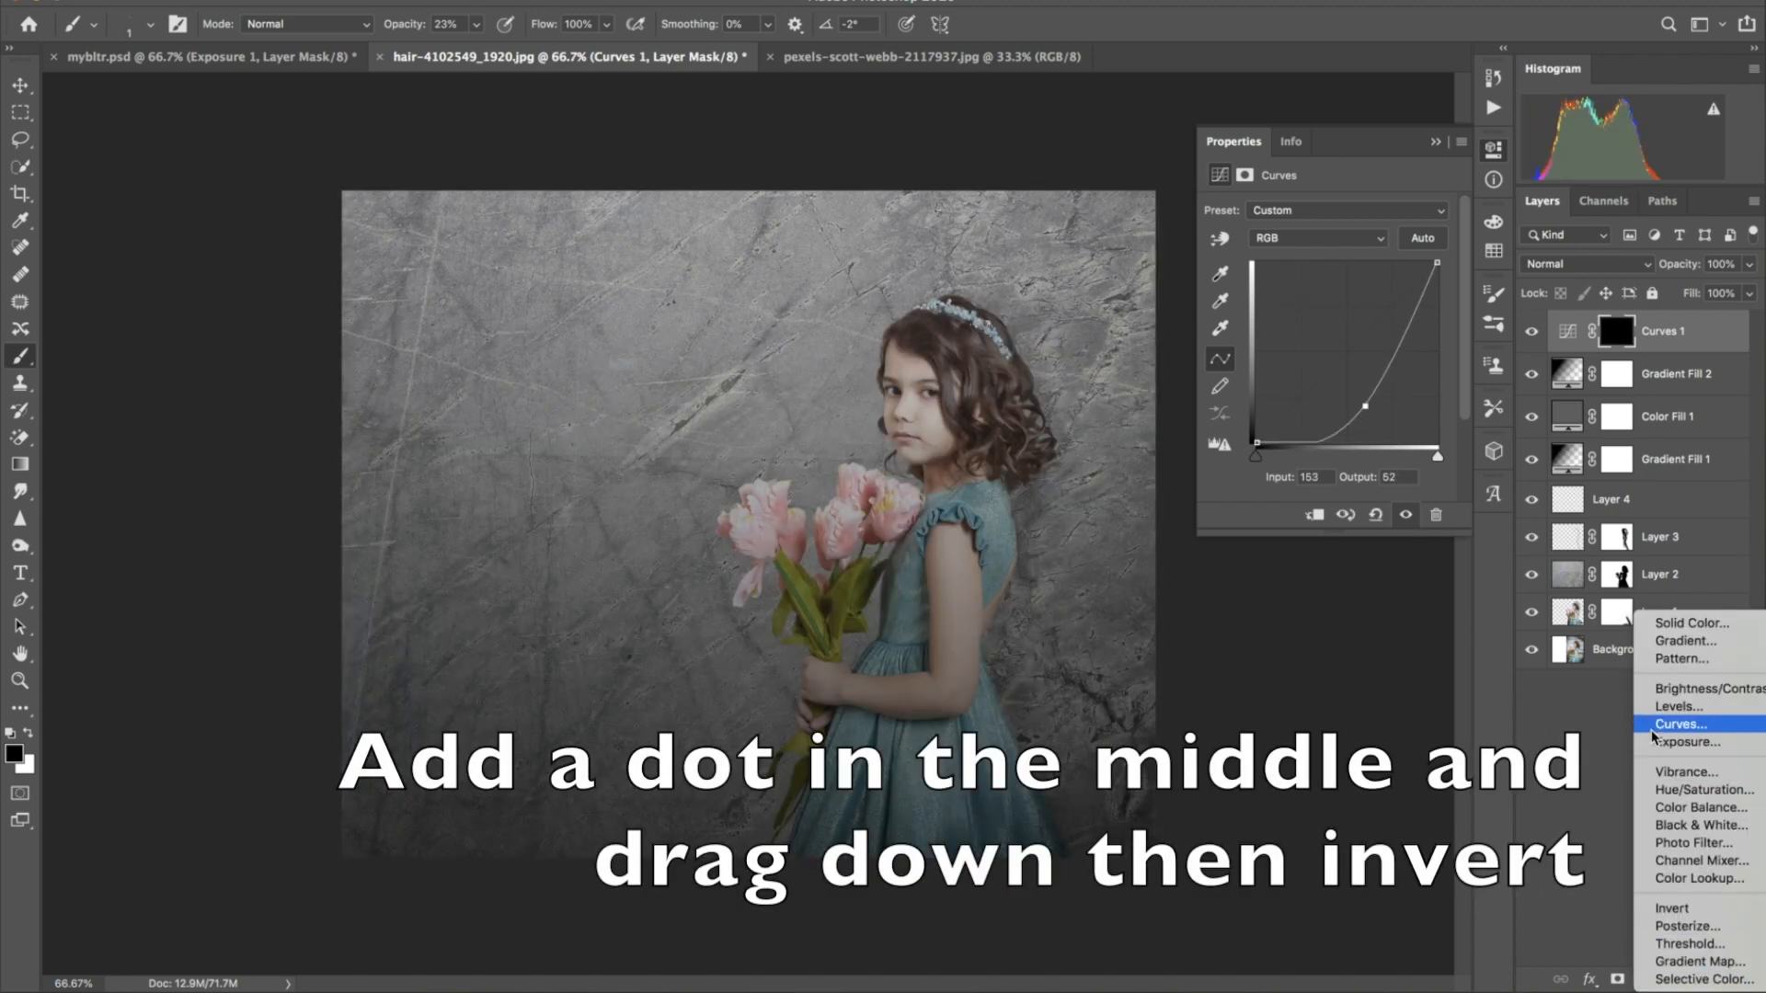
click(1681, 724)
drag(1344, 355, 1323, 314)
key(super+i)
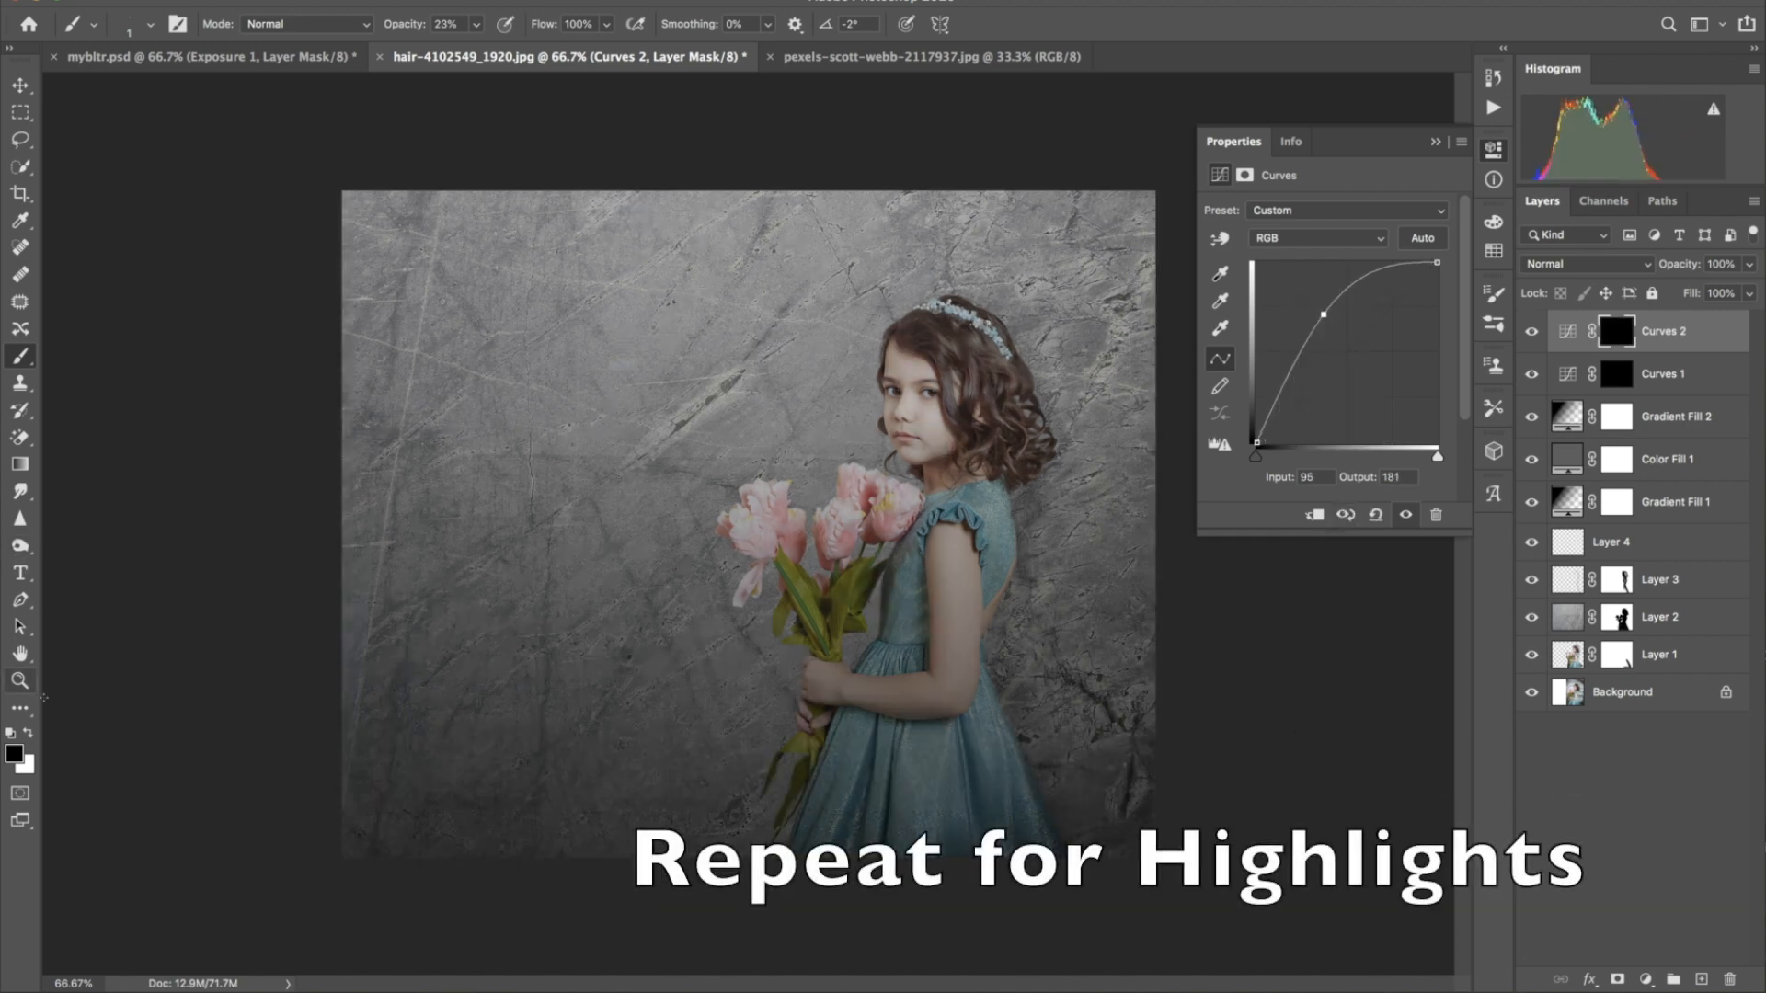
Set the brush to white at 7% opacity and select the darkening Curves layer's mask
drag(391, 20, 391, 25)
key(x)
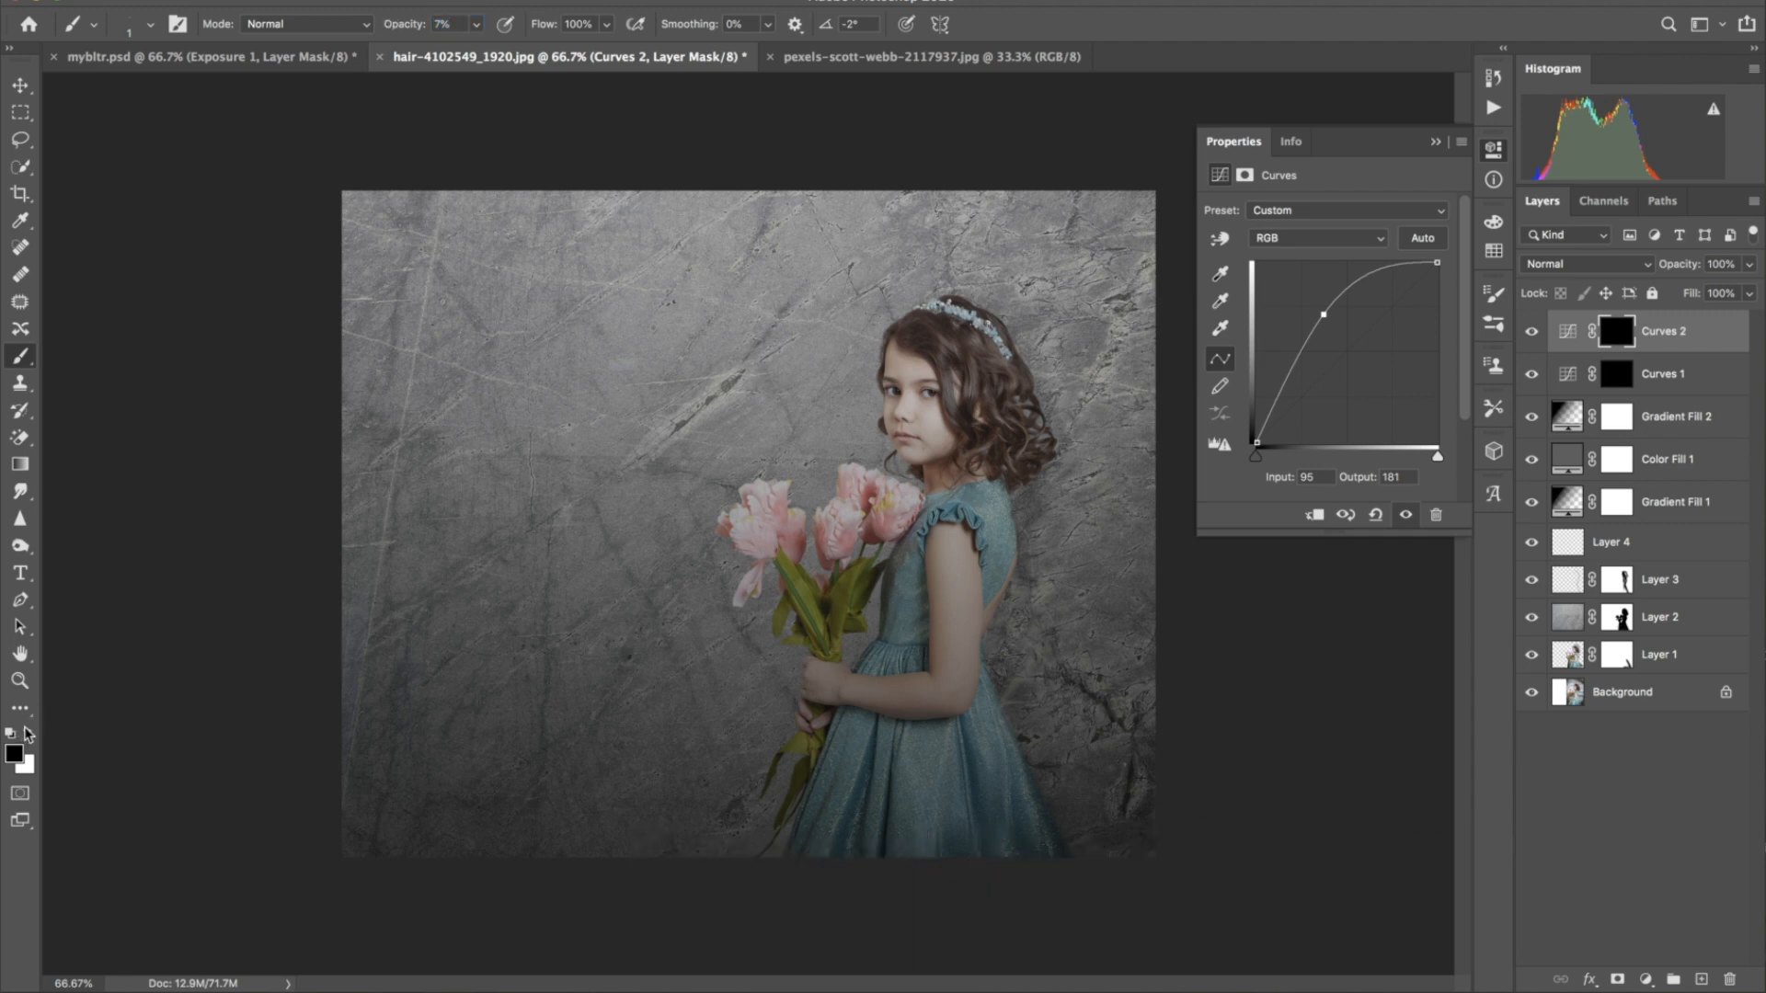
click(1616, 374)
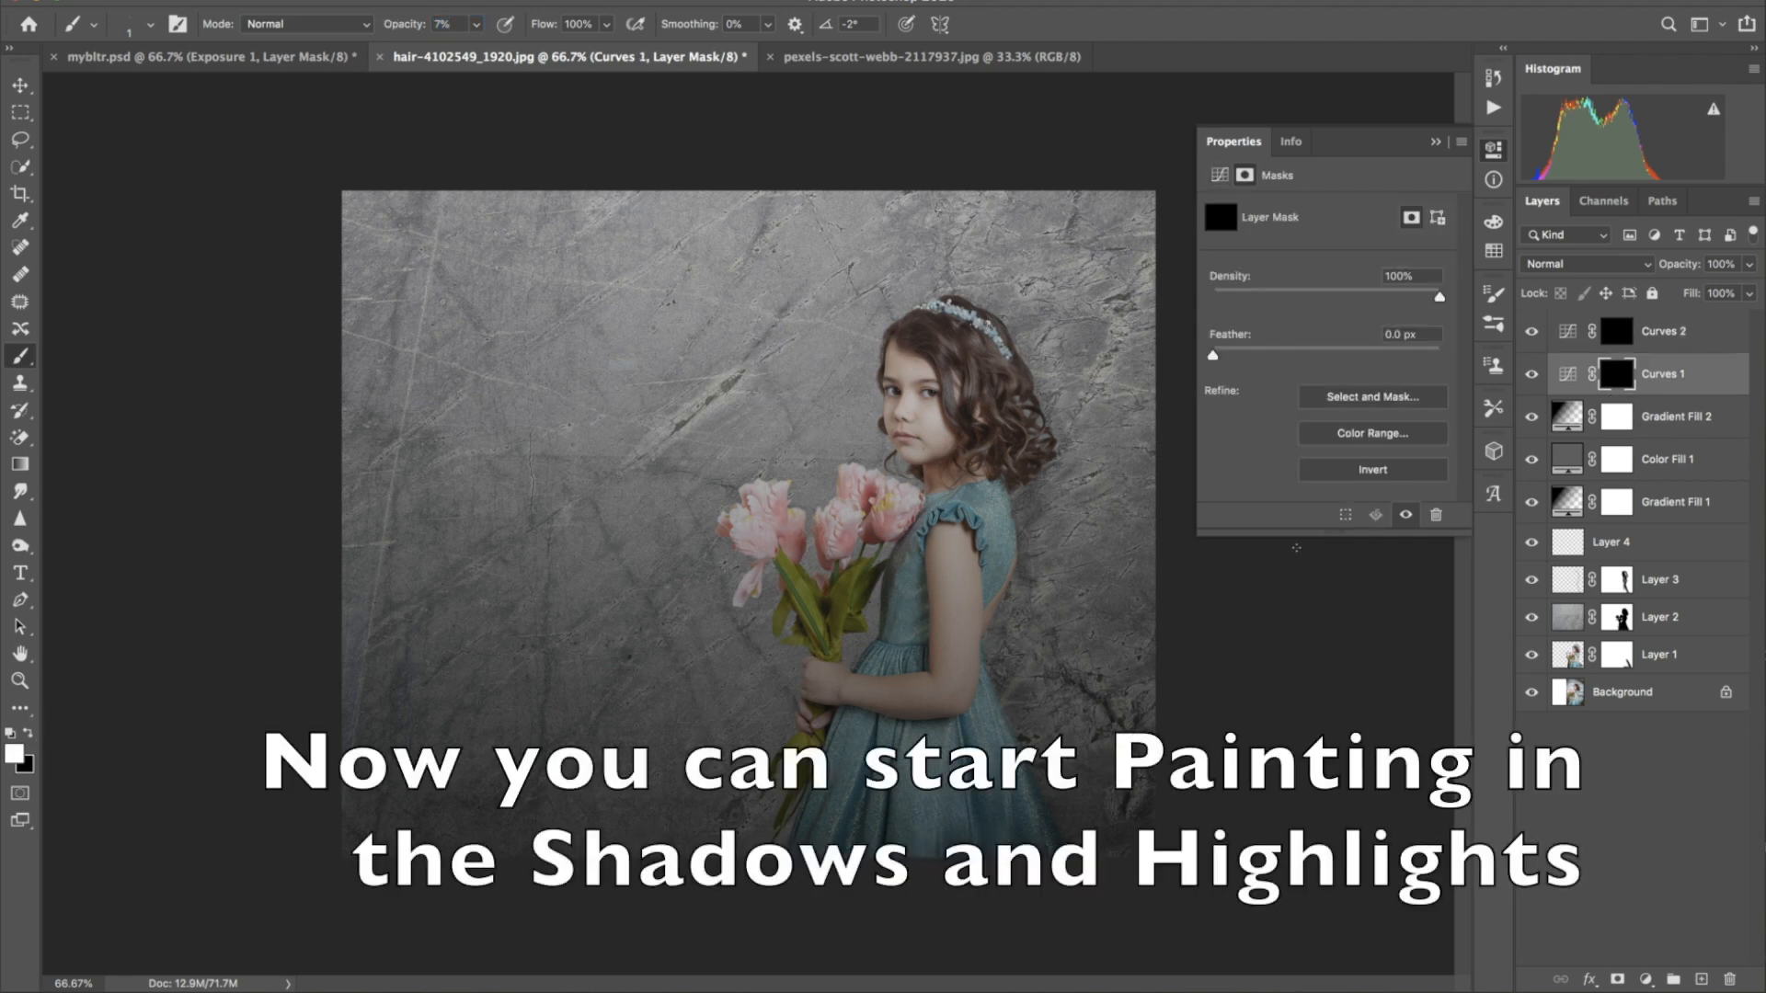
Adjust the brush for subtle shading around the flowers, lowering its opacity to 4%
key(super+plus)
key(super+plus)
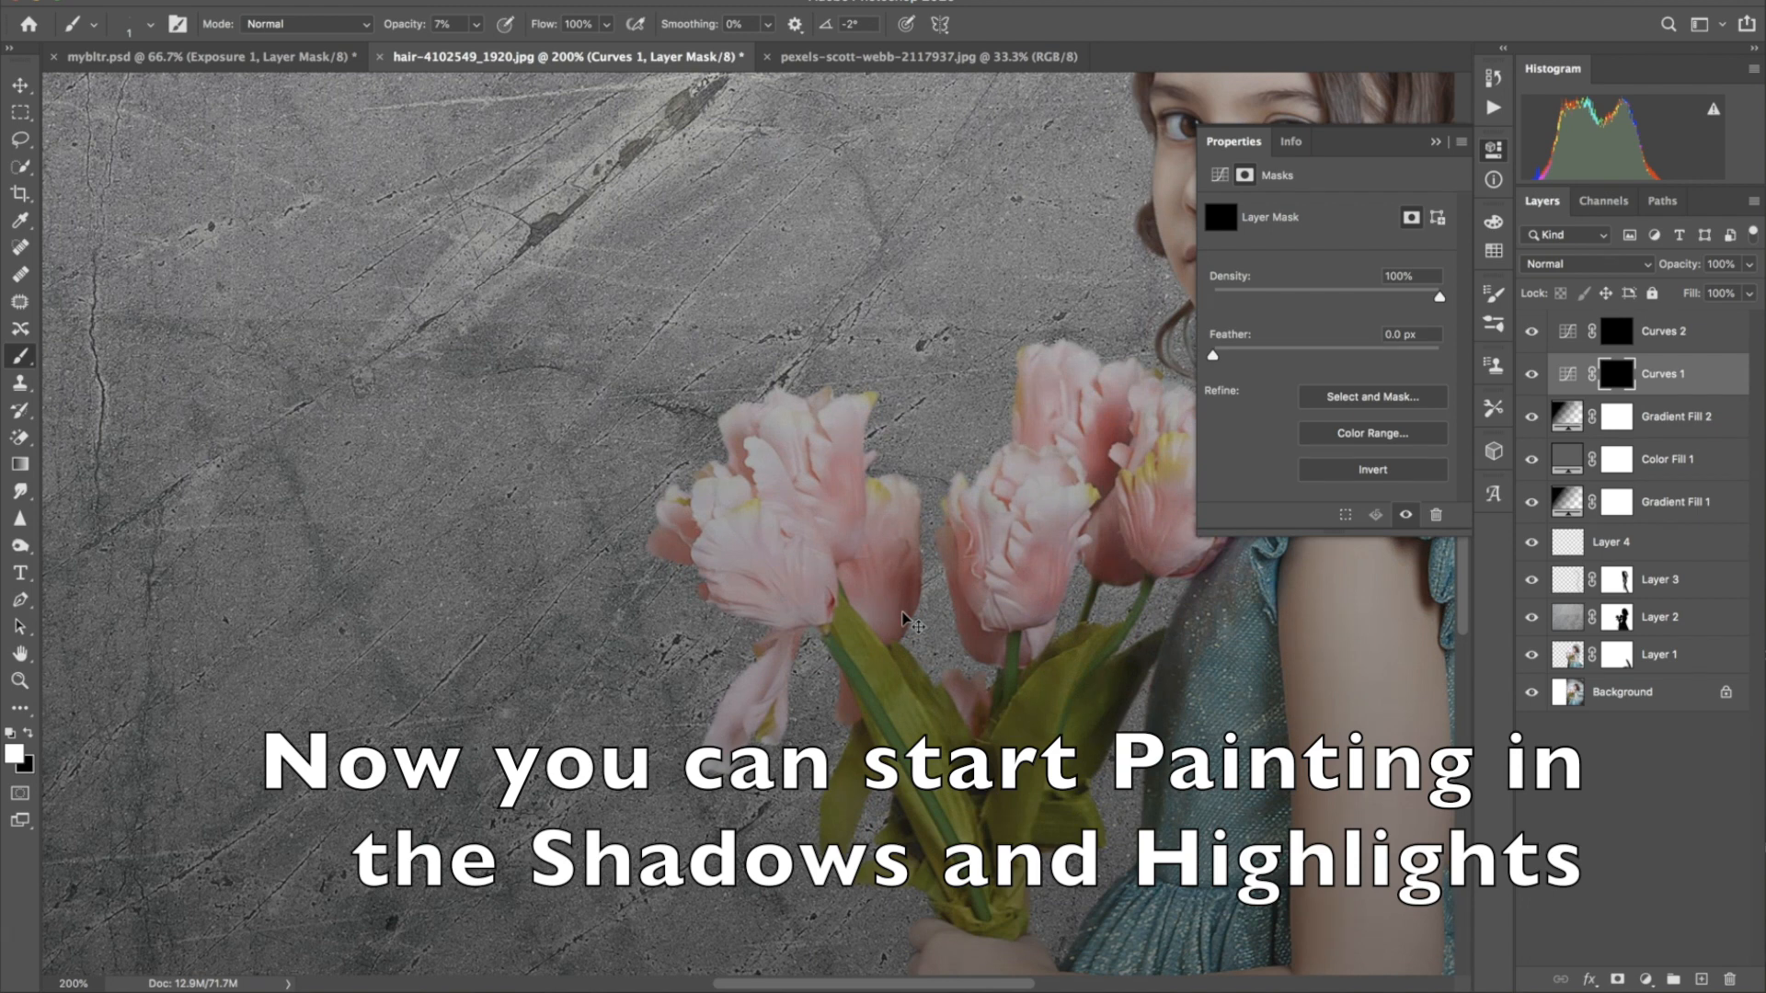
scroll(906, 623, down, 5)
scroll(906, 622, right, 3)
click(150, 24)
click(876, 628)
key(0)
key(3)
drag(407, 31, 404, 33)
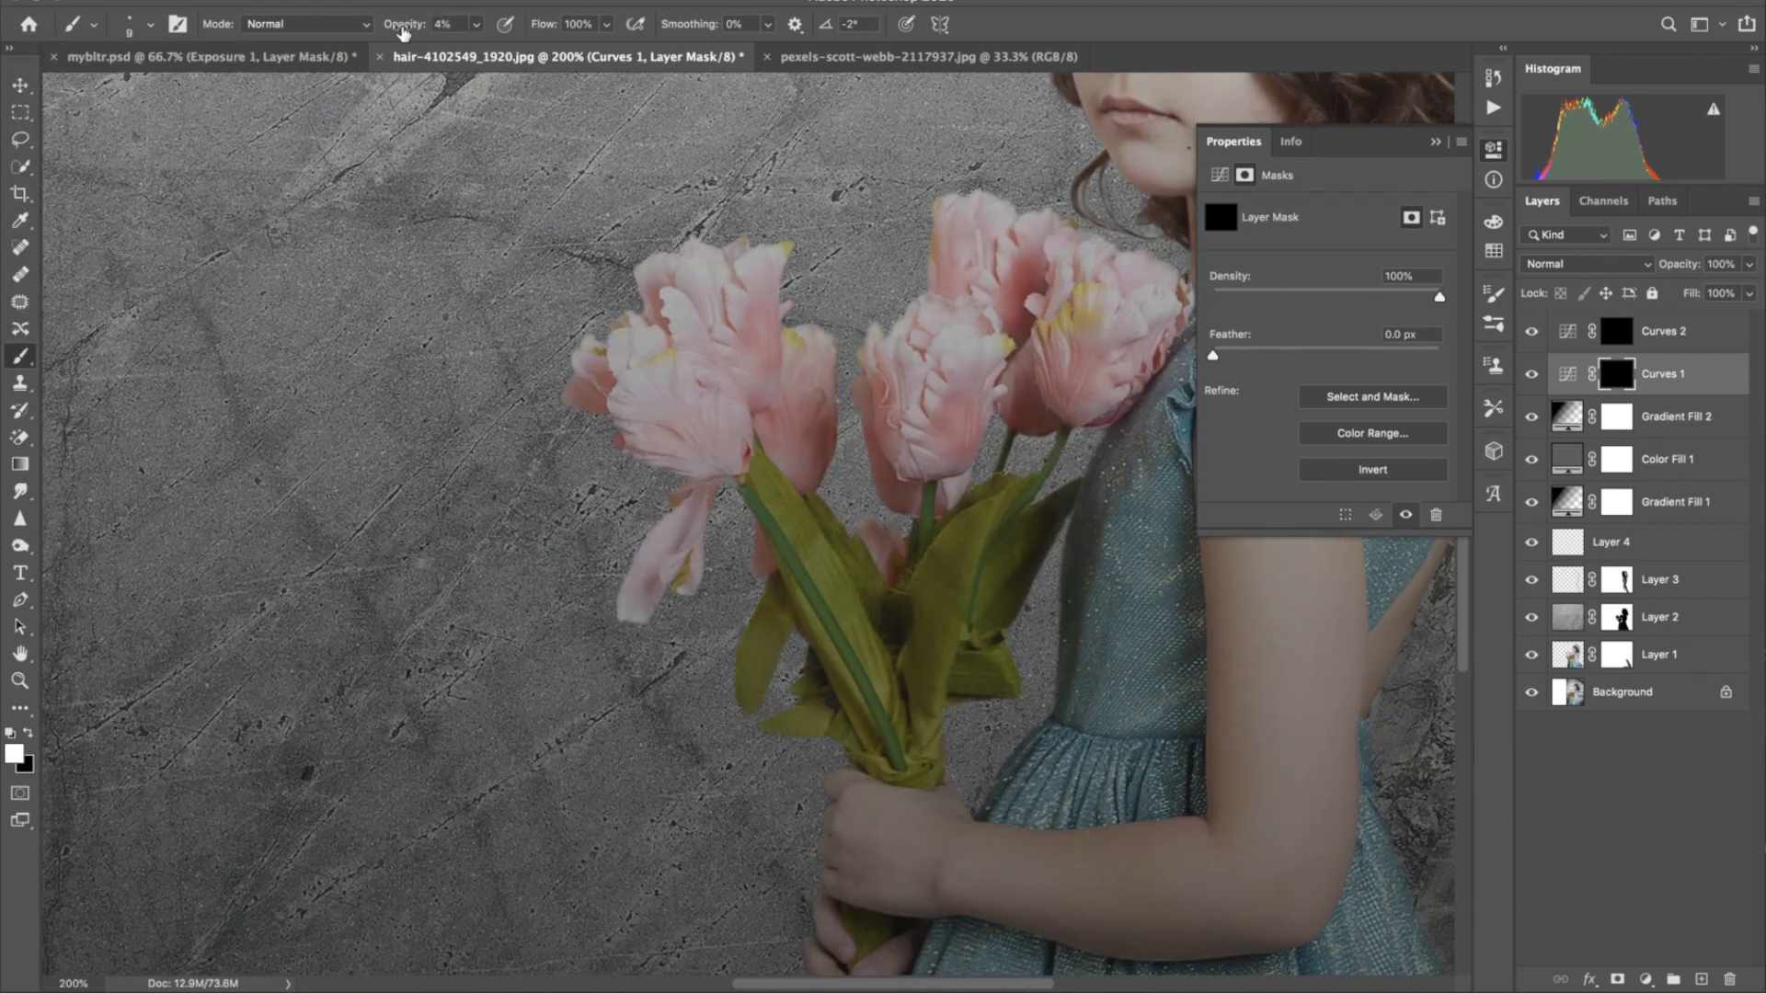
Enlarge the brush to 20 px and paint subtle shadows on the flowers and girl through the darkening Curves mask
key(bracketright)
key(bracketright)
key(bracketright)
key(bracketright)
key(bracketright)
key(bracketright)
key(bracketright)
mouse_move(1185, 454)
mouse_down()
mouse_move(899, 638)
mouse_move(828, 743)
mouse_up()
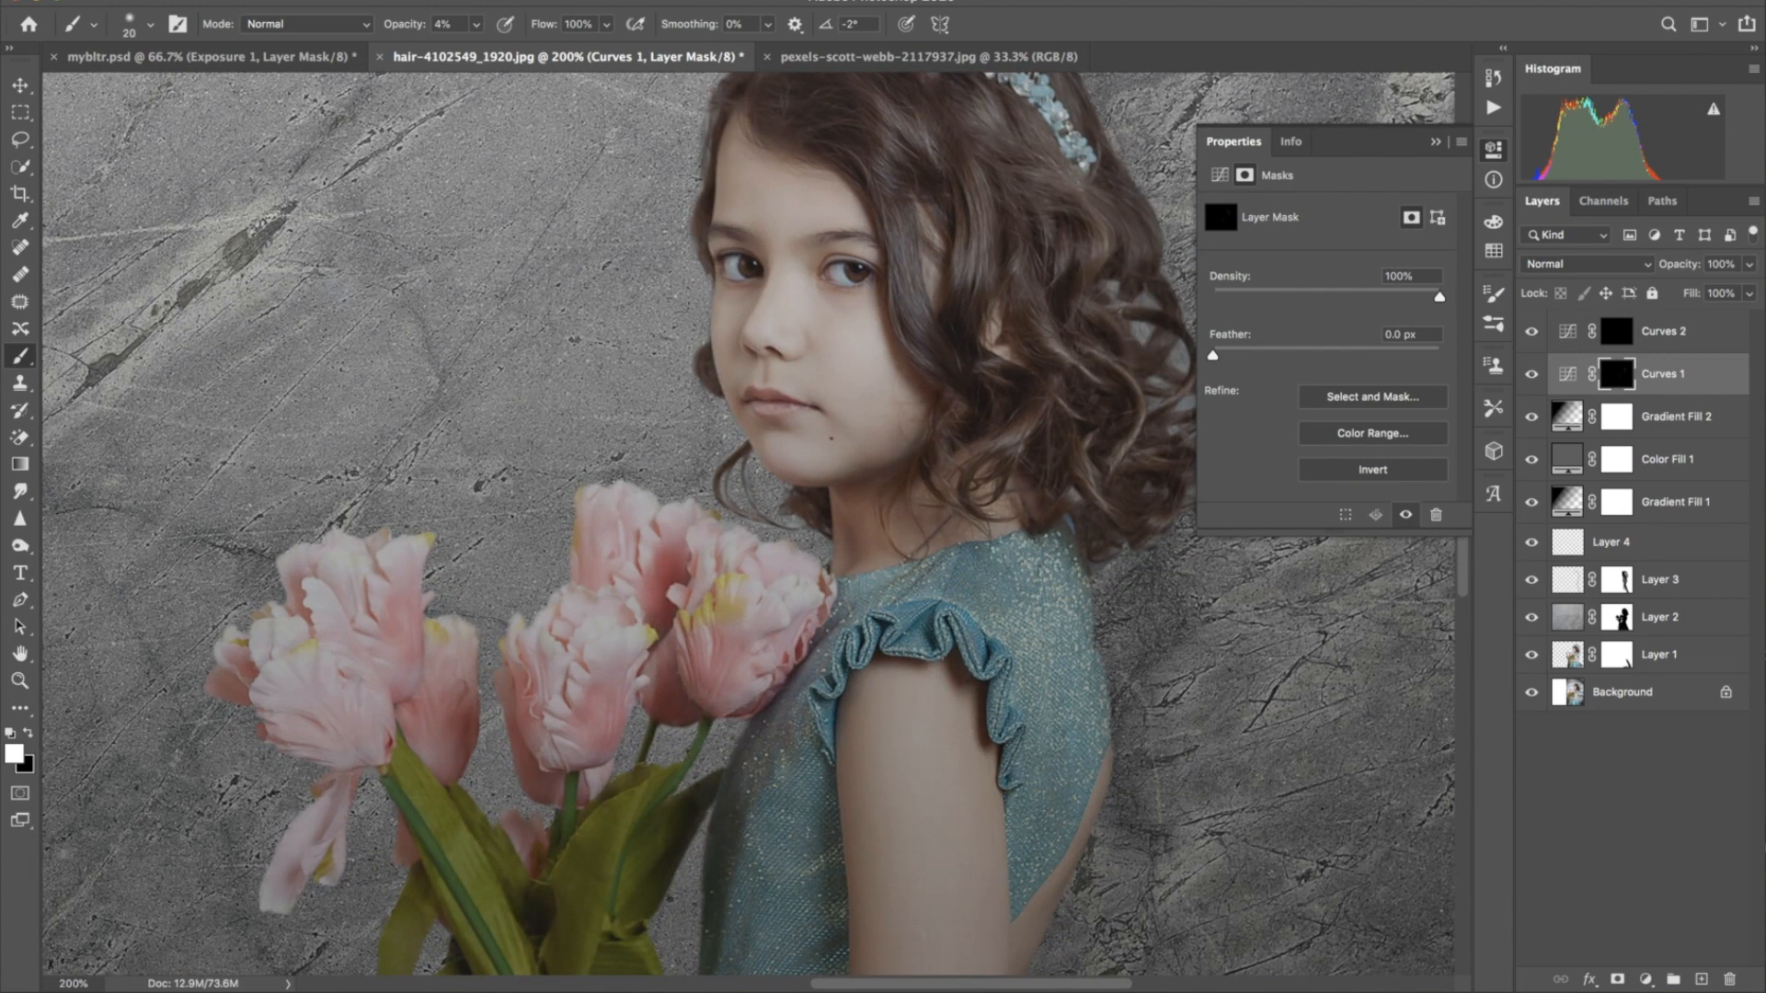
drag(928, 621, 975, 358)
Shade the larger areas of the dress on the darkening Curves mask with a soft brush of 35 to 50 px
key(bracketright)
key(bracketright)
key(bracketright)
key(bracketright)
key(super+minus)
key(bracketright)
key(bracketright)
key(bracketright)
key(bracketright)
key(bracketright)
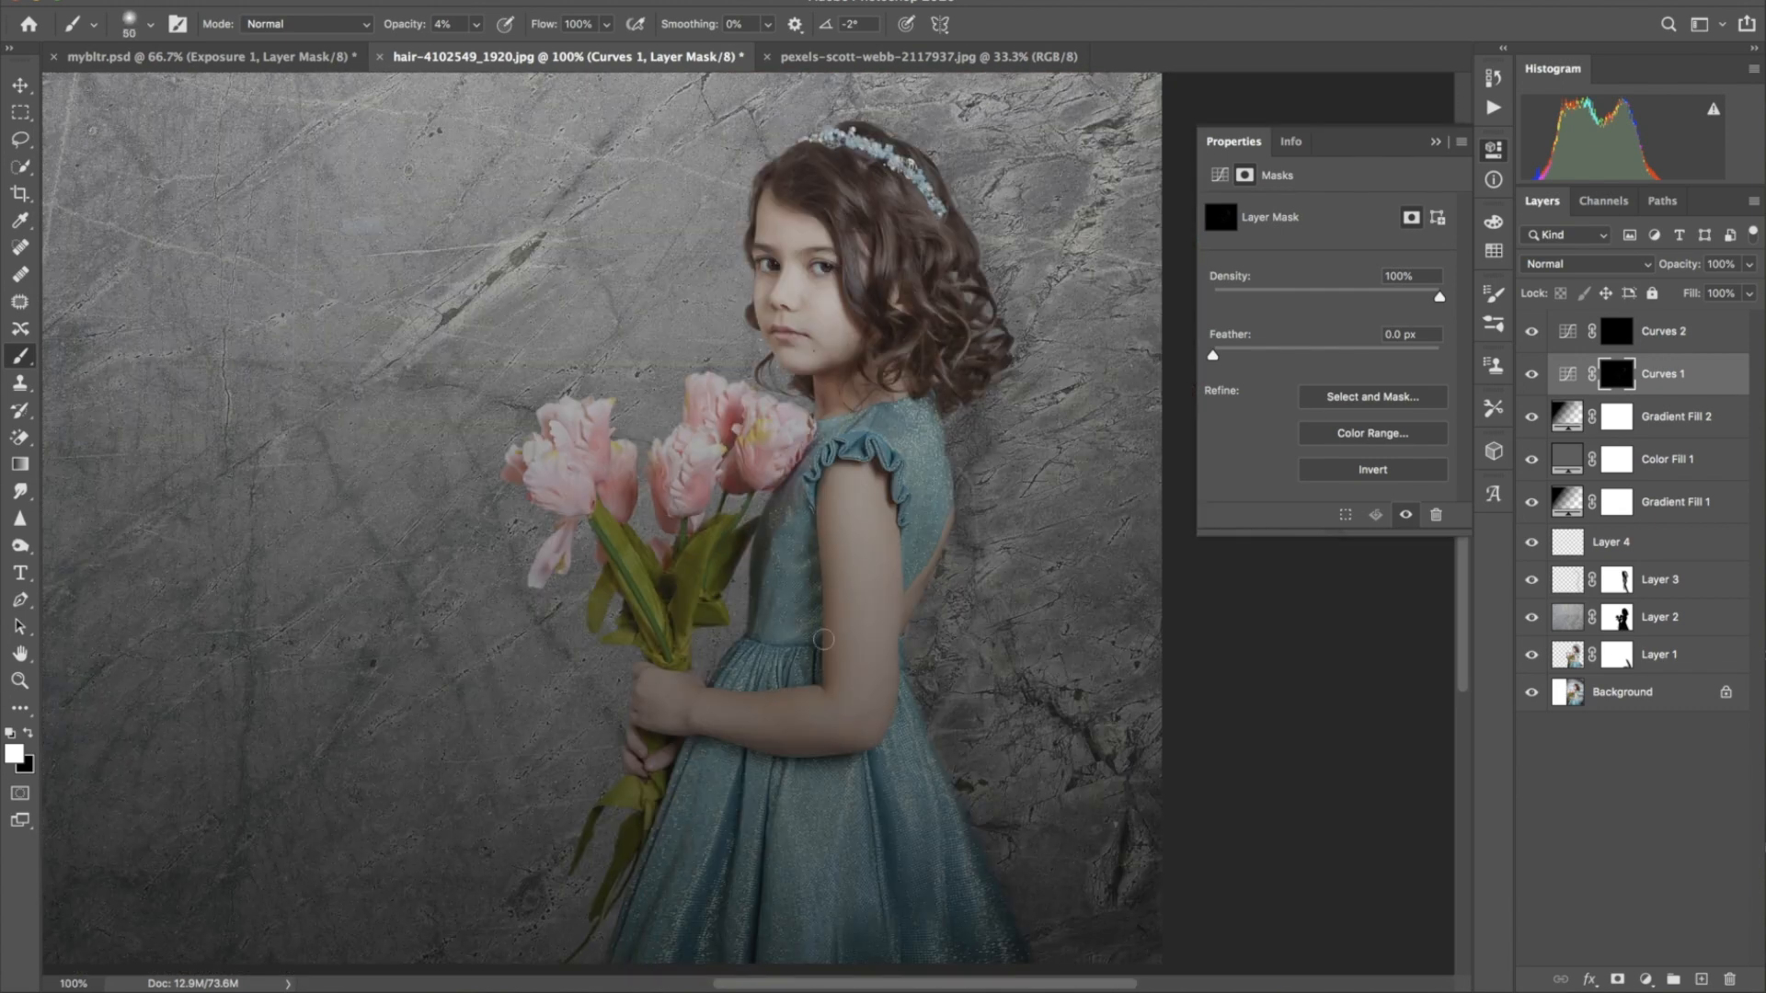
key(bracketleft)
key(bracketleft)
drag(707, 898, 727, 846)
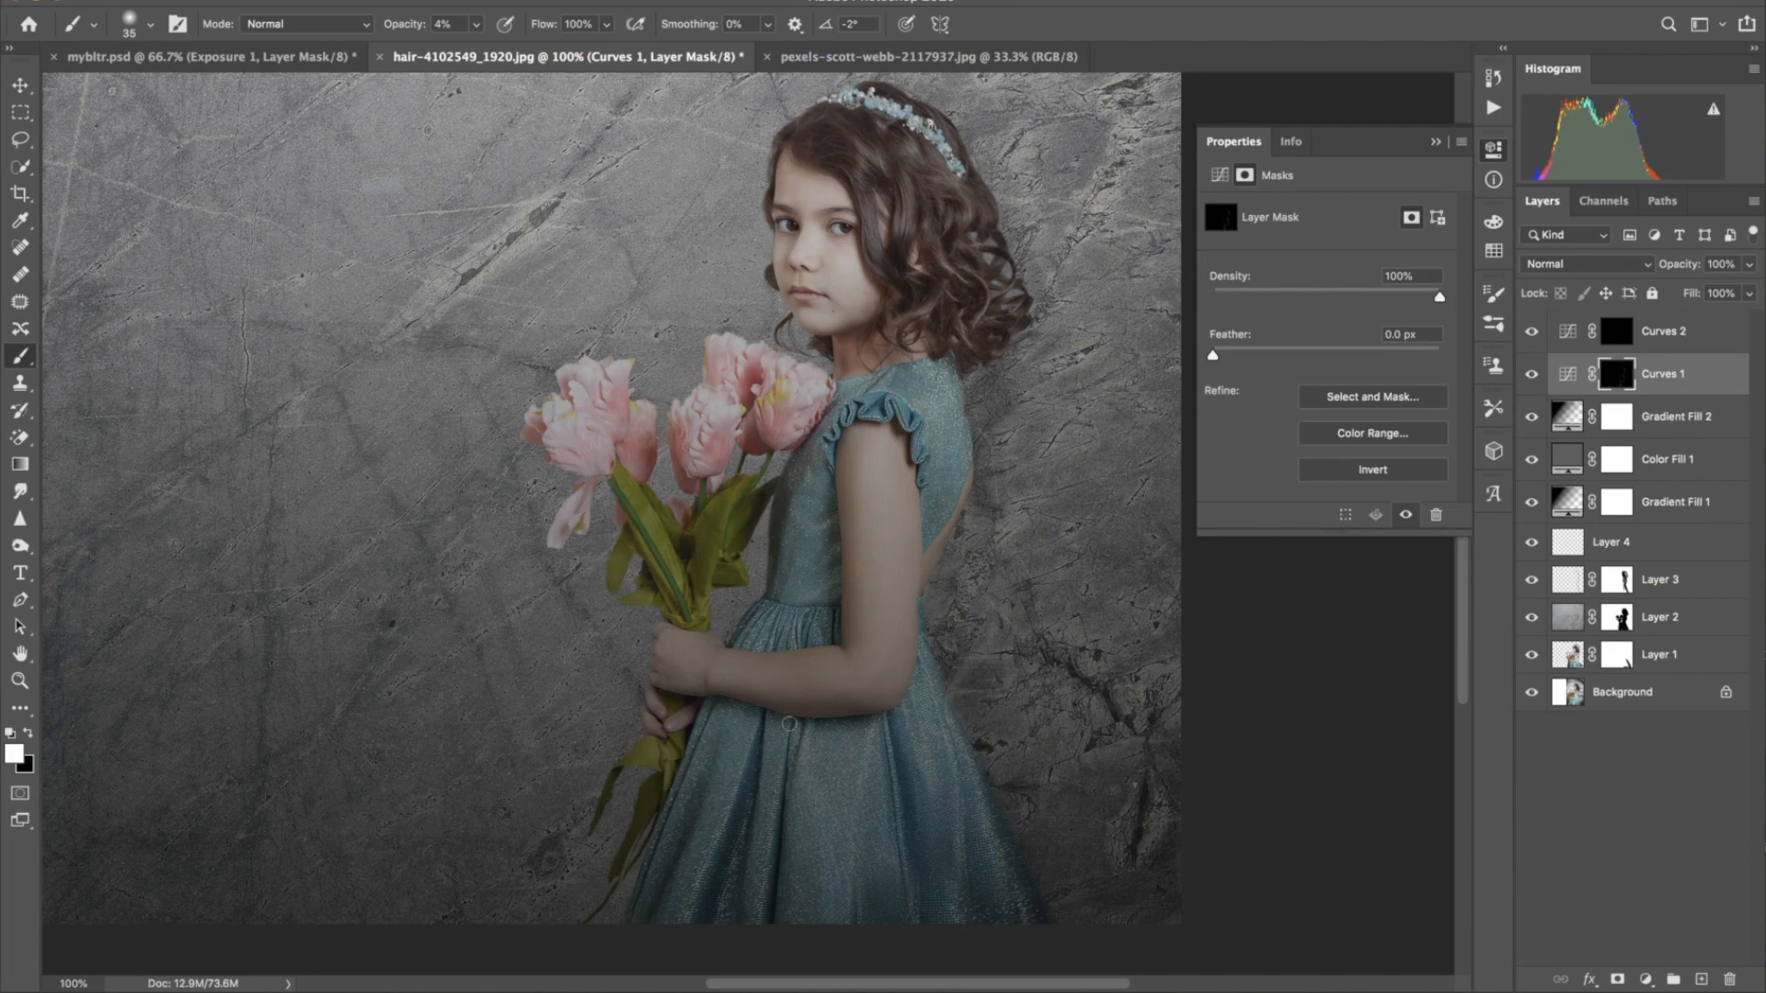
Select the brightening Curves layer's mask and paint highlights on the flowers and upper dress with a 20 px brush
key(bracketleft)
key(bracketleft)
key(bracketleft)
key(bracketleft)
key(bracketleft)
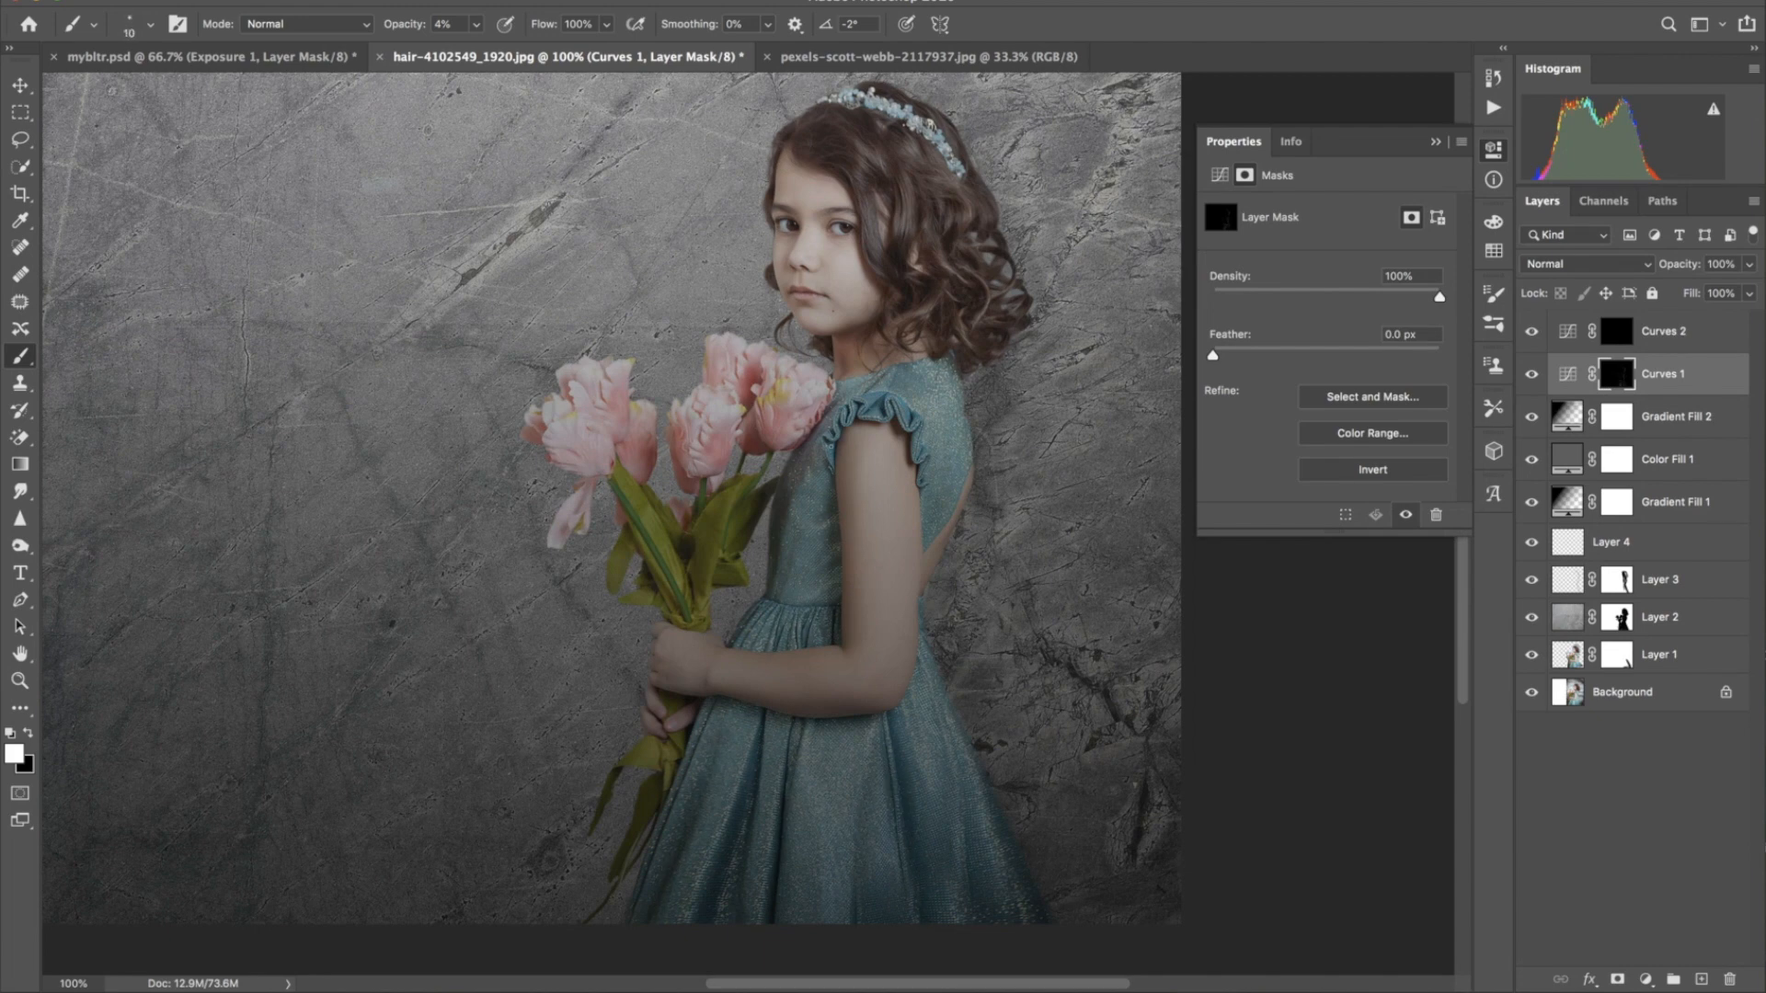
click(1616, 332)
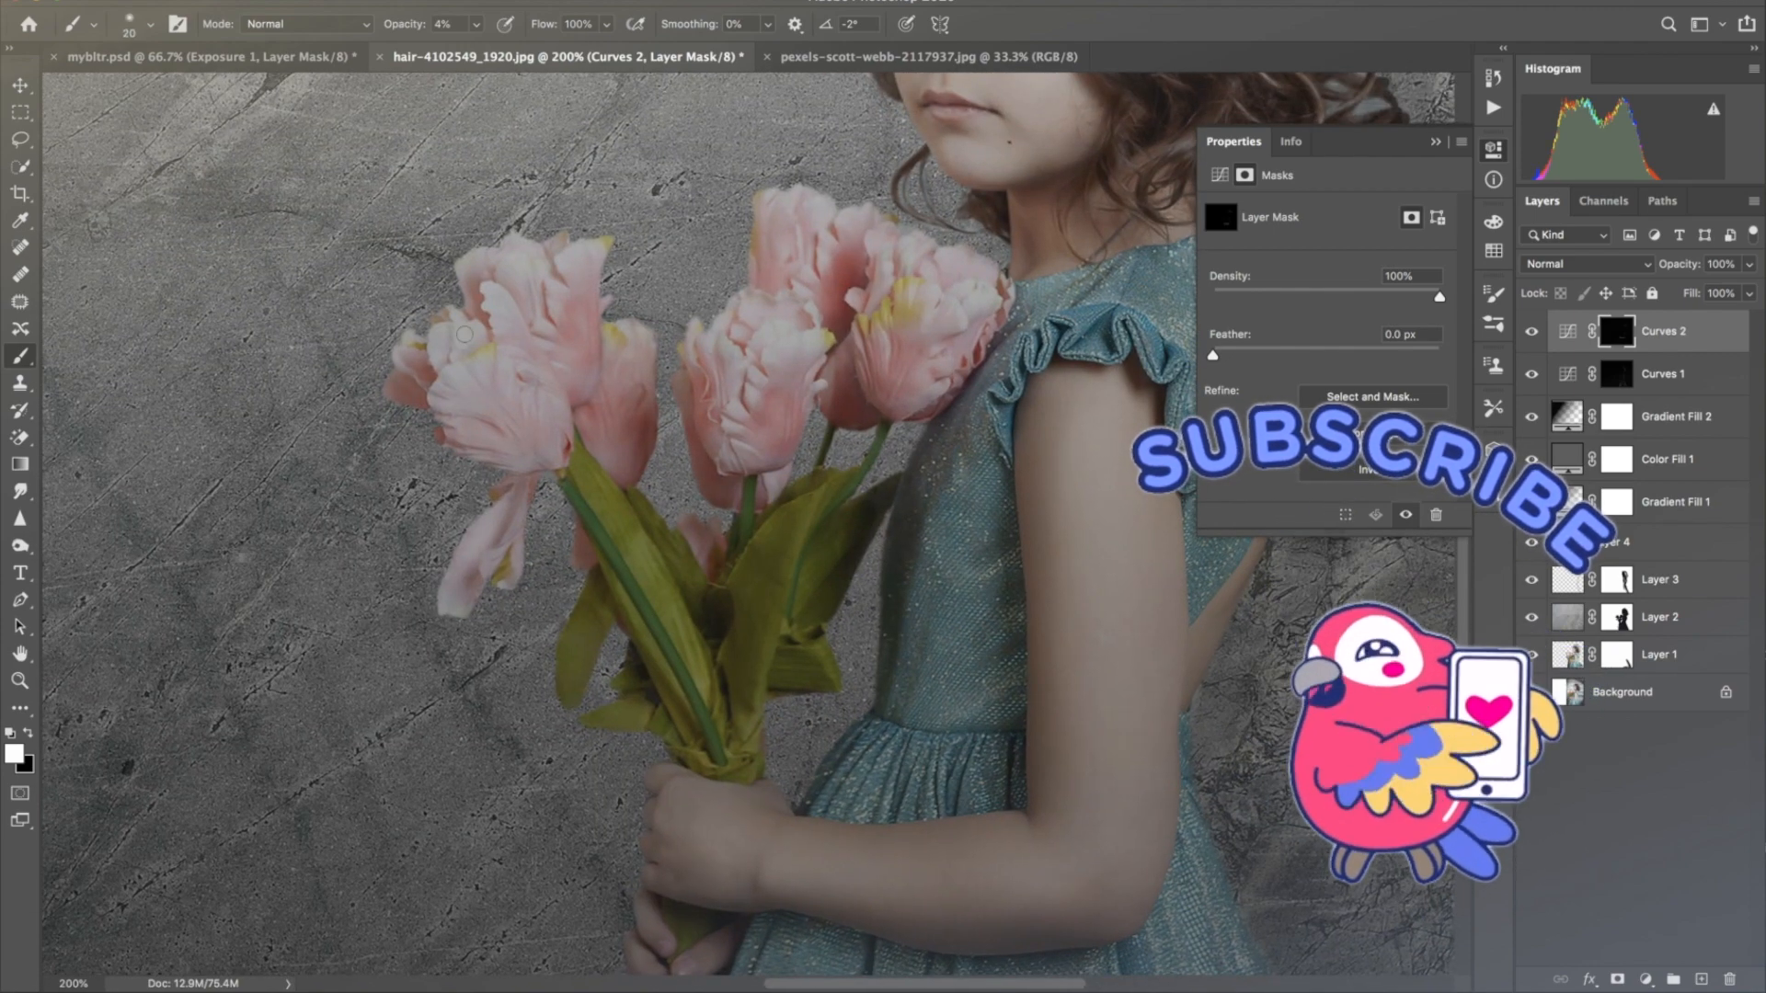
key(bracketleft)
drag(799, 658, 762, 483)
drag(609, 775, 618, 811)
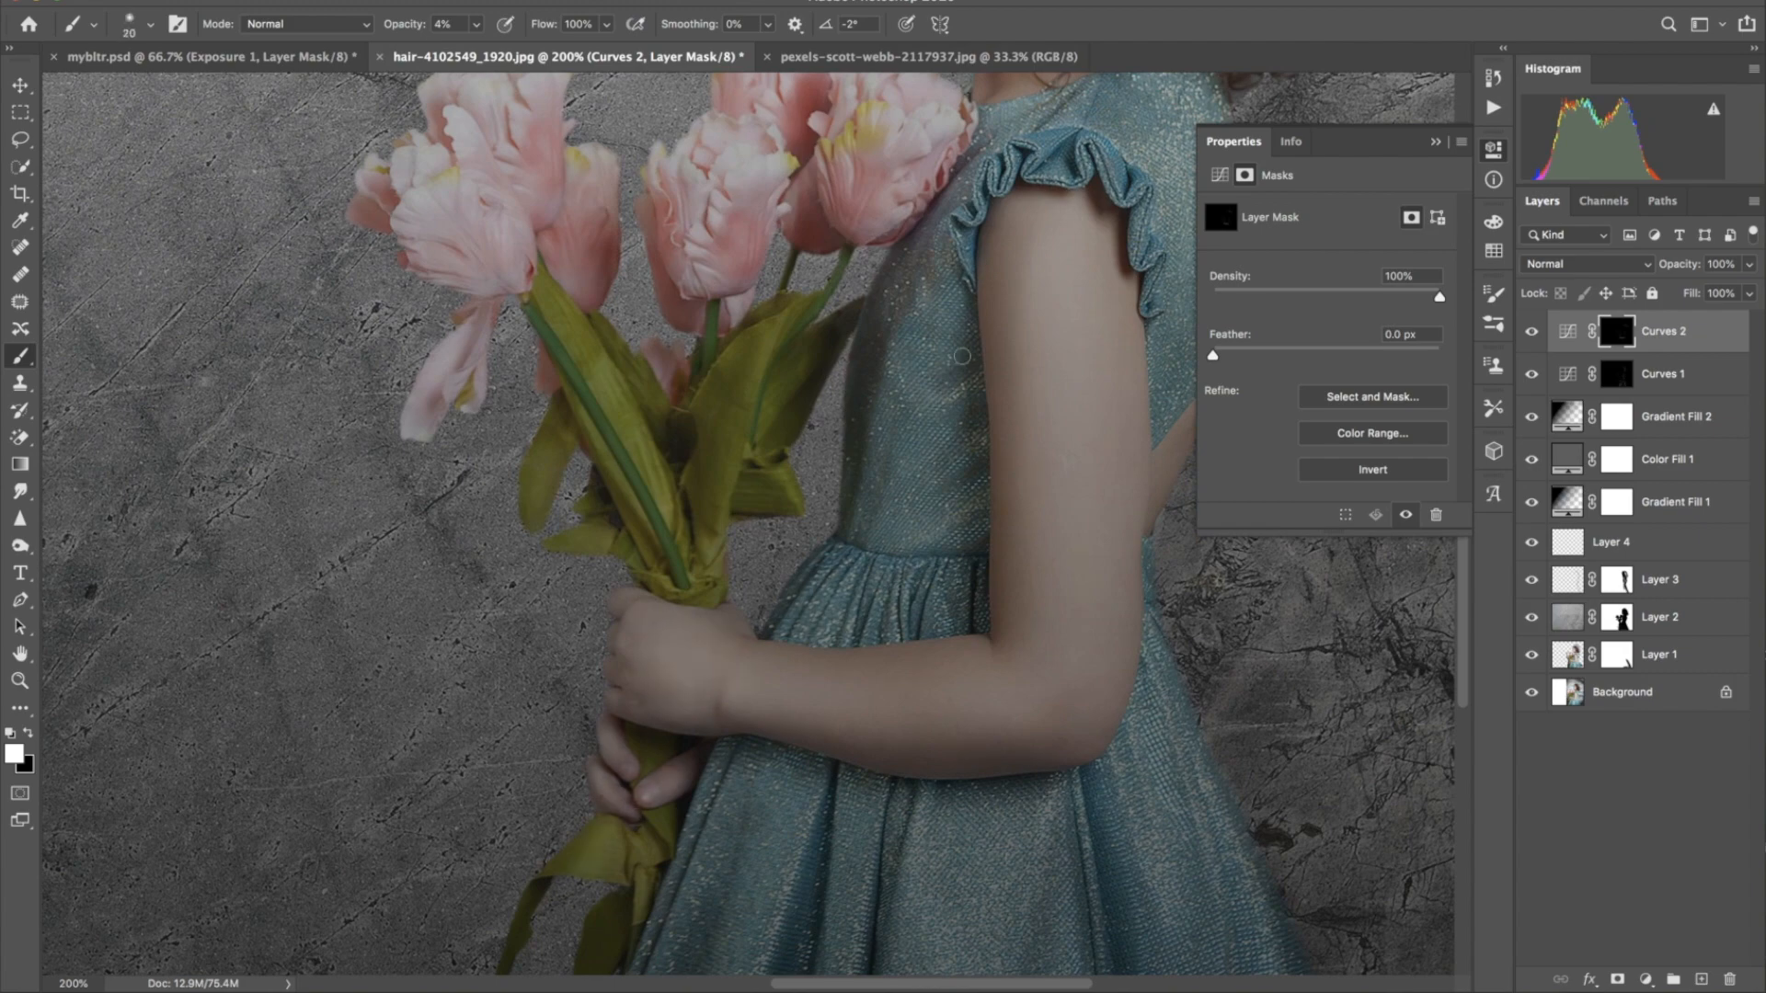
drag(941, 478, 815, 695)
Brighten the skirt folds on the brightening Curves mask with a larger brush of about 70 px
key(bracketright)
key(bracketright)
key(bracketright)
key(bracketright)
key(bracketright)
key(bracketright)
key(bracketright)
key(bracketright)
key(bracketright)
drag(897, 920, 897, 400)
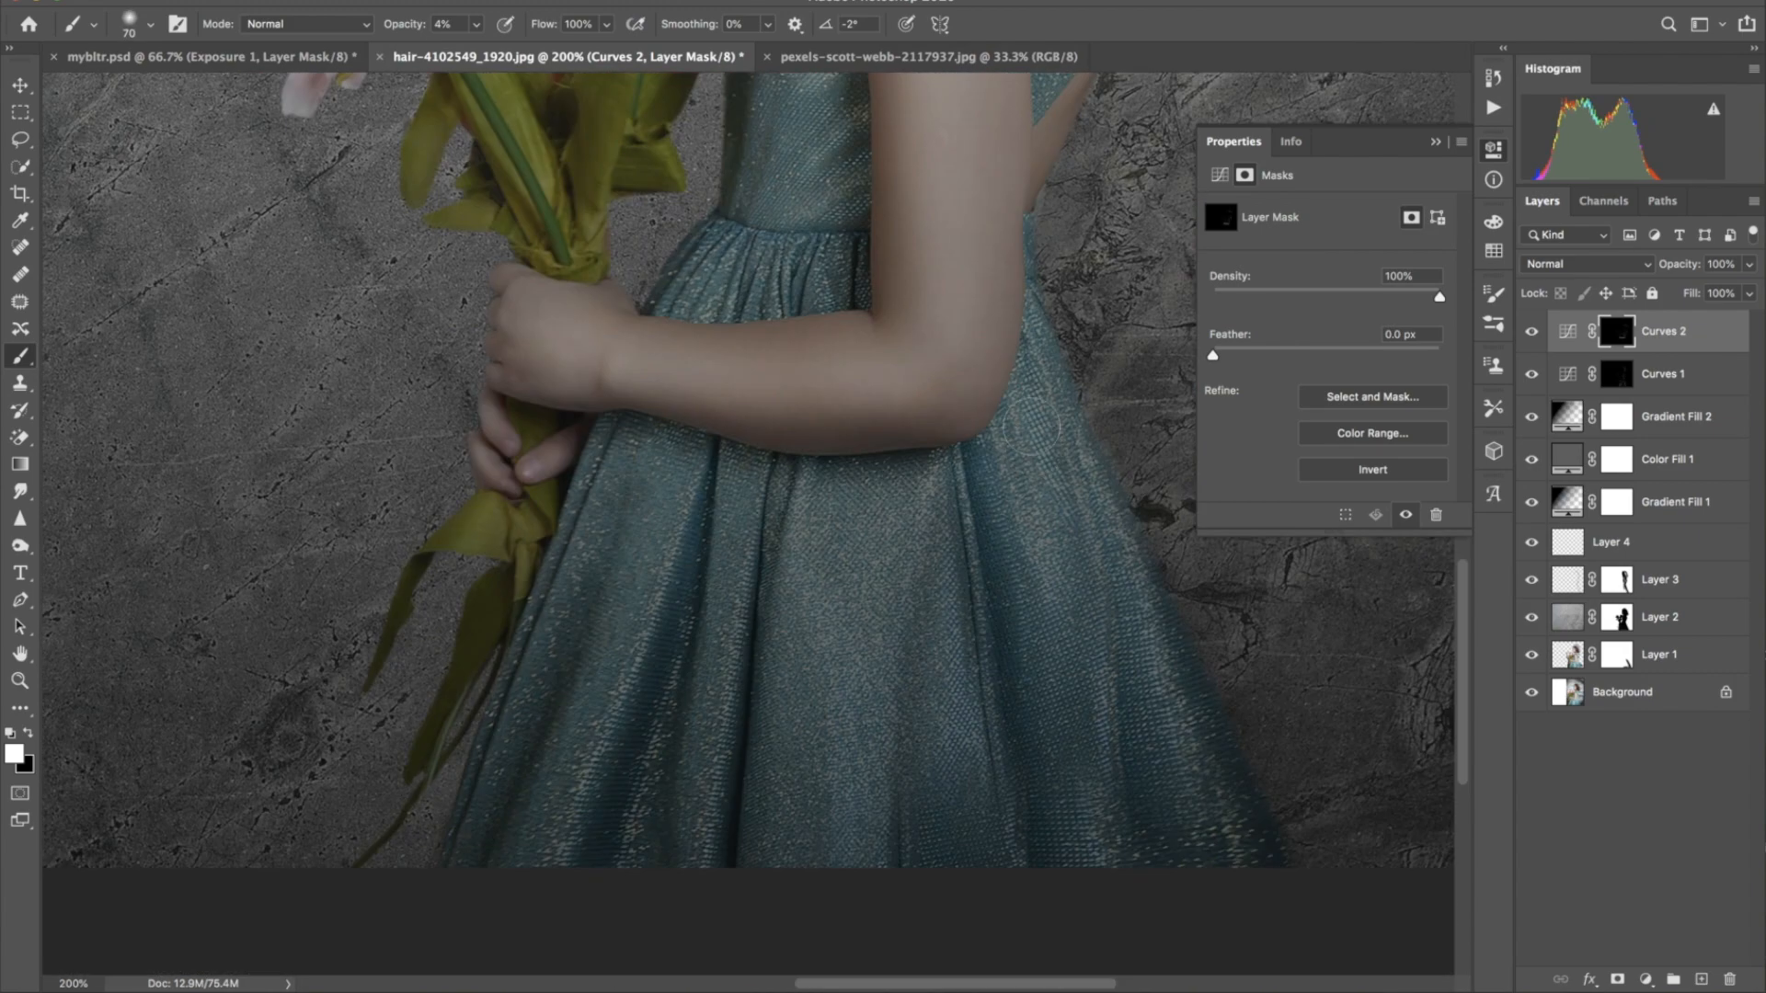
Reduce the brush to about 20 px and refine smaller highlights through the brightening Curves mask
key(bracketleft)
key(bracketleft)
key(bracketleft)
key(bracketleft)
key(bracketleft)
key(bracketleft)
key(bracketleft)
key(bracketleft)
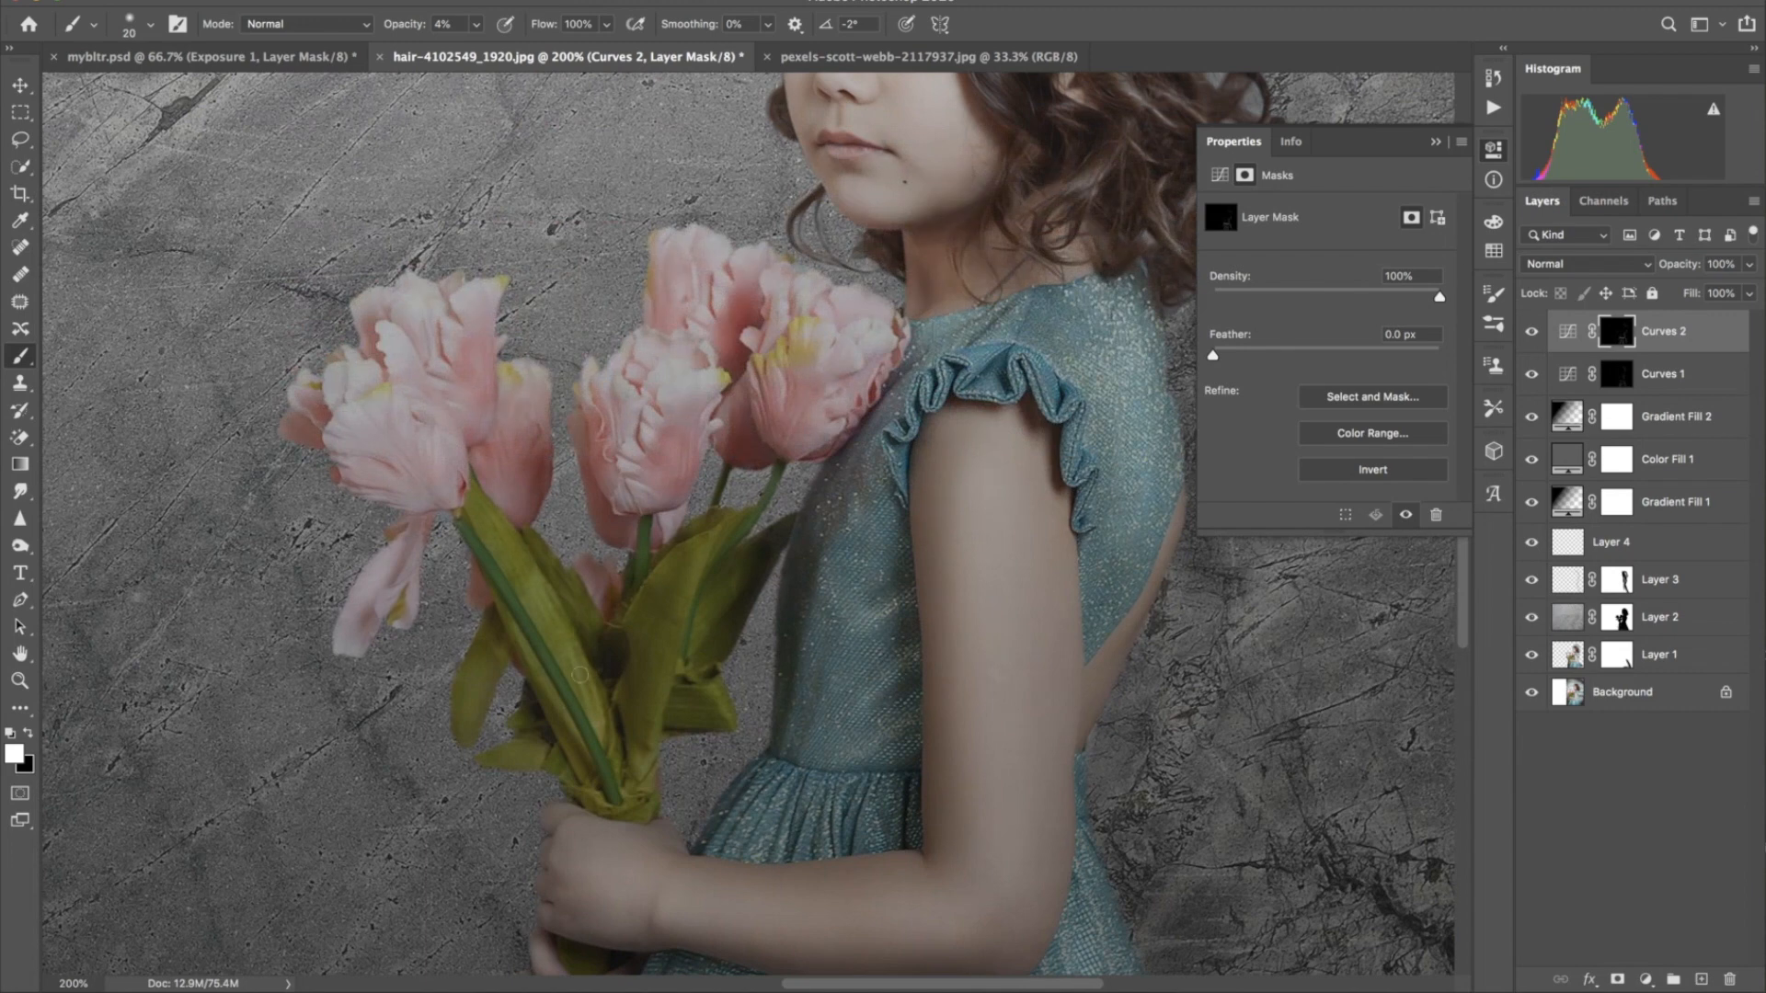
key(bracketright)
key(bracketright)
key(bracketright)
Return to the darkening Curves mask and shade fine details of the face and hair with a 6 px brush
key(alt+bracketleft)
key(bracketleft)
key(bracketleft)
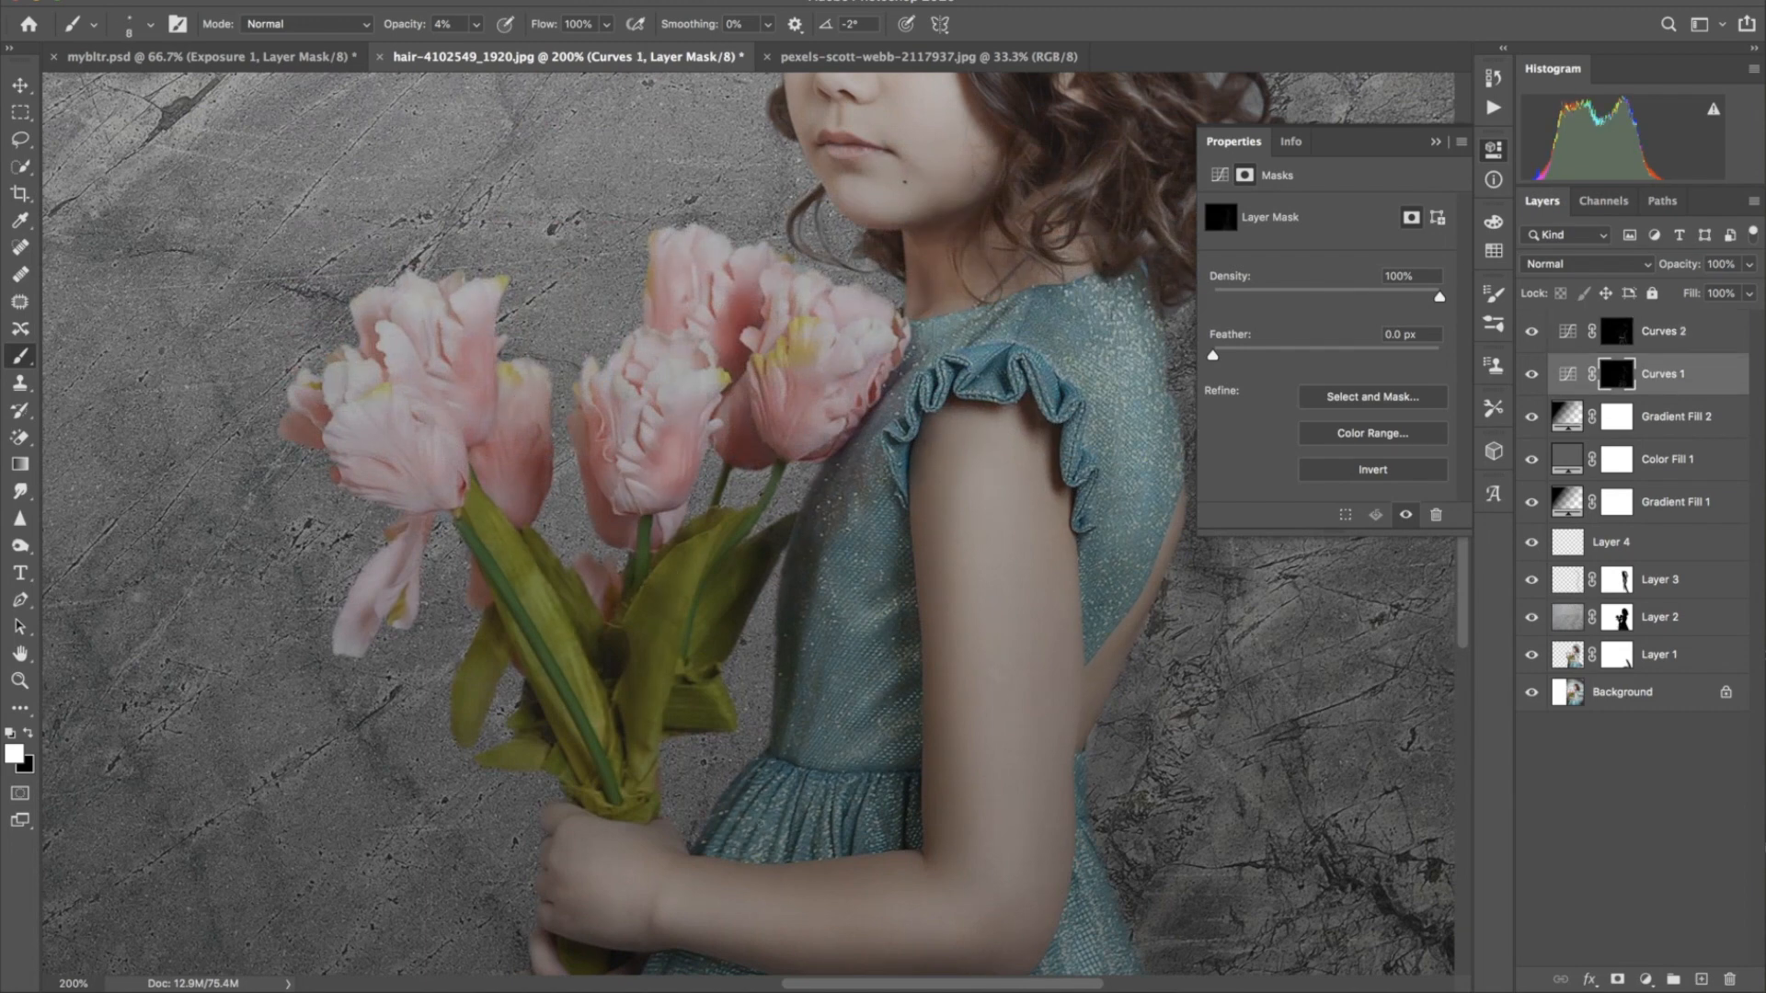
key(bracketright)
drag(1041, 130, 981, 442)
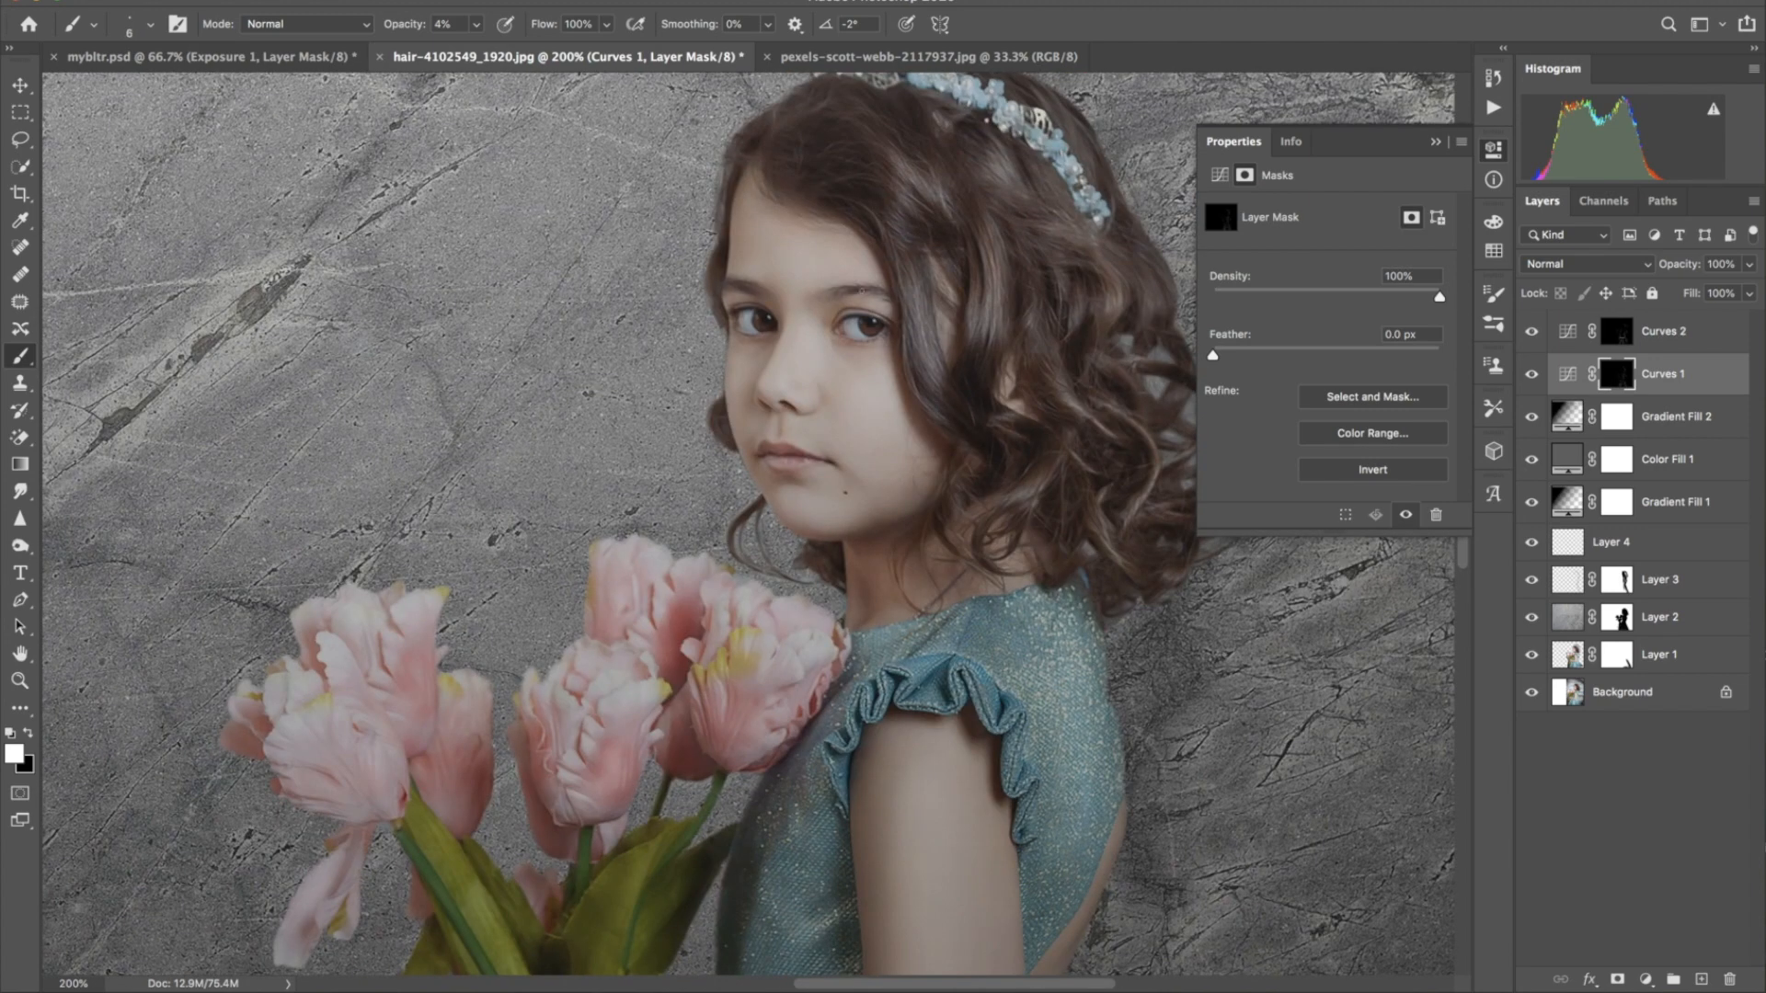
key(super+minus)
key(super+minus)
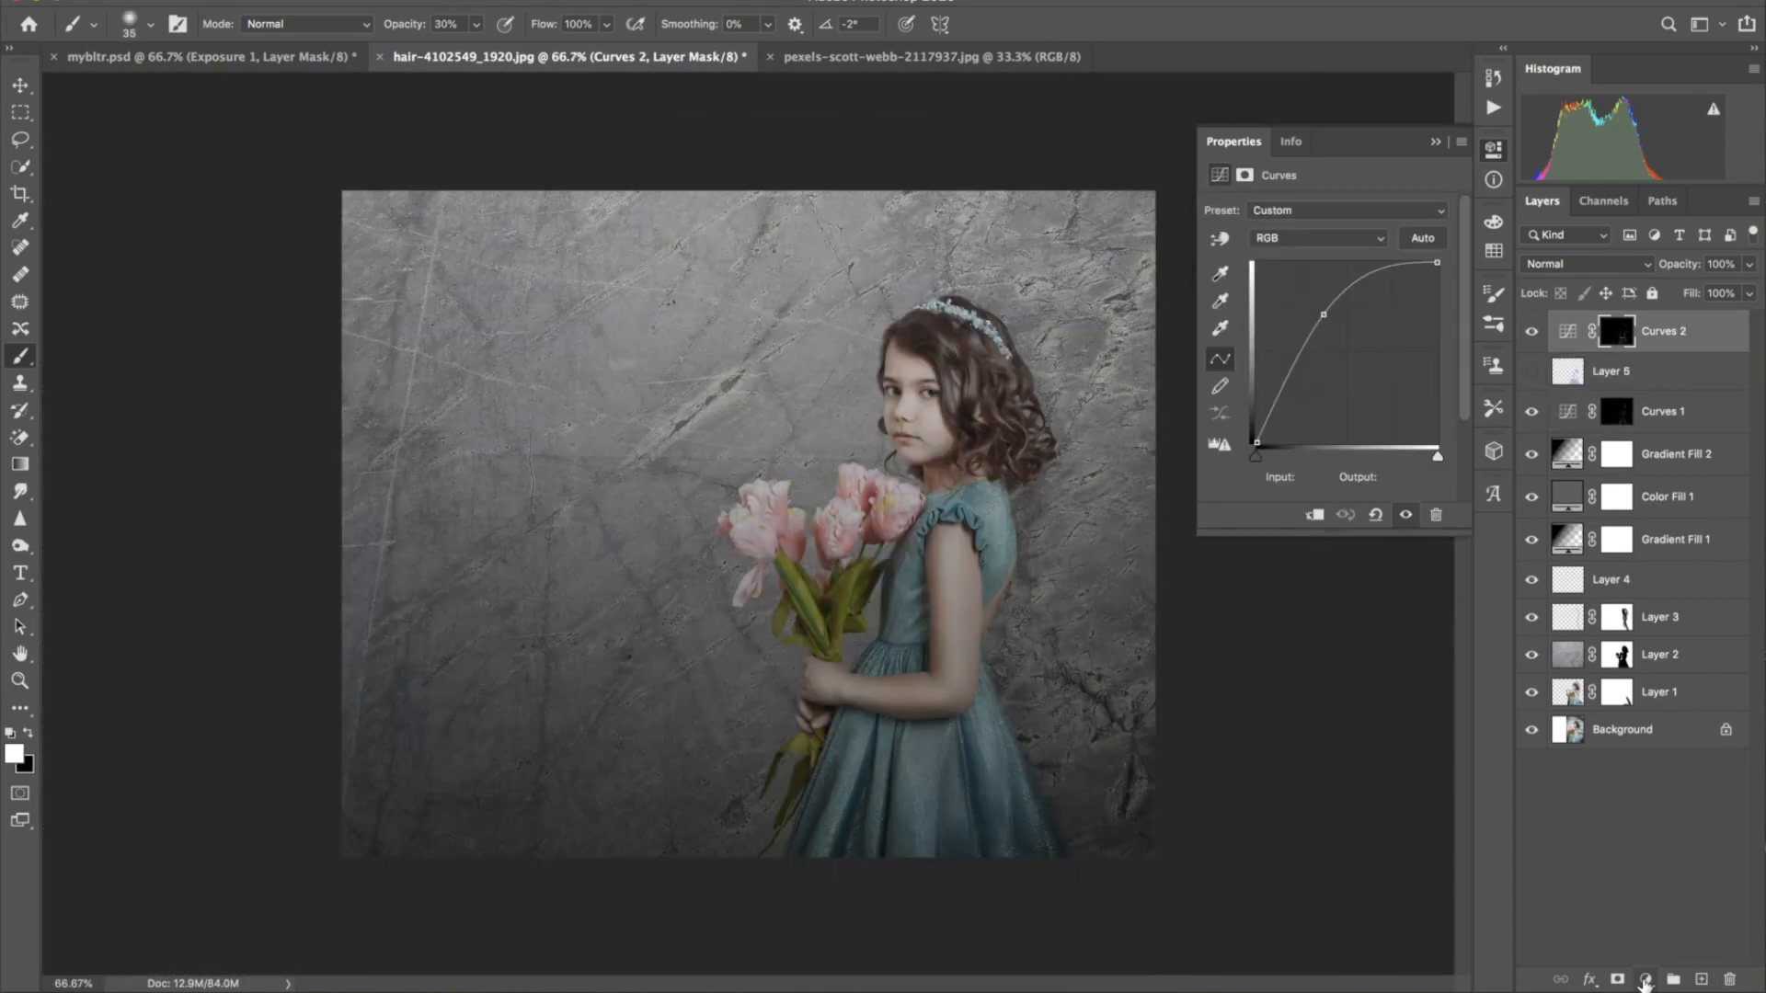
Set the foreground colour to black and add a Gradient Fill layer above the brightening Curves layer
click(1647, 980)
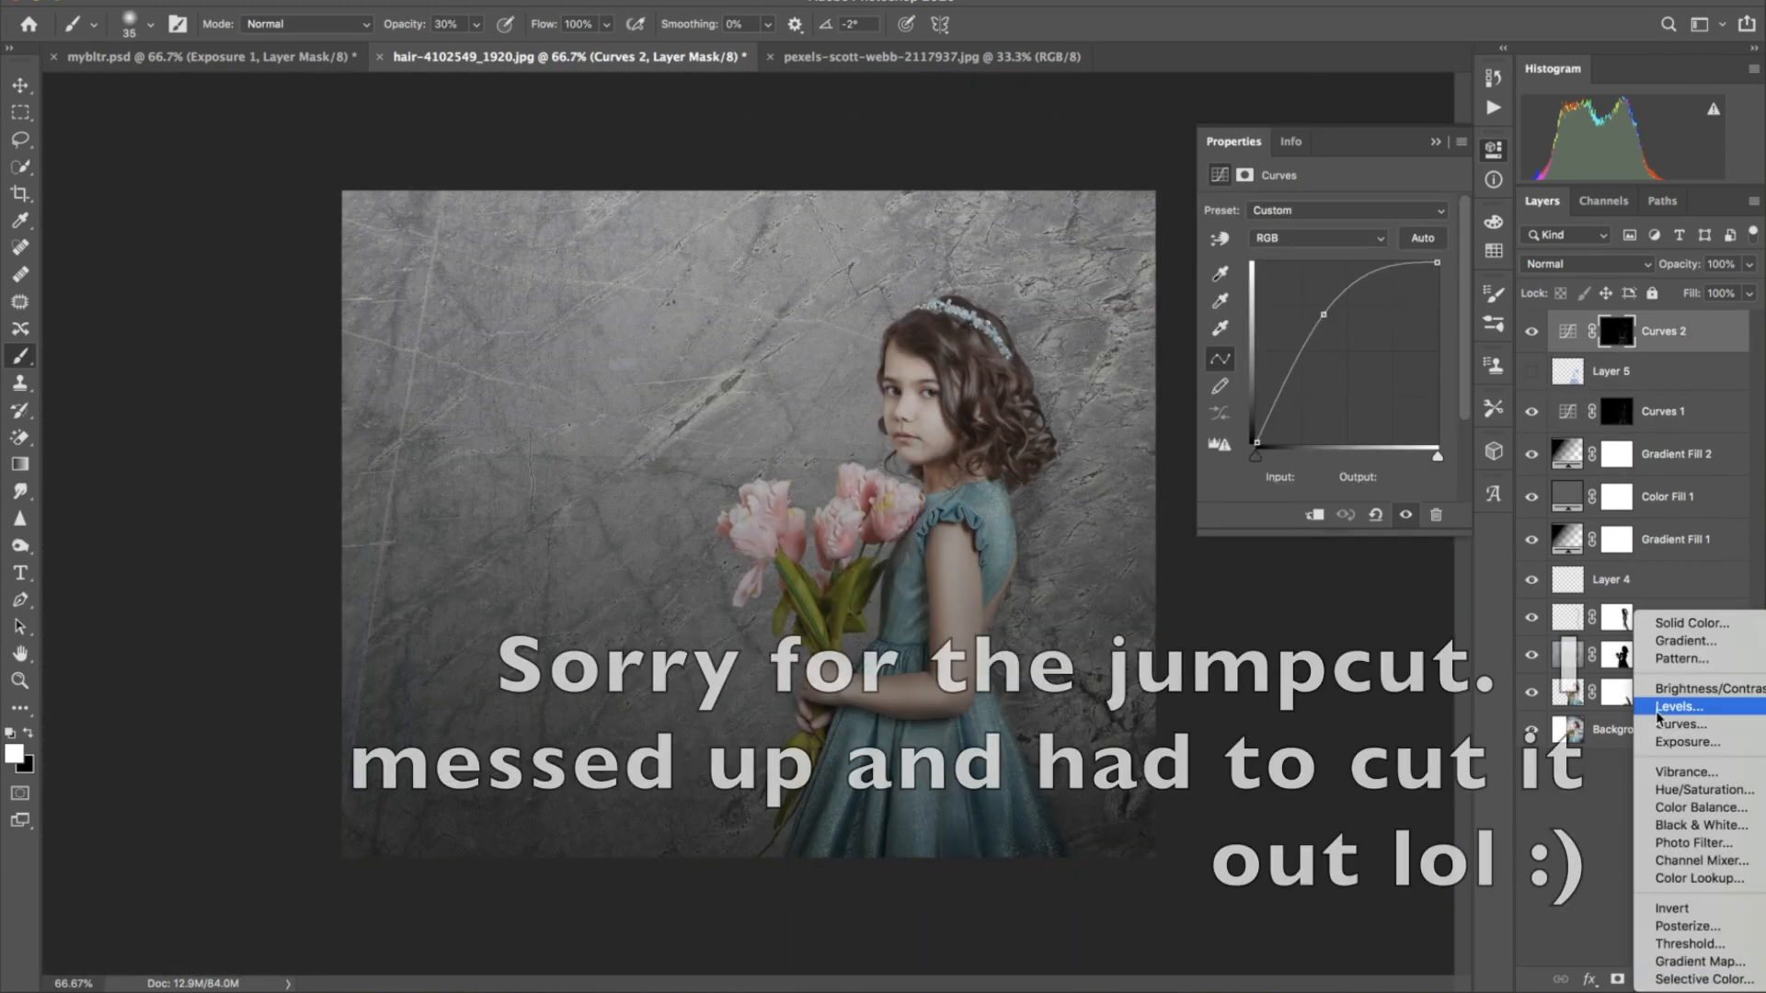
key(Escape)
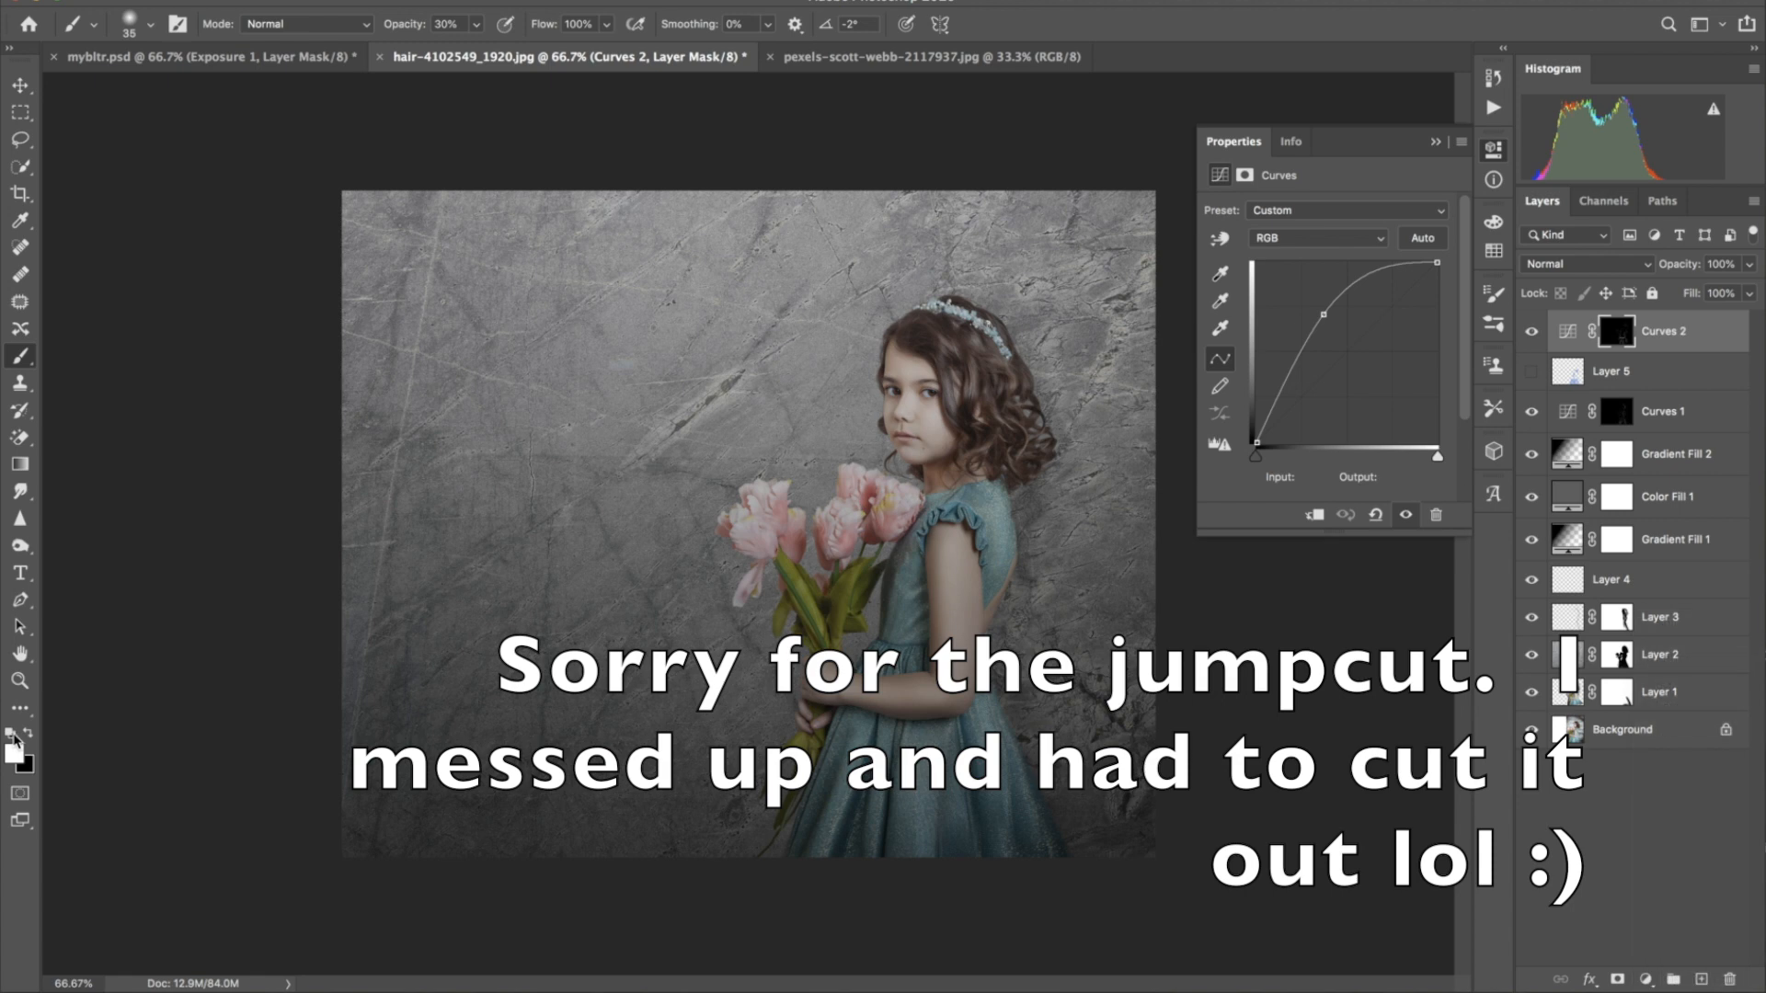
click(11, 735)
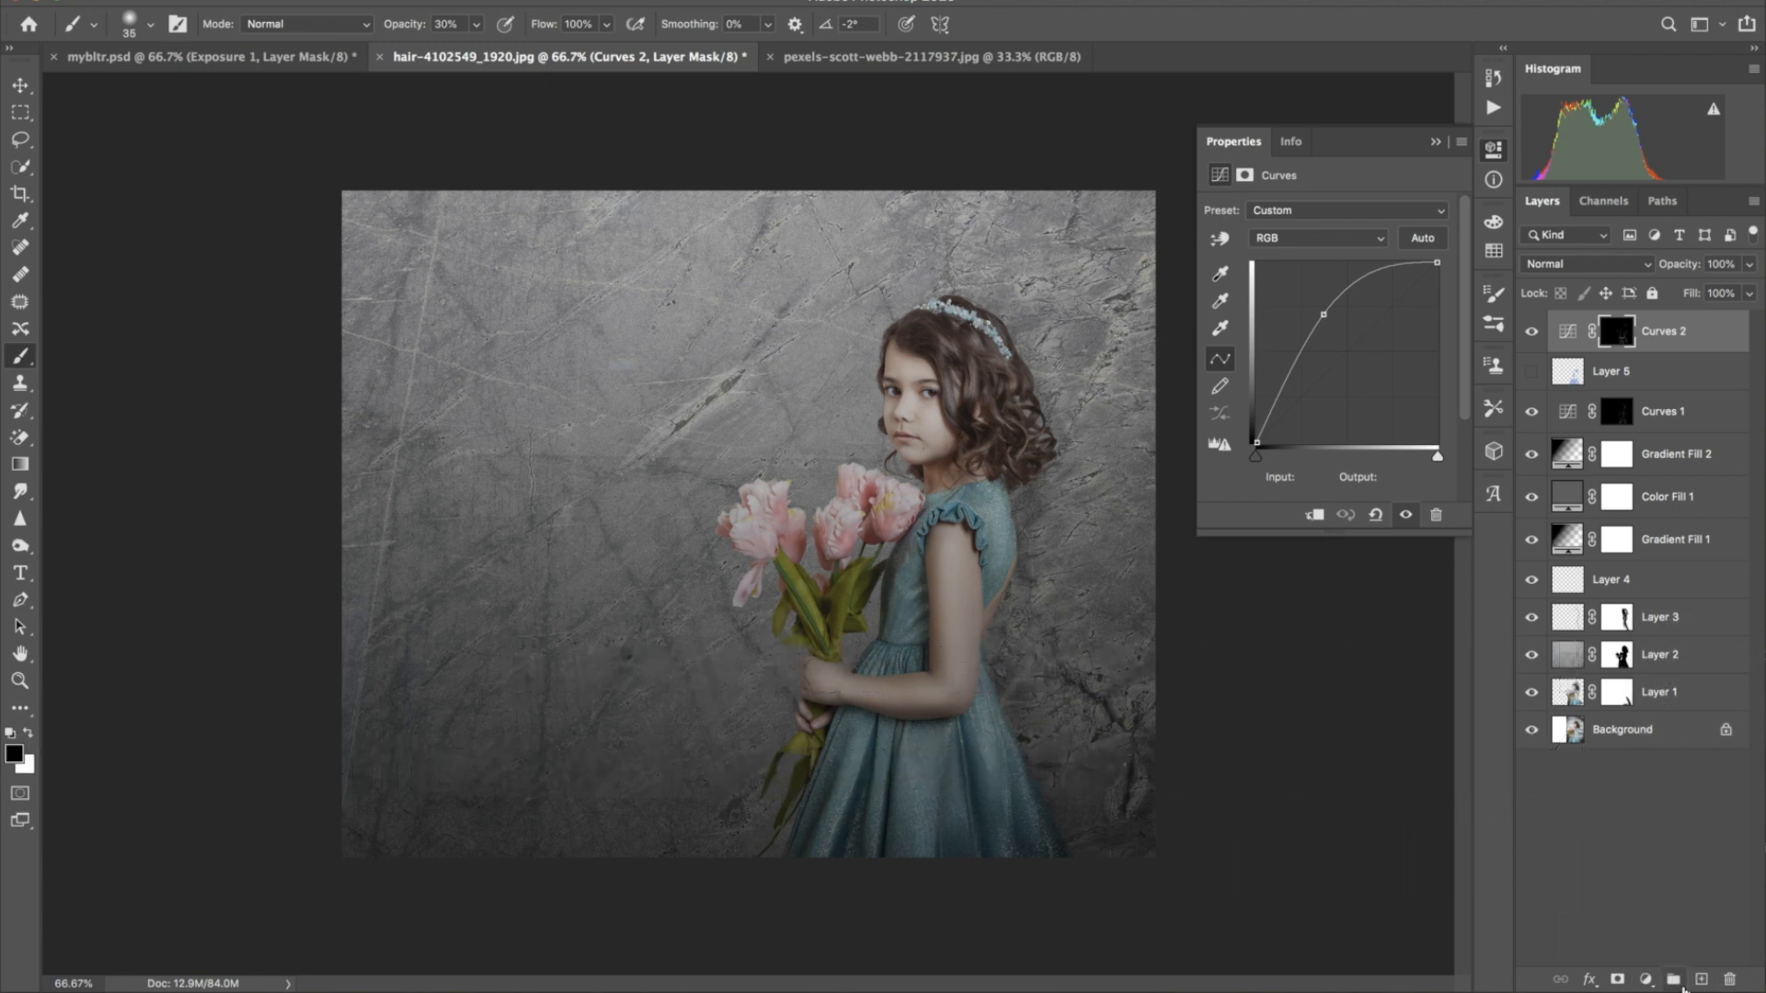
click(1644, 979)
click(1658, 643)
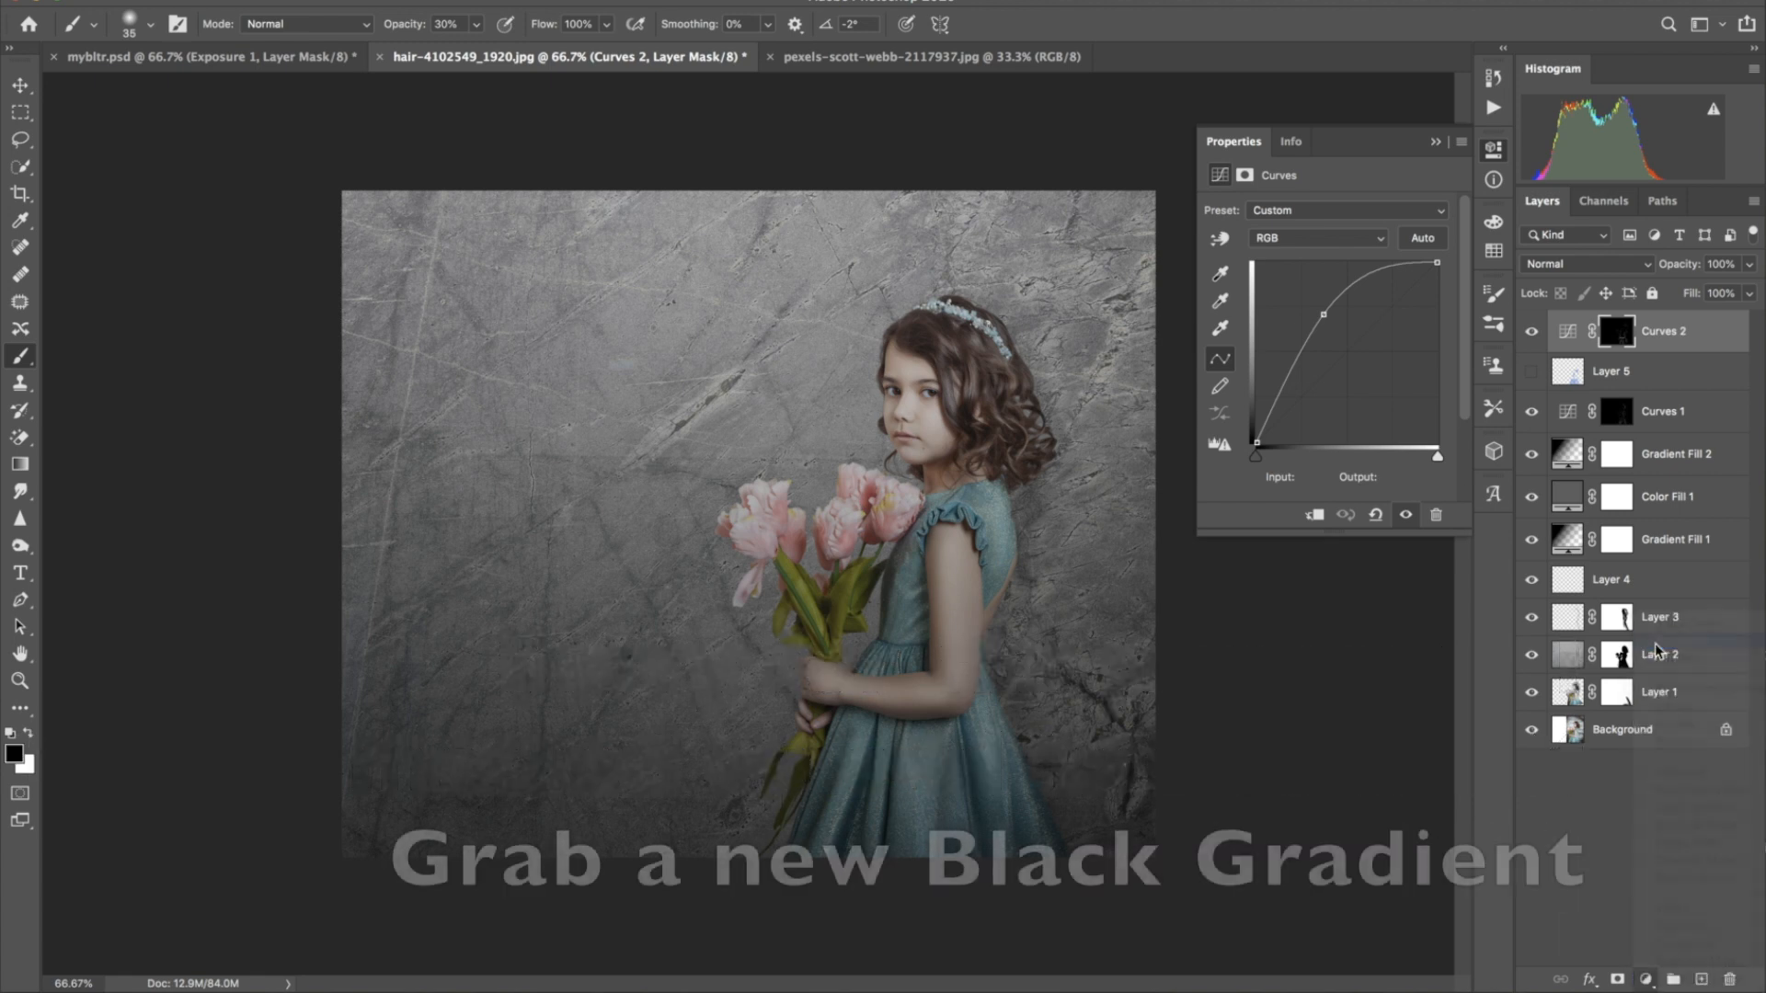
Set both colour stops of the new gradient to black (000000), keeping its fade to transparent
click(1301, 165)
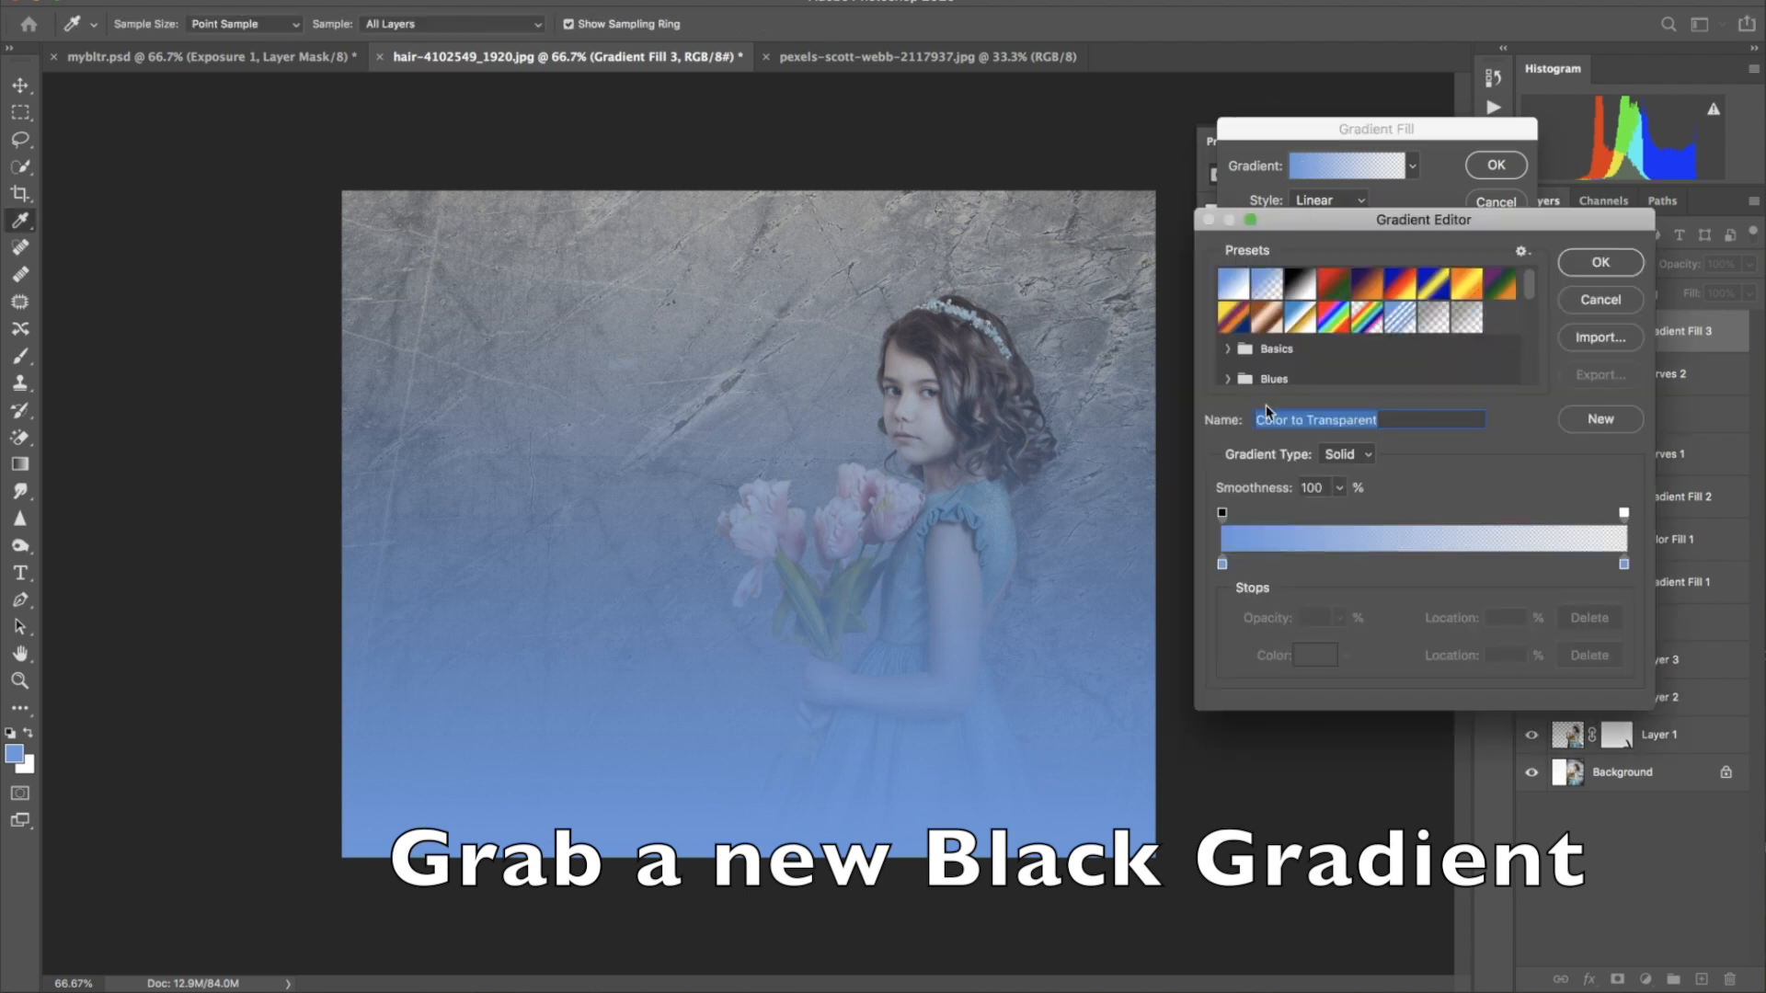
click(1222, 564)
click(1314, 654)
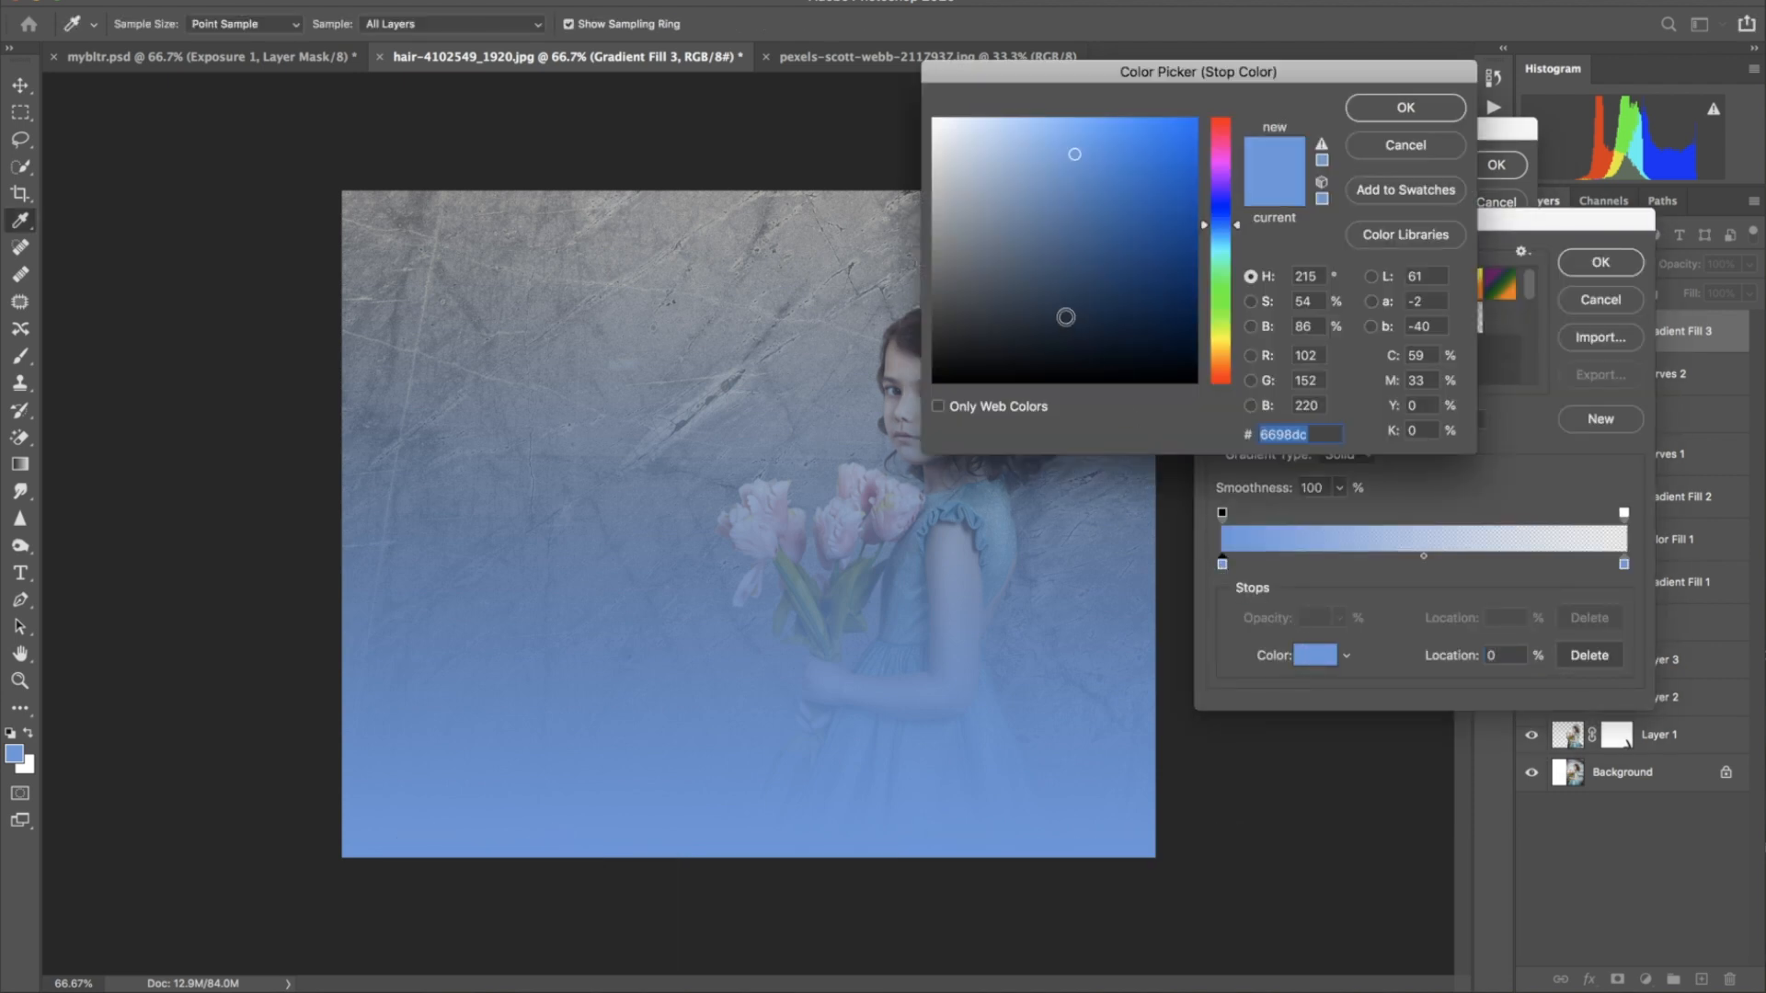
drag(1068, 323, 851, 424)
click(1417, 106)
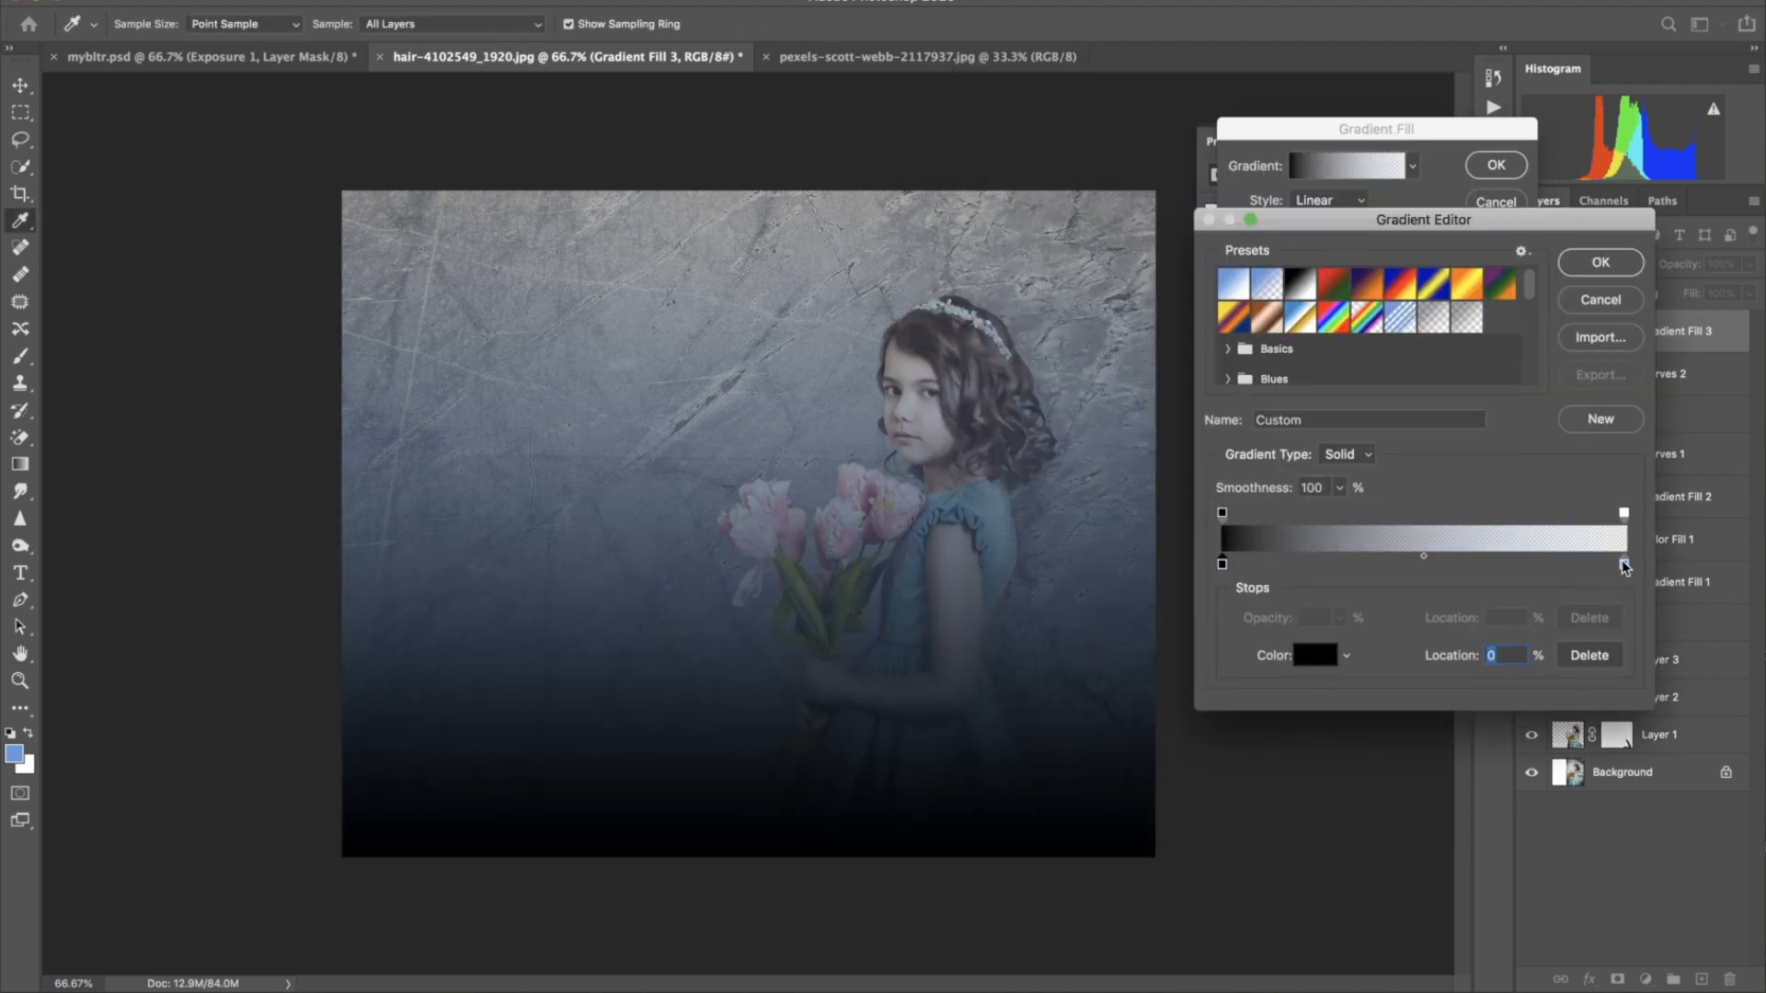
click(1625, 566)
click(1313, 656)
drag(993, 292, 906, 405)
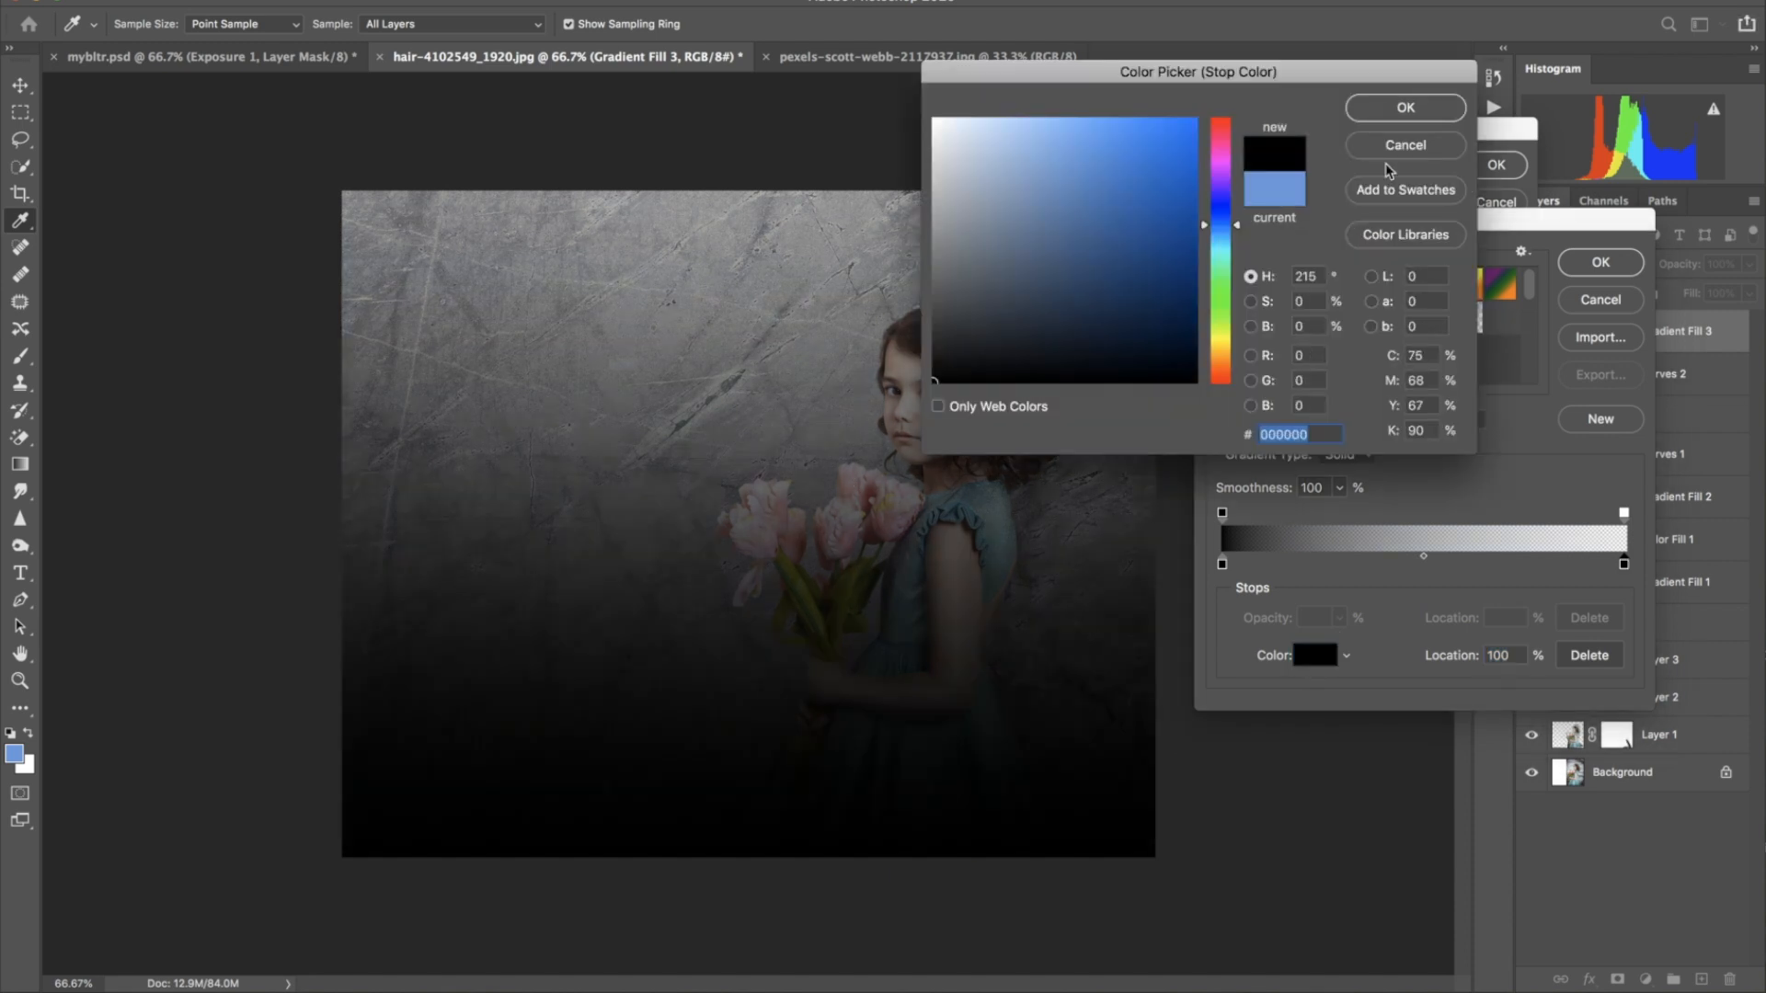
click(1405, 106)
click(1600, 263)
Change the gradient fill's style to Radial, reverse it, and adjust its angle to form a vignette
click(1306, 199)
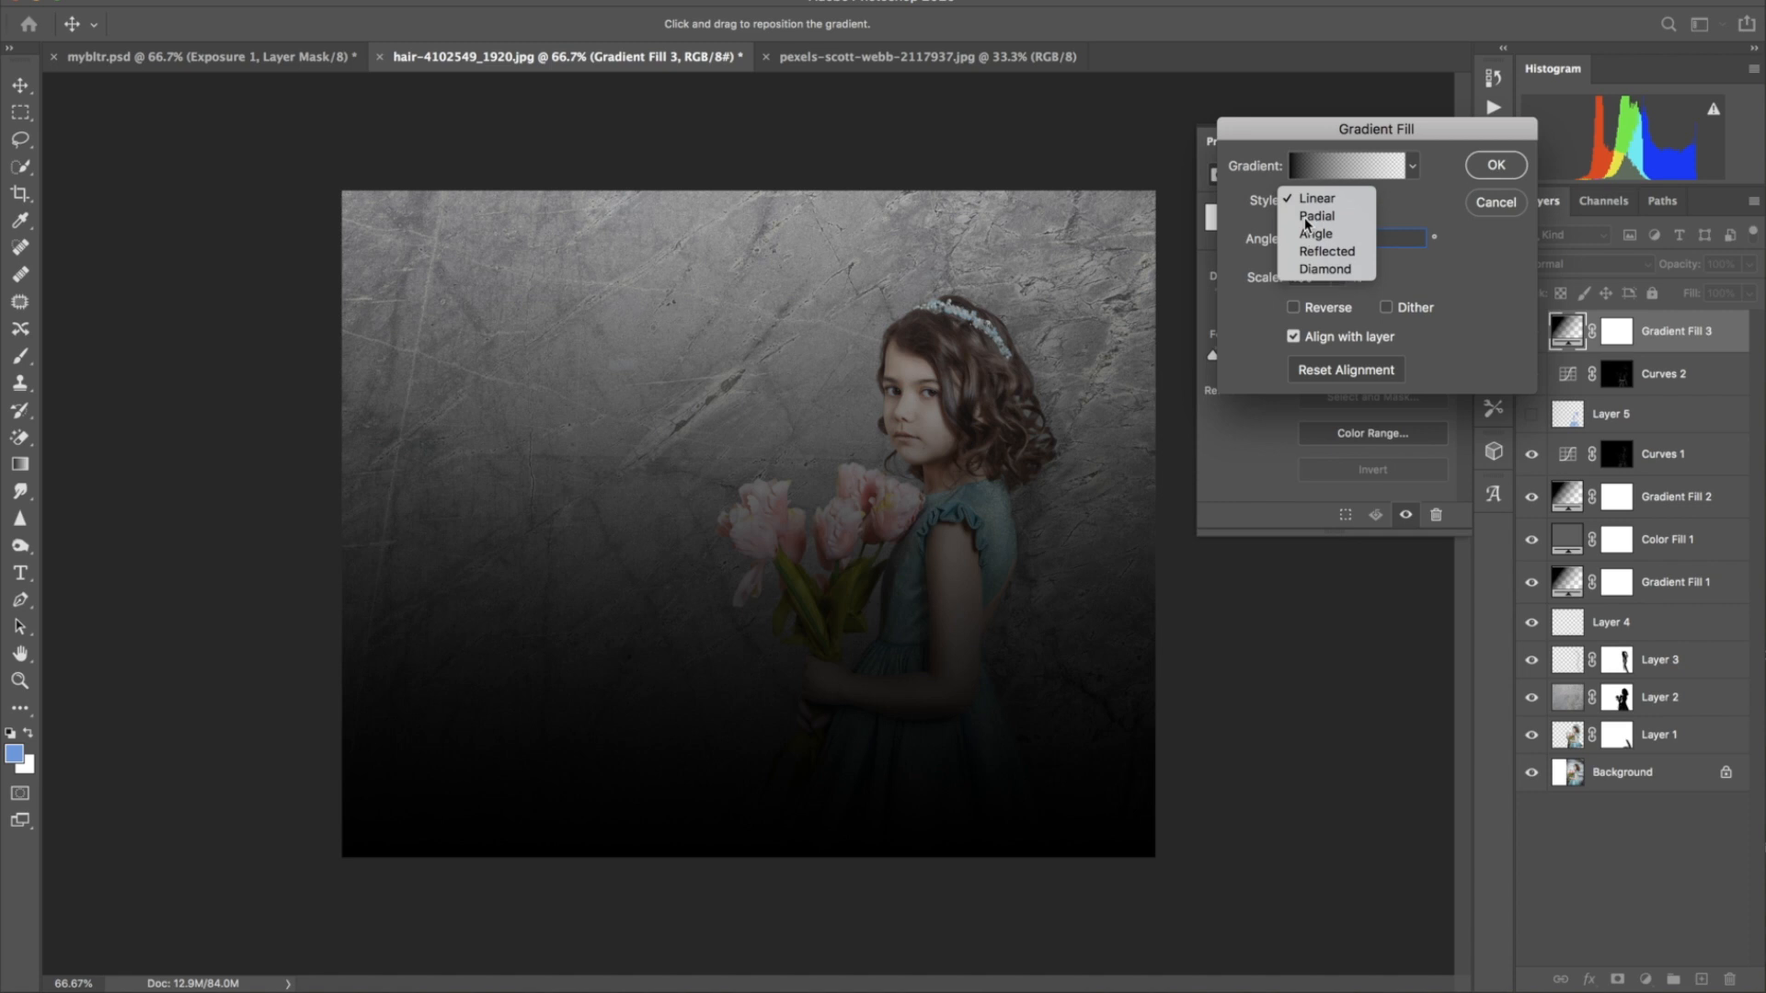
click(1314, 218)
click(1296, 309)
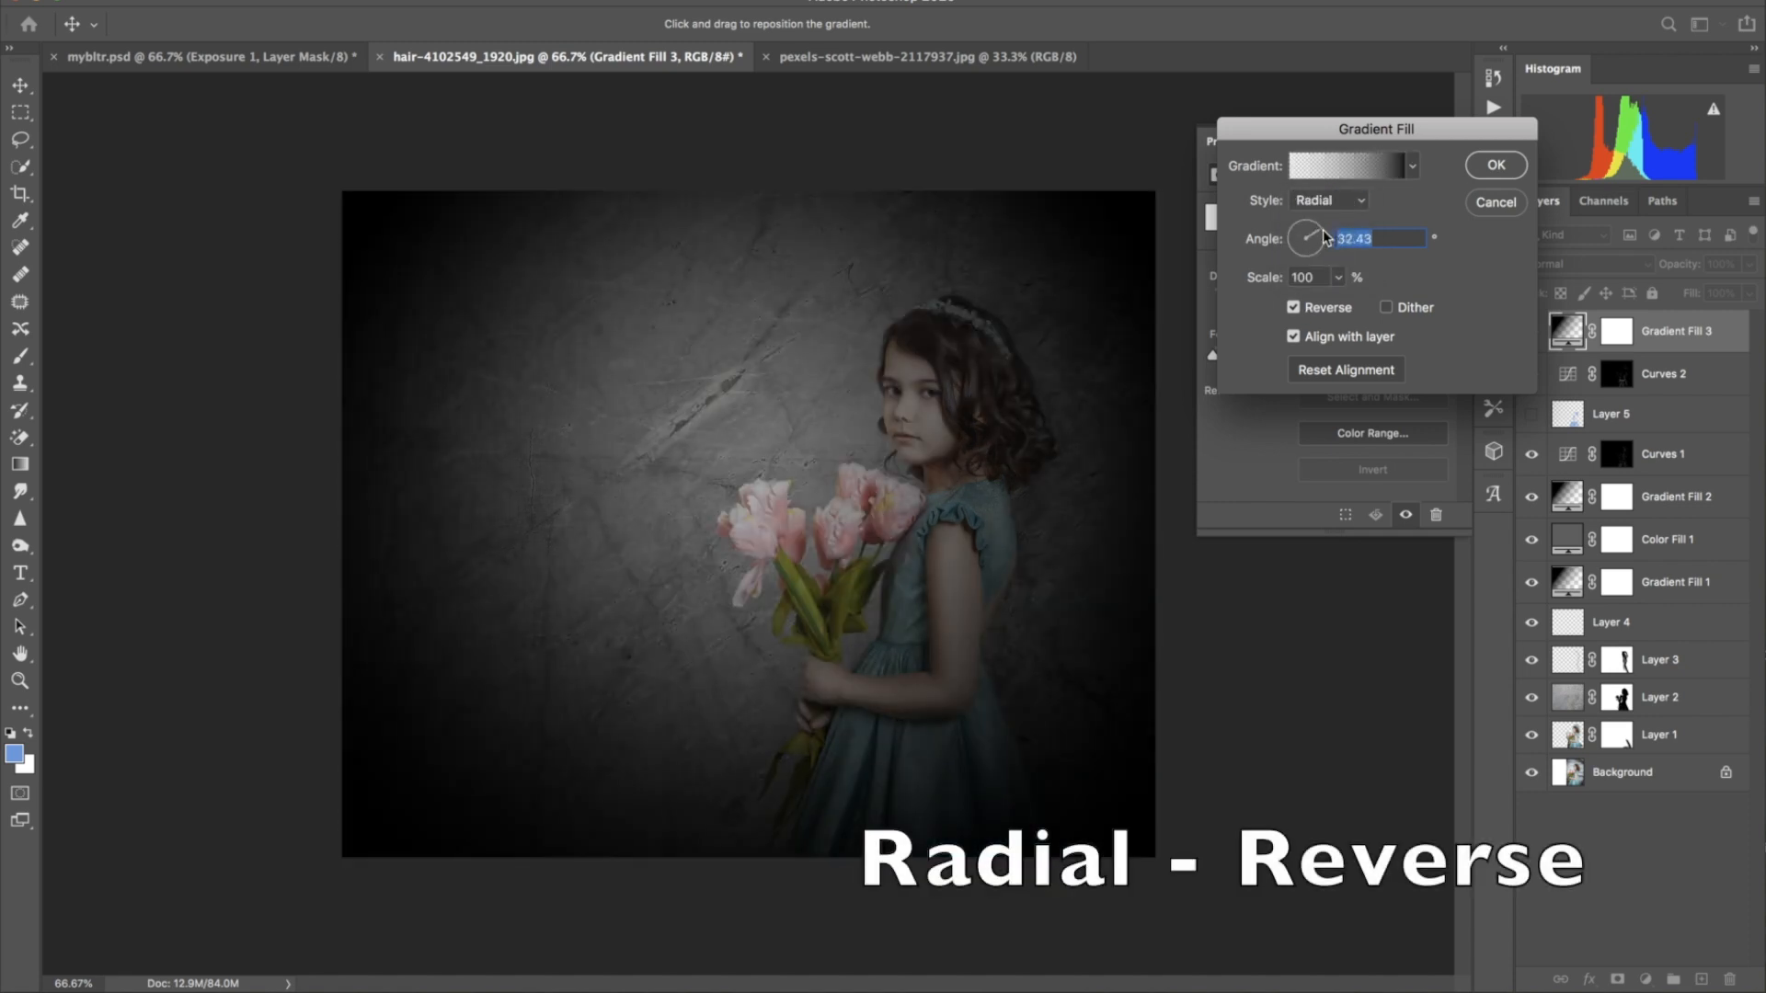
drag(1325, 237, 1319, 230)
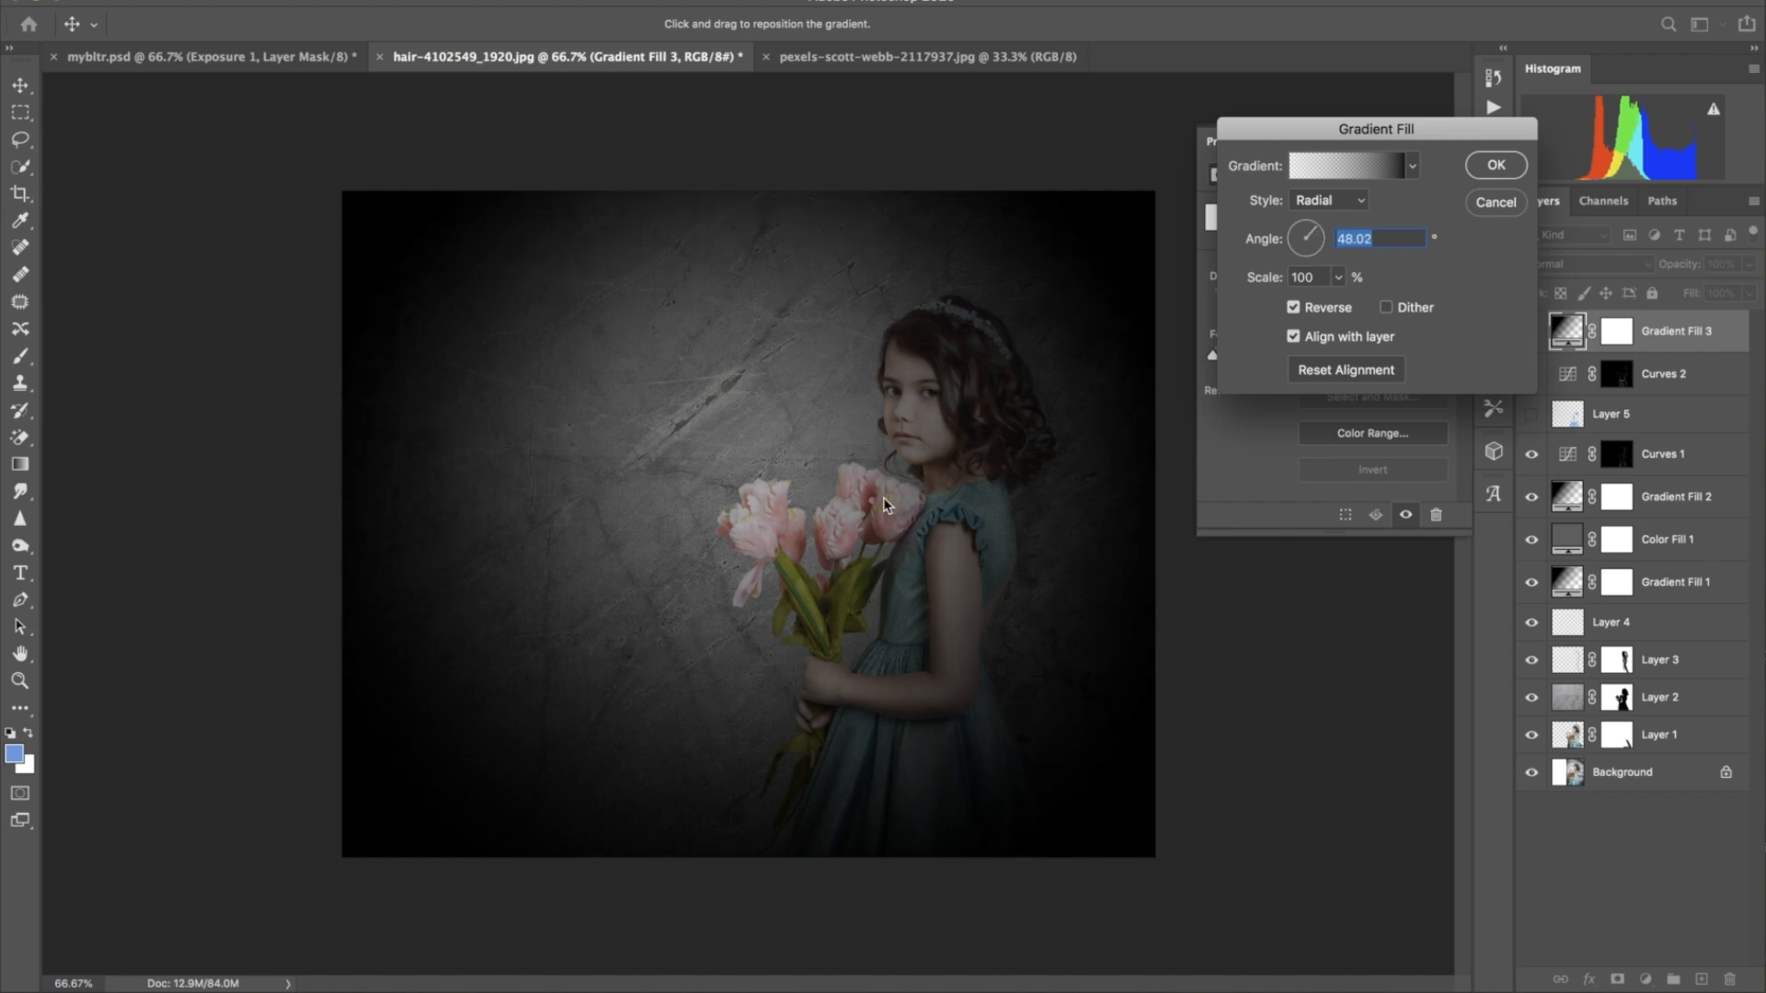
drag(1306, 244, 1319, 226)
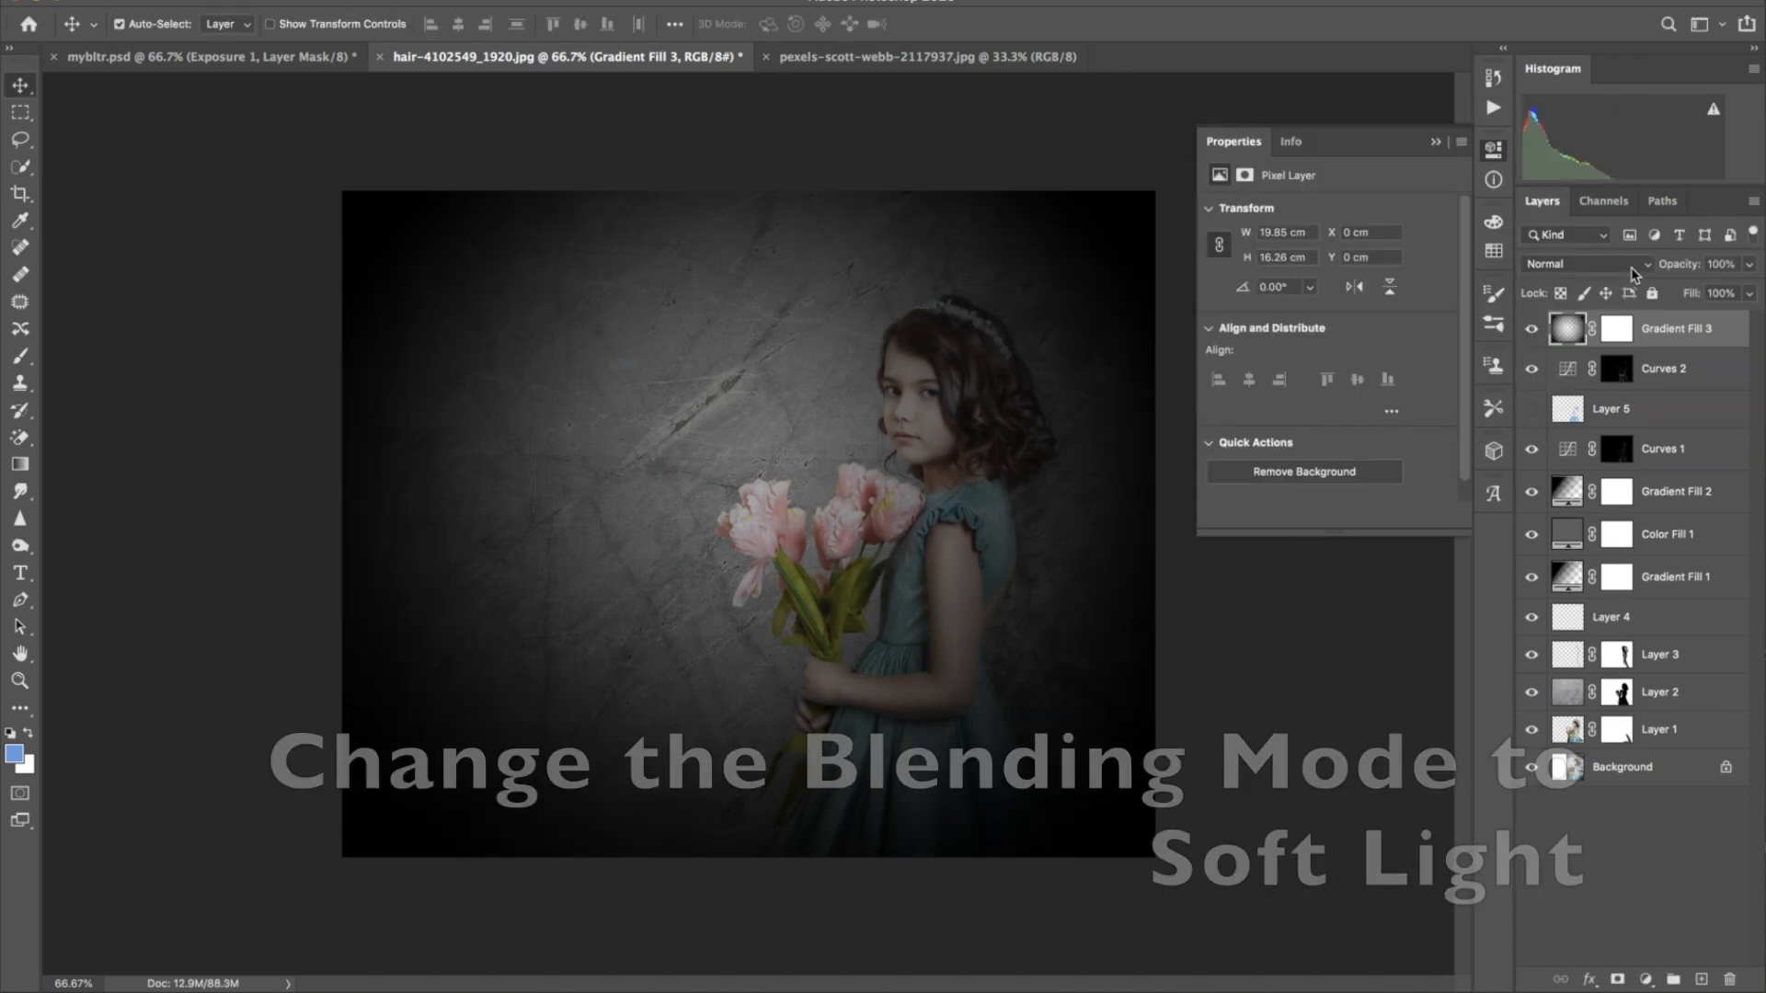
Set the radial gradient layer's blending mode to Soft Light and its opacity to 70%
click(1586, 264)
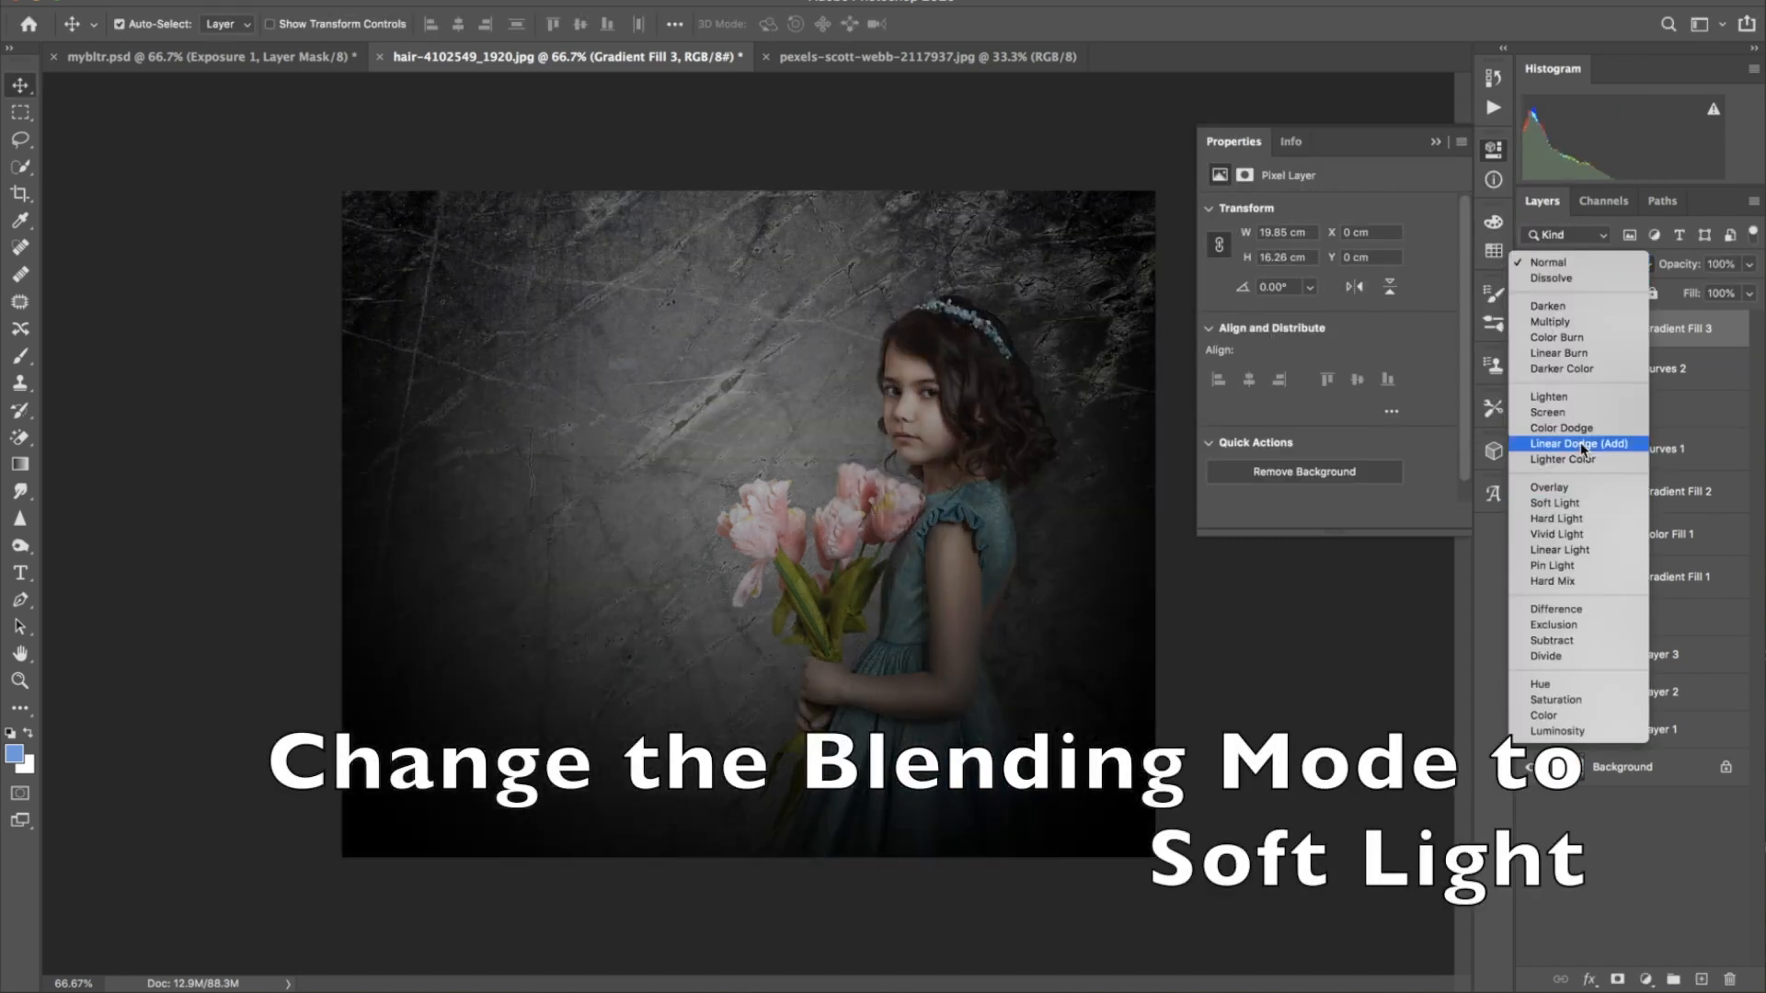
click(1557, 503)
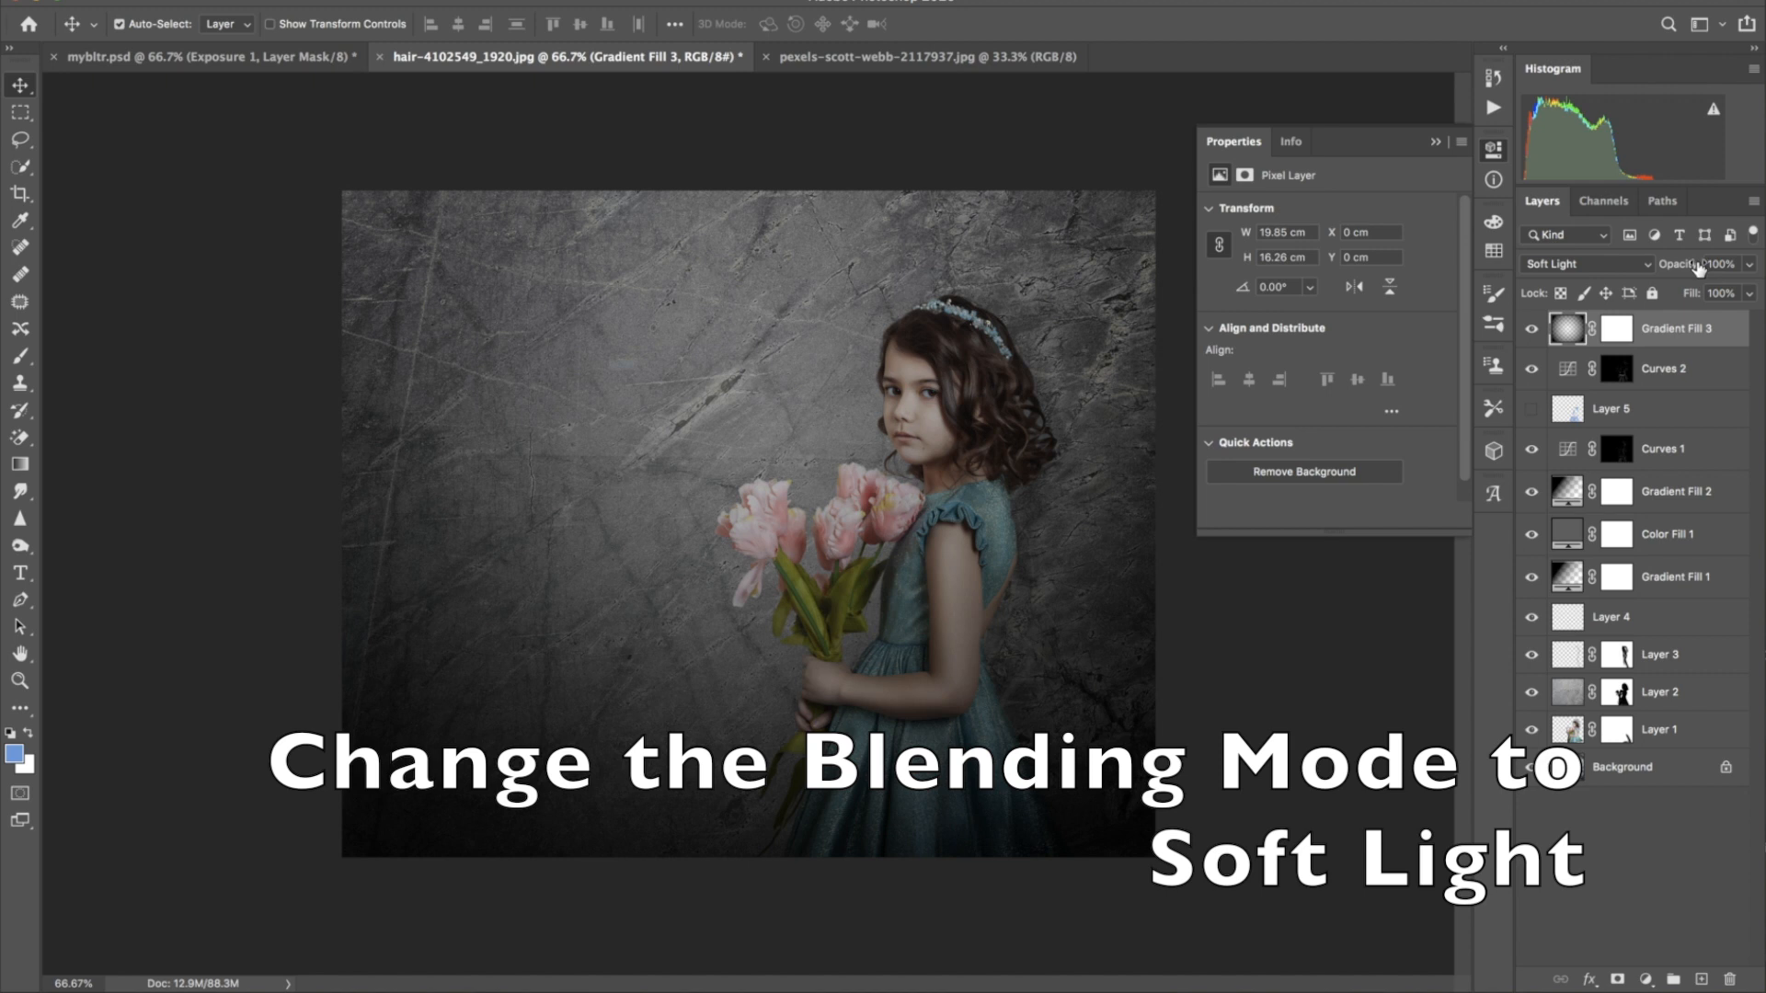
drag(1698, 266, 1659, 273)
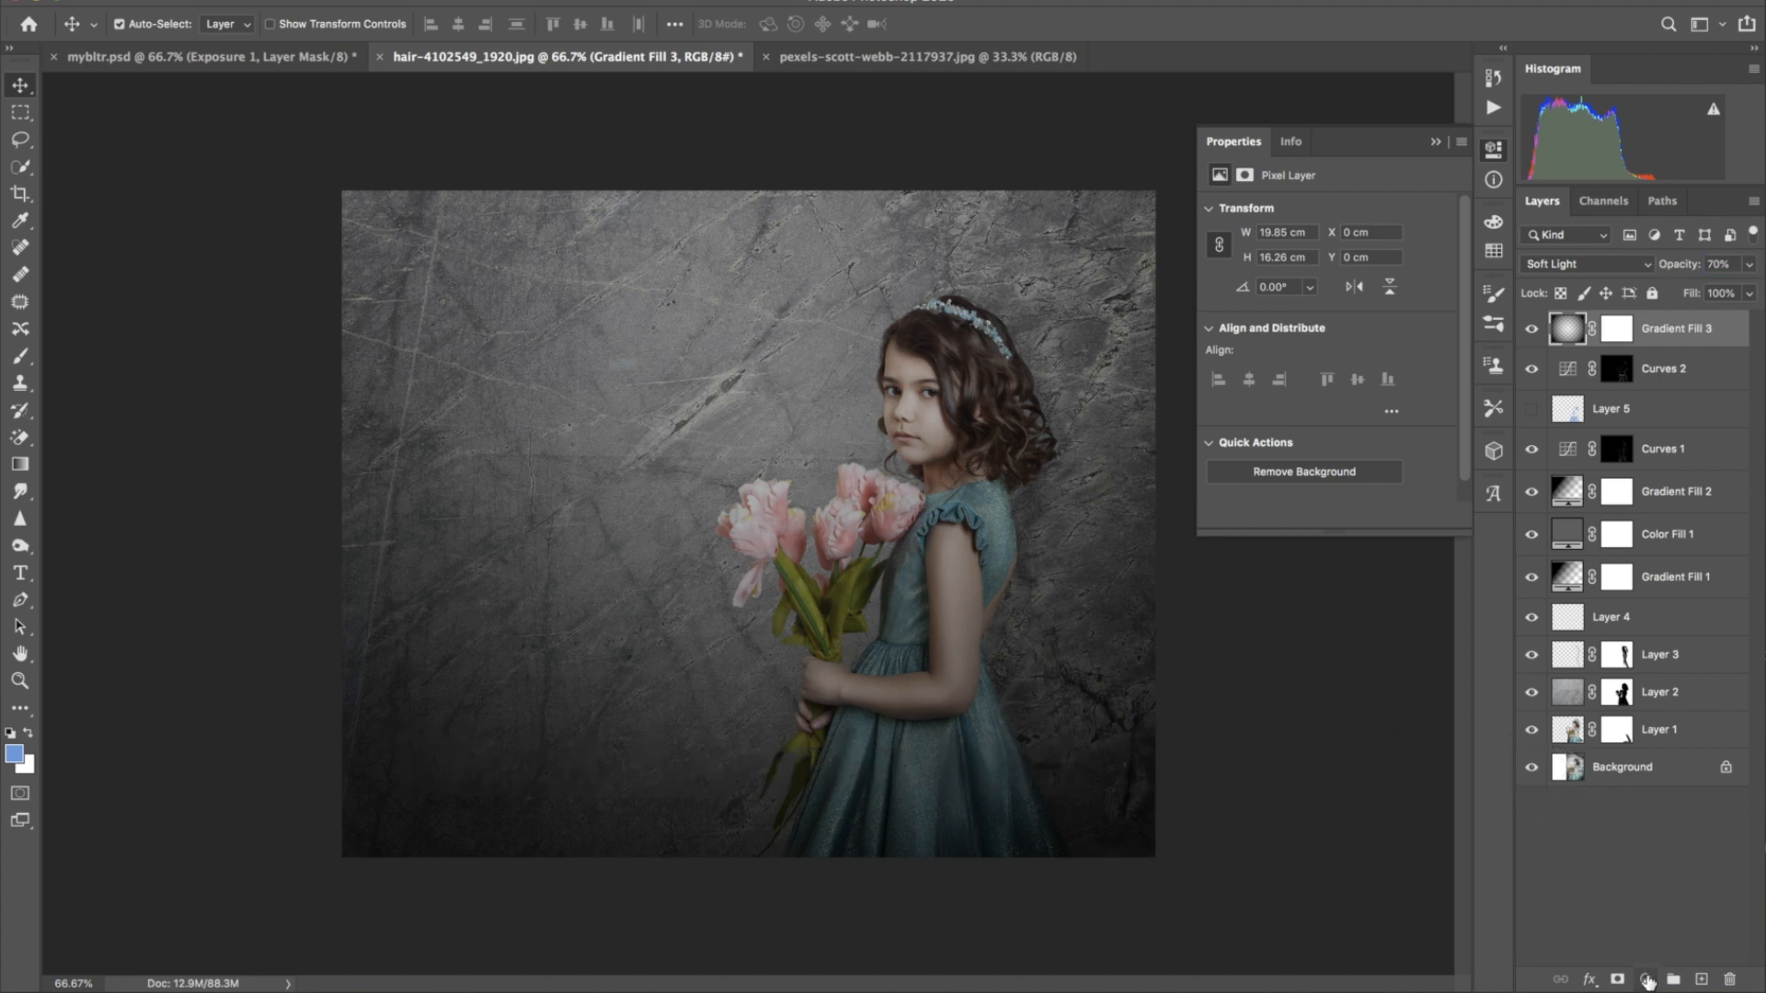
Add a Curves layer with a point at input 162, output 109, and raise its black point to output 44
click(1647, 980)
click(1663, 714)
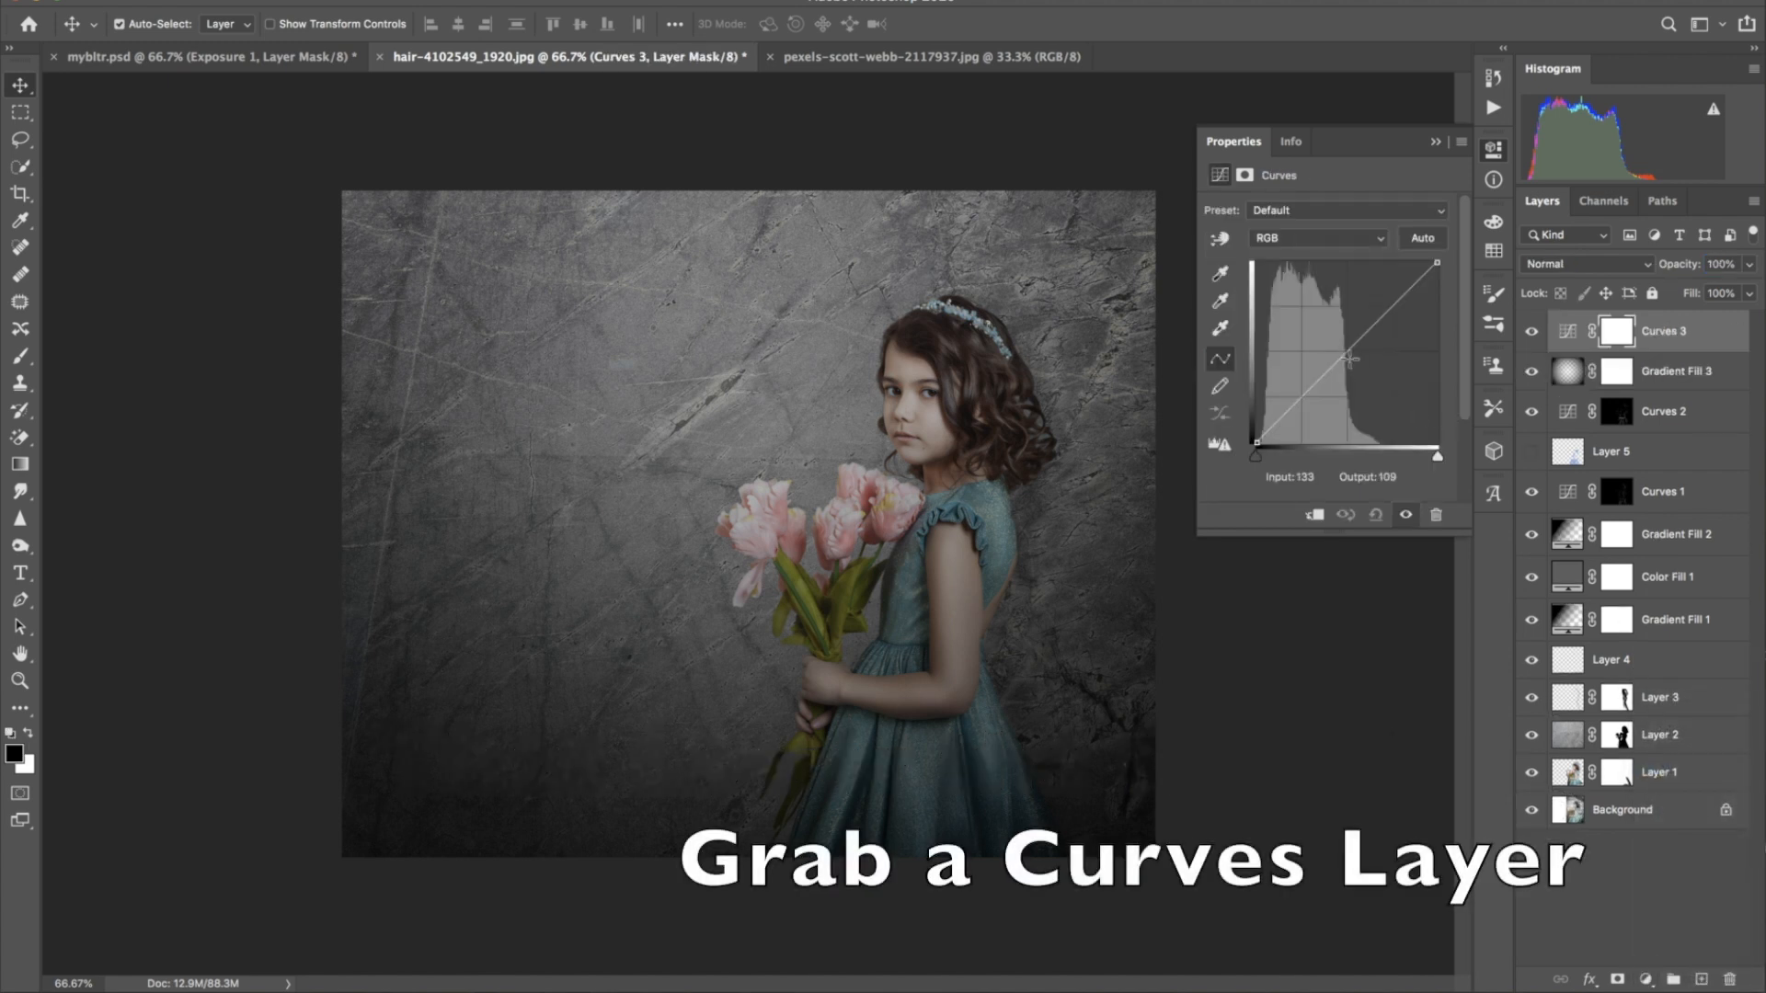
click(1355, 341)
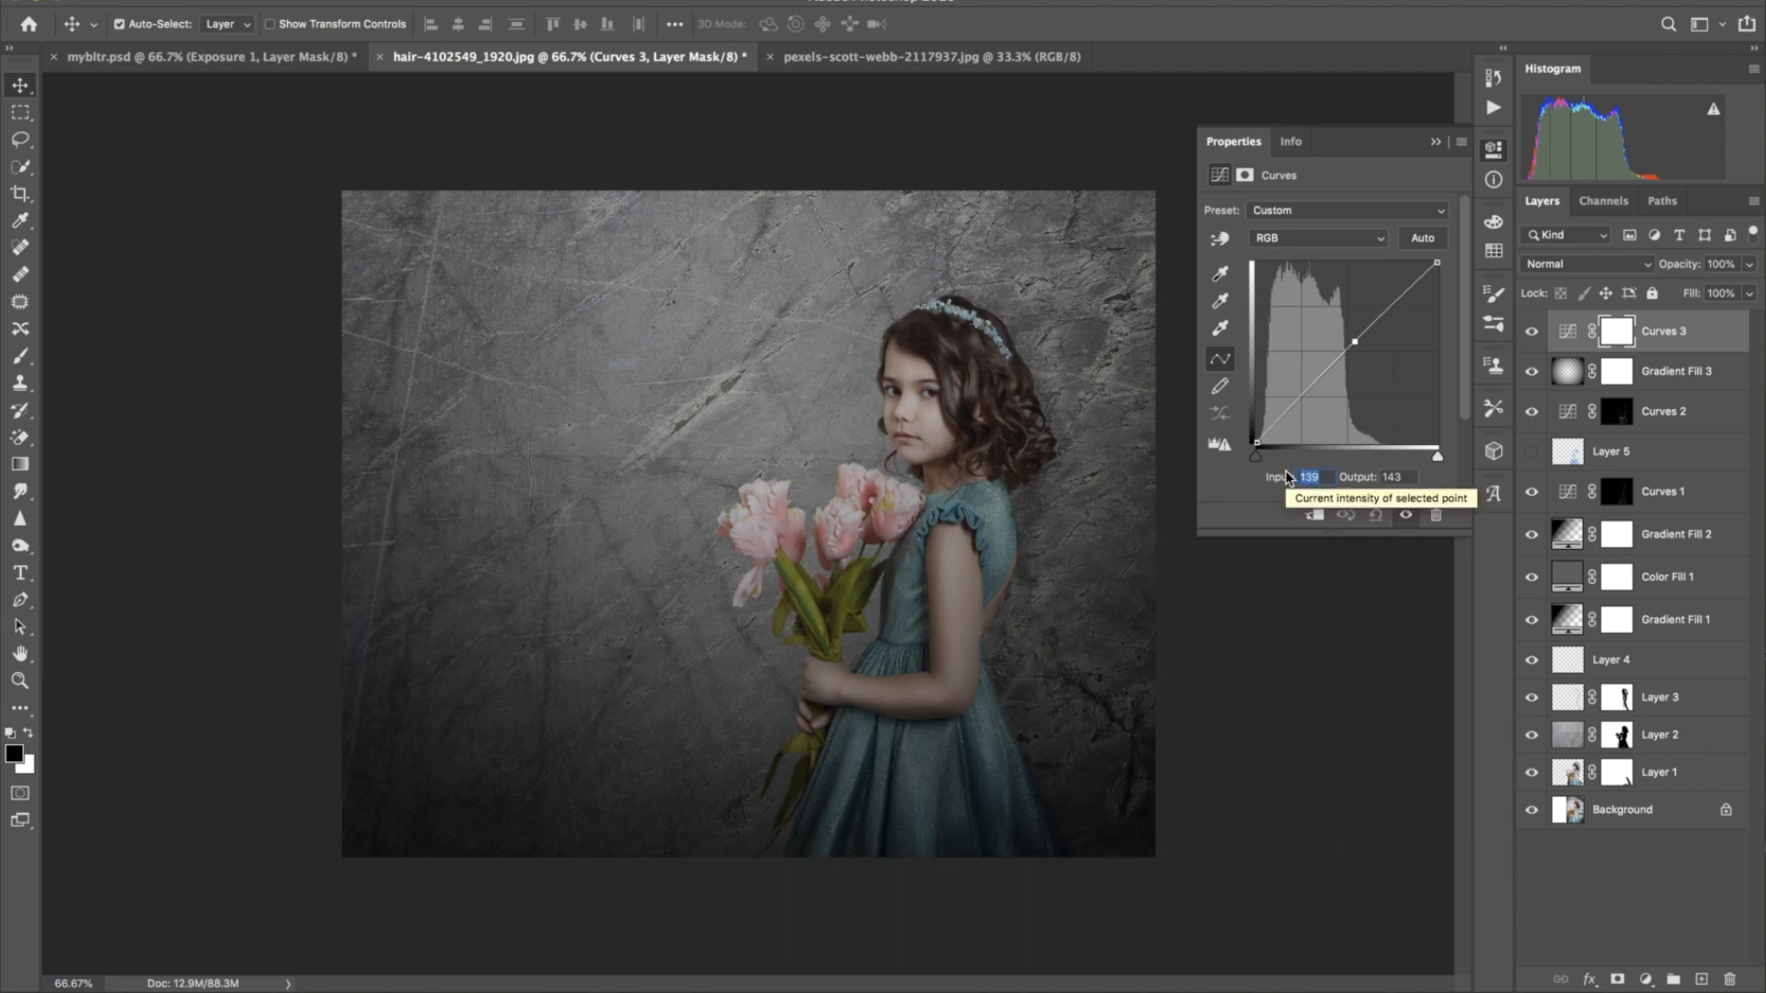
text(162)
key(Tab)
text(109)
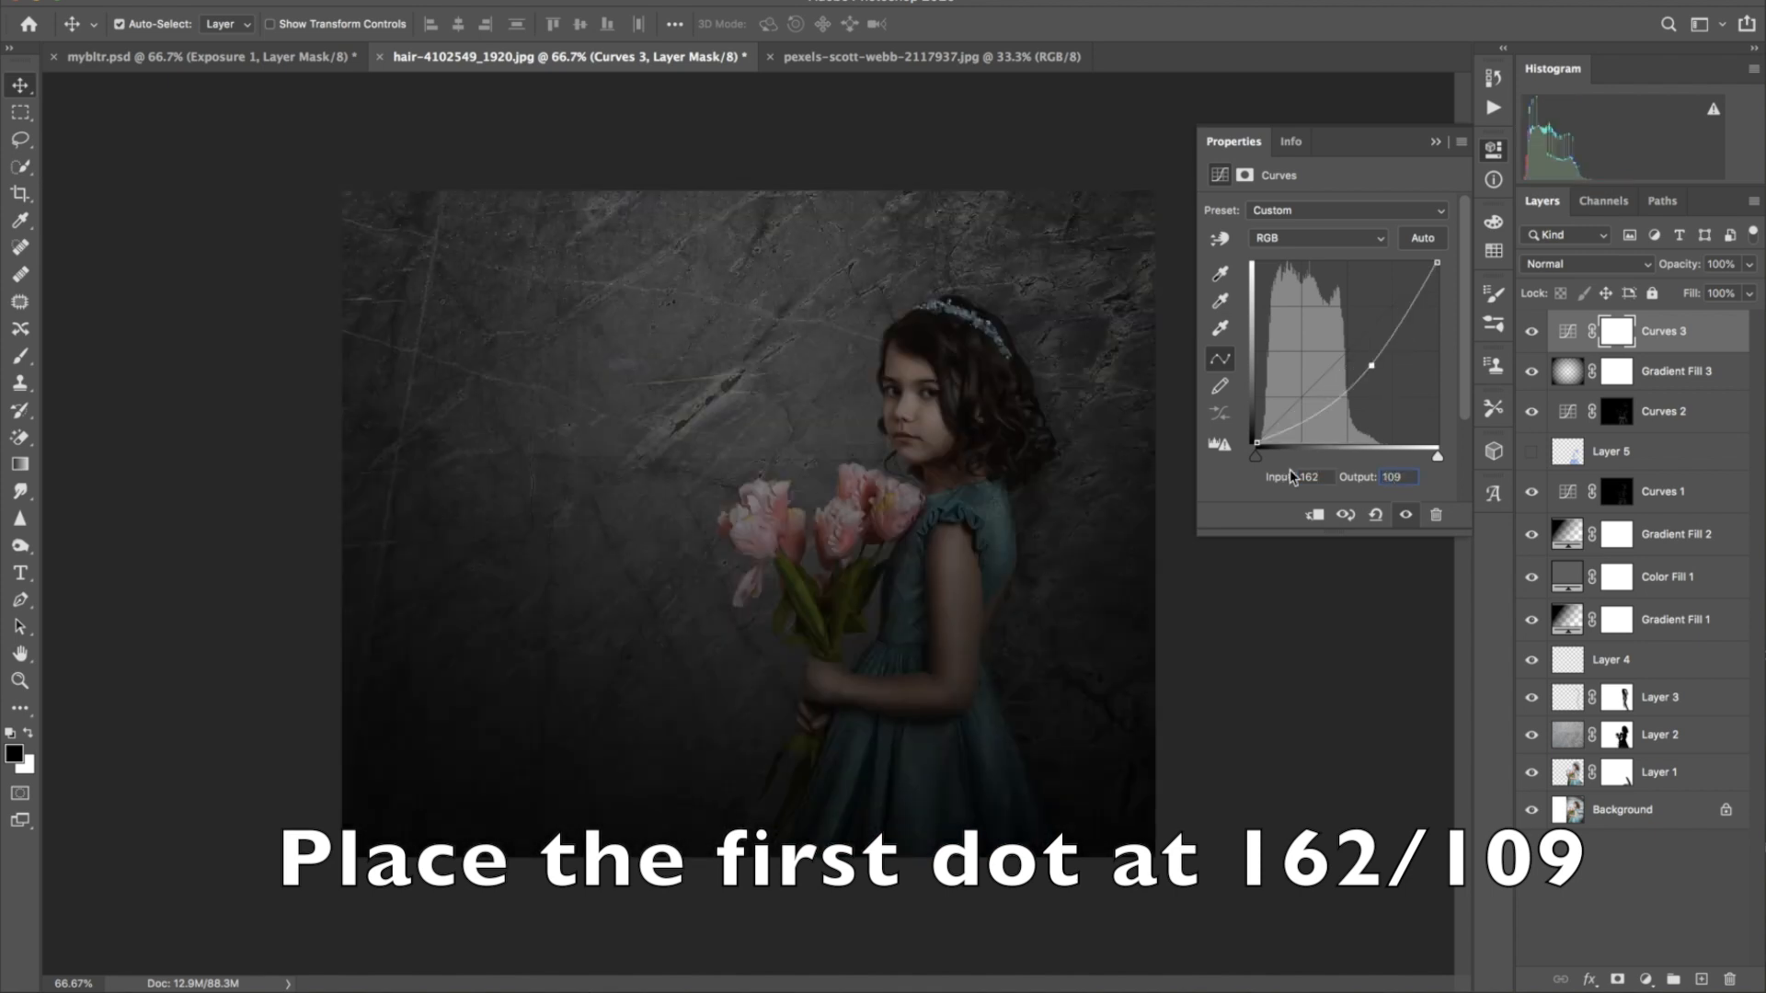
drag(1256, 443, 1247, 412)
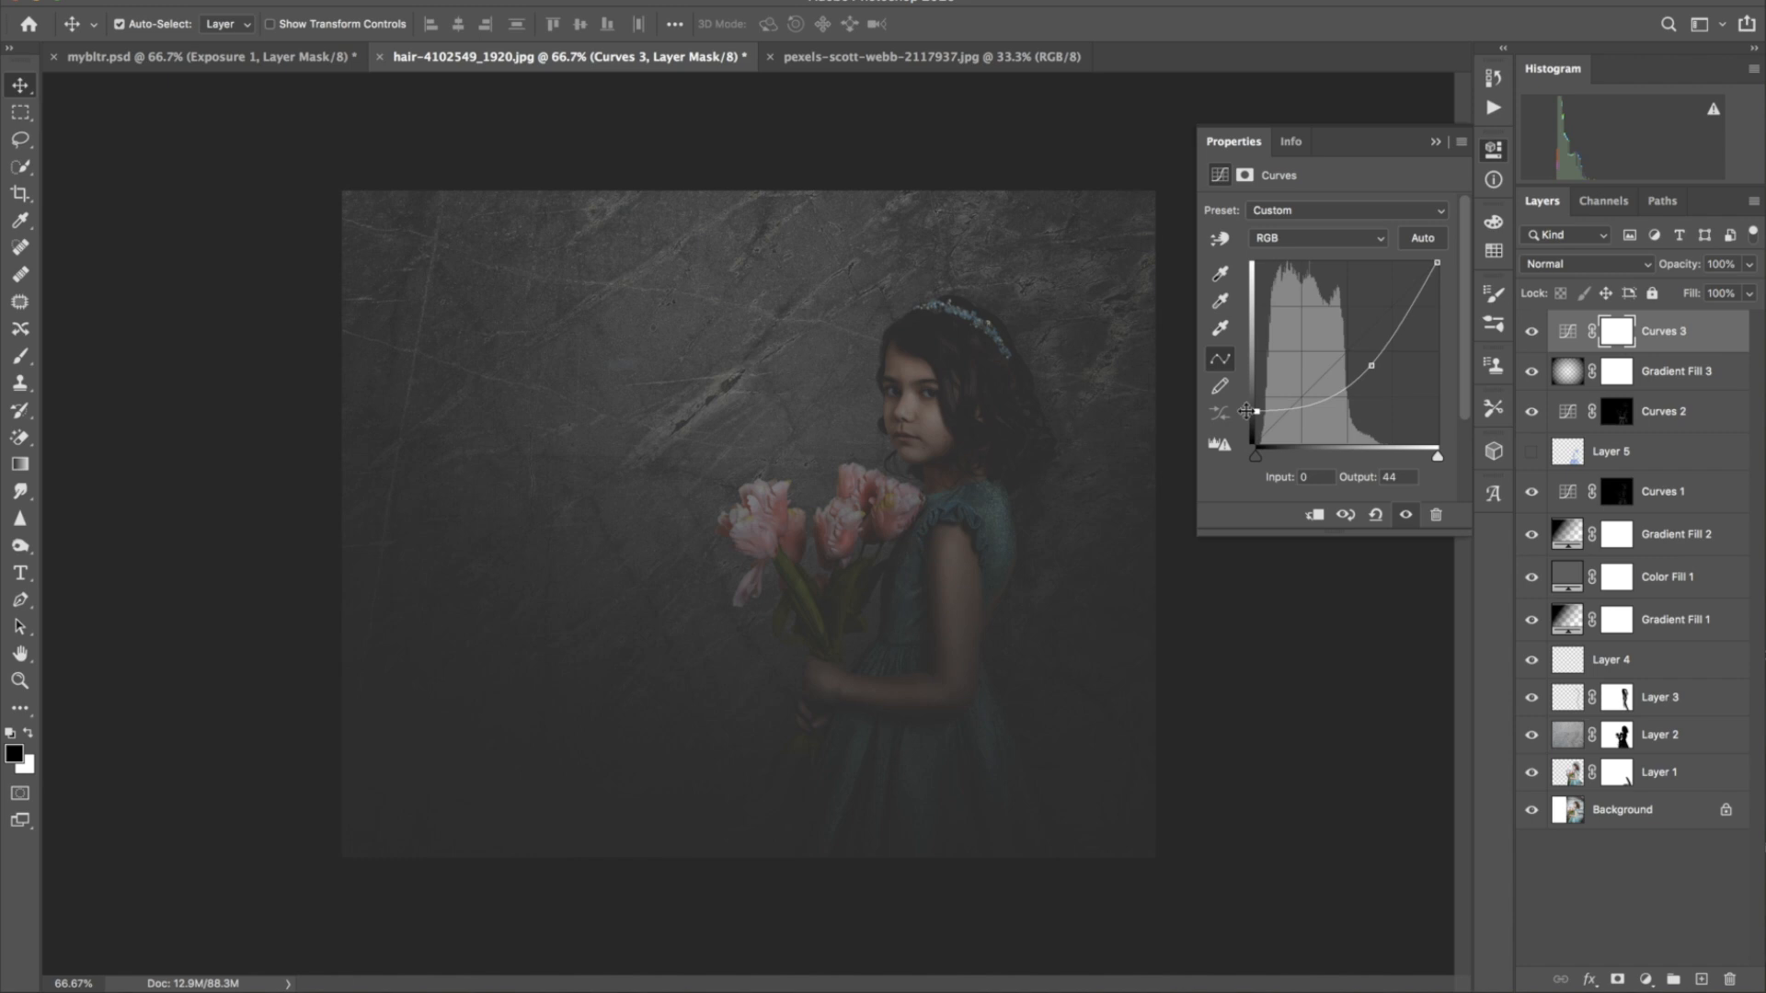
Paint the new Curves effect partly off the girl and flowers with a soft 400 px black brush at 6% opacity
click(21, 356)
drag(398, 33, 377, 35)
key(bracketright)
key(bracketright)
key(bracketright)
key(bracketright)
key(bracketright)
key(bracketright)
key(bracketright)
key(bracketright)
key(bracketright)
key(bracketright)
key(bracketright)
key(bracketright)
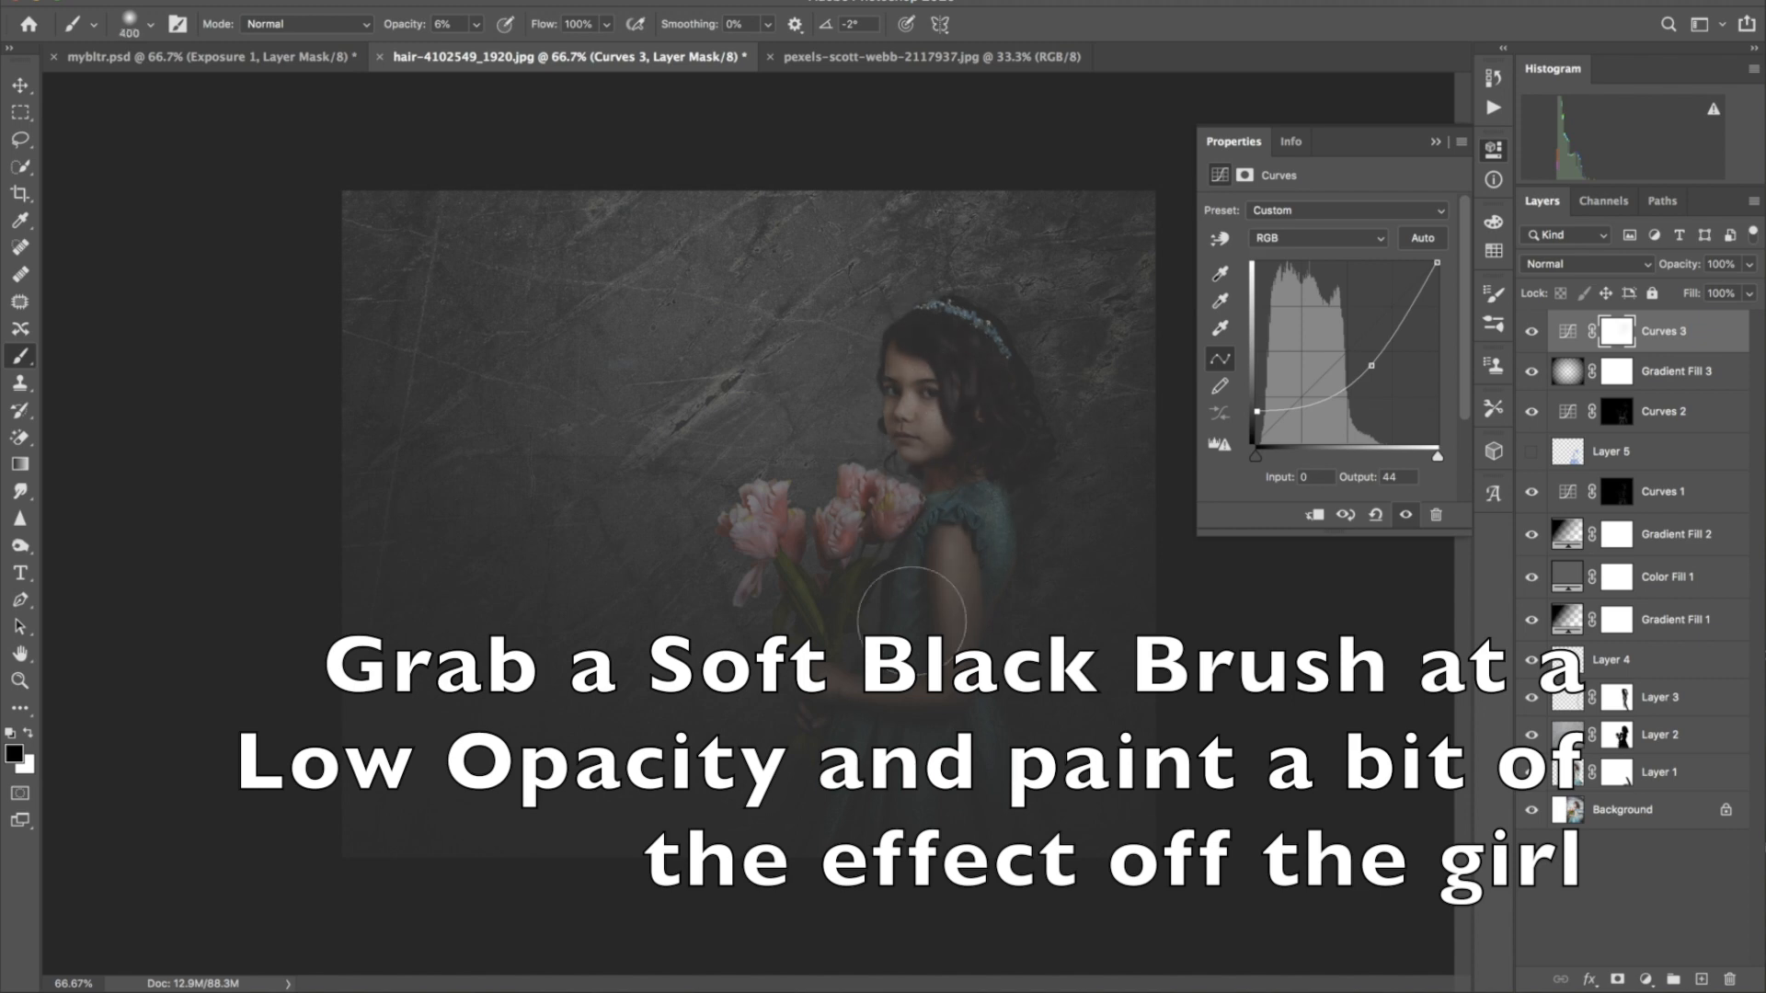
mouse_move(911, 622)
mouse_down()
mouse_move(888, 667)
mouse_move(909, 719)
mouse_move(1022, 511)
mouse_move(968, 512)
mouse_move(733, 638)
mouse_move(930, 709)
mouse_move(966, 314)
mouse_move(875, 728)
mouse_move(1016, 561)
mouse_move(929, 464)
mouse_move(764, 644)
mouse_up()
mouse_move(813, 736)
mouse_down()
mouse_move(871, 667)
mouse_move(865, 787)
mouse_move(926, 759)
mouse_move(941, 722)
mouse_move(824, 727)
mouse_move(1091, 485)
mouse_move(798, 774)
mouse_move(958, 362)
mouse_move(857, 573)
mouse_move(908, 342)
mouse_move(1021, 556)
mouse_move(928, 583)
mouse_move(1112, 536)
mouse_move(971, 666)
mouse_up()
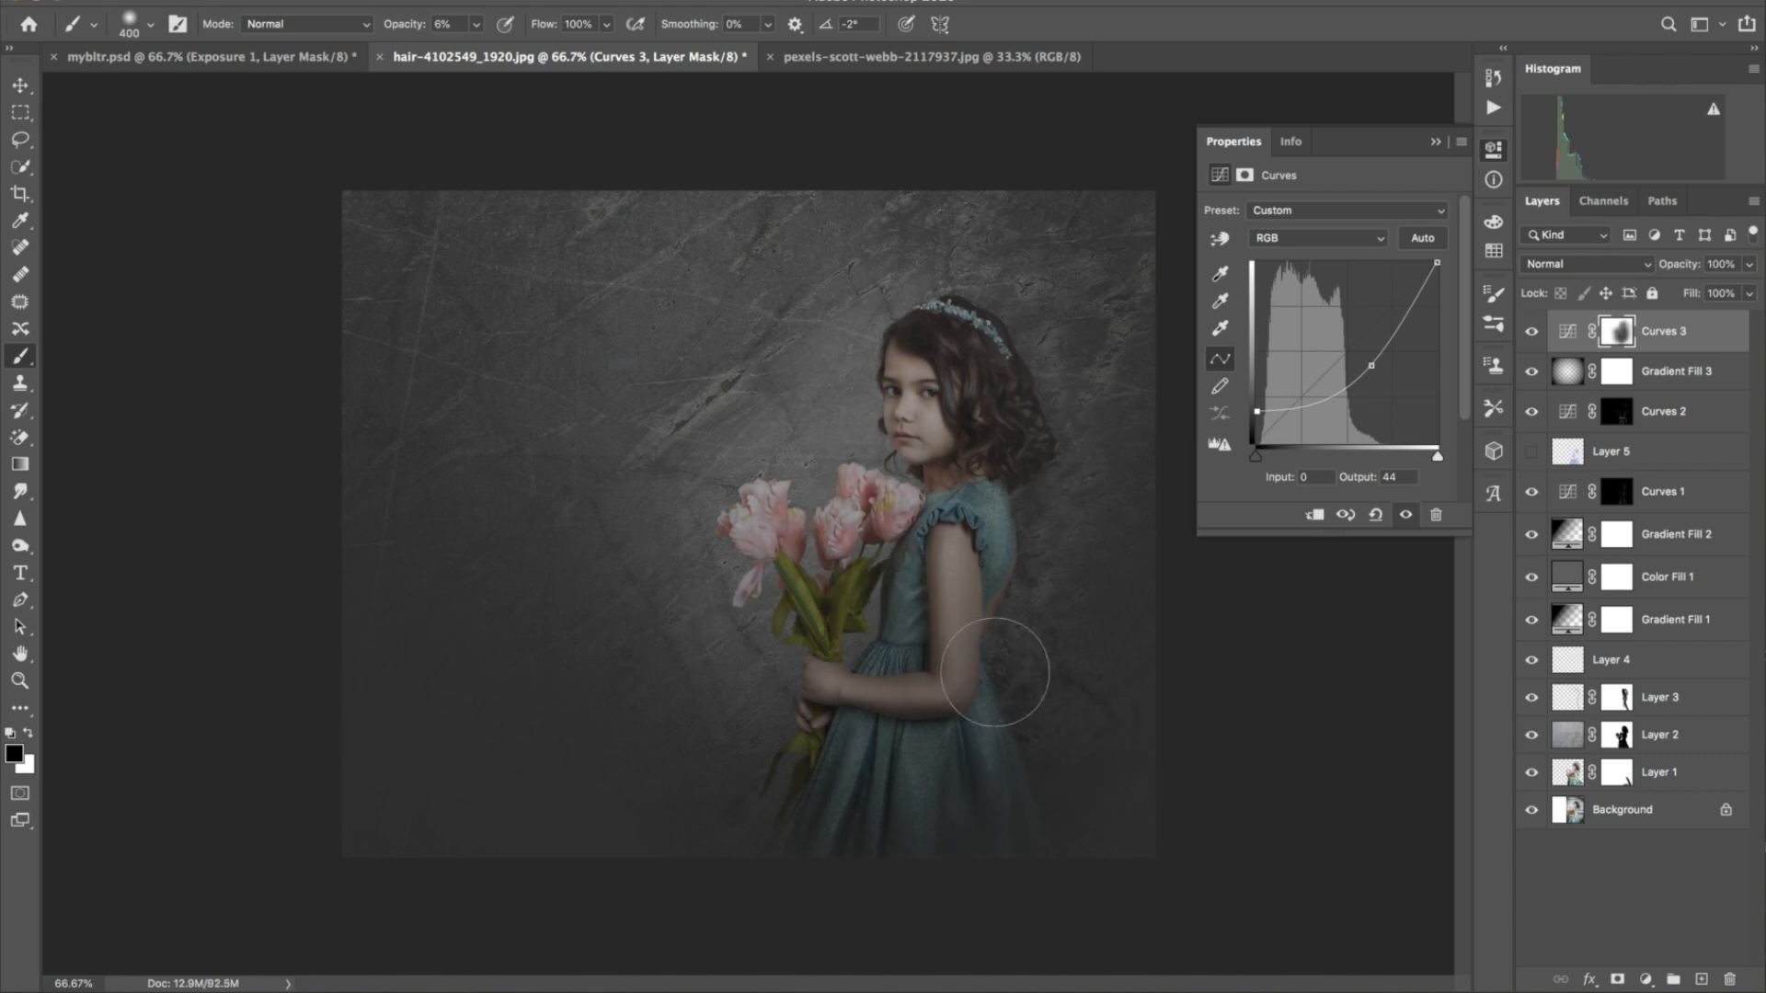
Add a Solid Color fill layer above Curves 3 with the pink color #f497ef
click(1646, 980)
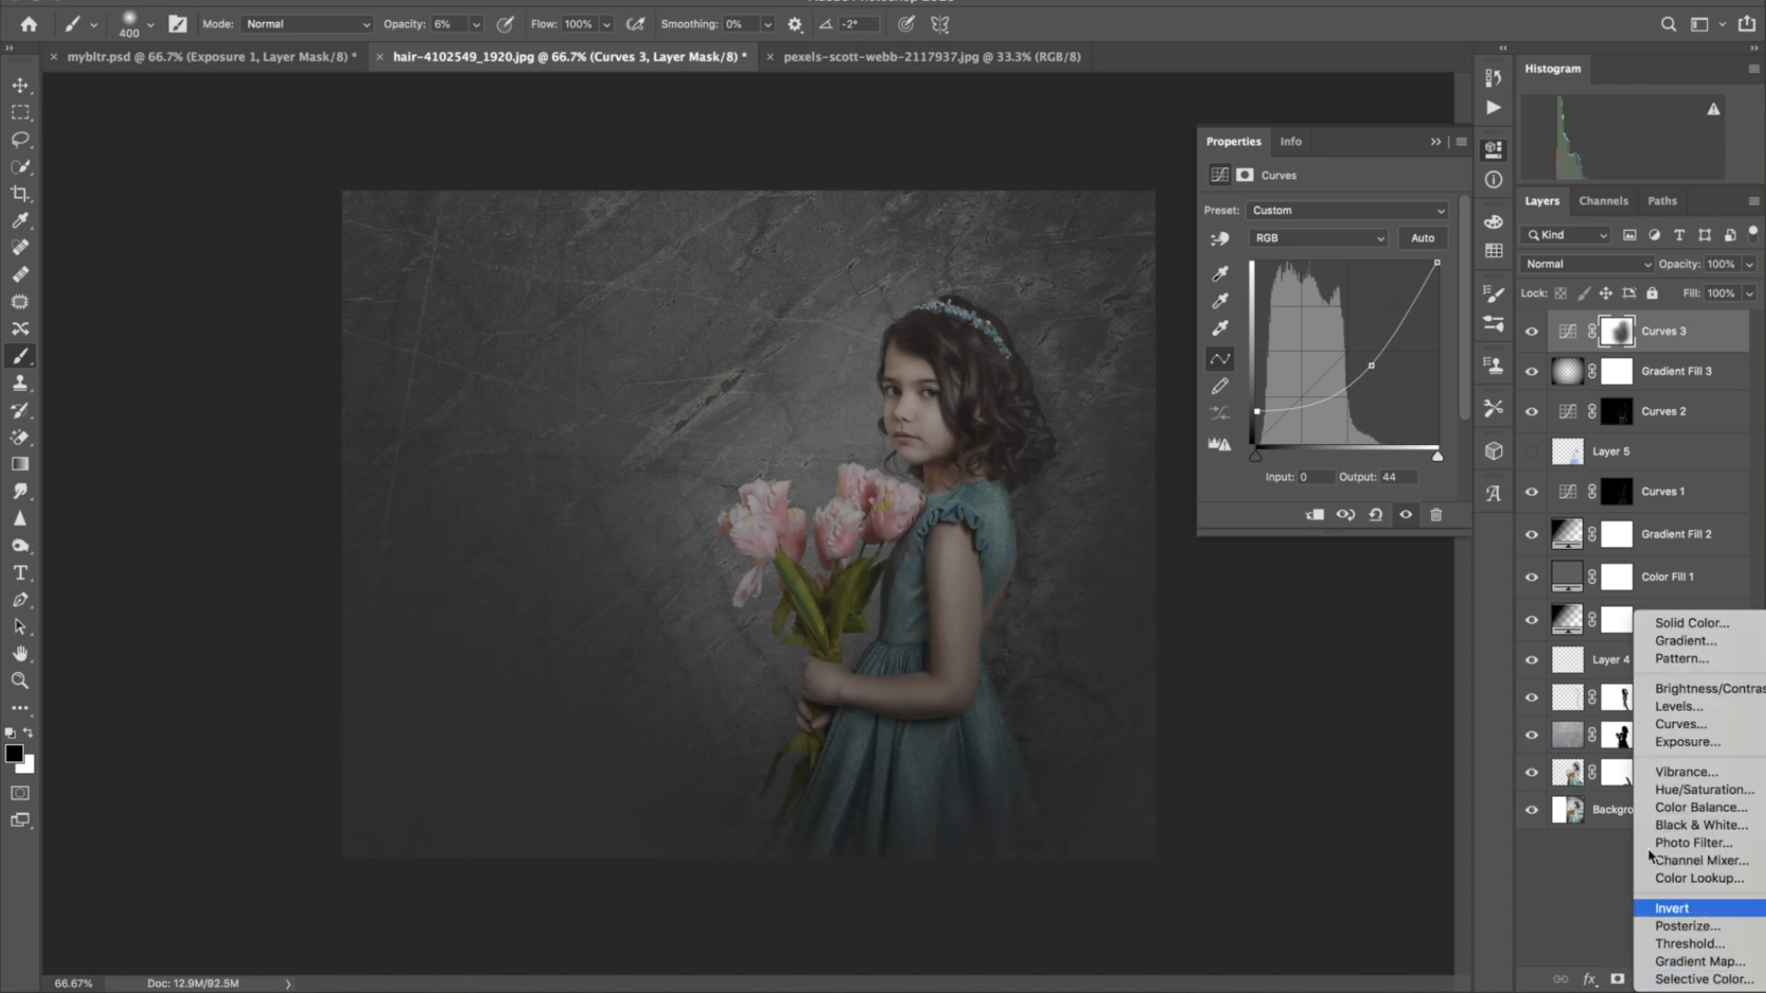
click(1652, 627)
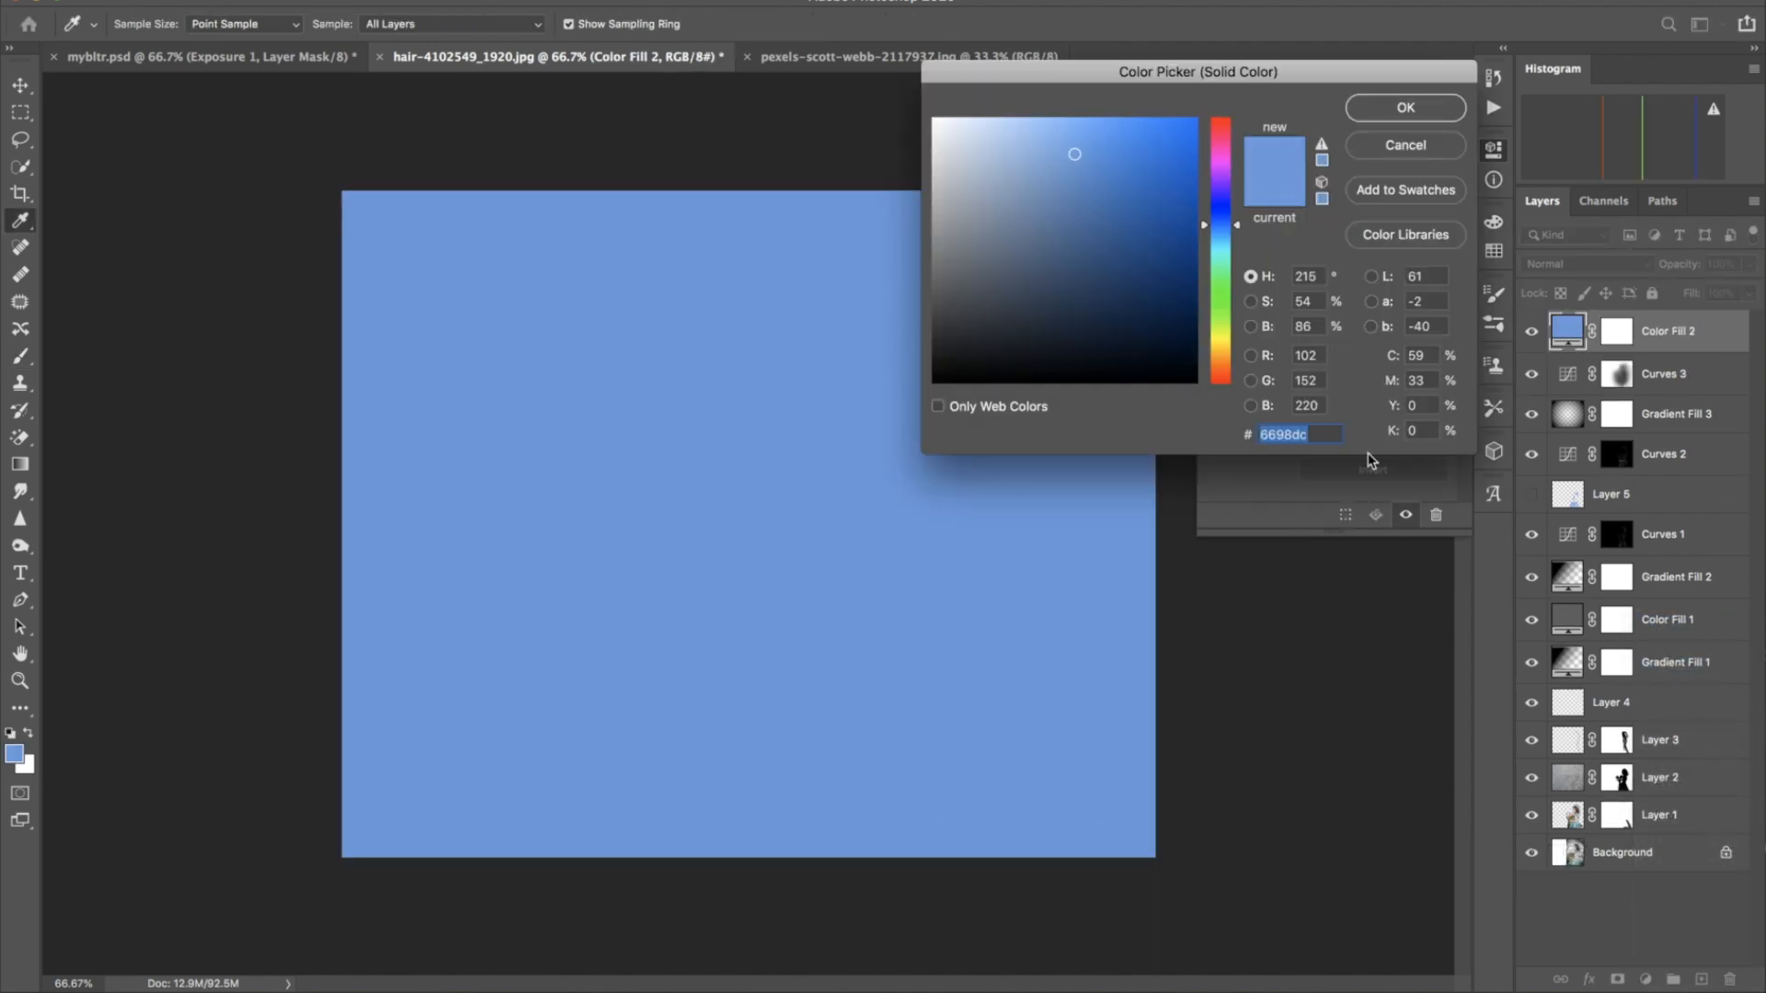
text(f47)
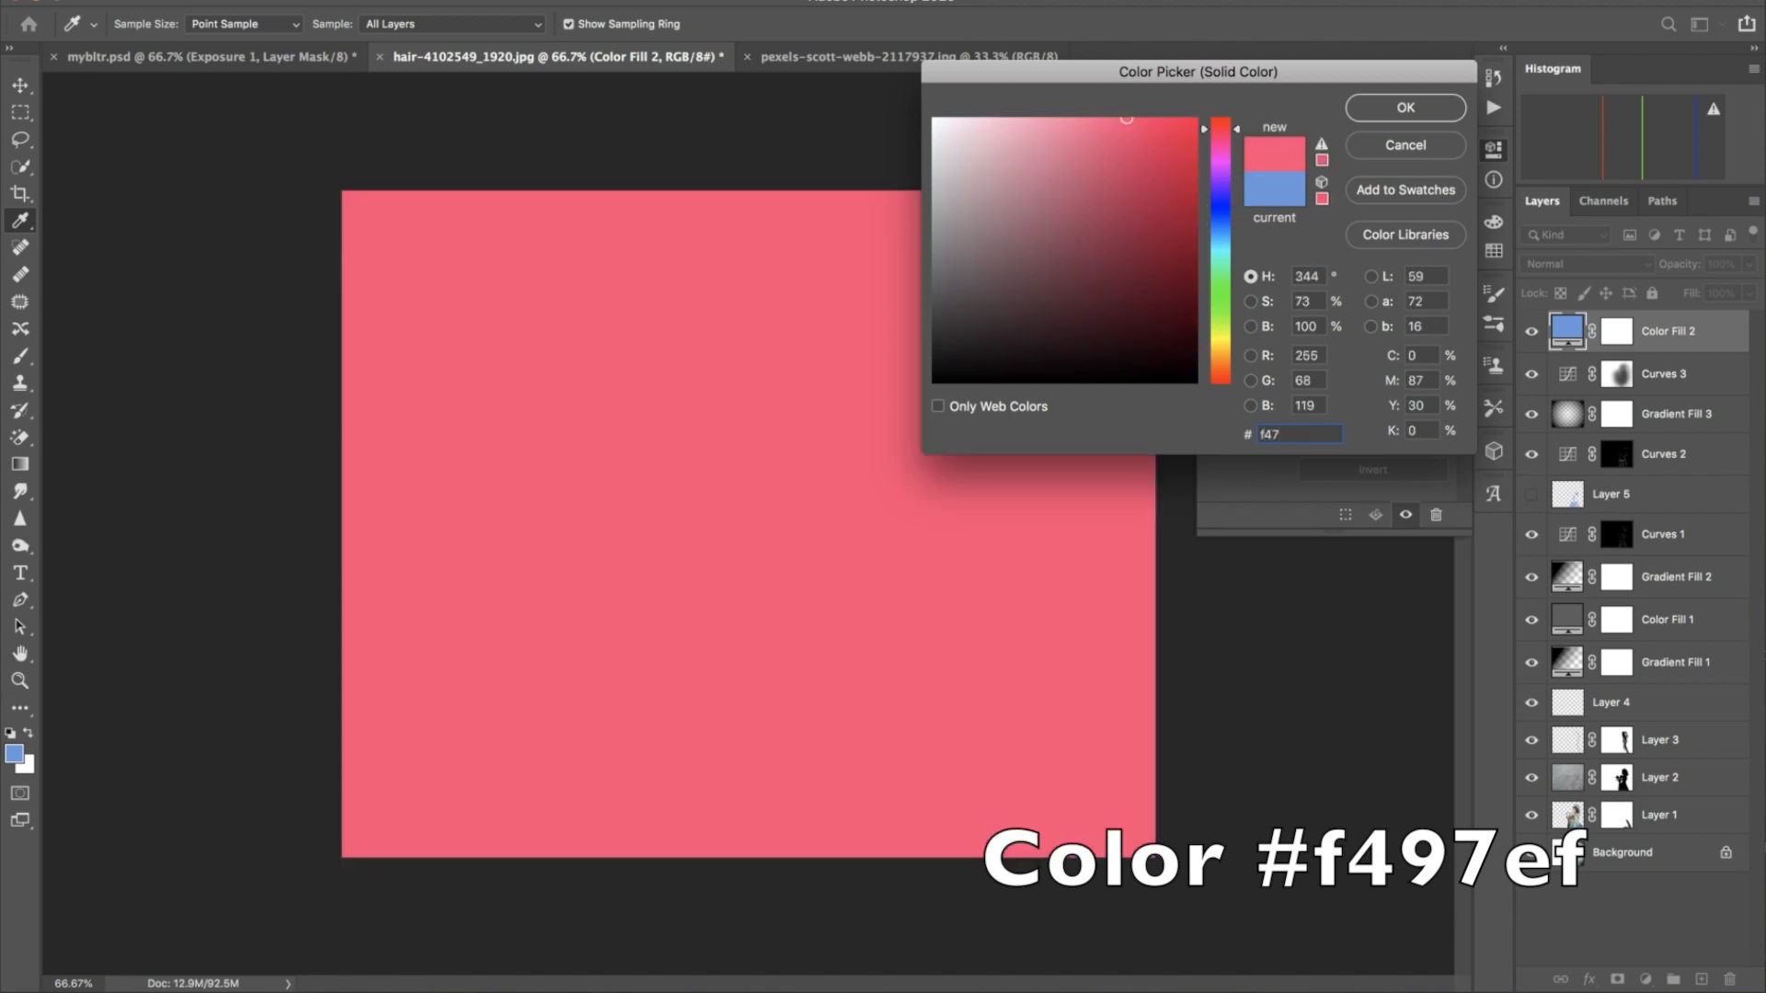
key(BackSpace)
text(9)
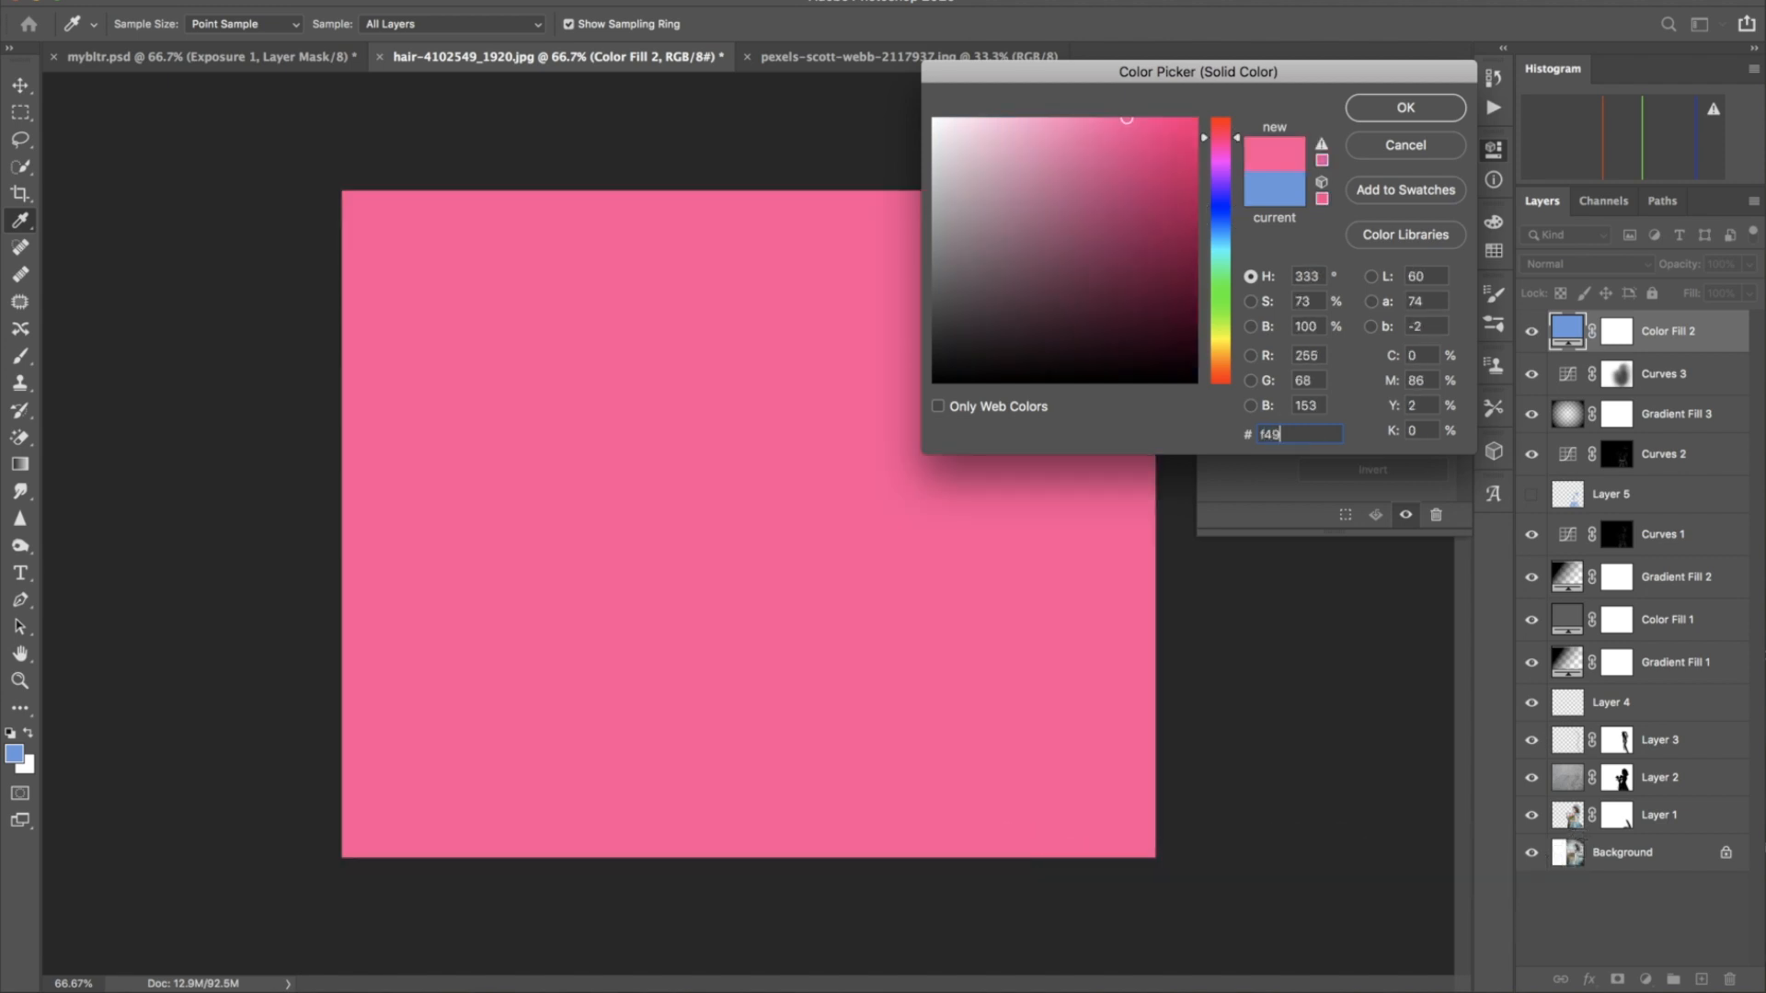
text(7ef)
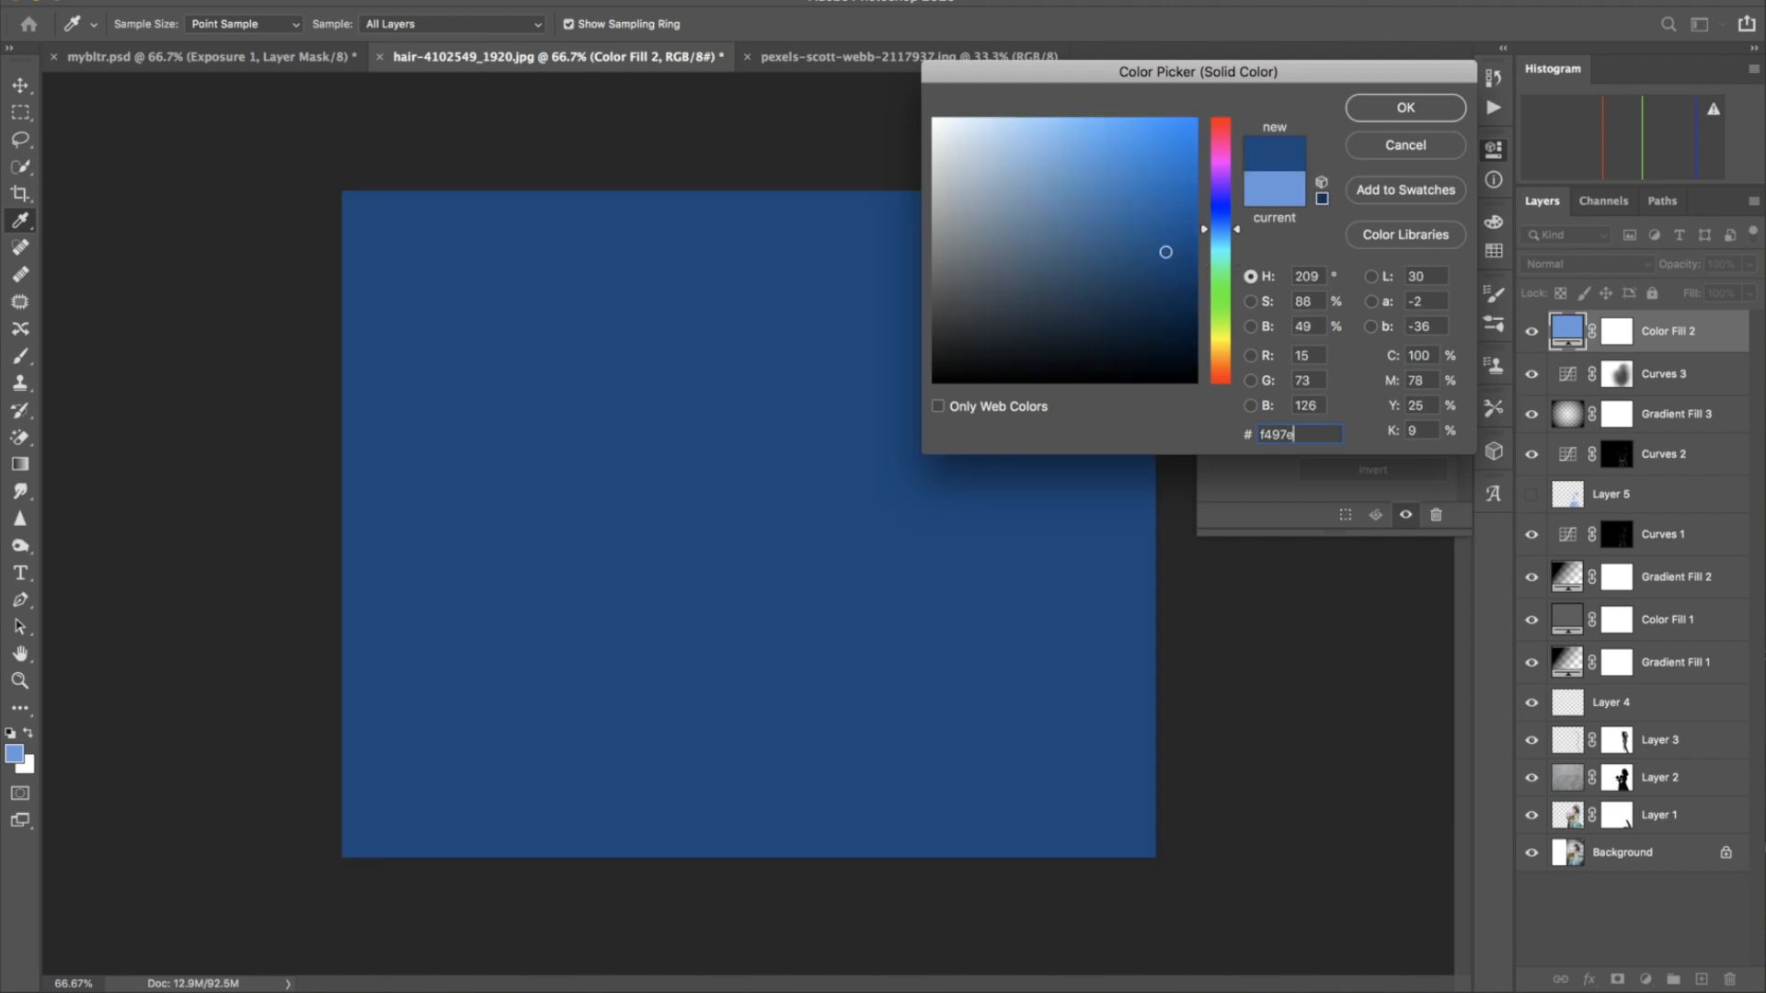
click(1447, 114)
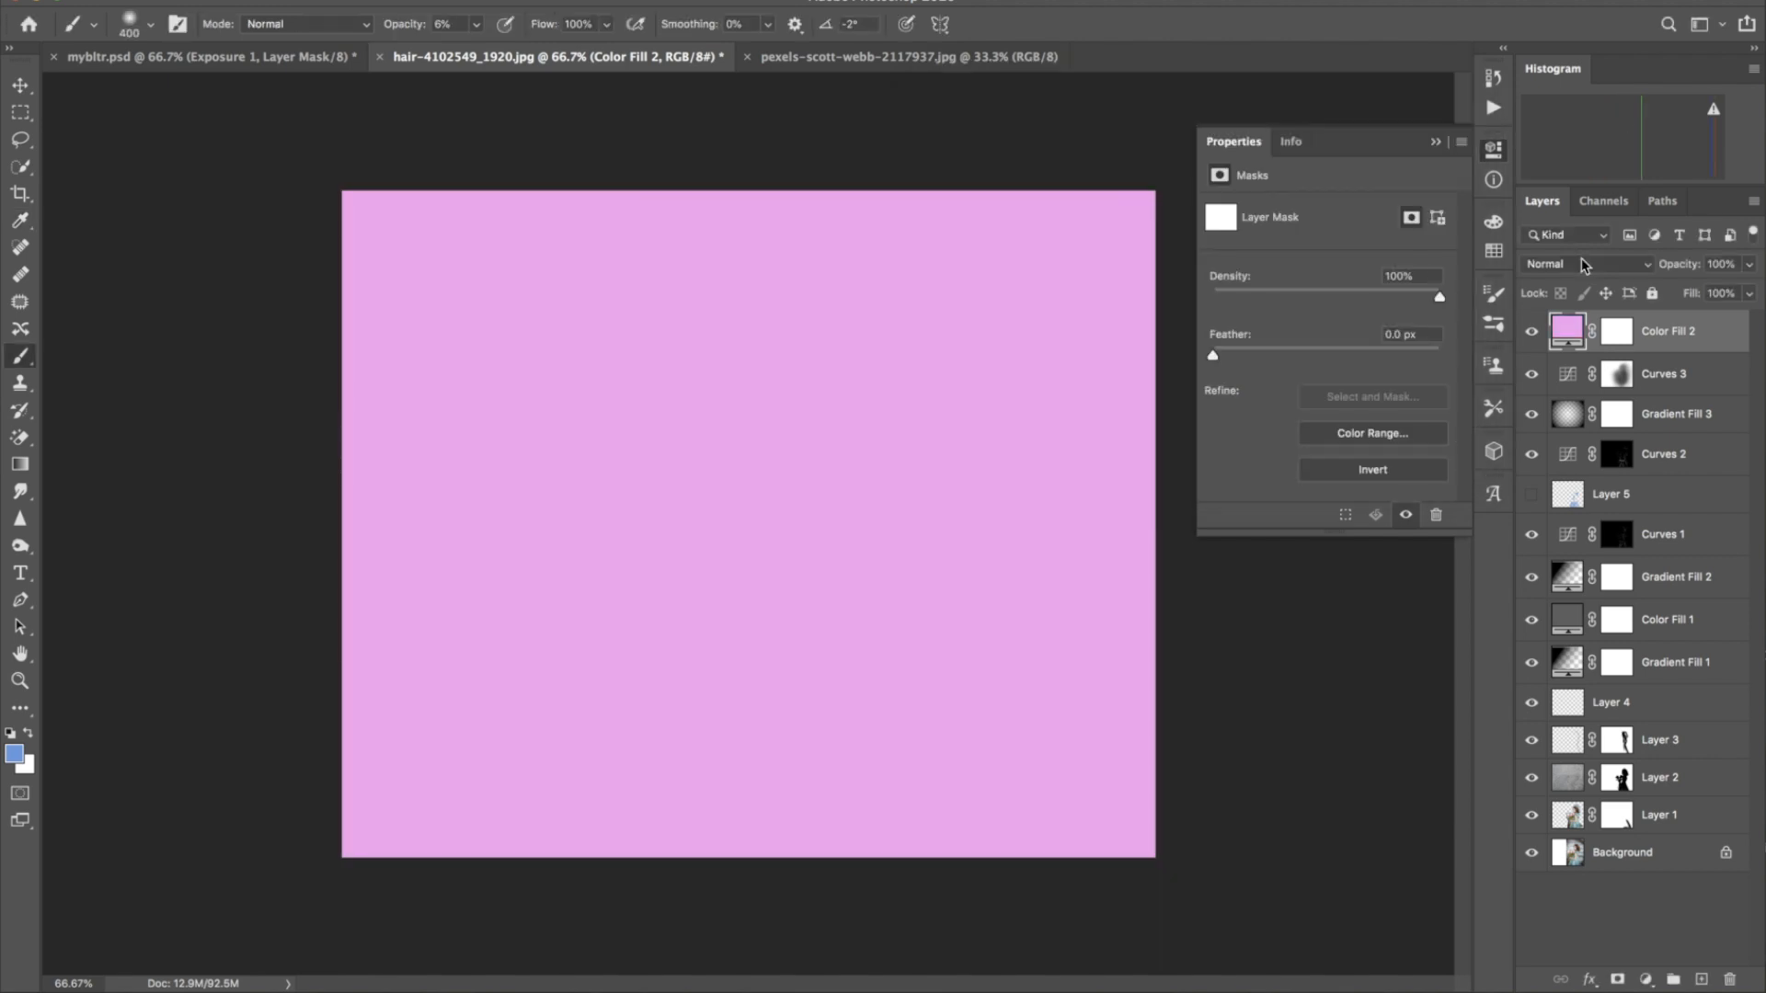
Set the pink color fill layer's blending mode to Screen and its opacity to 5%
click(1581, 263)
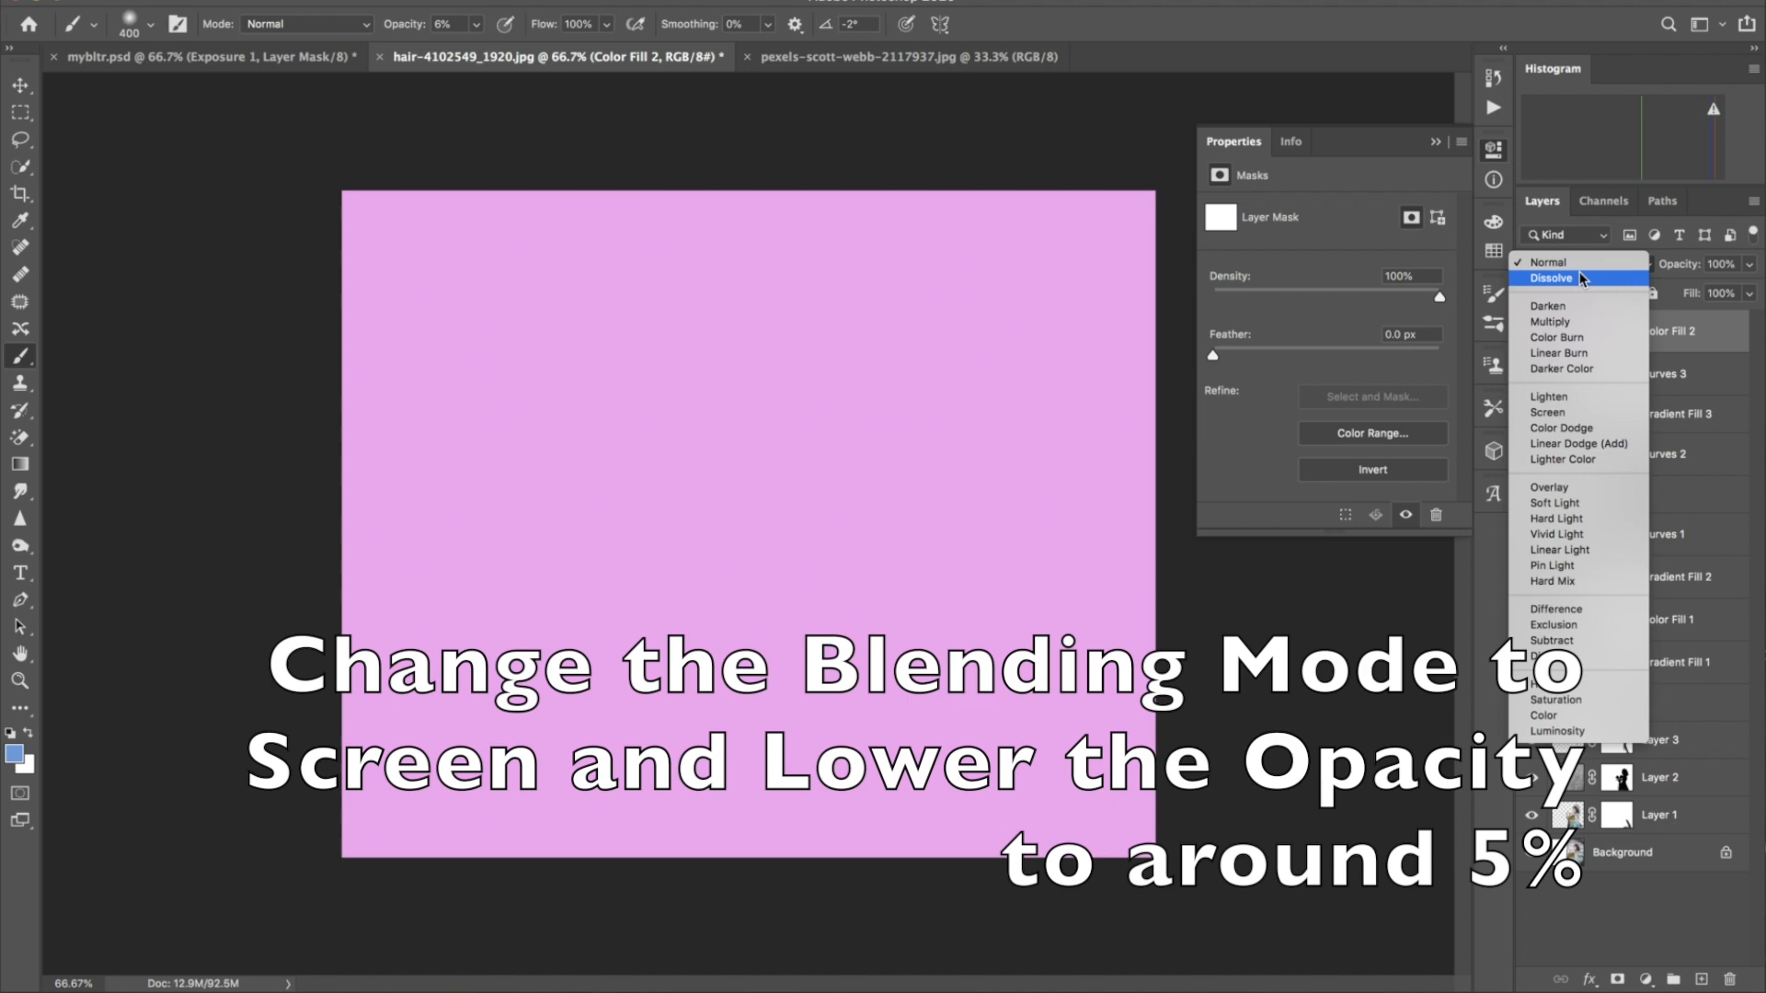
click(1553, 412)
drag(1689, 271, 1589, 281)
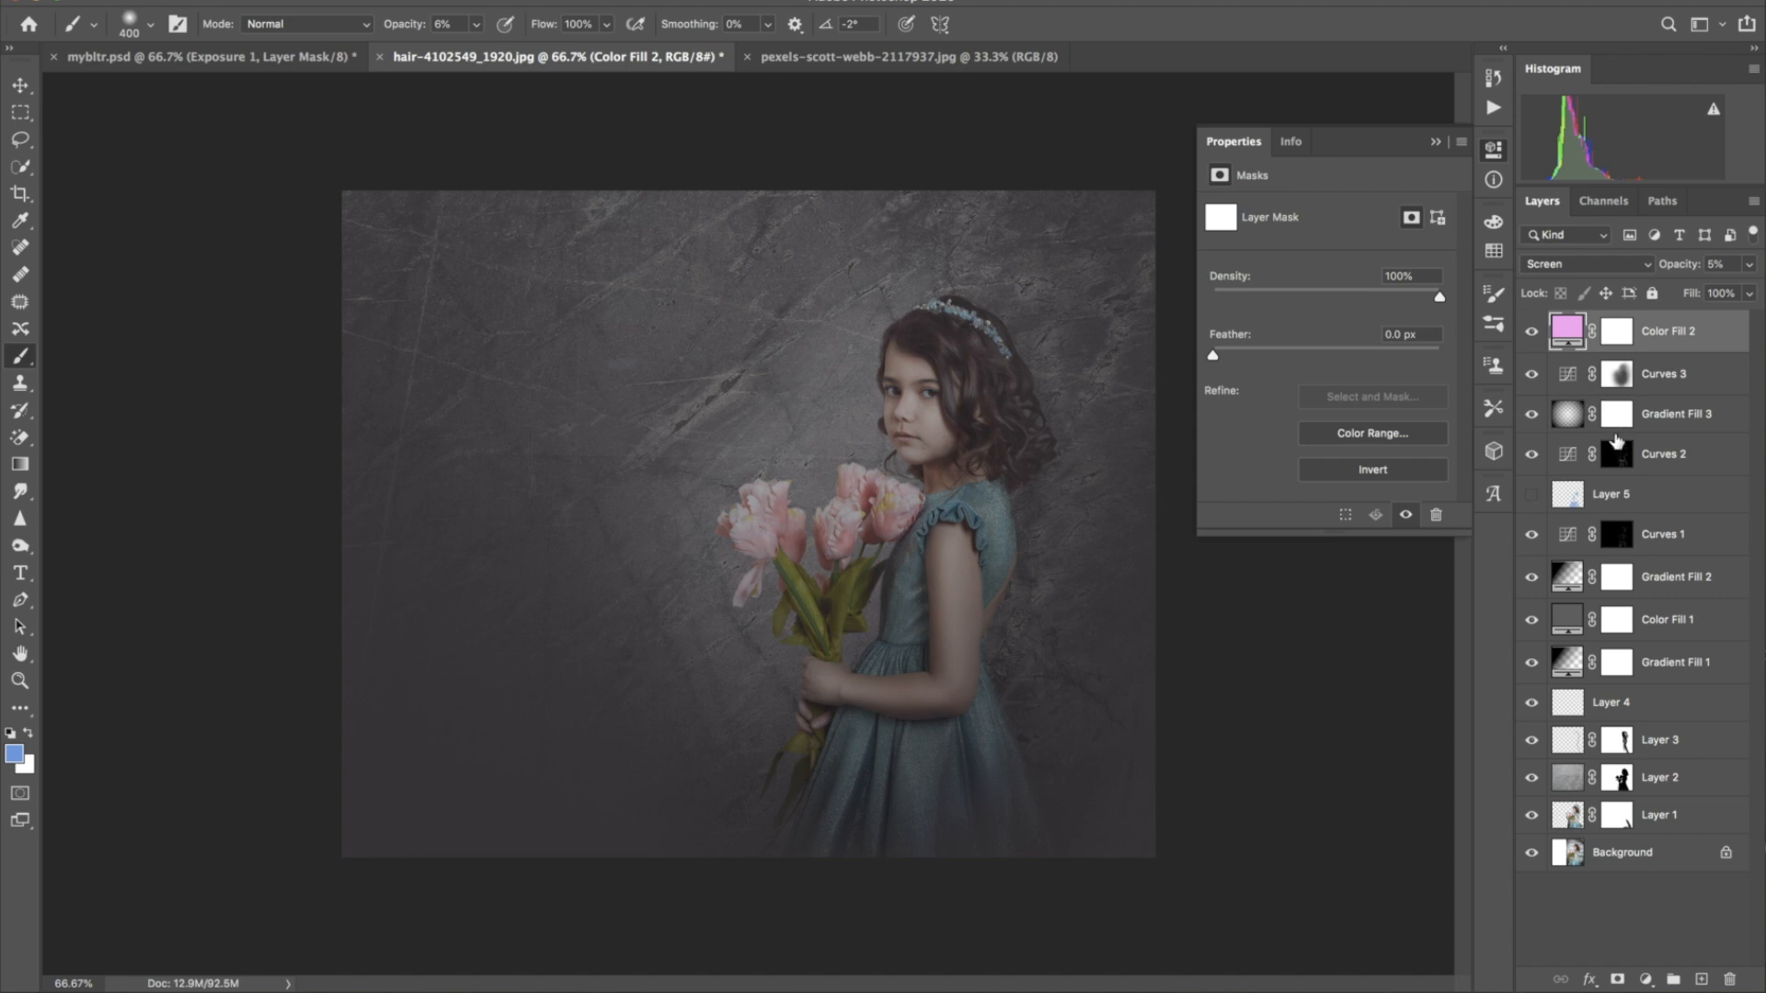
Add a Levels adjustment layer and lower its white output level to 5 to darken the whole image
click(1647, 979)
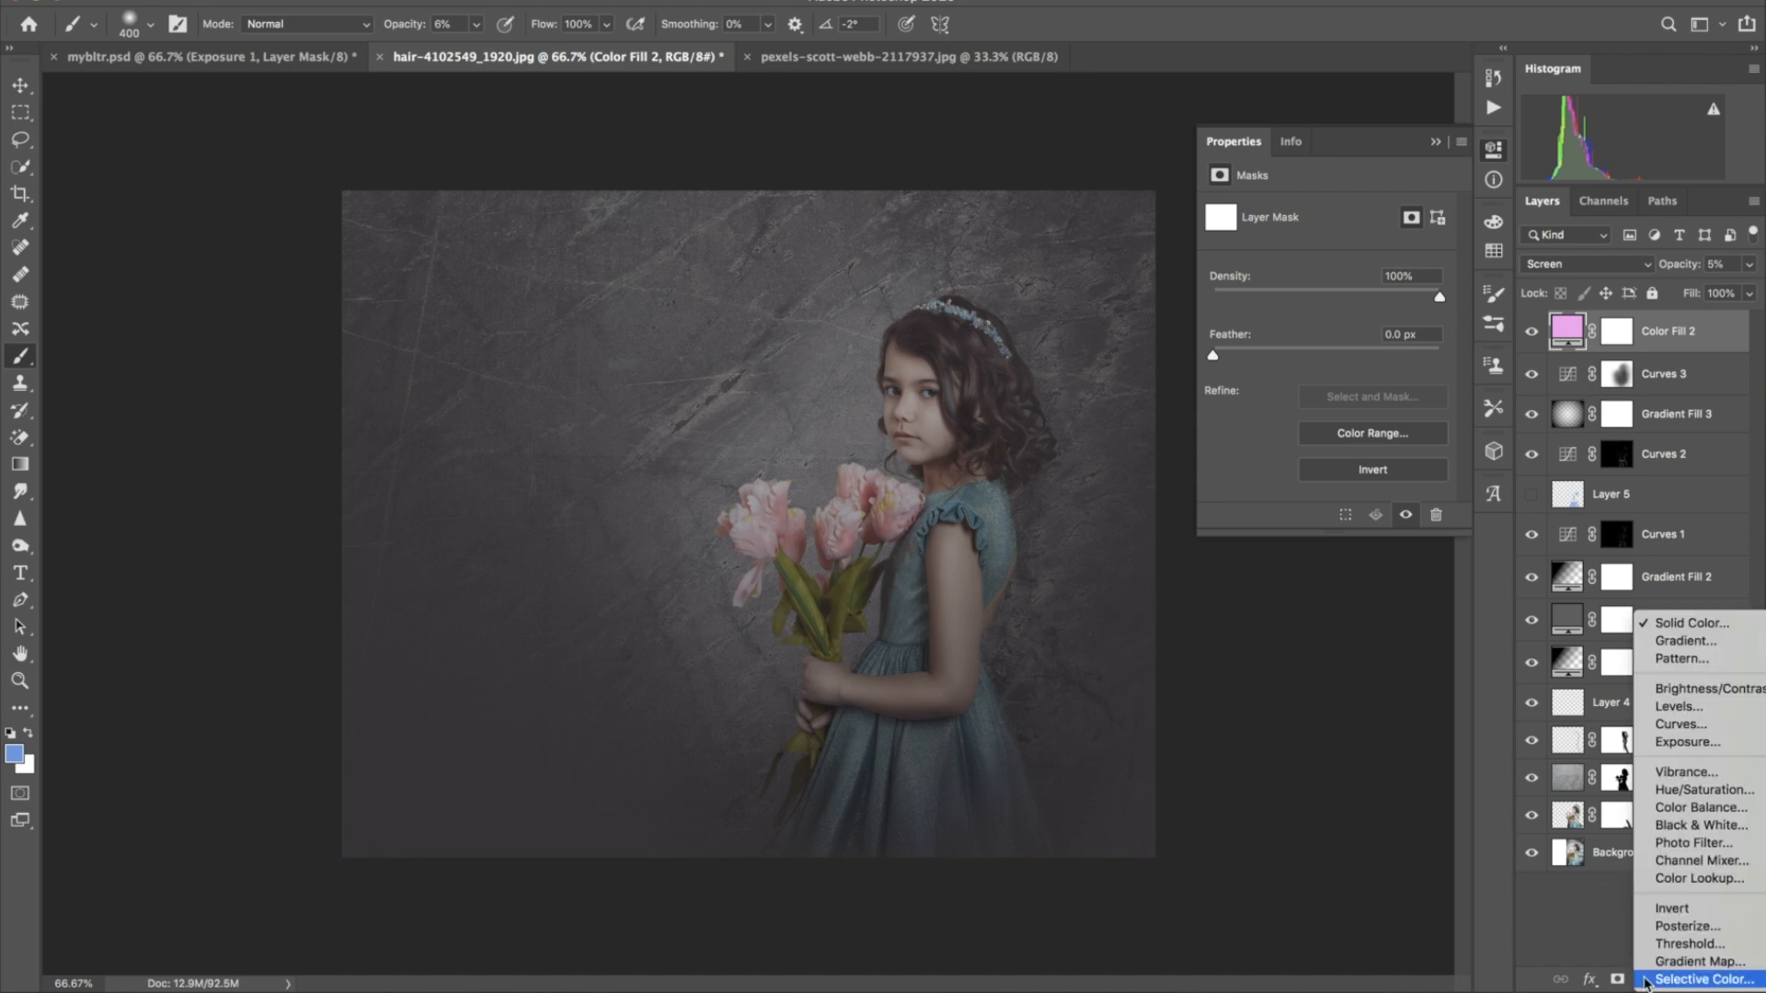
click(1680, 706)
drag(1445, 421, 1246, 423)
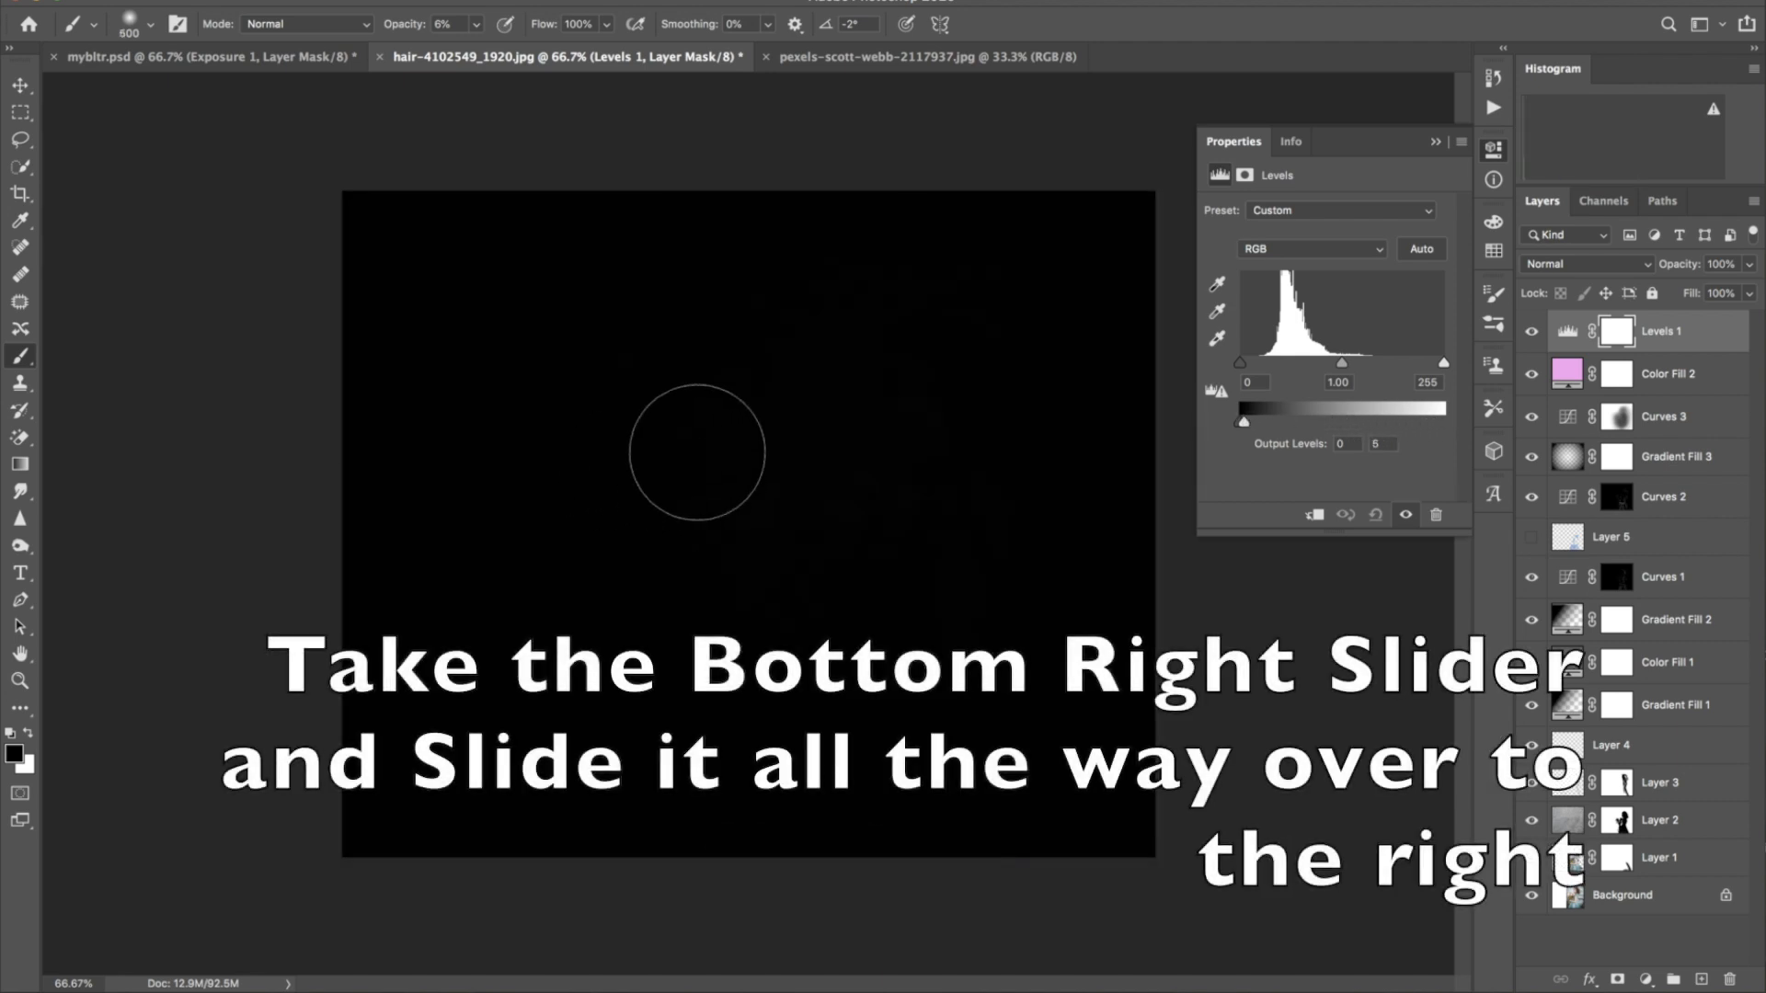
Paint the Levels darkening off the girl, flowers and nearby background with a soft black brush at 6% opacity, enlarged up to 800 px
key(bracketright)
key(bracketright)
key(bracketright)
mouse_move(900, 474)
mouse_down()
mouse_move(867, 445)
mouse_move(919, 394)
mouse_move(951, 399)
mouse_move(938, 343)
mouse_move(952, 544)
mouse_move(859, 572)
mouse_move(899, 639)
mouse_move(776, 588)
mouse_move(891, 714)
mouse_move(954, 583)
mouse_move(938, 304)
mouse_move(985, 284)
mouse_move(797, 402)
mouse_move(788, 347)
mouse_move(907, 355)
mouse_move(1009, 307)
mouse_move(675, 566)
mouse_move(816, 672)
mouse_move(1049, 609)
mouse_move(631, 383)
mouse_move(1081, 648)
mouse_move(970, 300)
mouse_move(852, 466)
mouse_move(840, 592)
mouse_move(591, 446)
mouse_move(907, 374)
mouse_move(966, 335)
mouse_move(957, 523)
mouse_move(832, 509)
mouse_move(970, 295)
mouse_move(406, 461)
mouse_move(471, 574)
mouse_move(477, 458)
mouse_move(798, 427)
mouse_move(533, 599)
mouse_up()
key(bracketright)
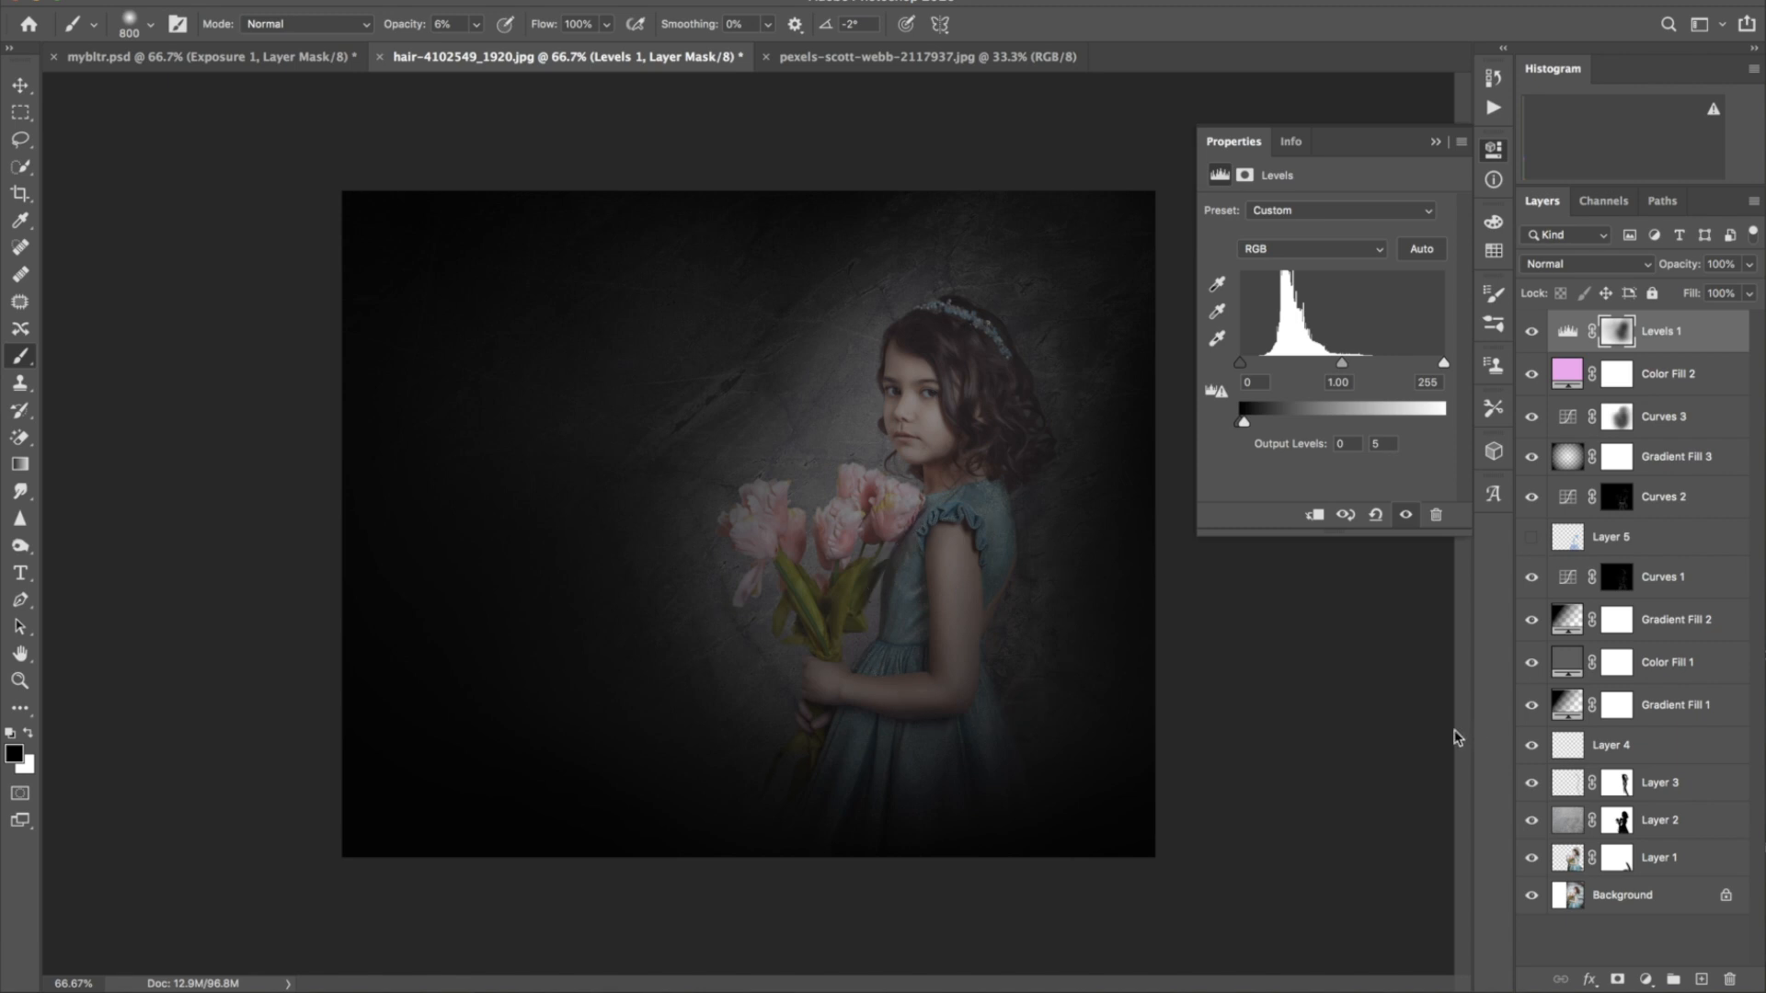
Add an Exposure adjustment layer with Exposure +0.98, Offset +0.0321 and Gamma Correction 0.83
click(1647, 980)
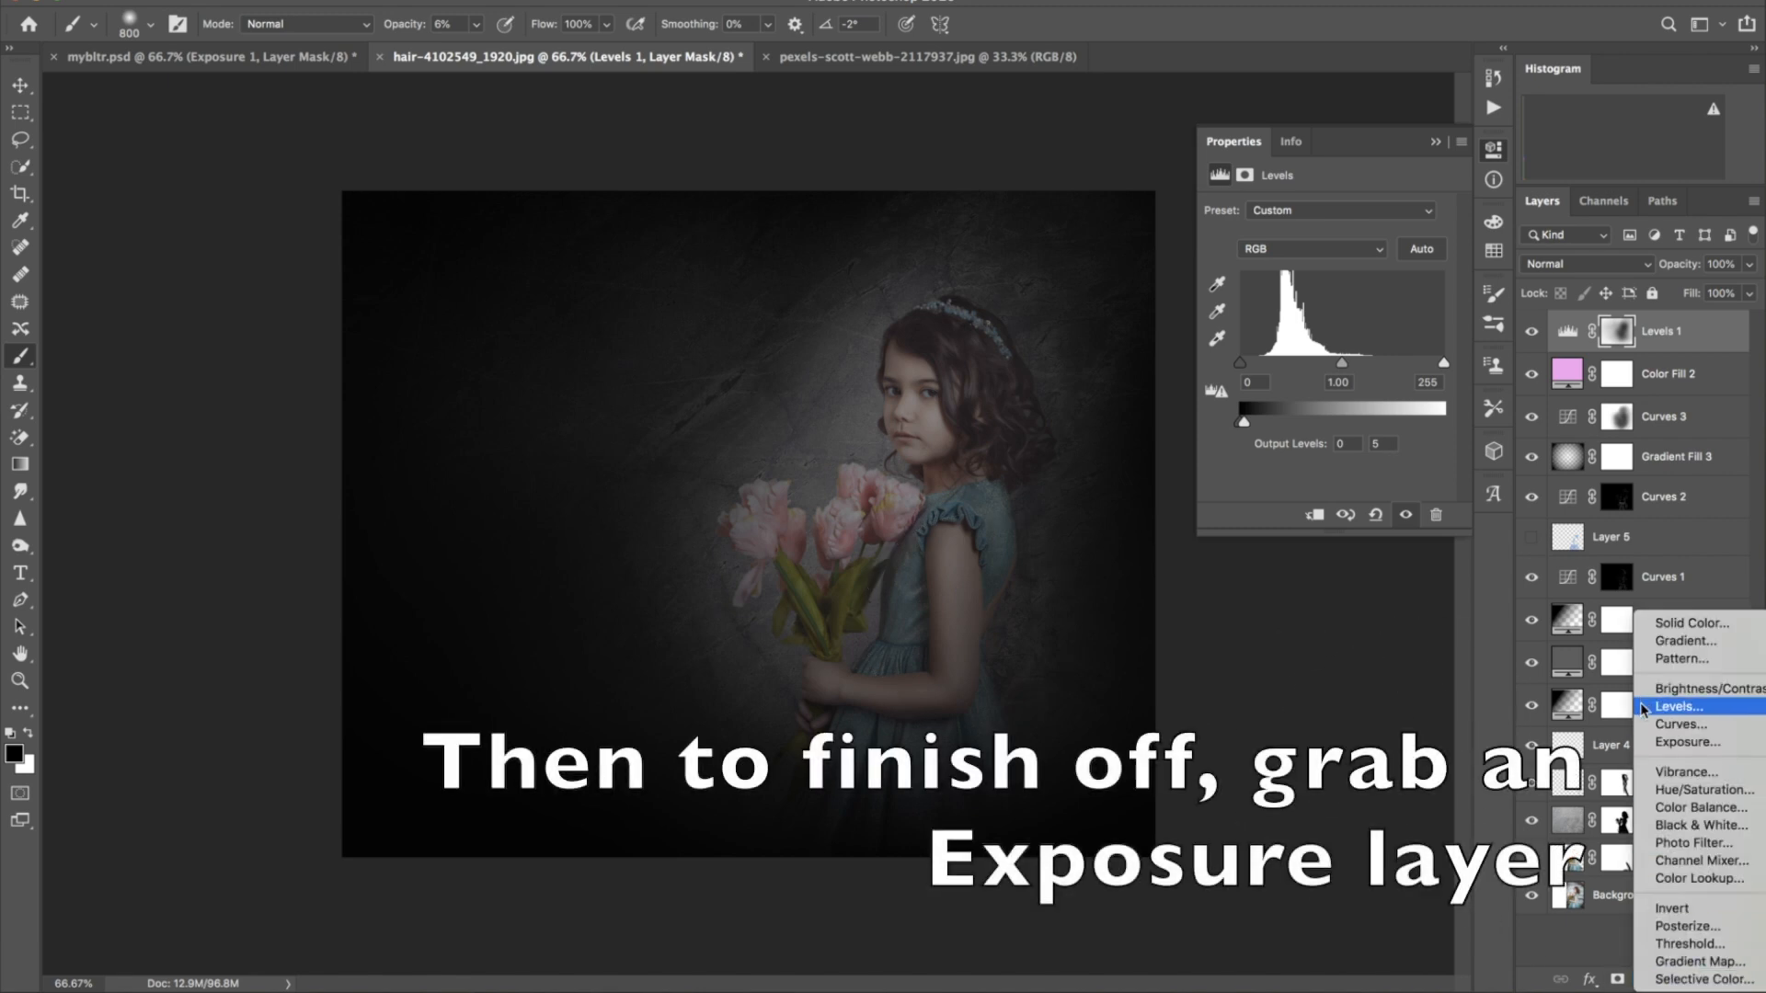
click(1643, 745)
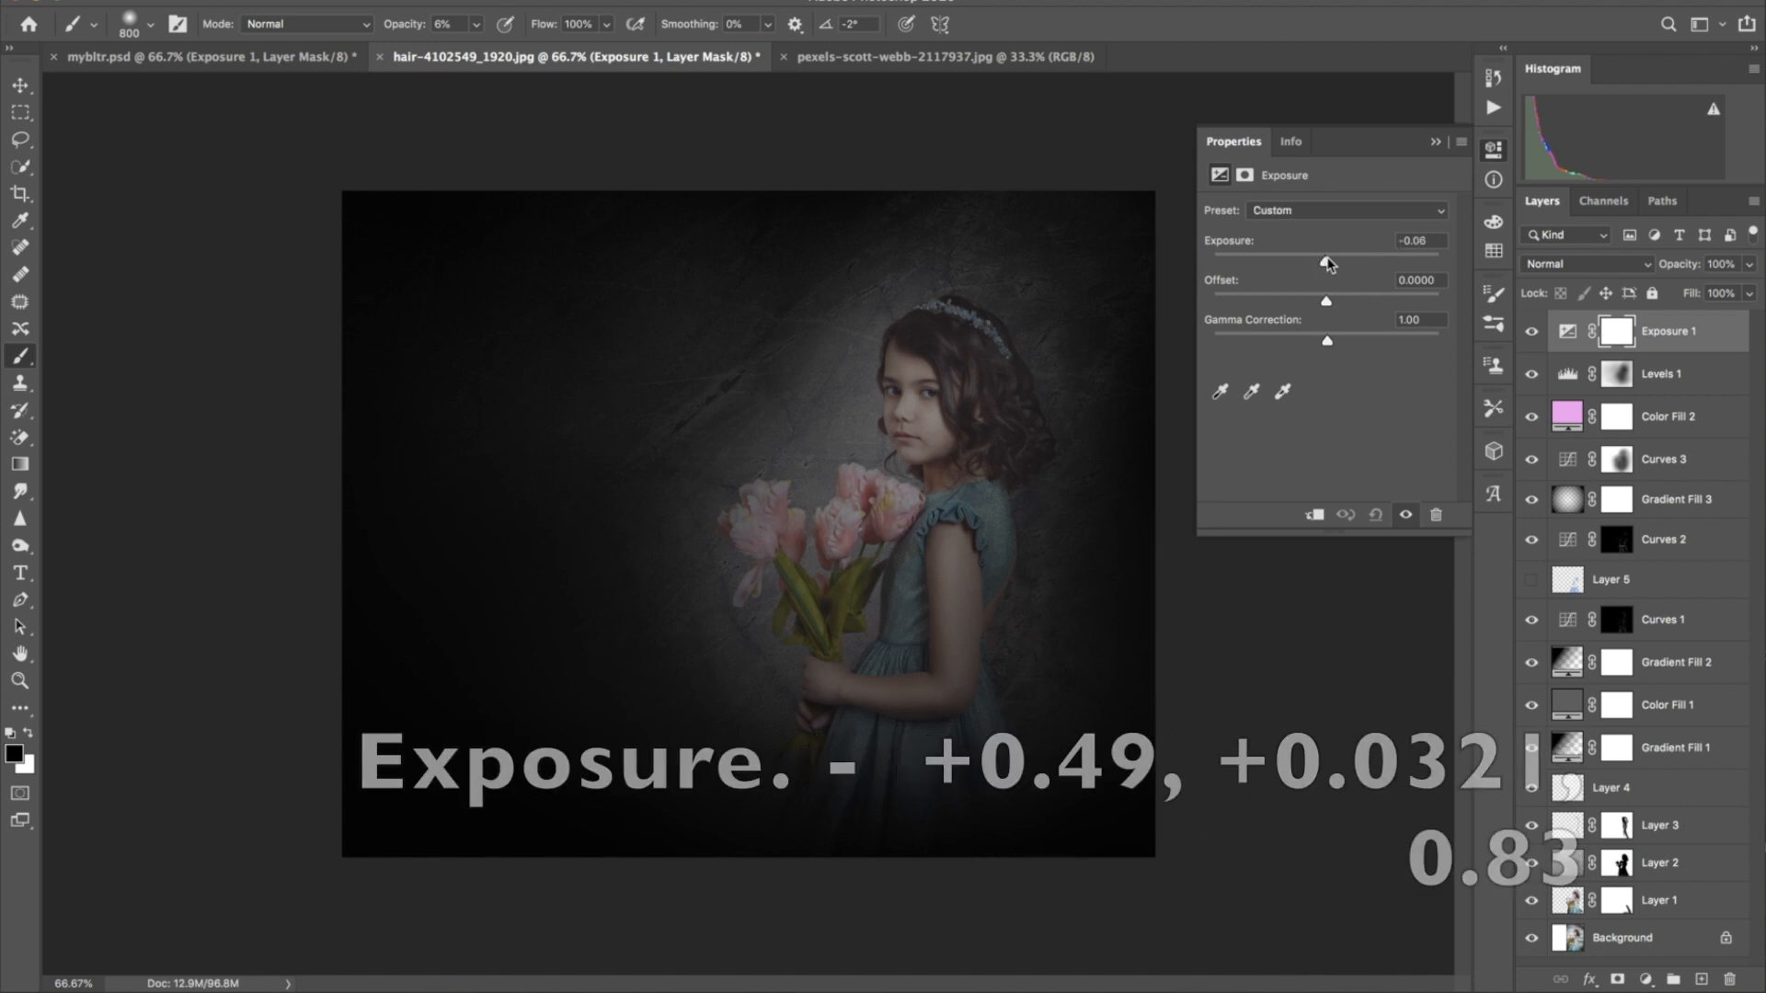
drag(1327, 265, 1344, 264)
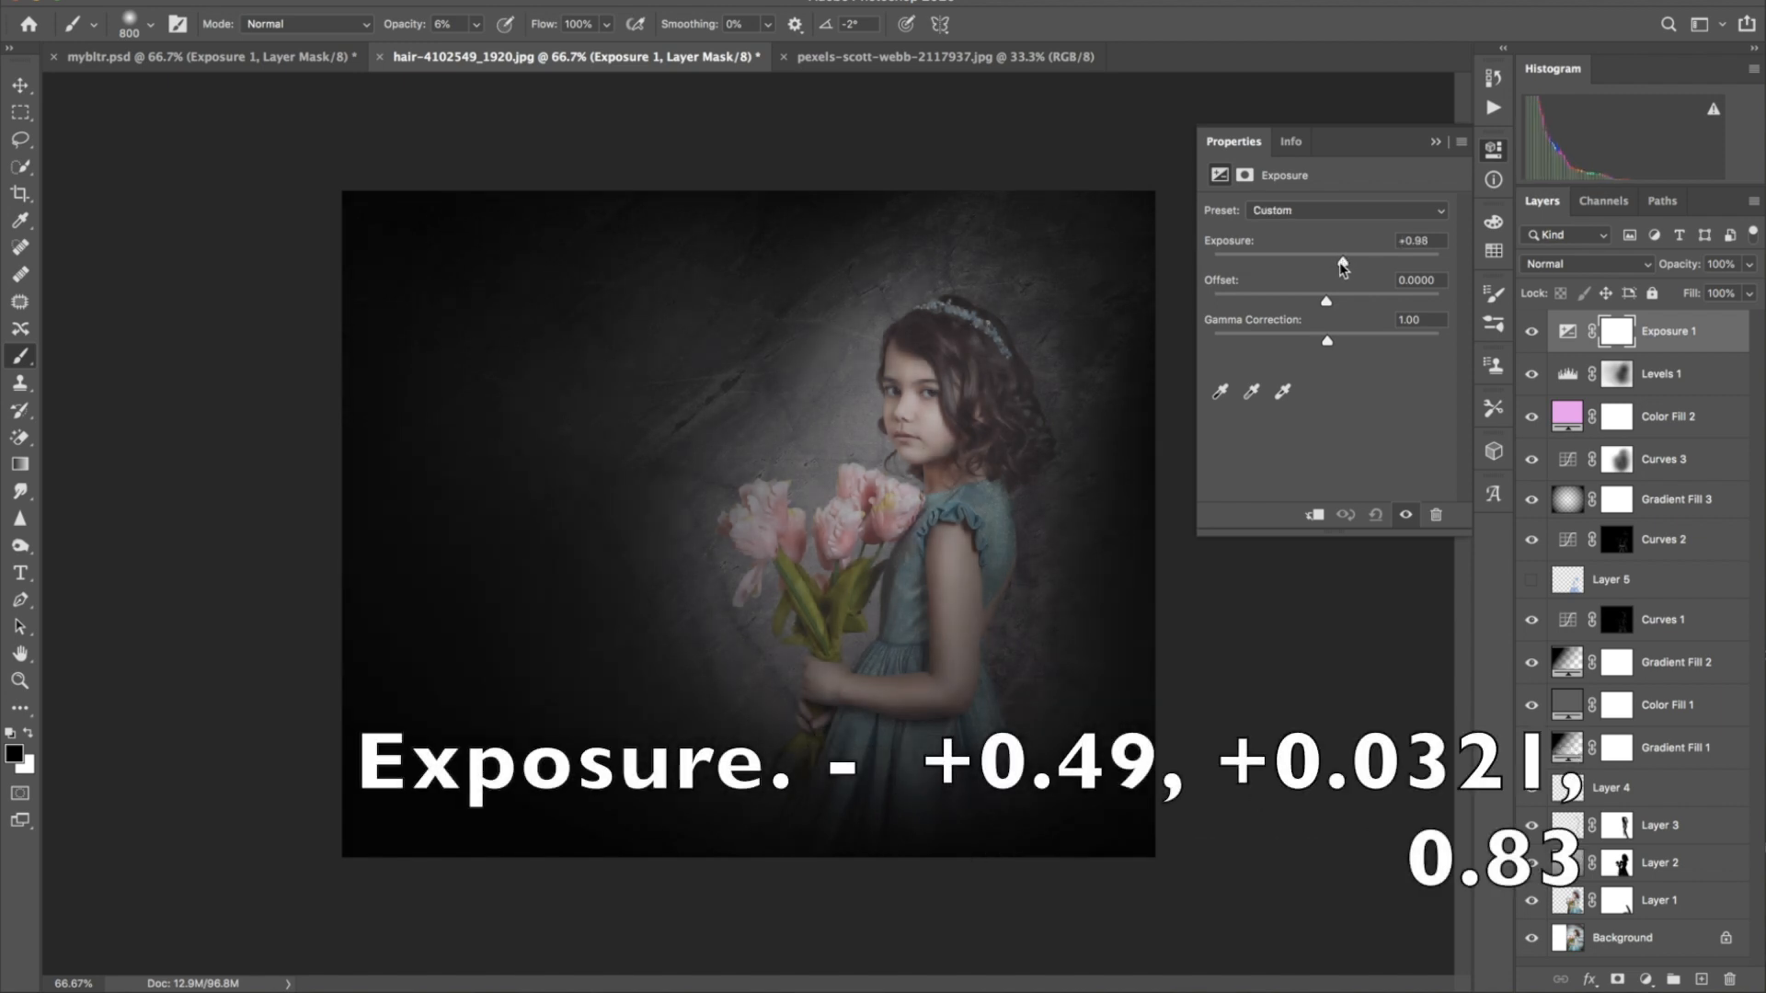
drag(1327, 304, 1336, 307)
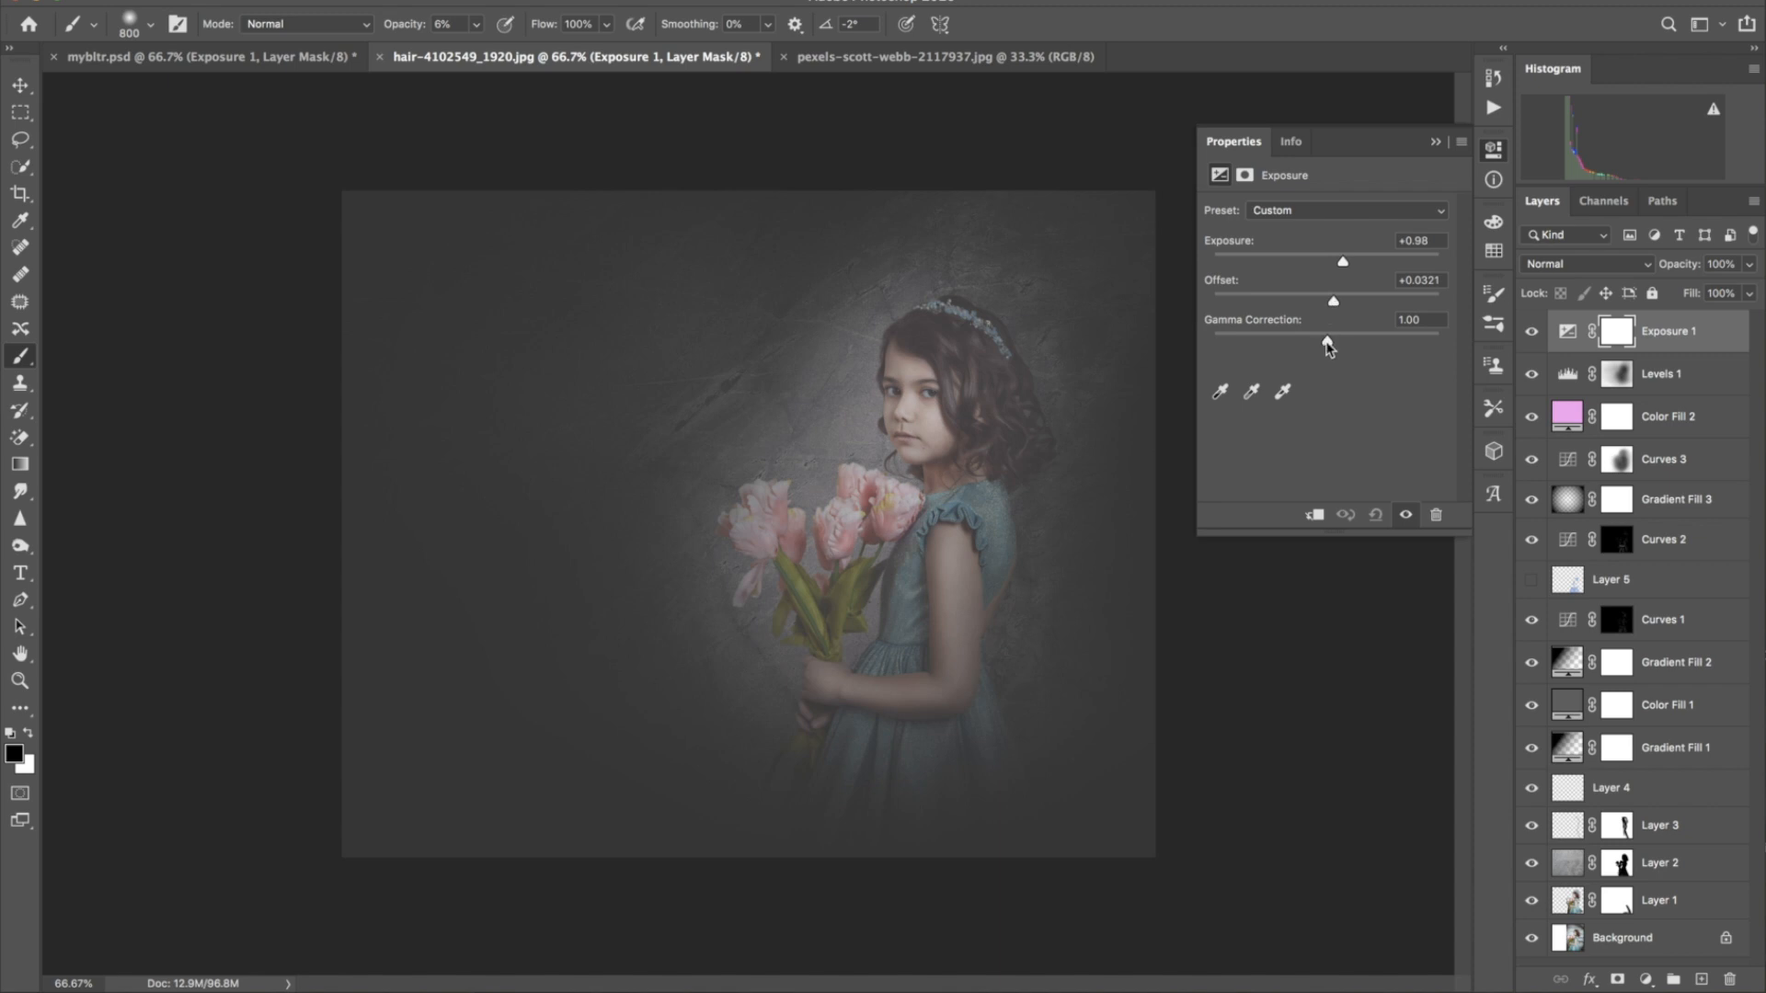
drag(1337, 347, 1340, 345)
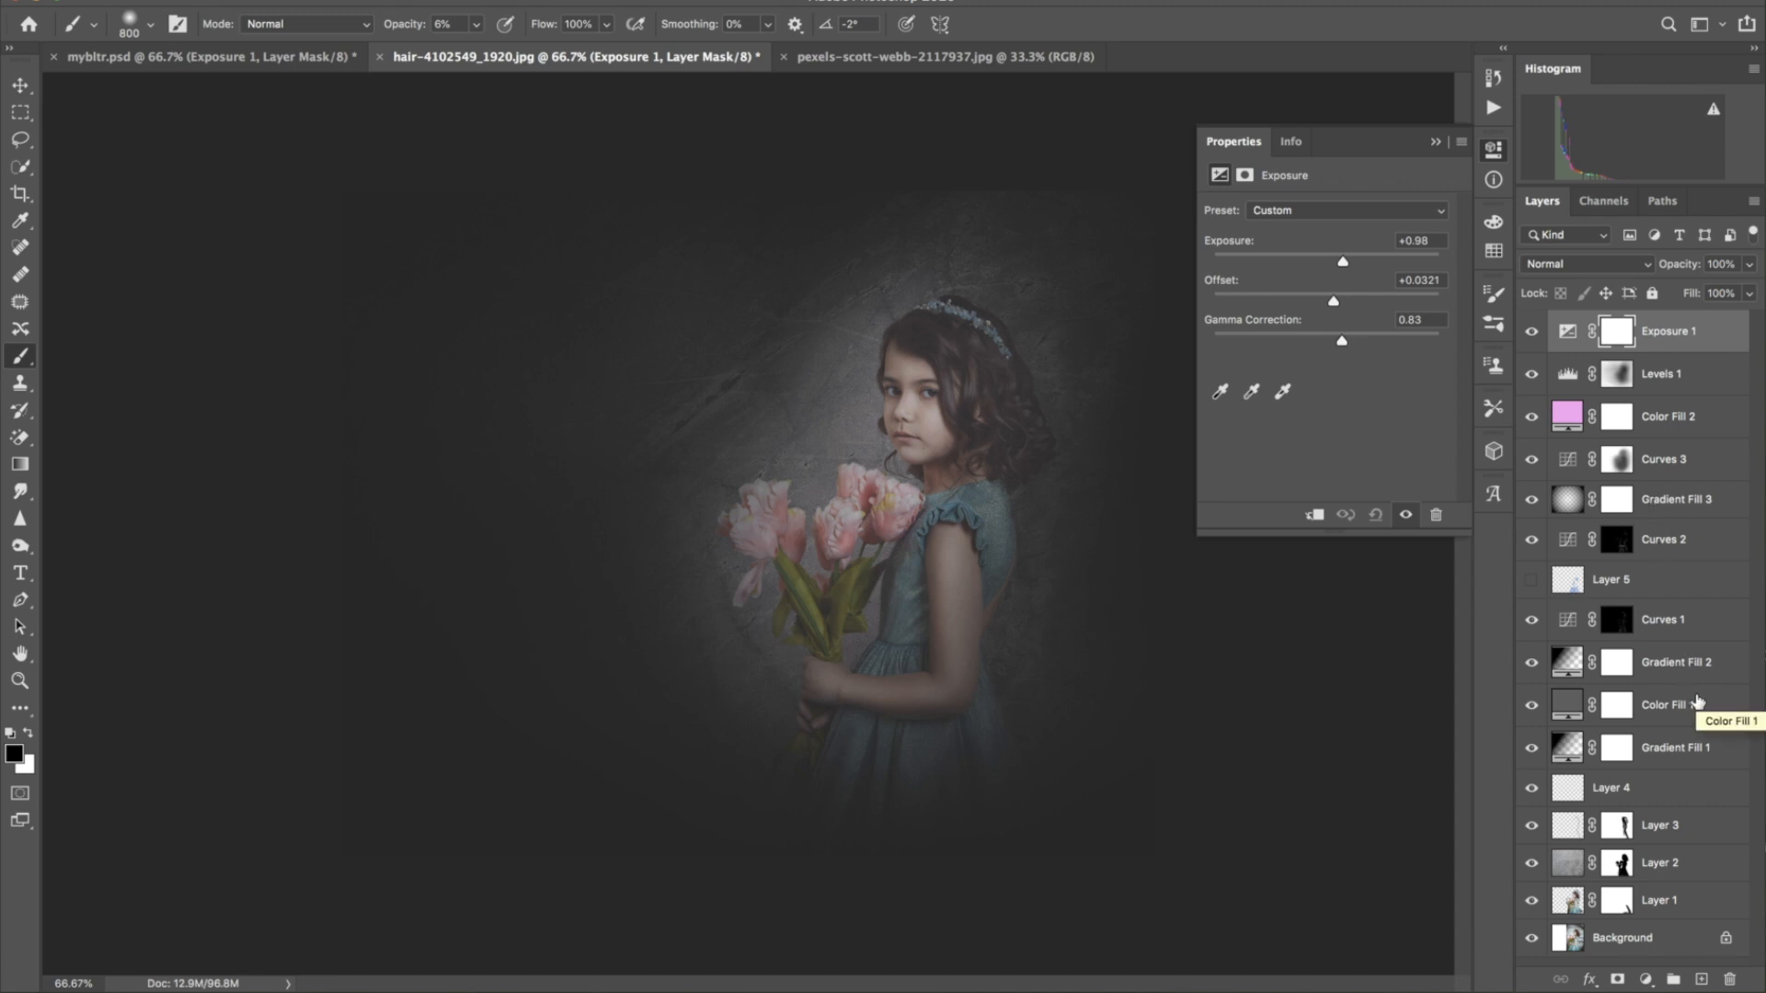
Paint more of the Curves 1 effect along the girl's forearm on its mask with a 90 px white brush at 5% opacity
click(1618, 616)
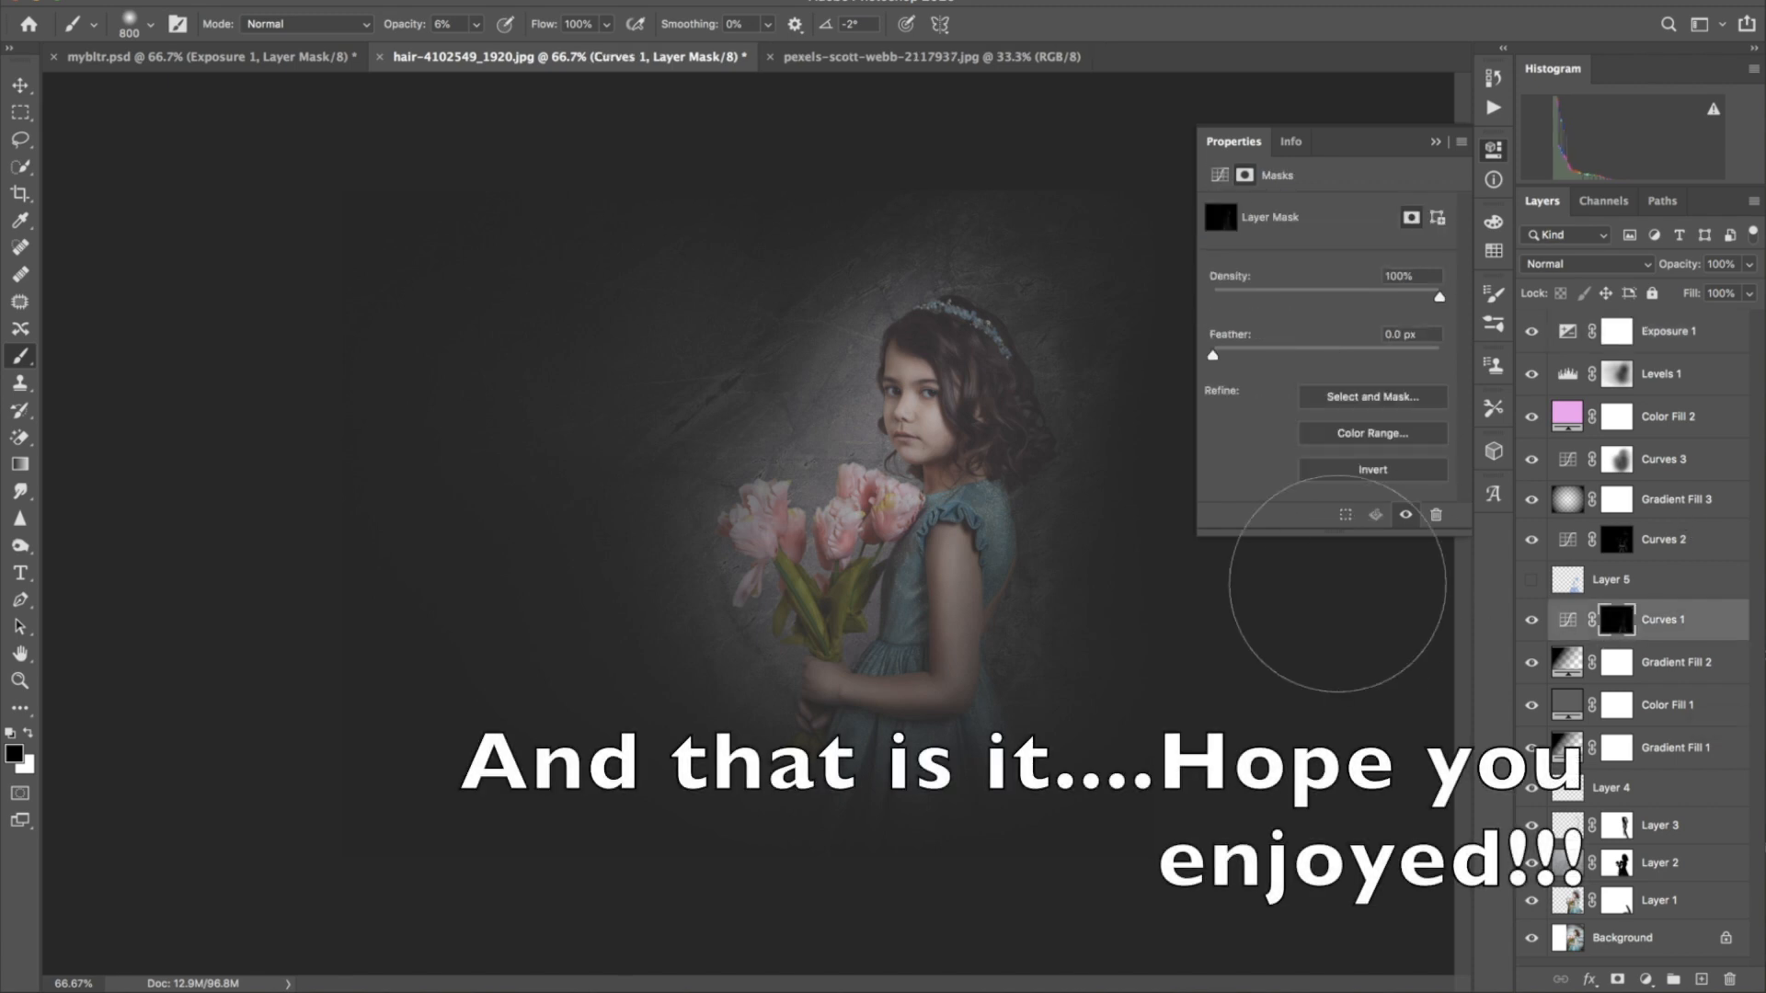
key(bracketleft)
key(bracketleft)
key(bracketleft)
key(bracketleft)
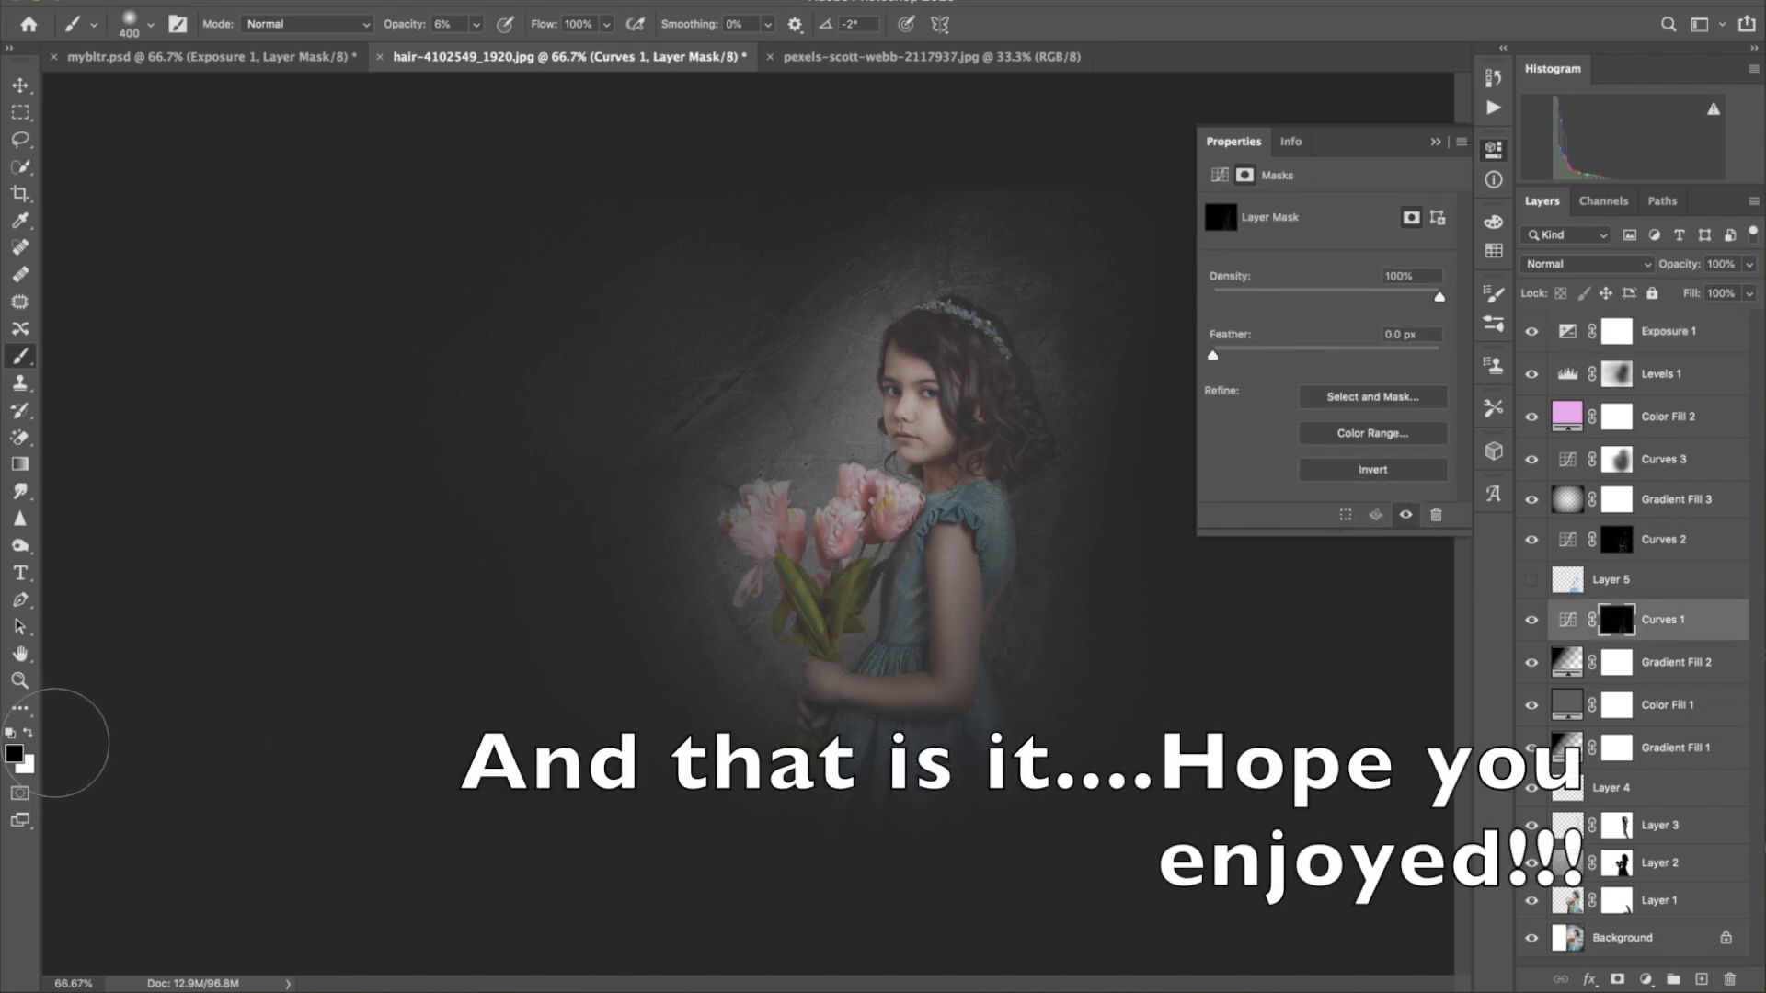
click(28, 734)
drag(394, 31, 416, 31)
key(bracketleft)
key(bracketleft)
key(bracketleft)
key(bracketleft)
key(bracketleft)
key(bracketleft)
key(bracketleft)
key(bracketleft)
drag(875, 715, 952, 715)
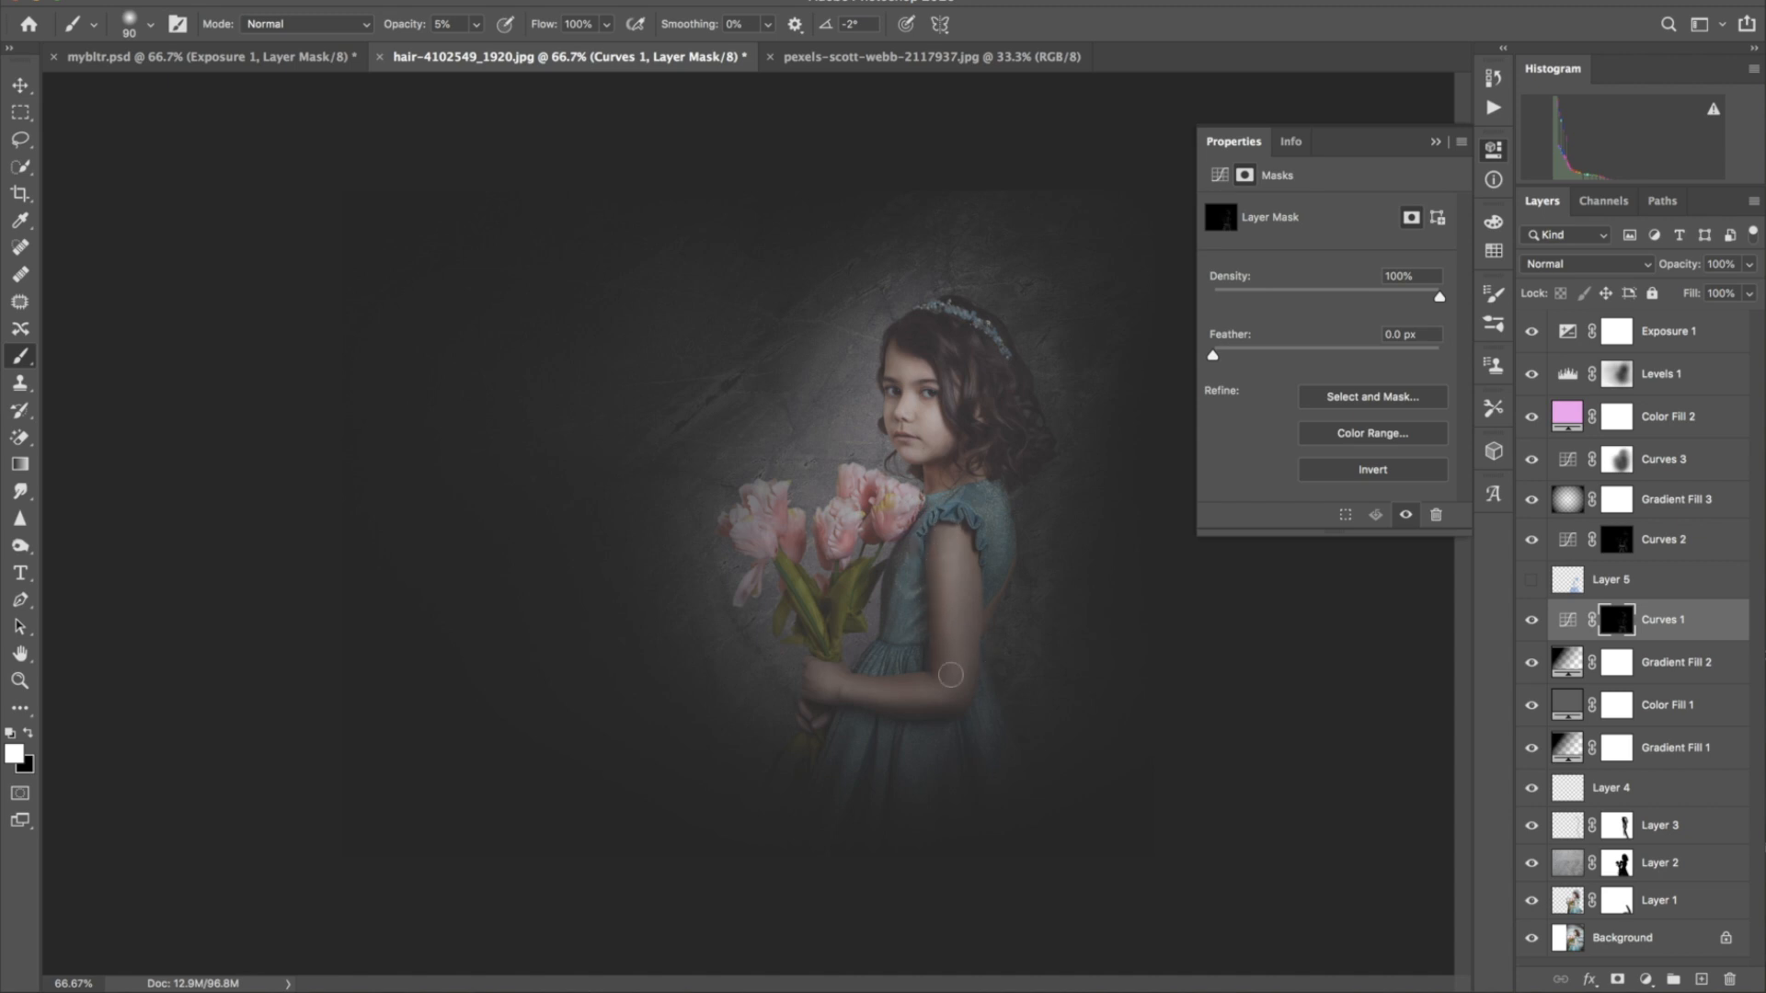
Reduce the brush to 40 px for finer touch-ups of the Curves 1 mask
key(bracketleft)
key(bracketleft)
key(bracketleft)
key(bracketleft)
key(bracketleft)
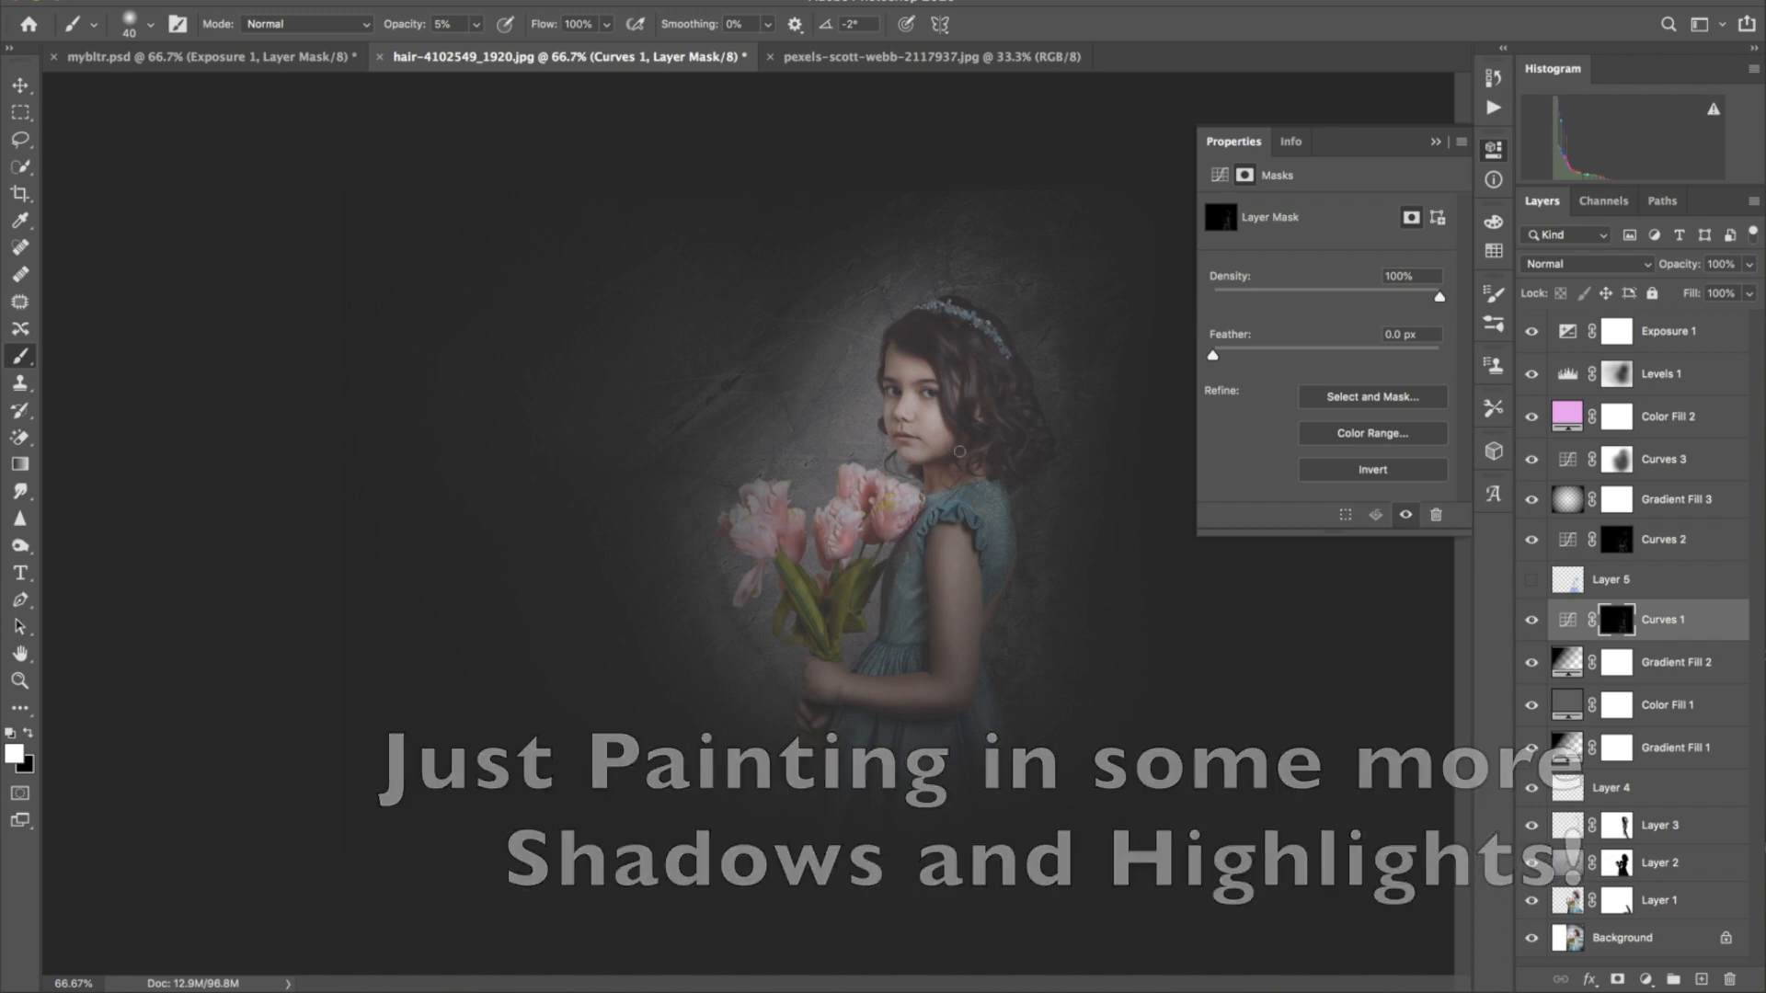
Target the Curves 2 layer mask and enlarge the white brush to 70 px for painting in more of its effect
click(1614, 548)
key(bracketright)
key(bracketright)
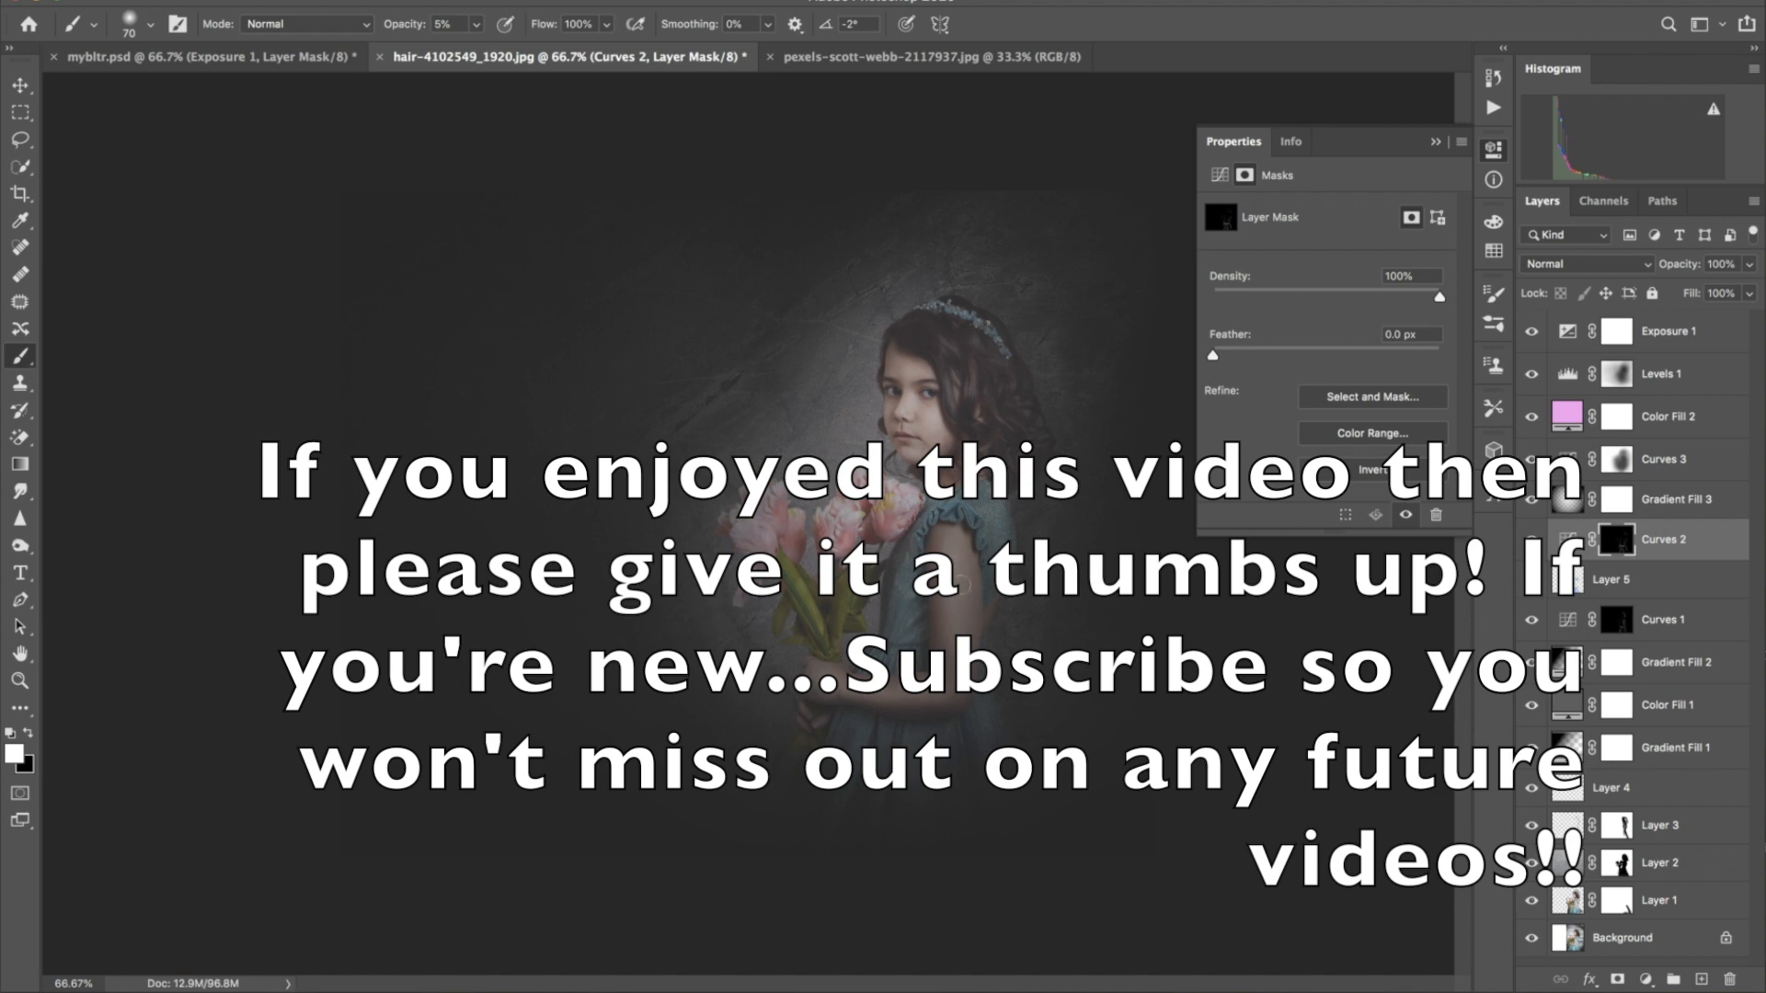